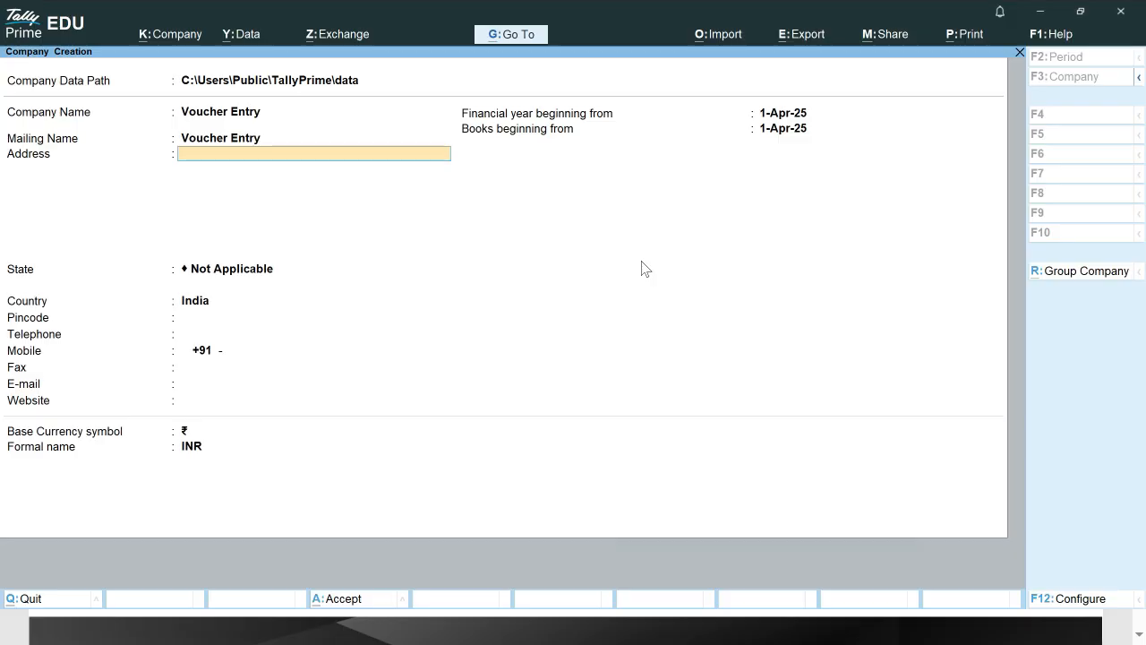
Set the company's state to Uttar Pradesh with India as the country, leave the address blank, and save the new company
key(Return)
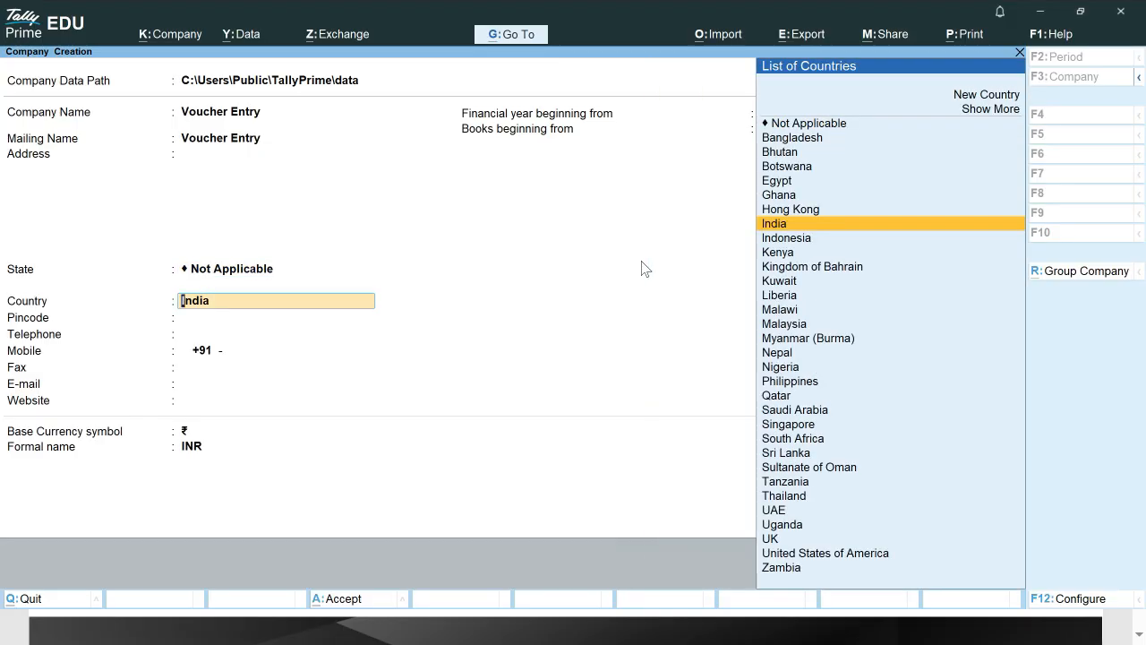
key(Return)
key(Up)
key(Up)
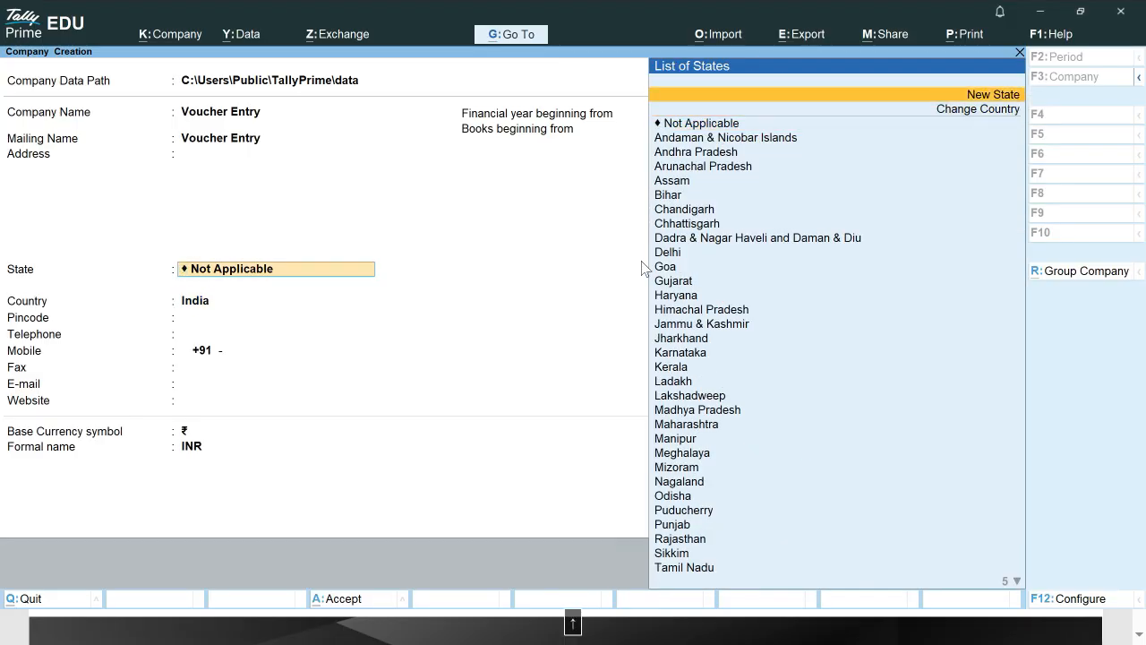
key(Down)
key(Down)
key(Down)
key(Down)
key(Down)
key(Down)
key(Down)
key(Down)
key(Down)
key(Down)
key(Down)
key(Down)
key(Down)
key(Down)
key(Down)
key(Down)
key(Down)
key(Down)
key(Down)
key(Down)
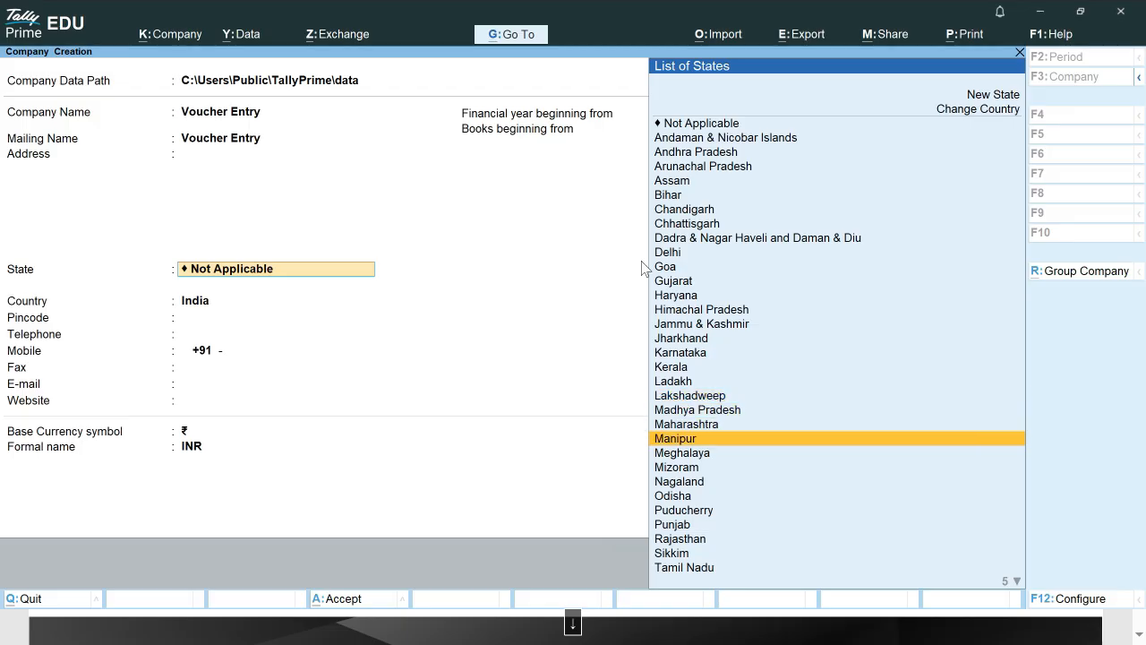
key(Down)
key(Down)
key(Down)
key(Down)
key(Down)
key(Down)
key(Down)
key(Down)
key(Down)
key(Down)
key(Down)
key(Down)
key(Return)
key(ctrl+a)
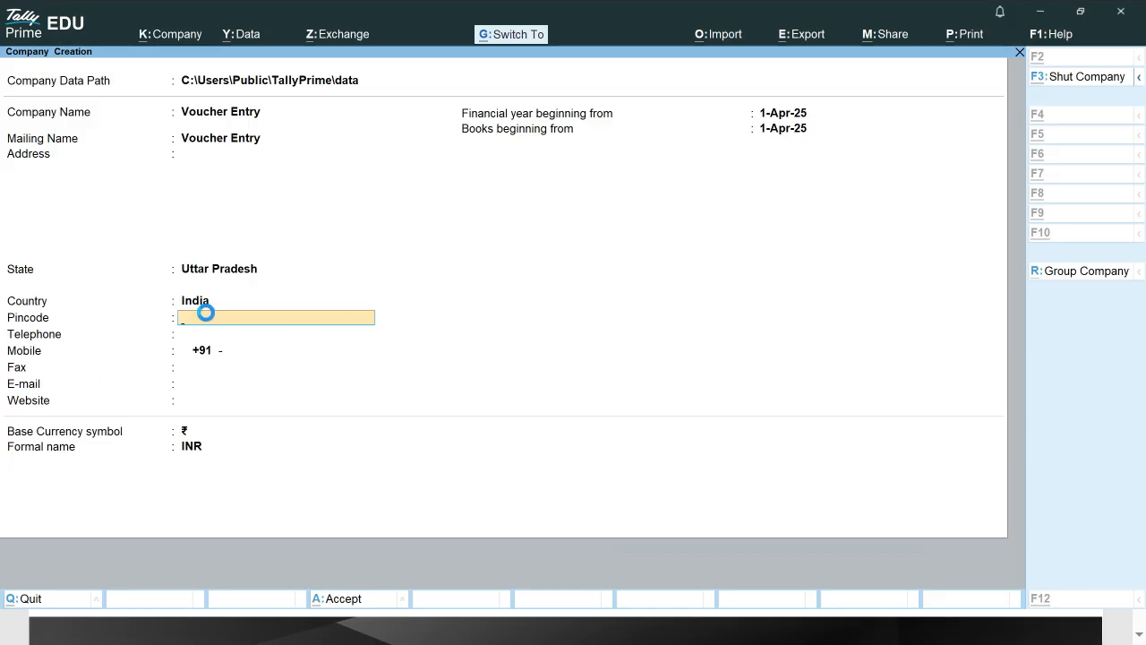
key(ctrl+a)
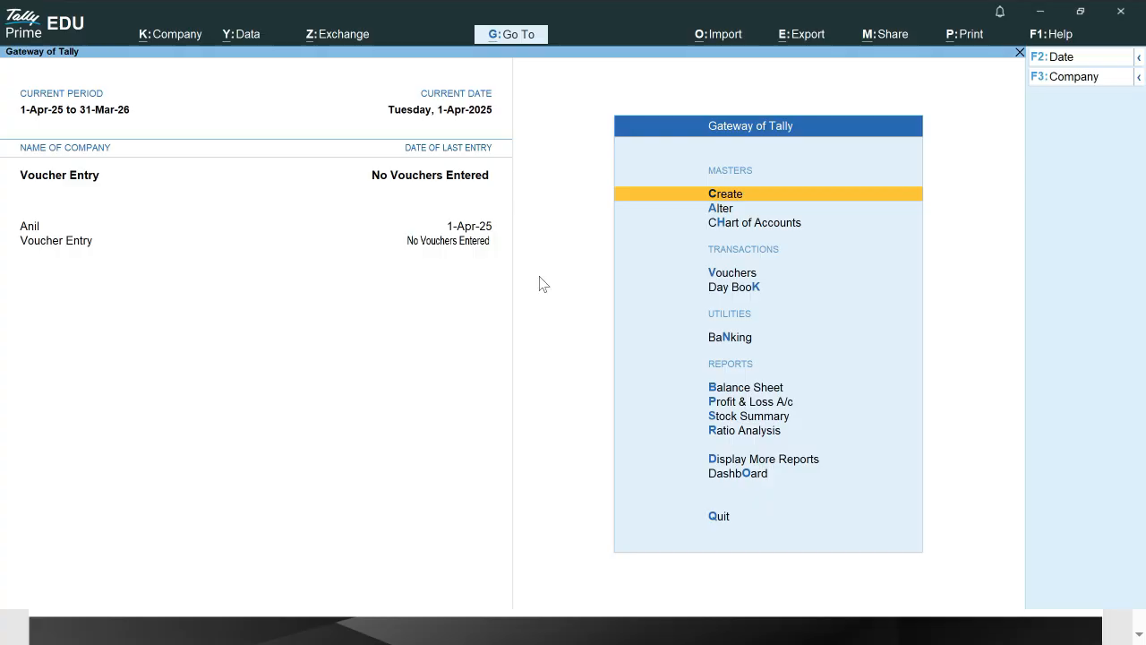
Switch to the PDF notes to review the Contra voucher page, and return to TallyPrime
key(alt+Tab)
key(alt+Tab)
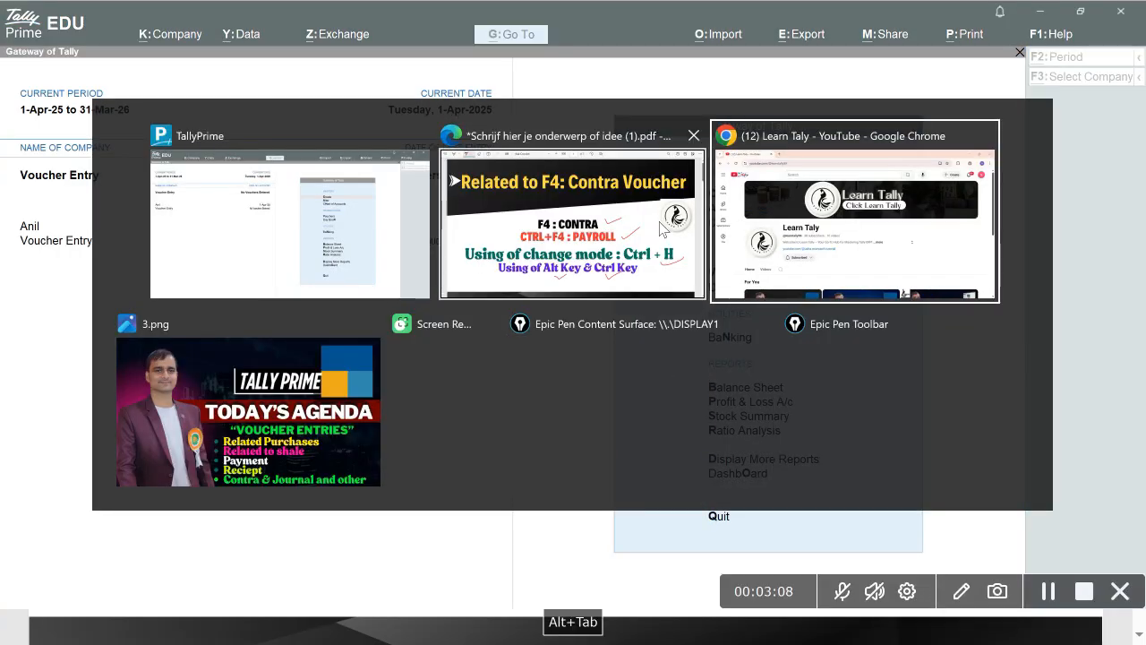
key(alt+Tab)
key(alt+Tab)
key(alt+Tab)
key(alt+Tab)
key(alt+Tab)
key(alt+Tab)
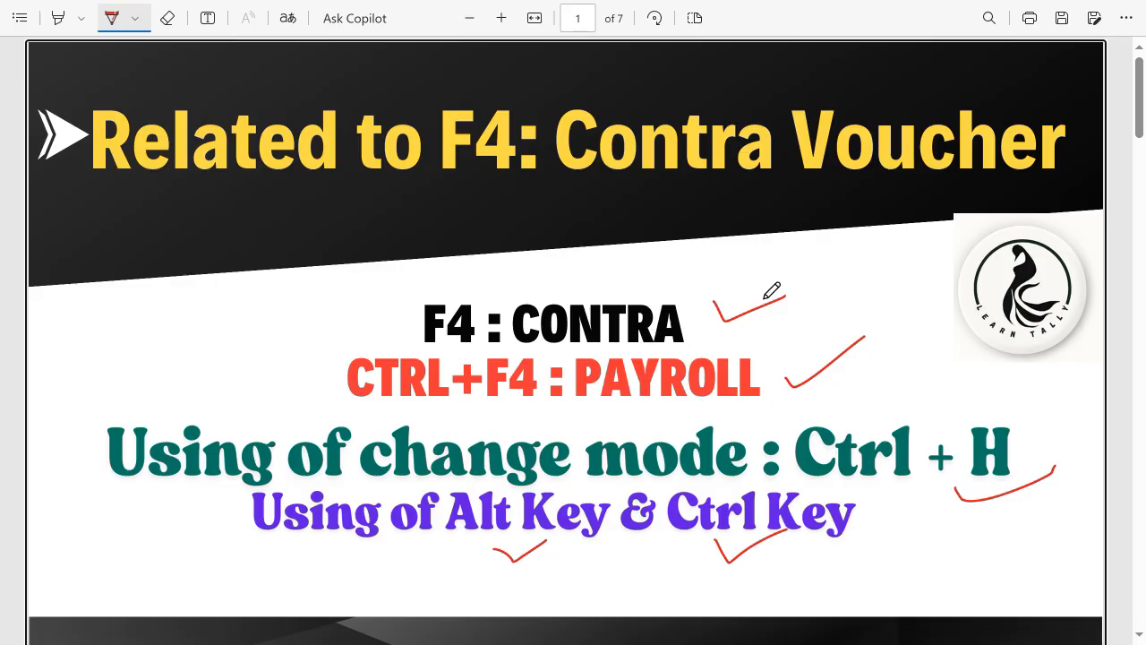
key(alt+Tab)
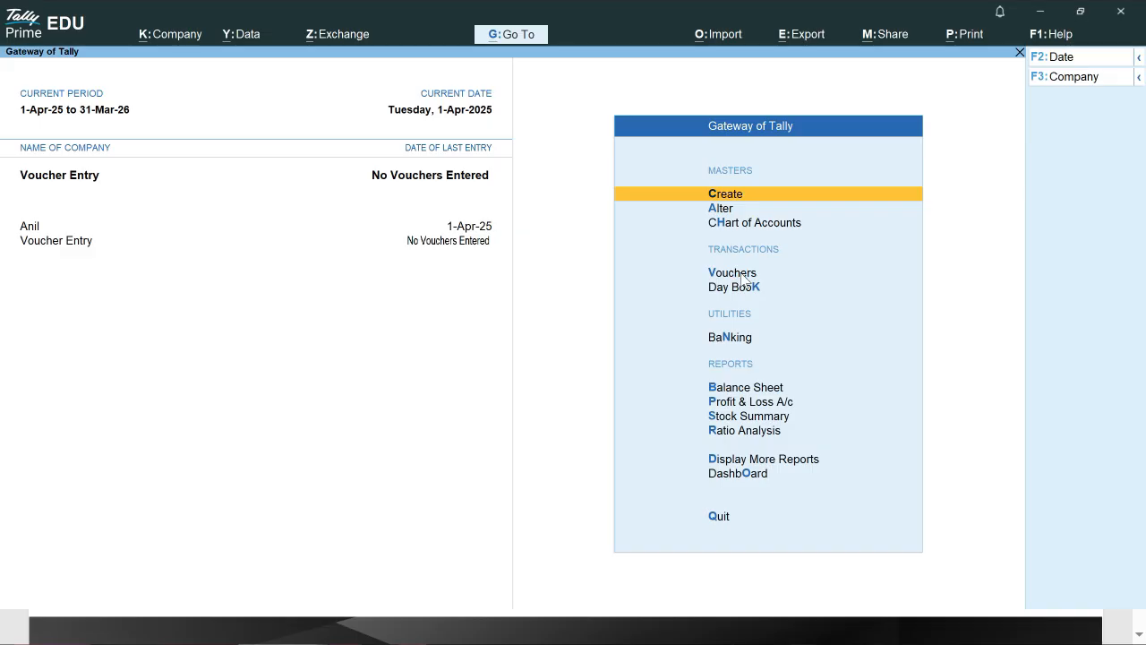
Open voucher entry and examine which voucher types are offered in the standard and alternate function-key sets
click(742, 274)
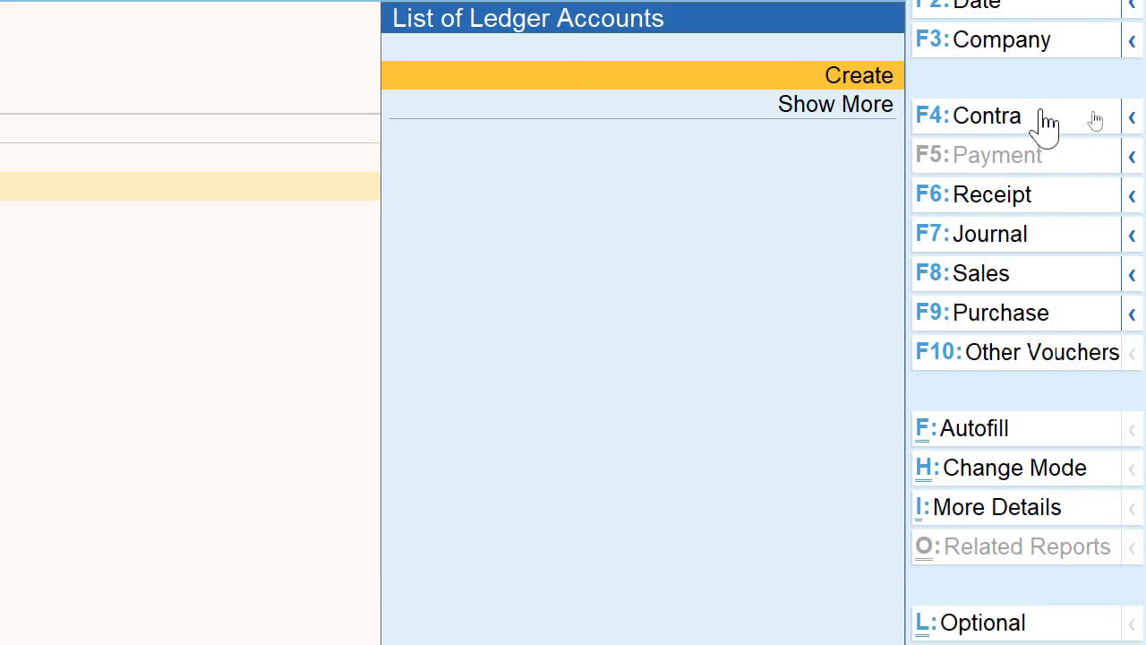
key(ctrl)
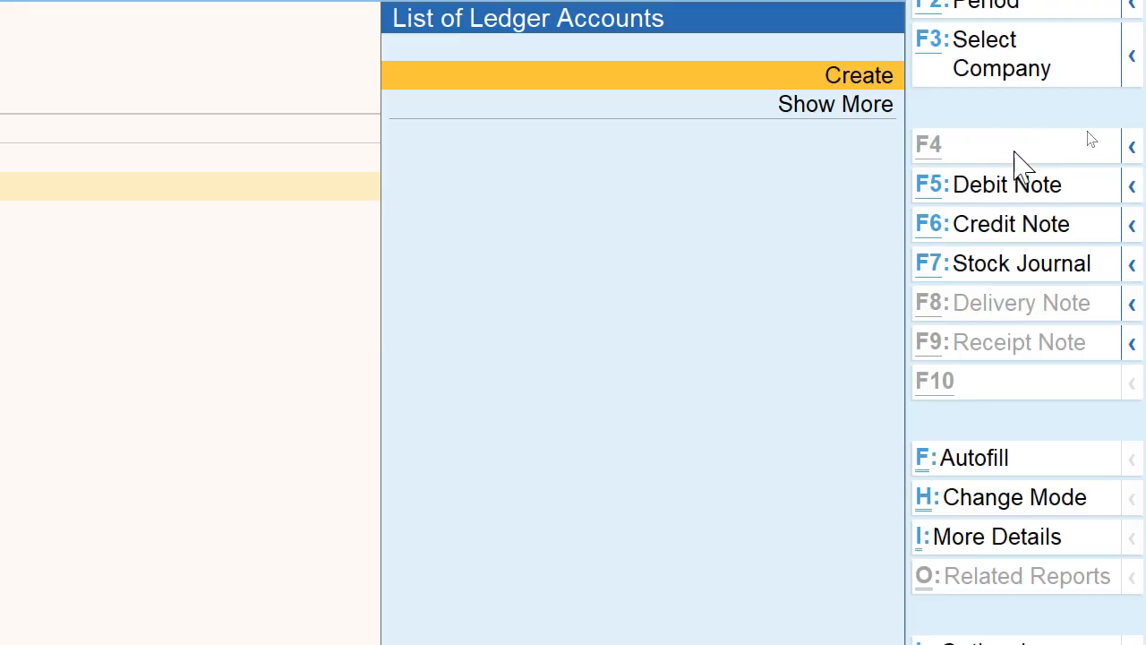
key(ctrl)
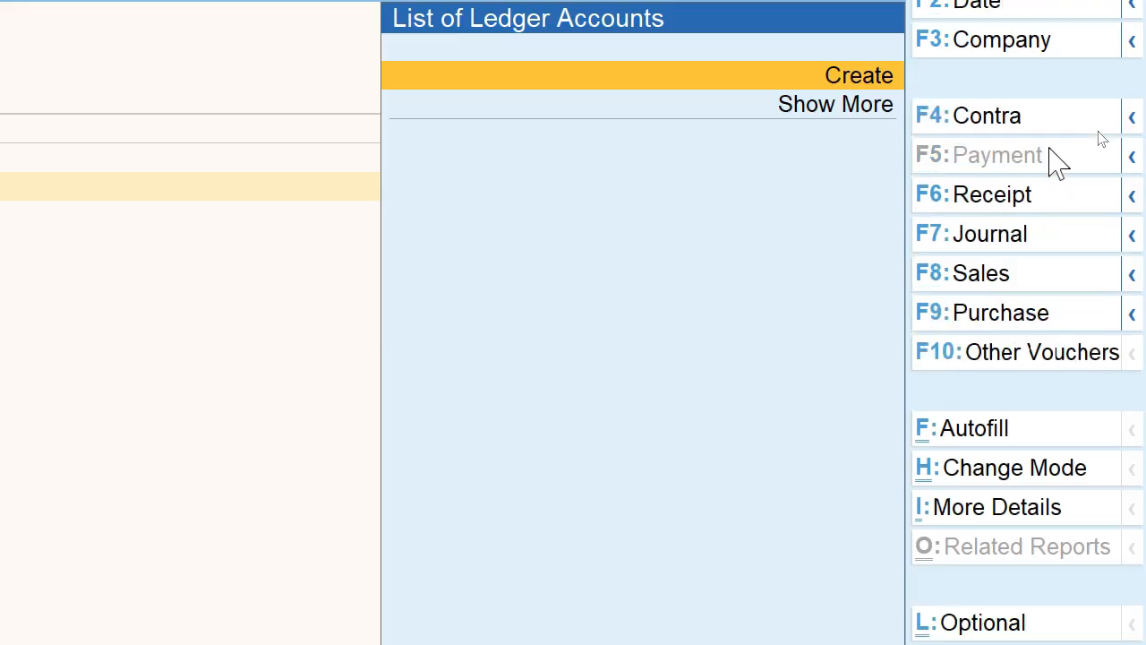
key(alt)
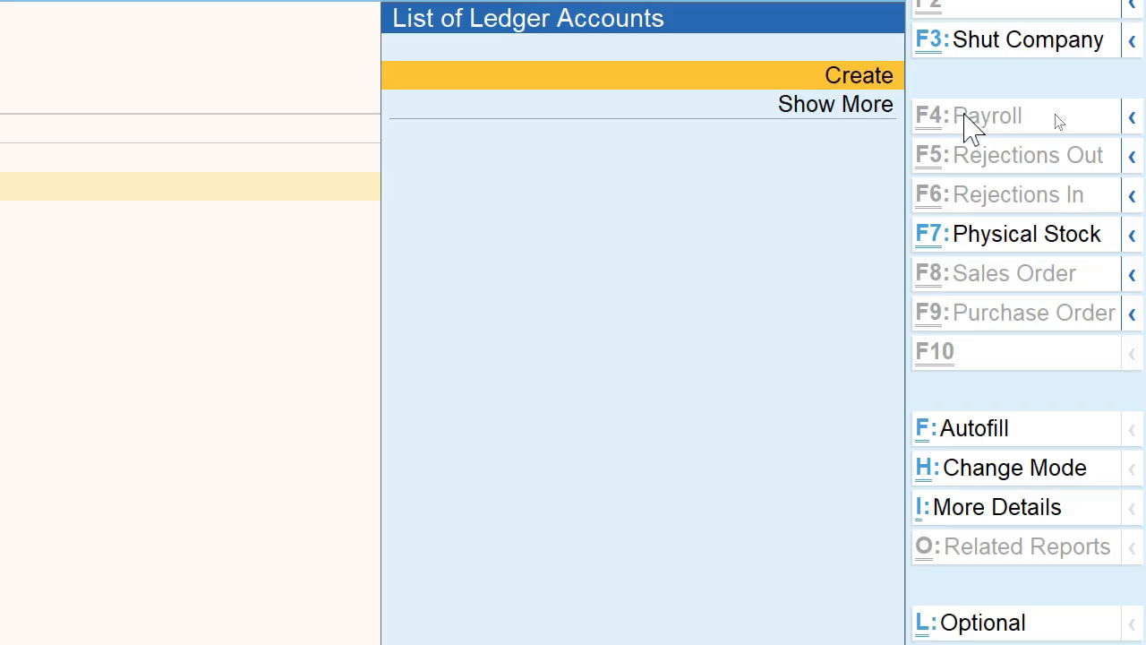
key(alt)
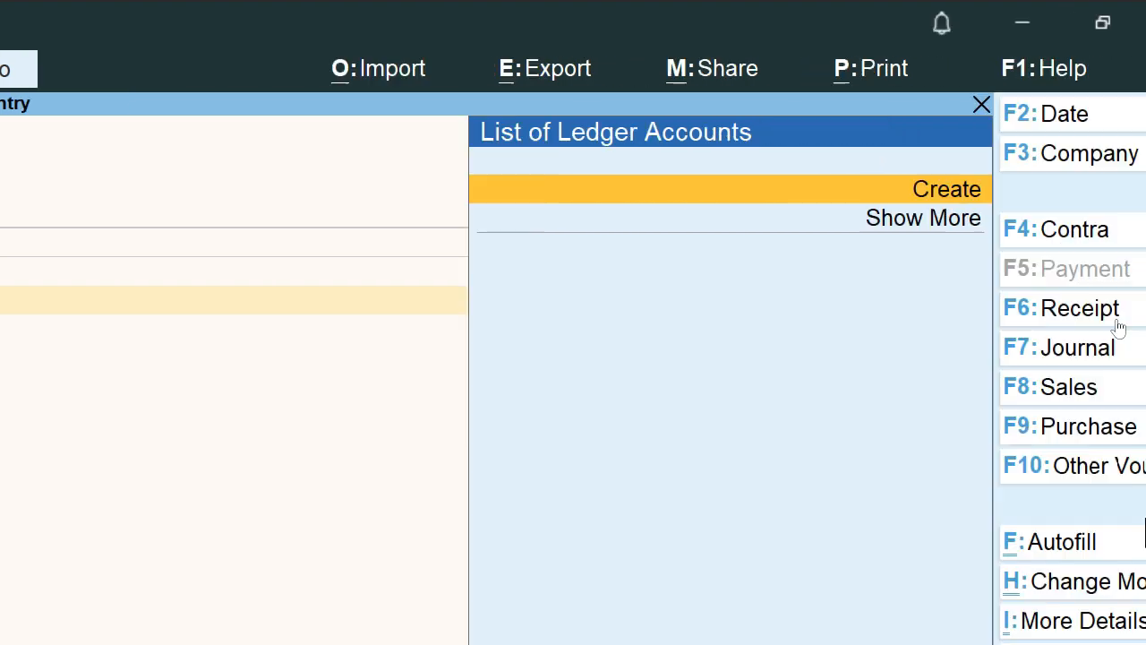
key(alt)
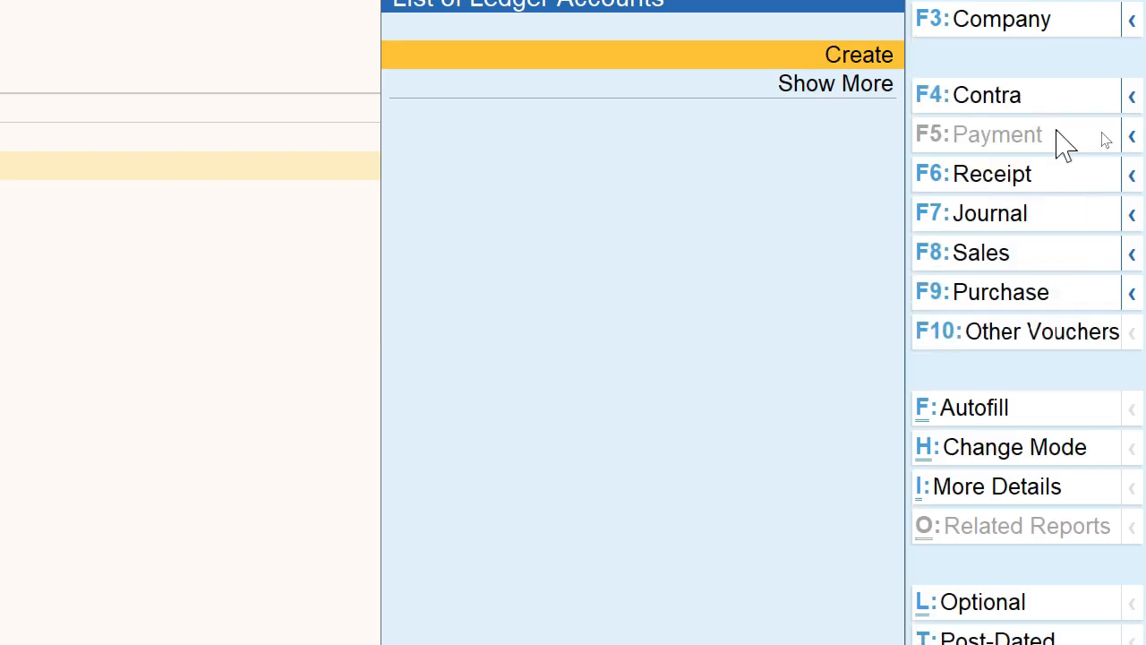
key(alt)
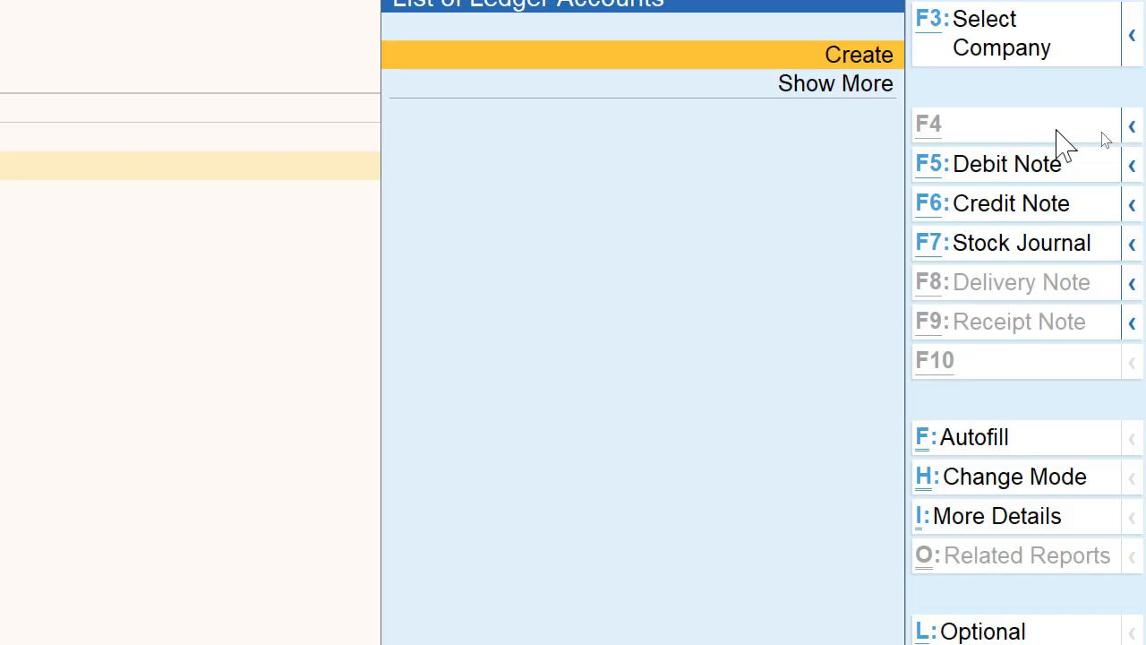
key(ctrl)
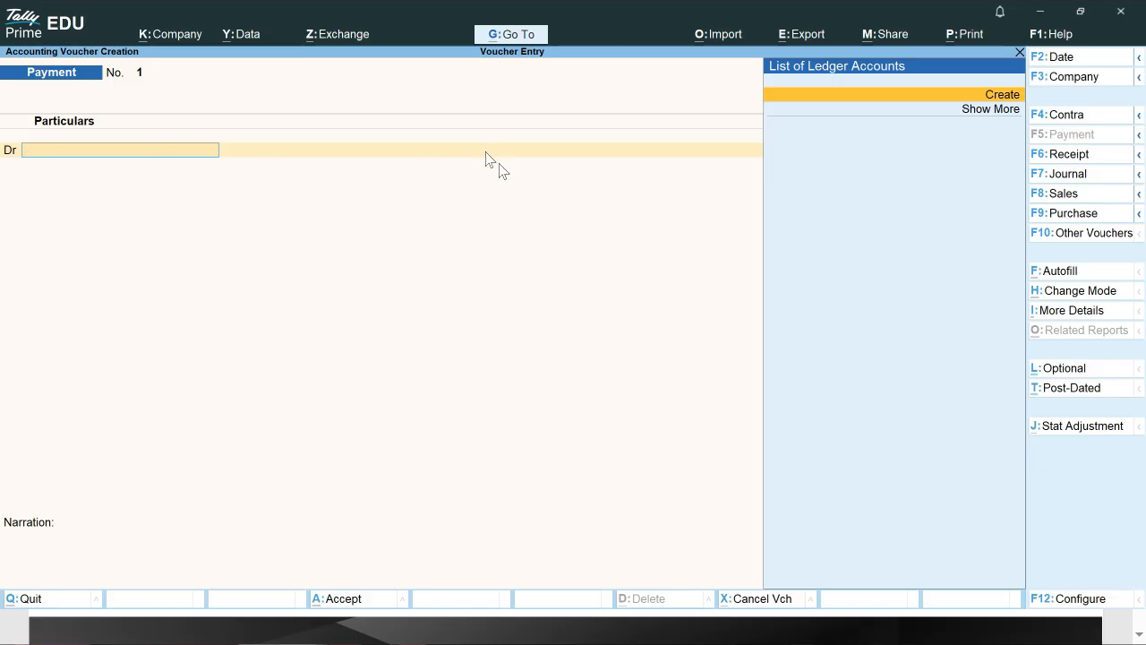
Switch to a Contra voucher and set the use of Cr/Dr instead of To/By during voucher entry to No
click(1065, 117)
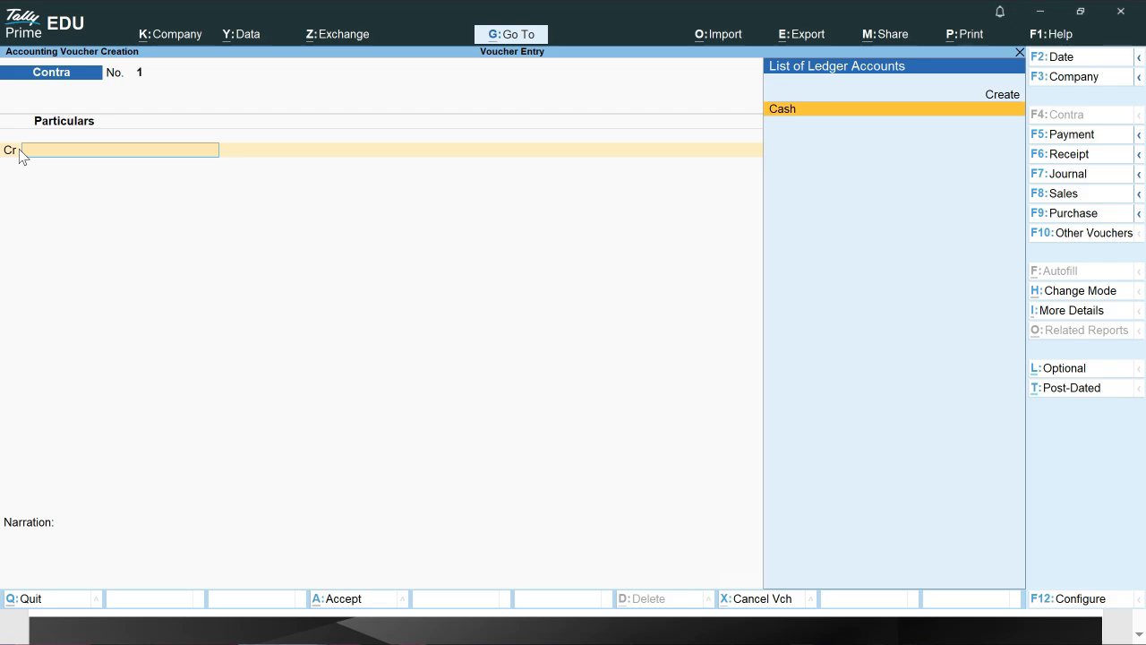
key(F12)
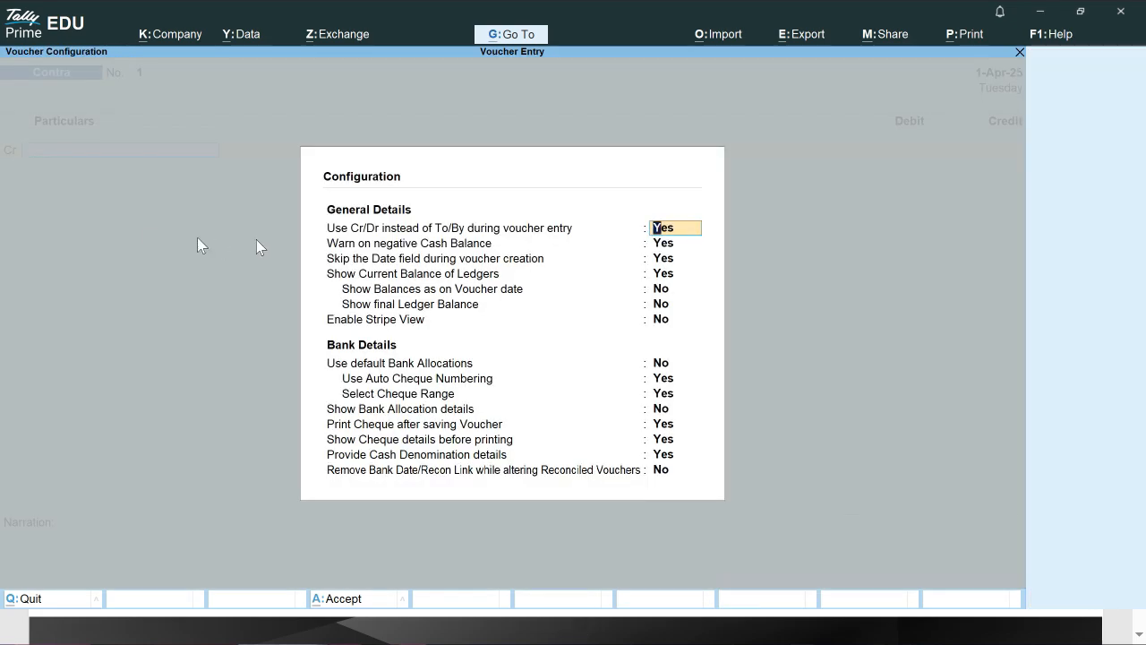
text(n)
key(Return)
key(ctrl+a)
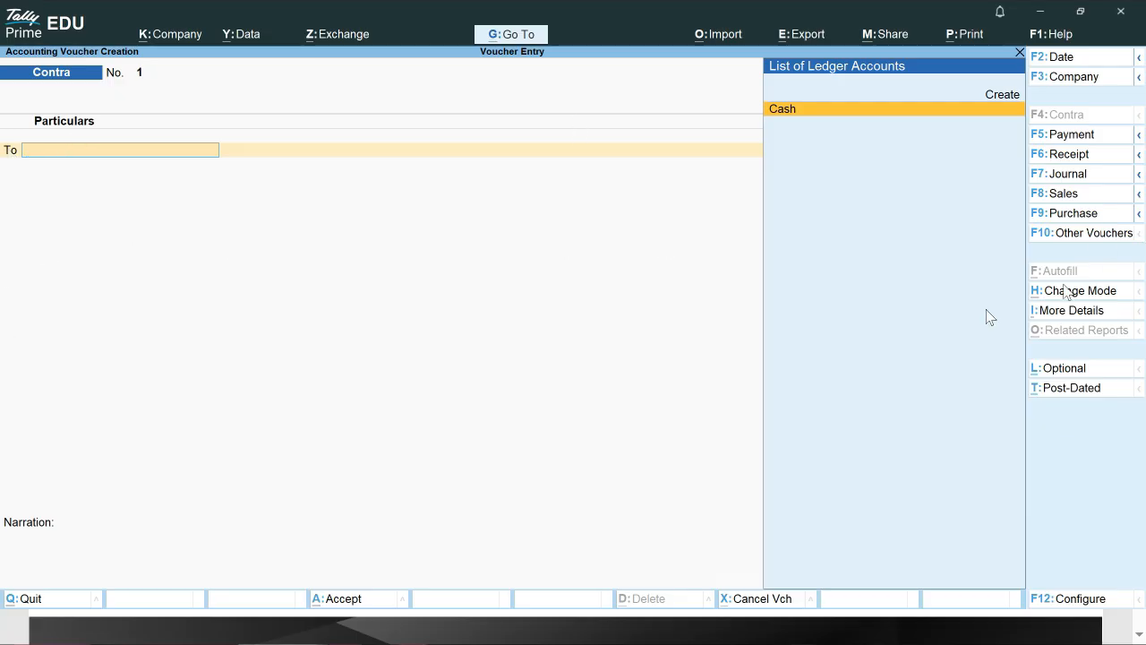
Check the To/By prefix of the first entry line in the Payment and Receipt vouchers, and return to the Contra voucher
click(1072, 134)
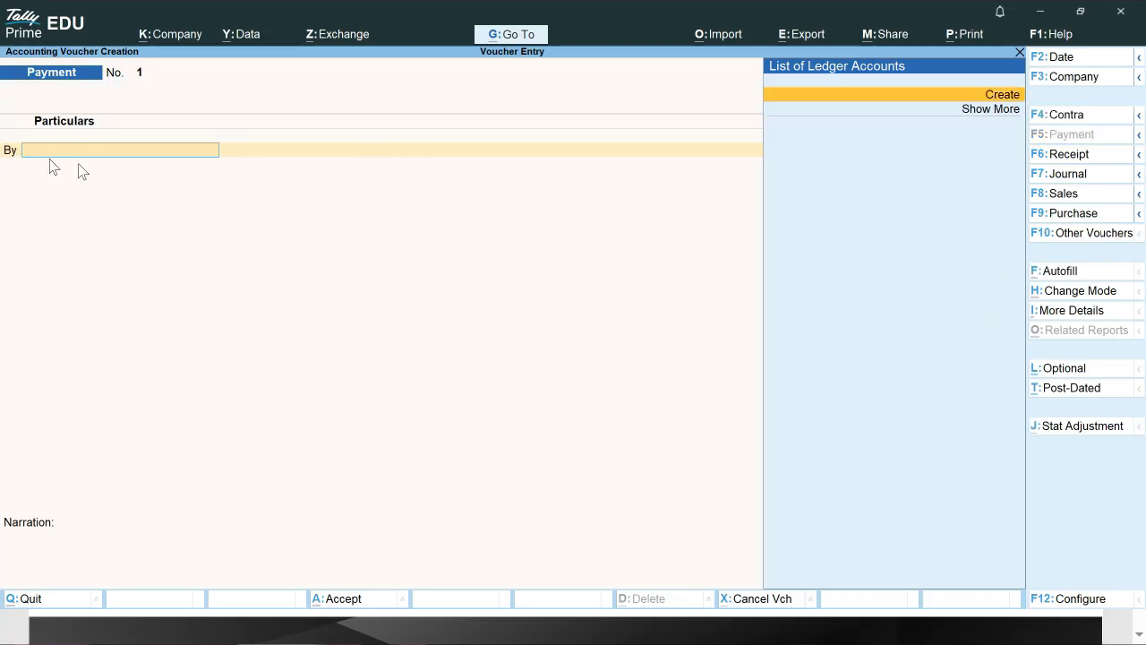
click(1081, 163)
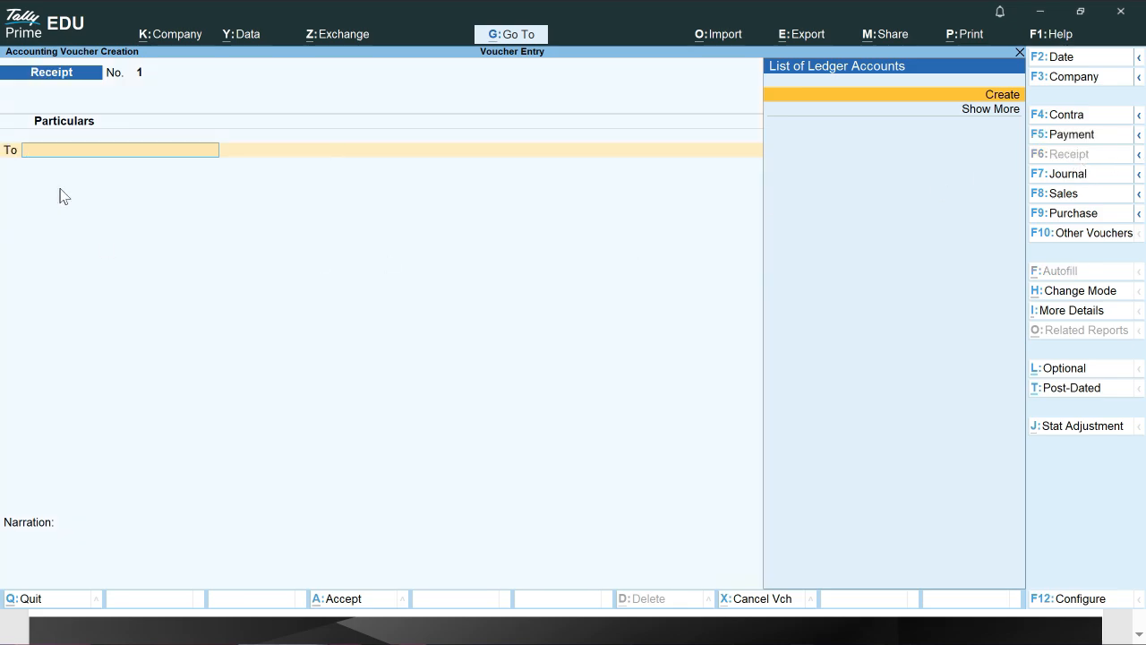
click(1077, 118)
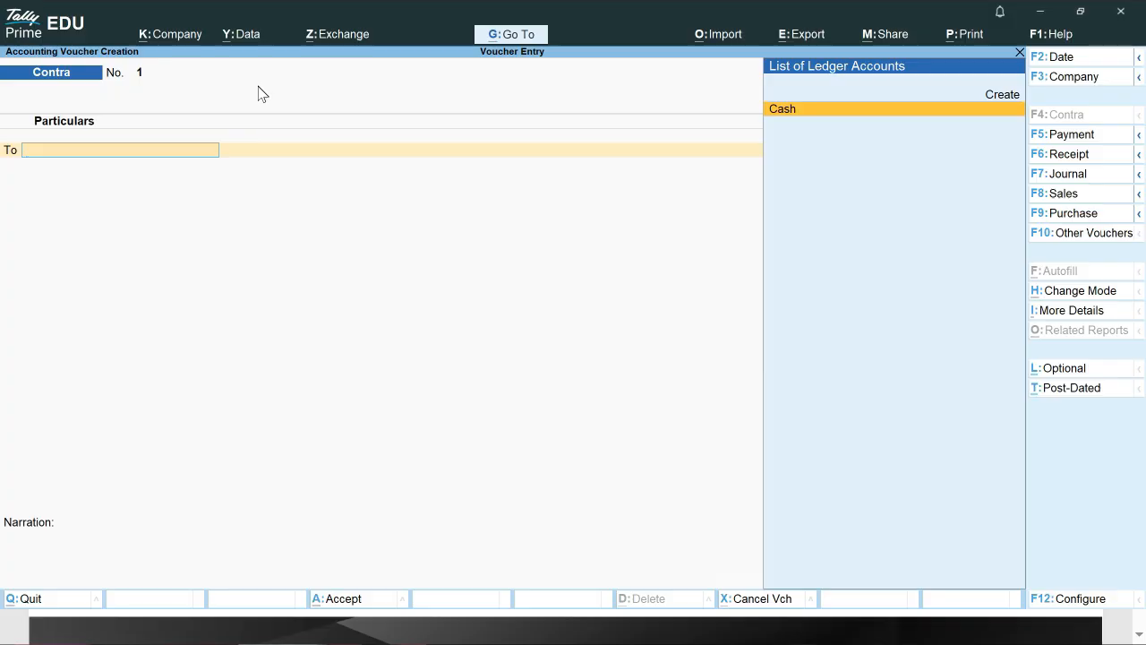
Create a ledger named UNION BANK OF INDIA under Bank Accounts from the Contra voucher and save it
key(Up)
key(Return)
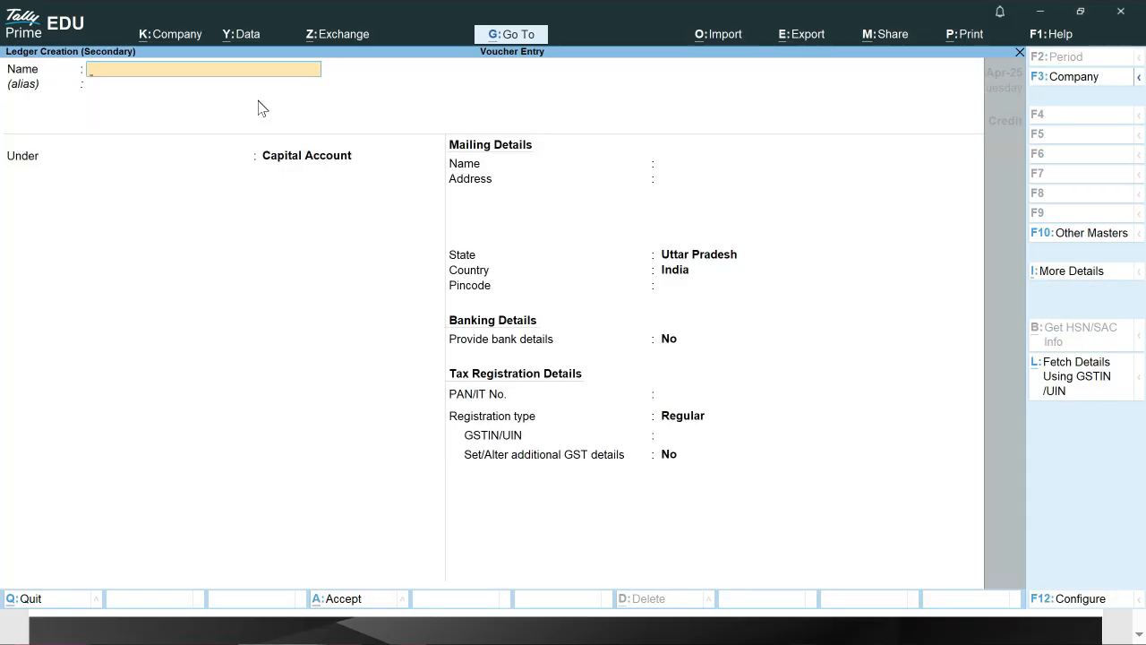
text(UNION BANK OF)
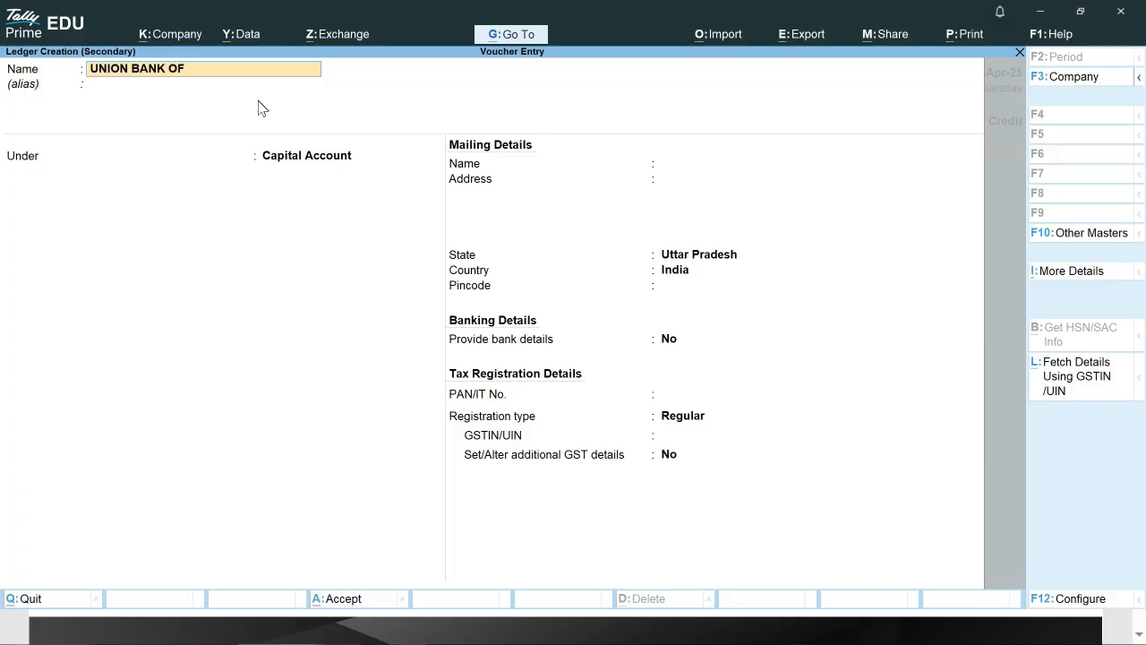
text( INDIA)
key(Return)
key(Return)
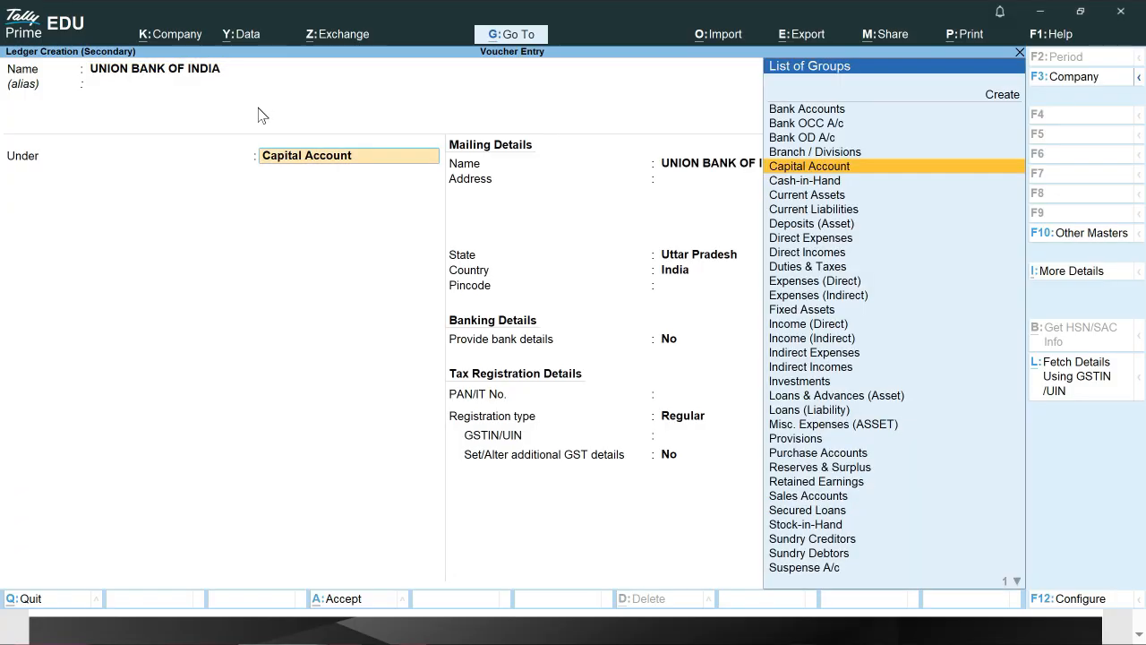
text(B)
key(Up)
key(Up)
key(Up)
key(Up)
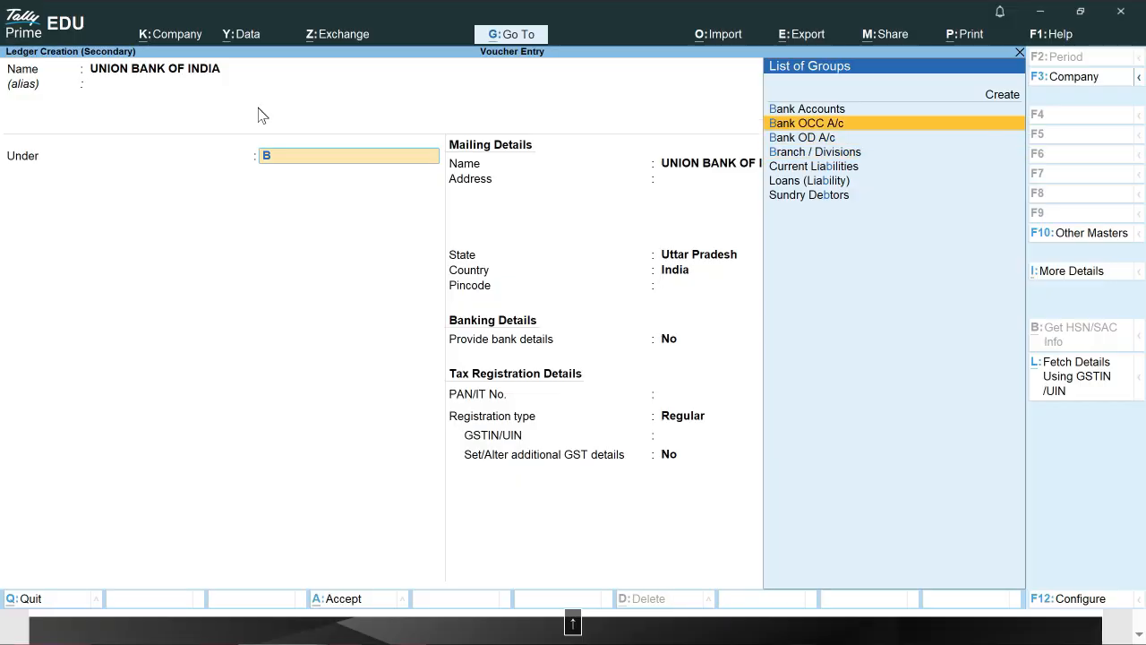
key(Return)
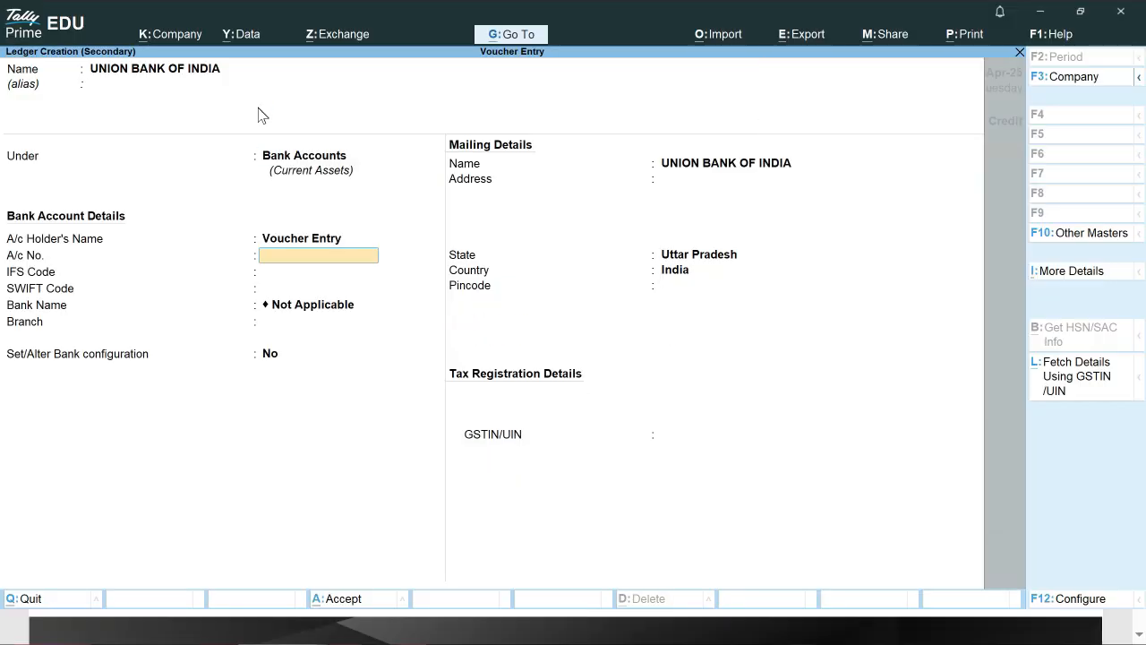
key(ctrl+a)
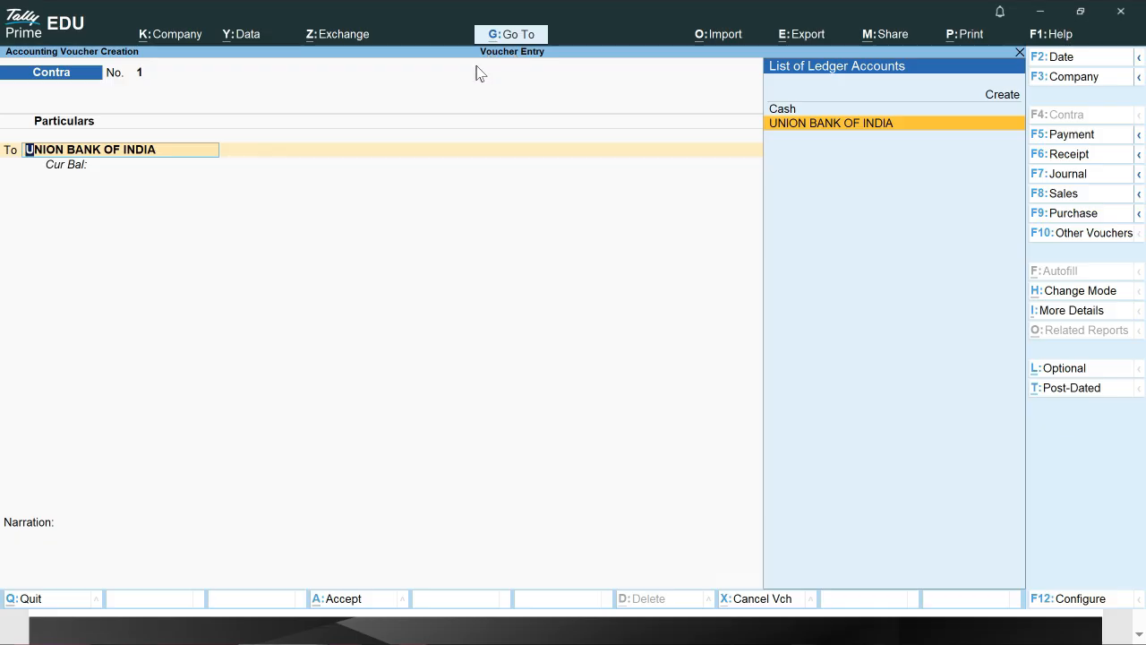
Keep the Contra voucher in Double Entry mode and choose Cash as the ledger on the To line
key(ctrl+h)
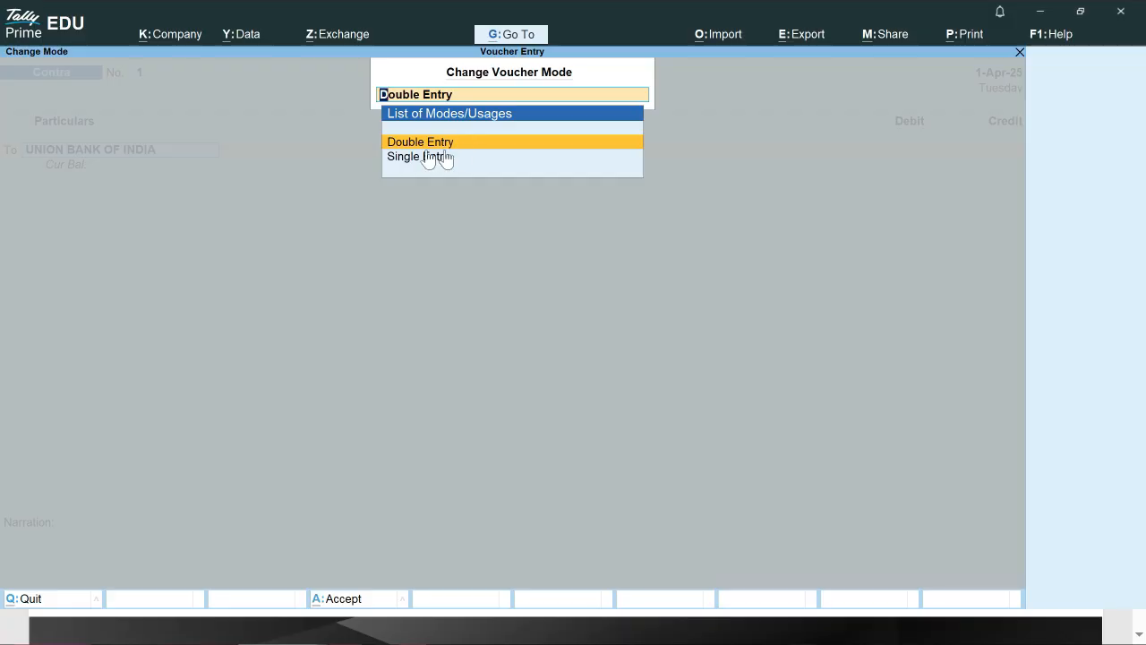
key(Return)
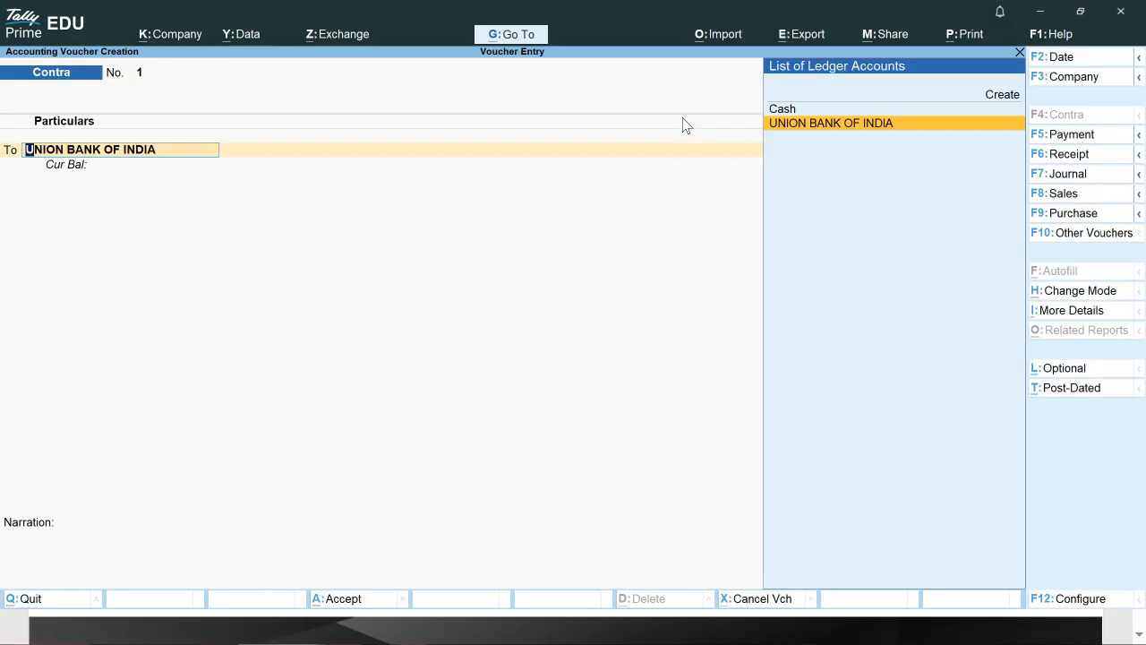
key(Up)
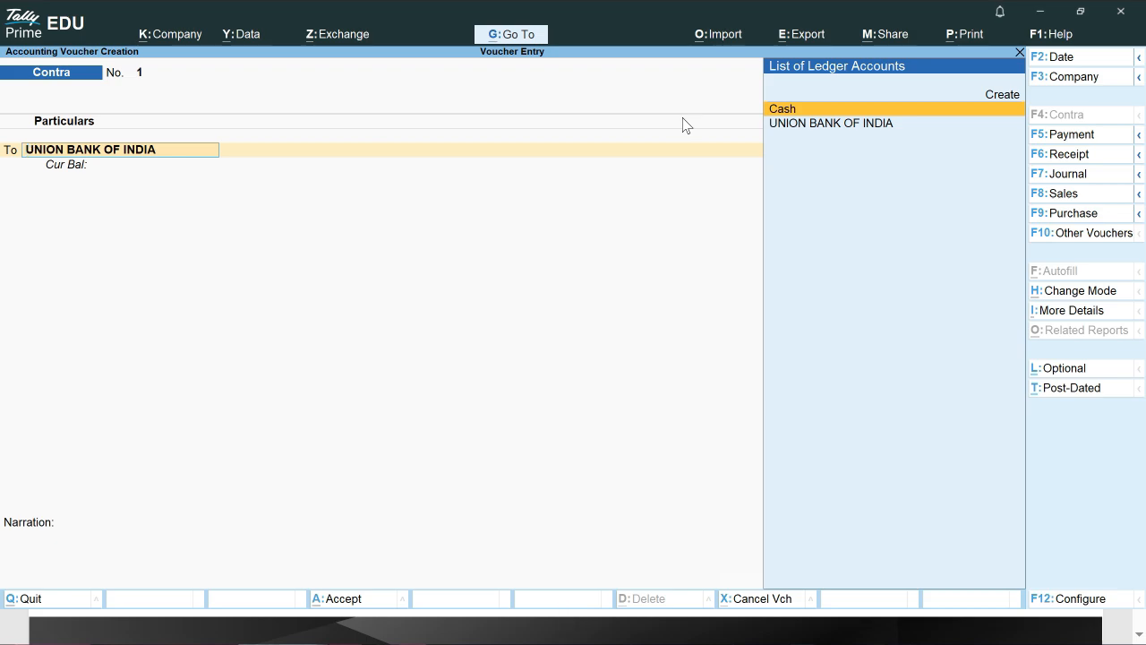
key(Return)
key(BackSpace)
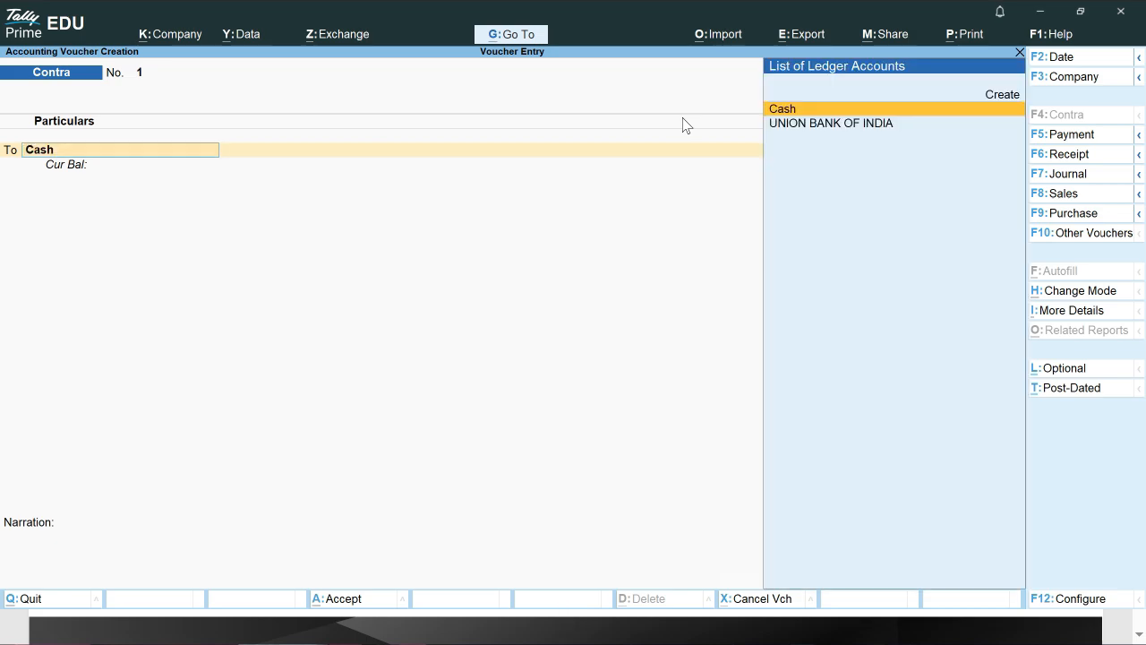
Alter the Cash ledger from the Contra voucher, setting its opening balance to 100000, and save it
key(ctrl)
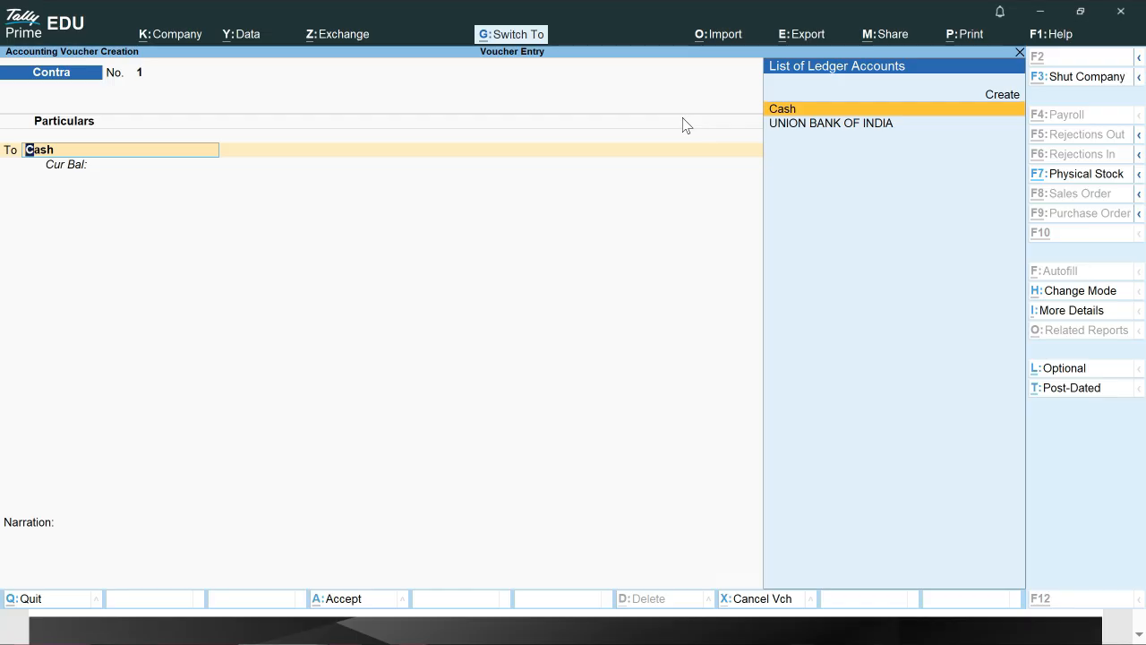
key(ctrl+Return)
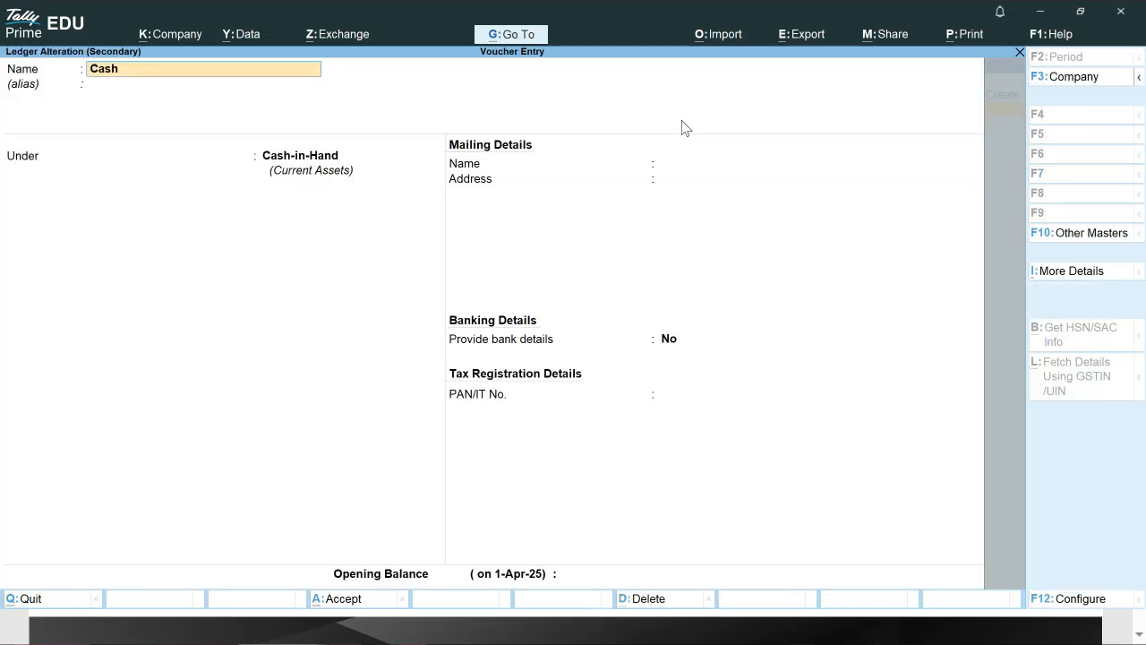
key(Return)
key(Return)
key(Return)
key(Return)
key(Return)
key(Return)
key(Return)
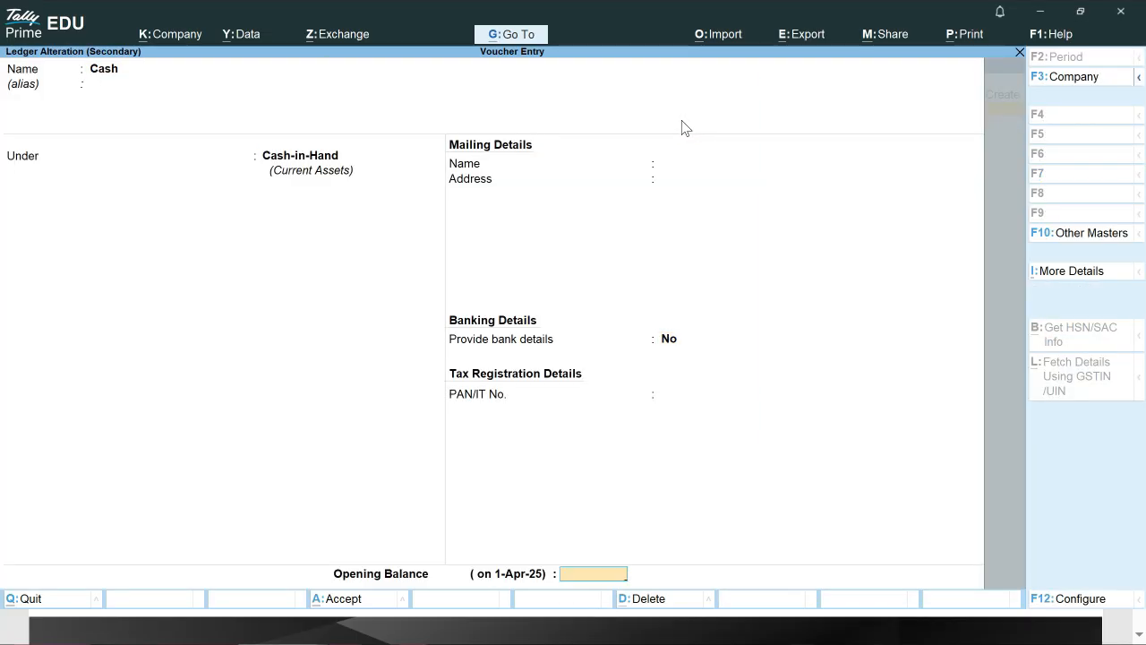
key(Escape)
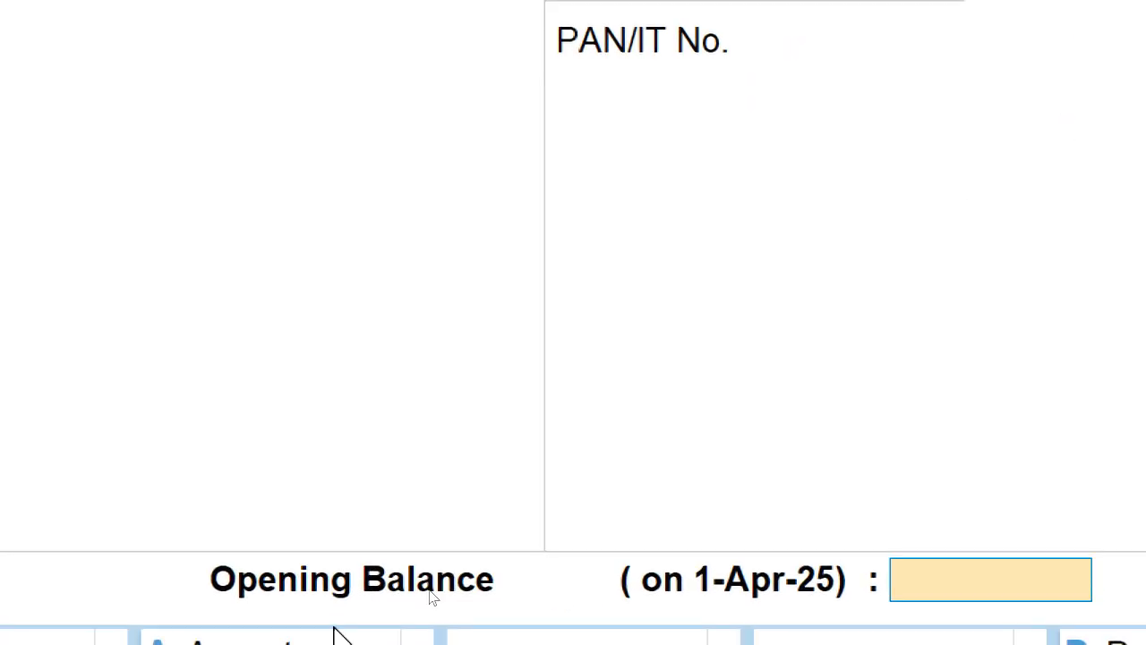
text(1)
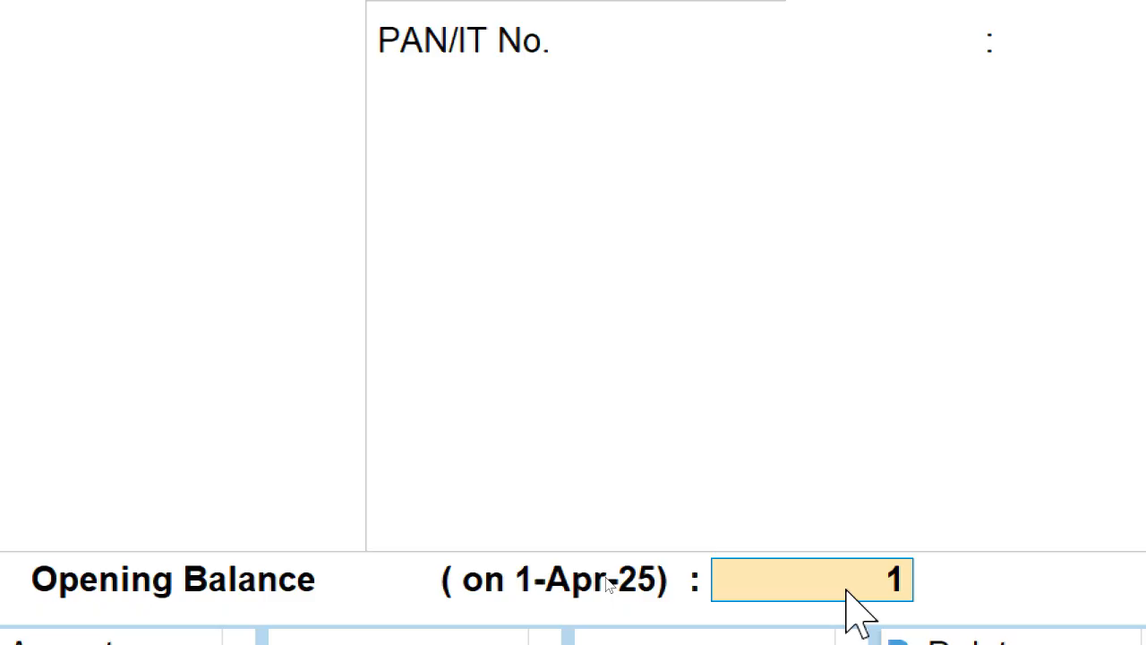
text(00000)
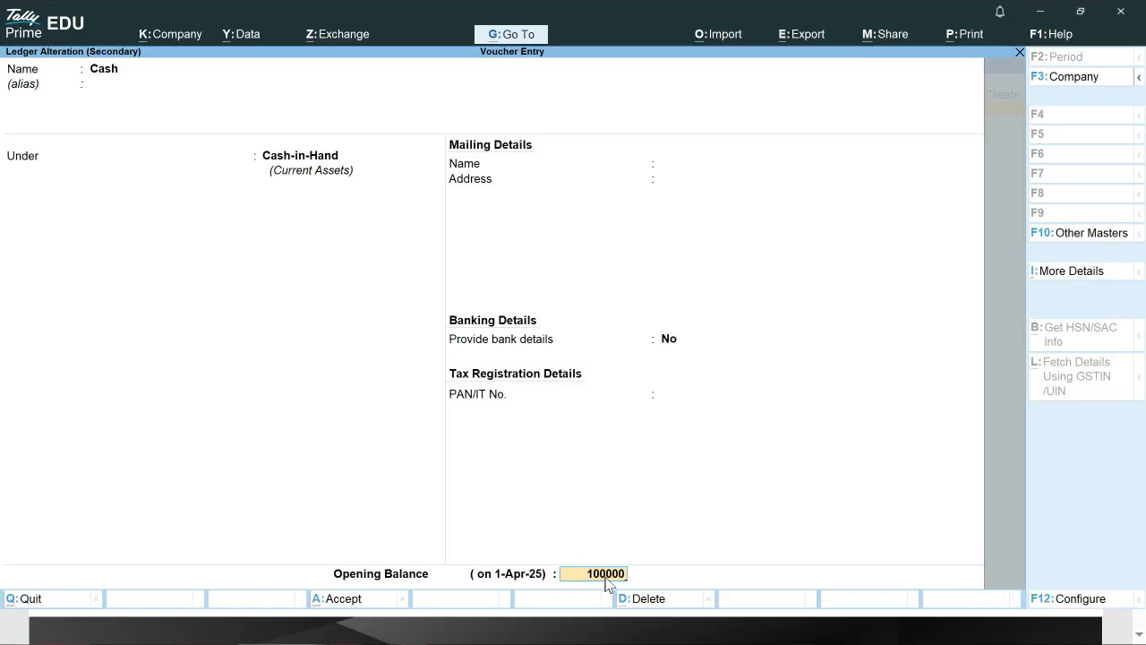
key(ctrl+a)
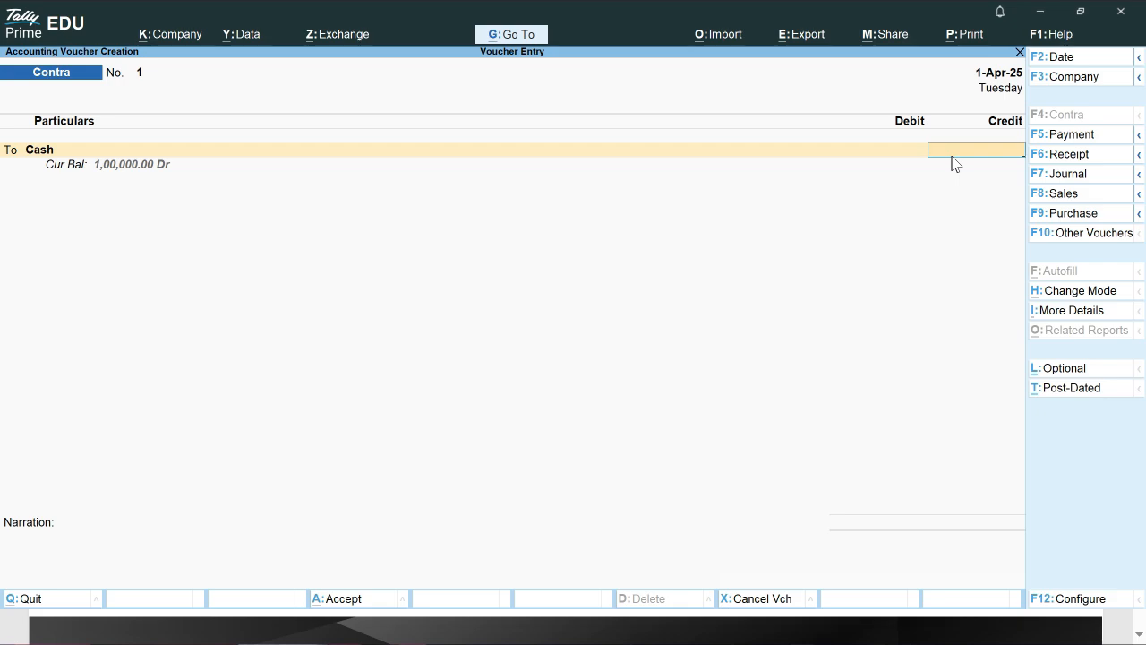
Credit Cash with 10000, debit UNION BANK OF INDIA with the same amount, and save the Contra voucher
text(10000)
key(Return)
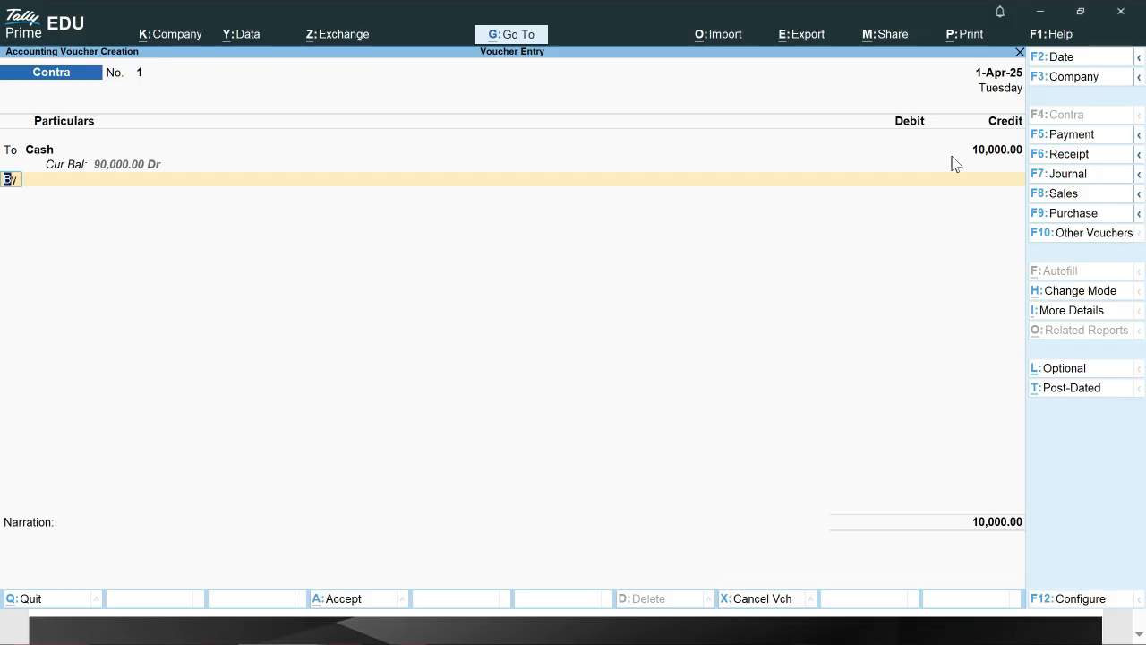
key(Return)
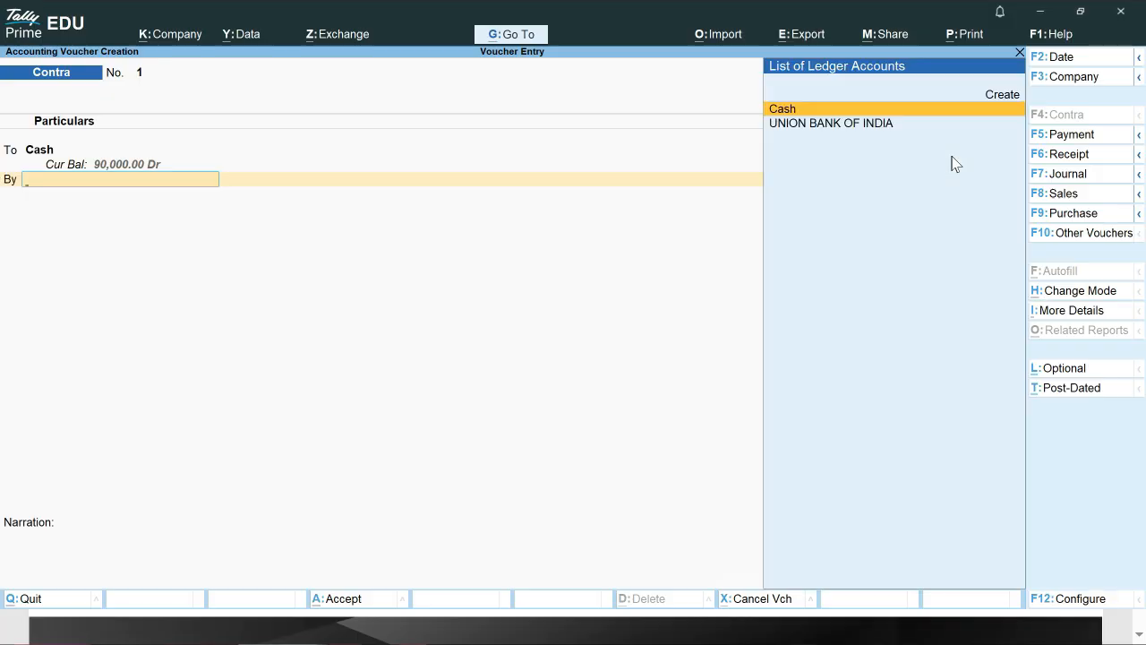
key(Up)
key(Up)
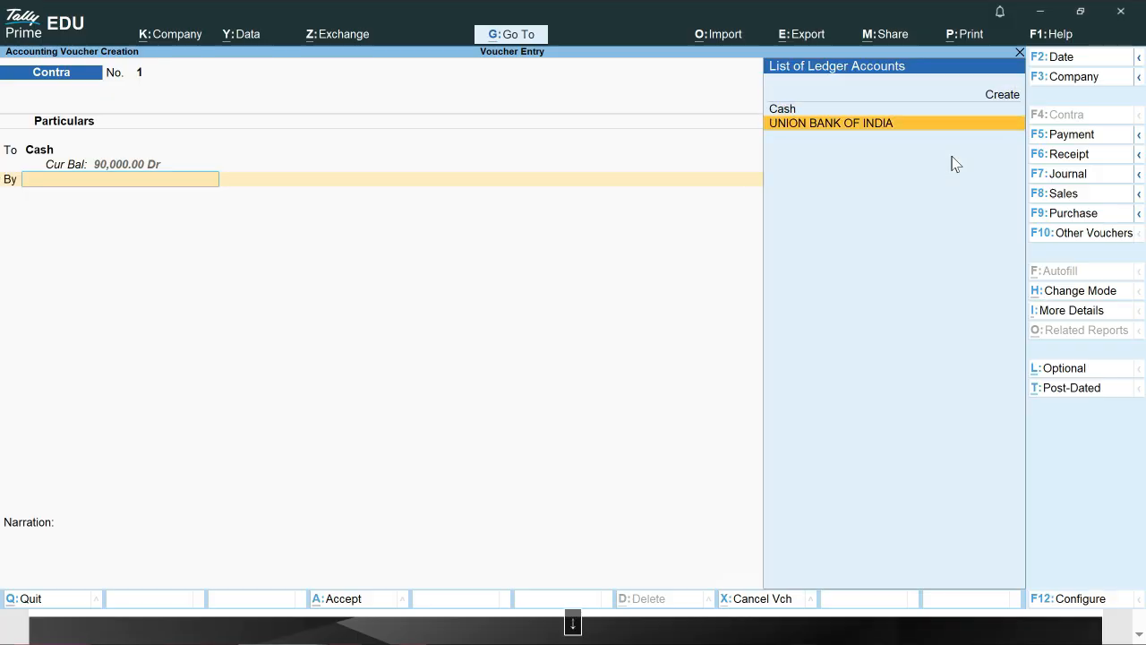
key(Return)
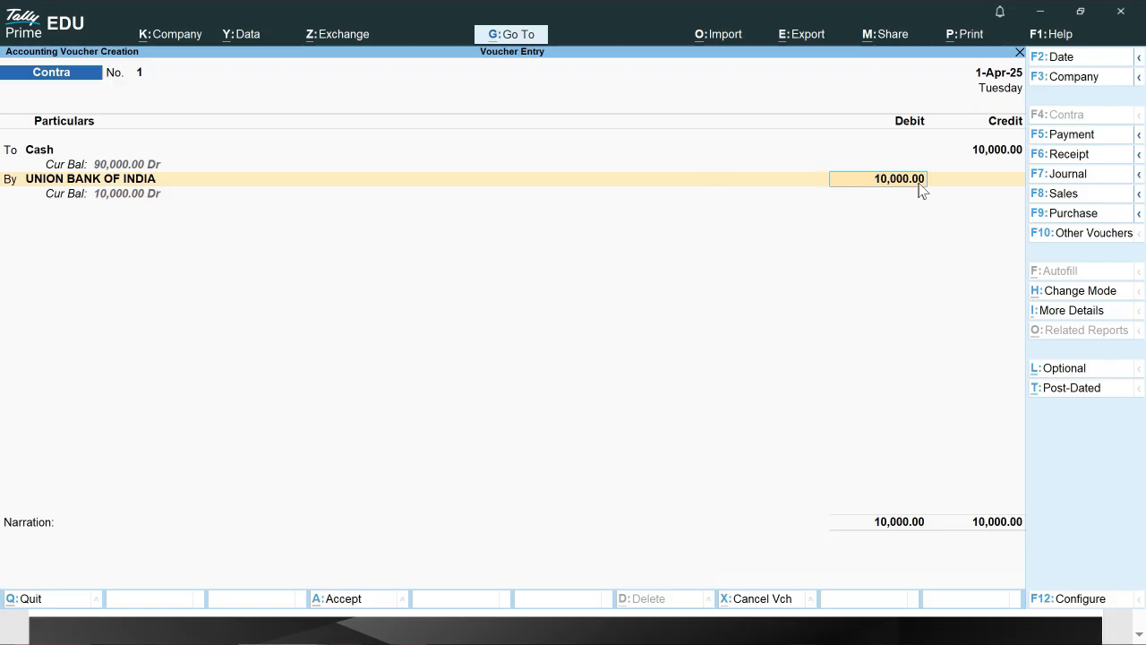
key(ctrl+a)
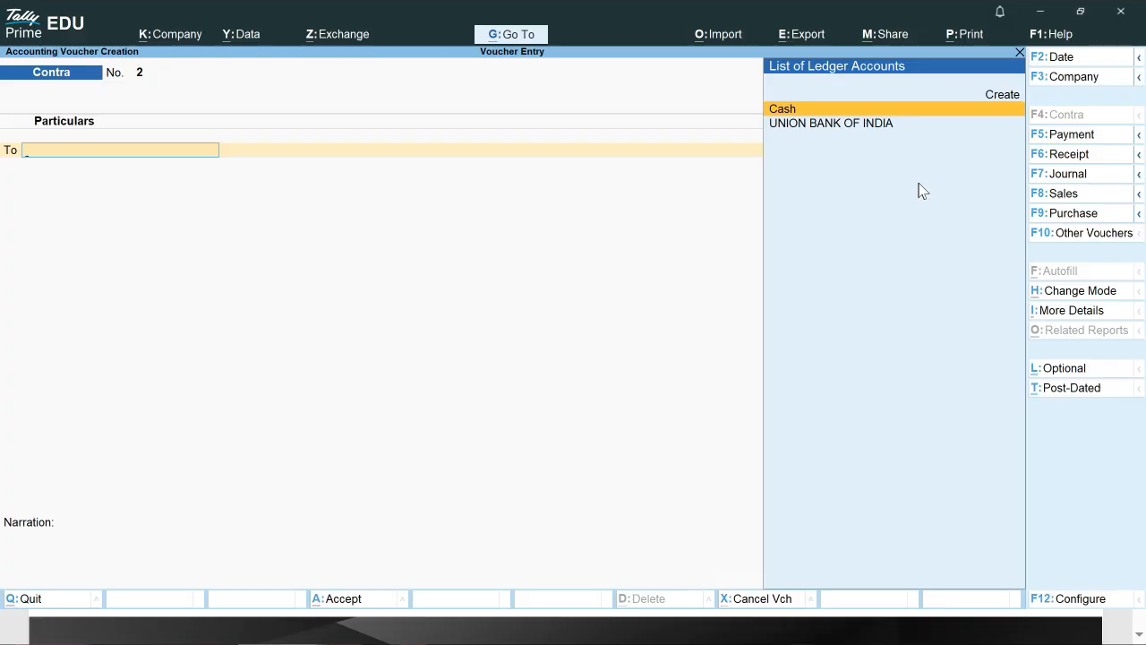
Change the new Contra voucher to Single Entry mode and choose UNION BANK OF INDIA as its account
key(ctrl+h)
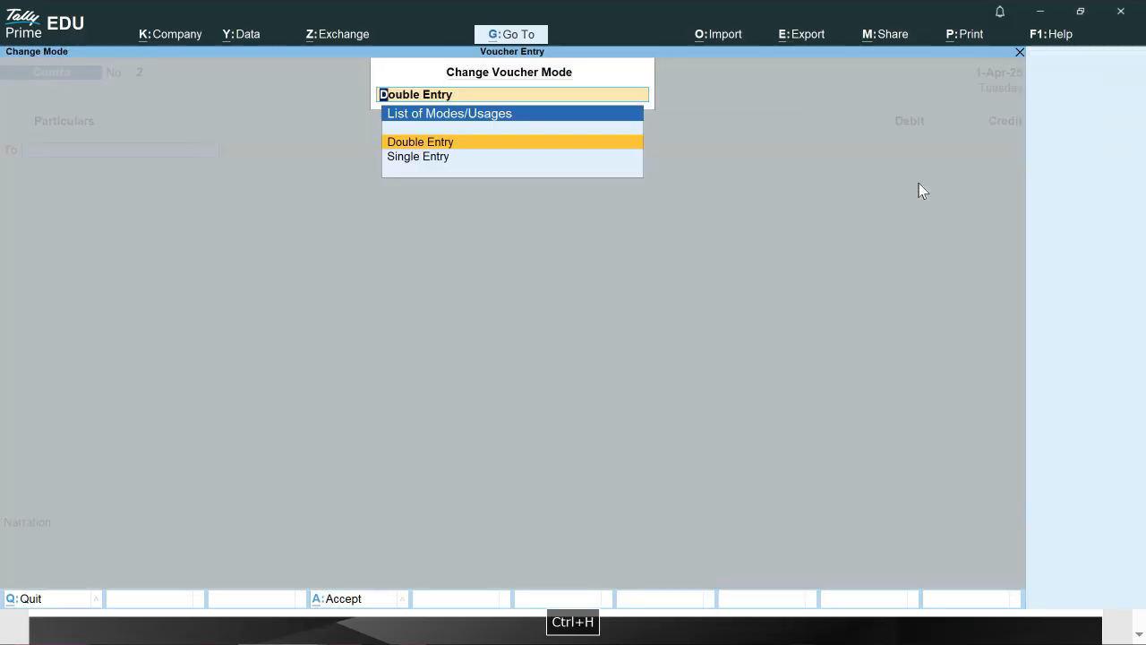
key(Down)
key(Return)
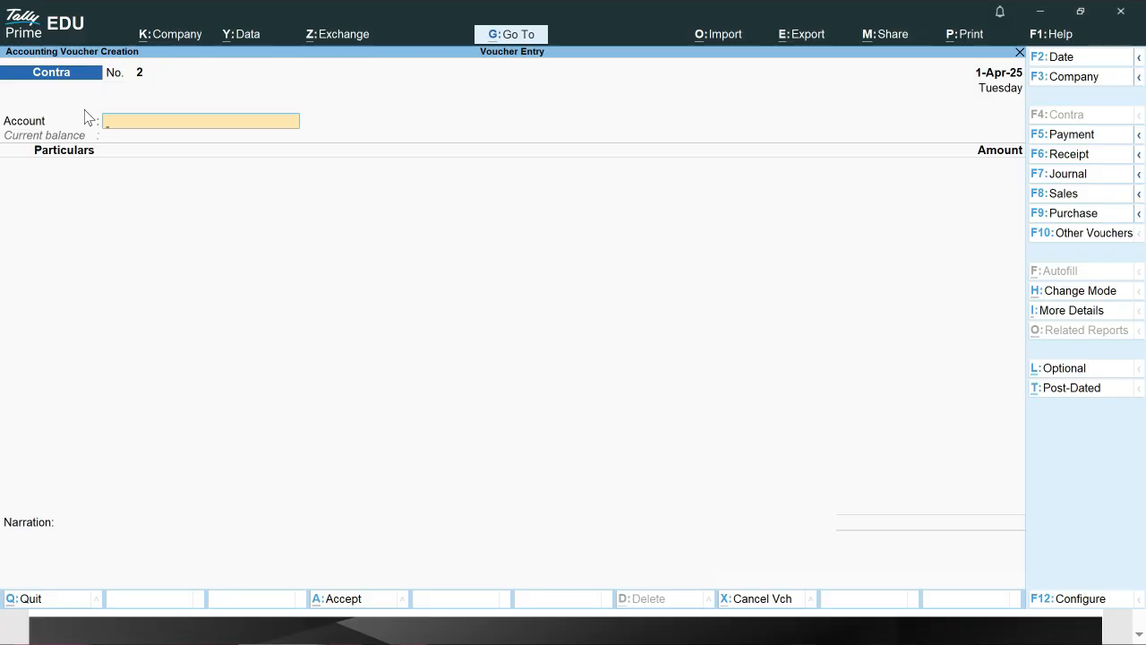
key(space)
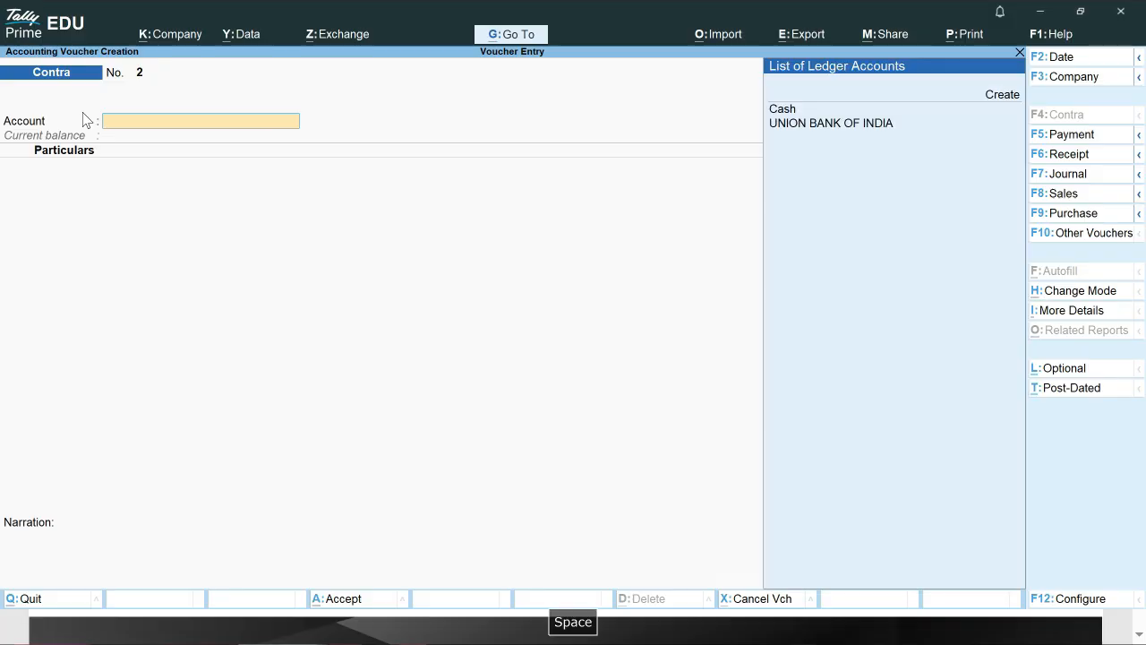
key(Down)
key(Down)
key(Down)
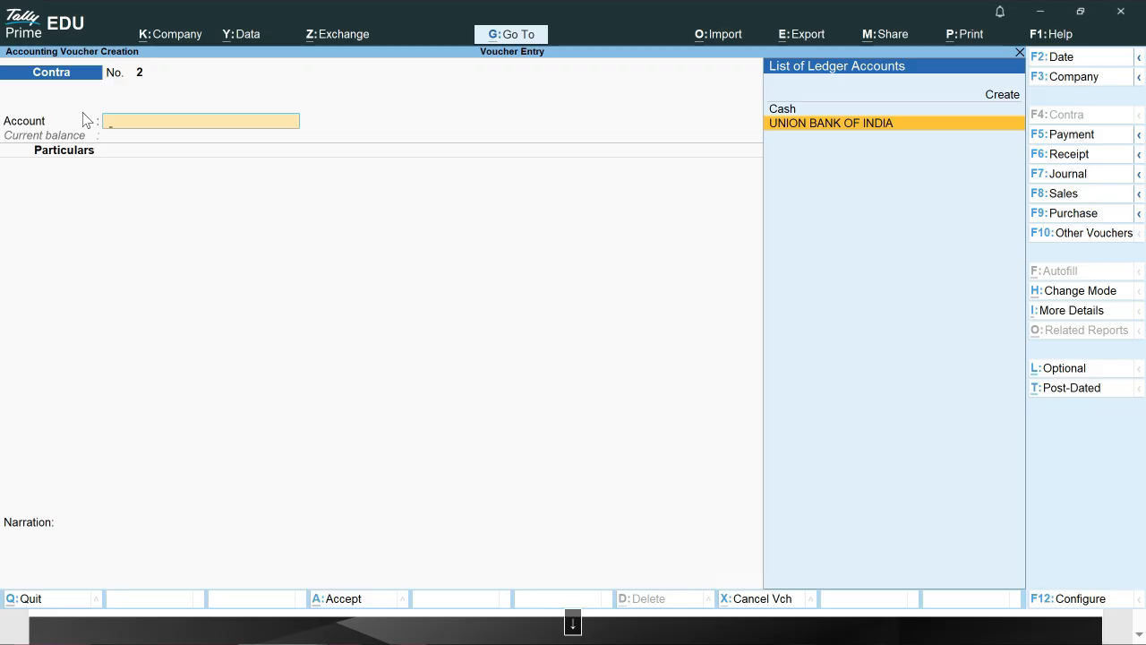
key(Return)
Add Cash under the particulars of the single-entry Contra voucher with an amount of 10000
key(space)
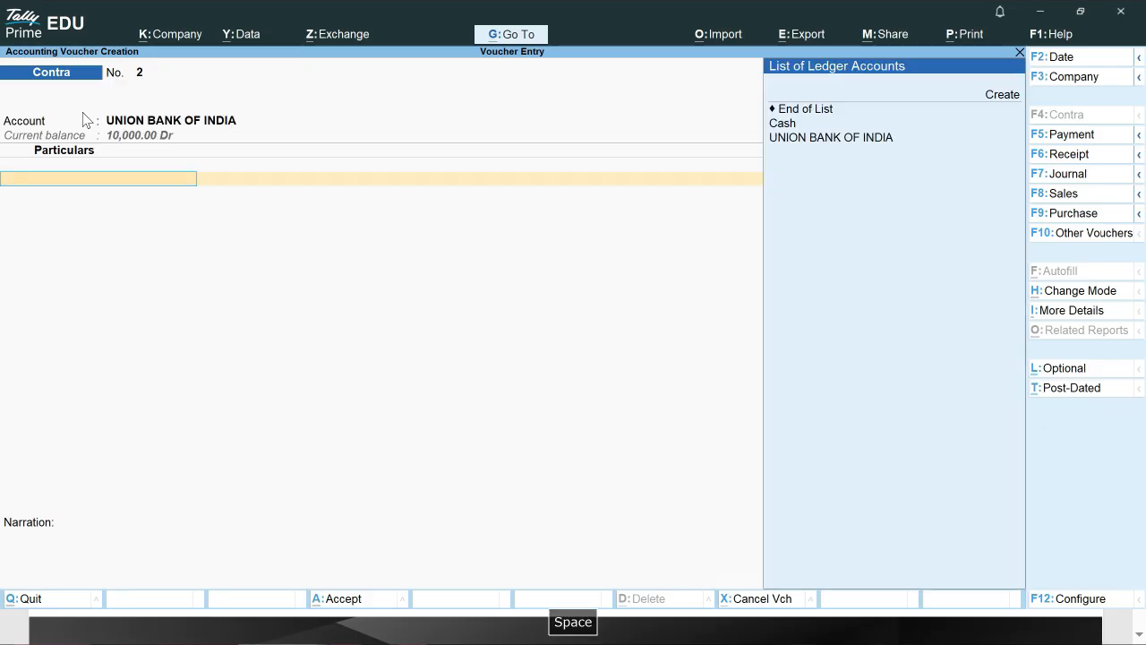
key(Down)
key(Down)
key(Return)
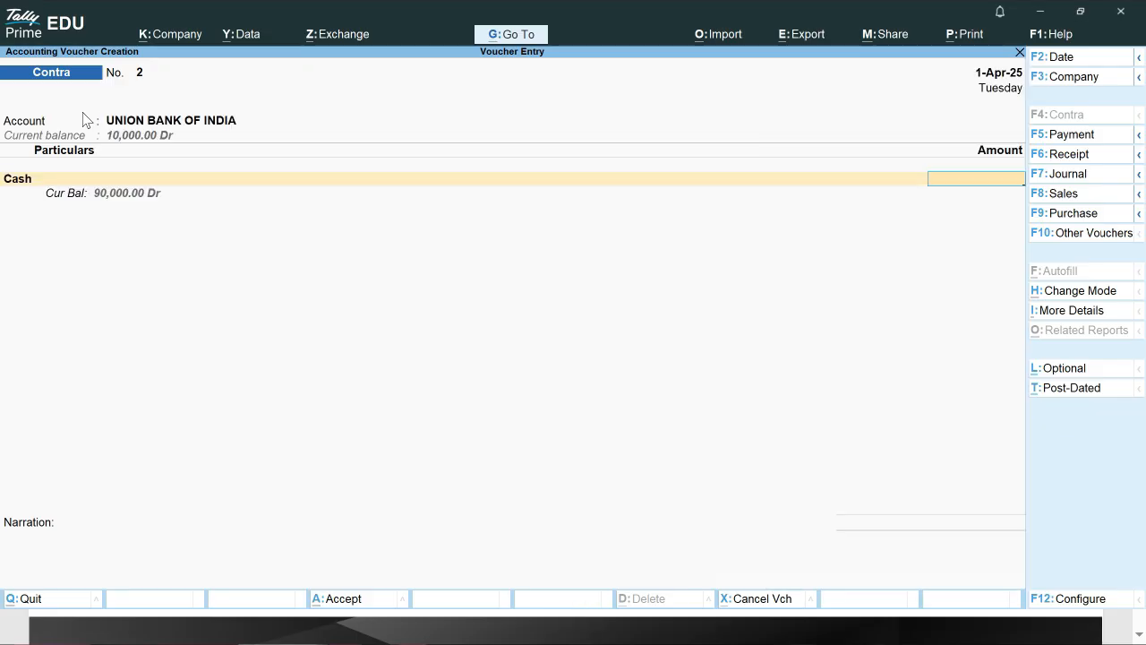
text(10000)
key(Return)
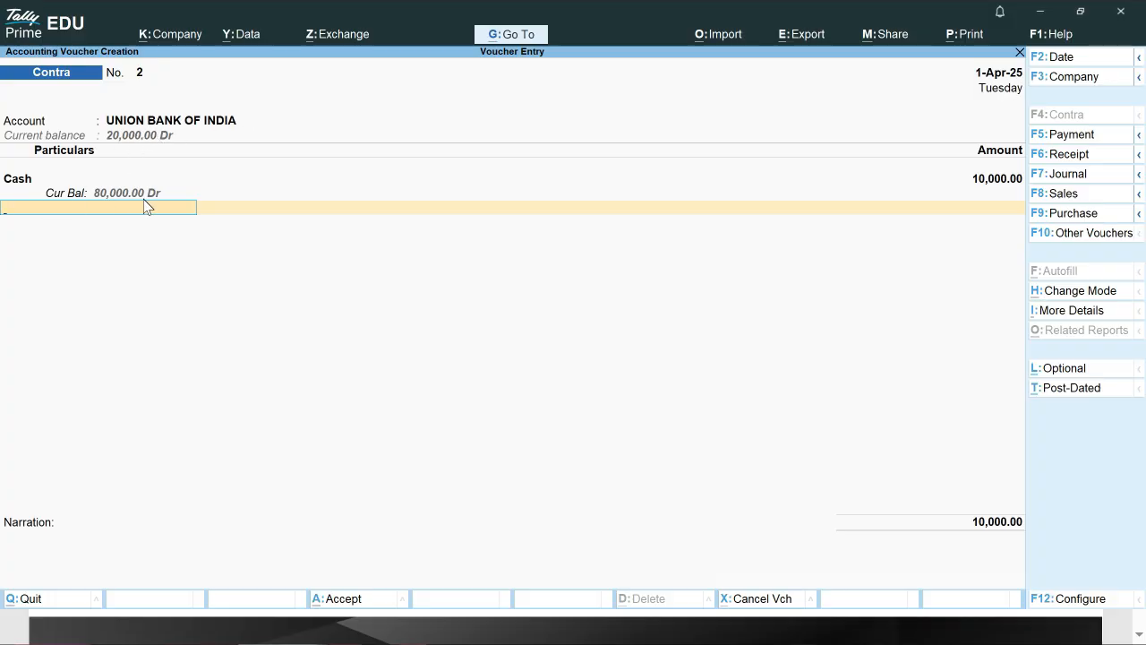
Complete the bank allocation as a Cash transaction with 20 notes of the 500 denomination and save the Contra voucher
key(Return)
key(Return)
key(Return)
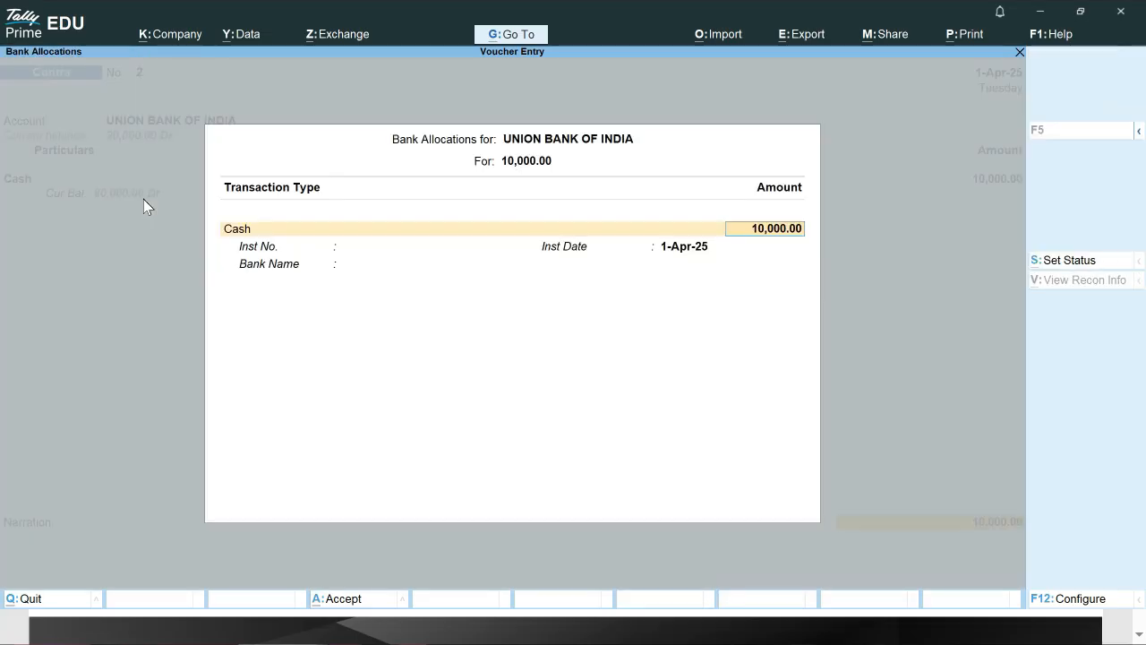
key(Return)
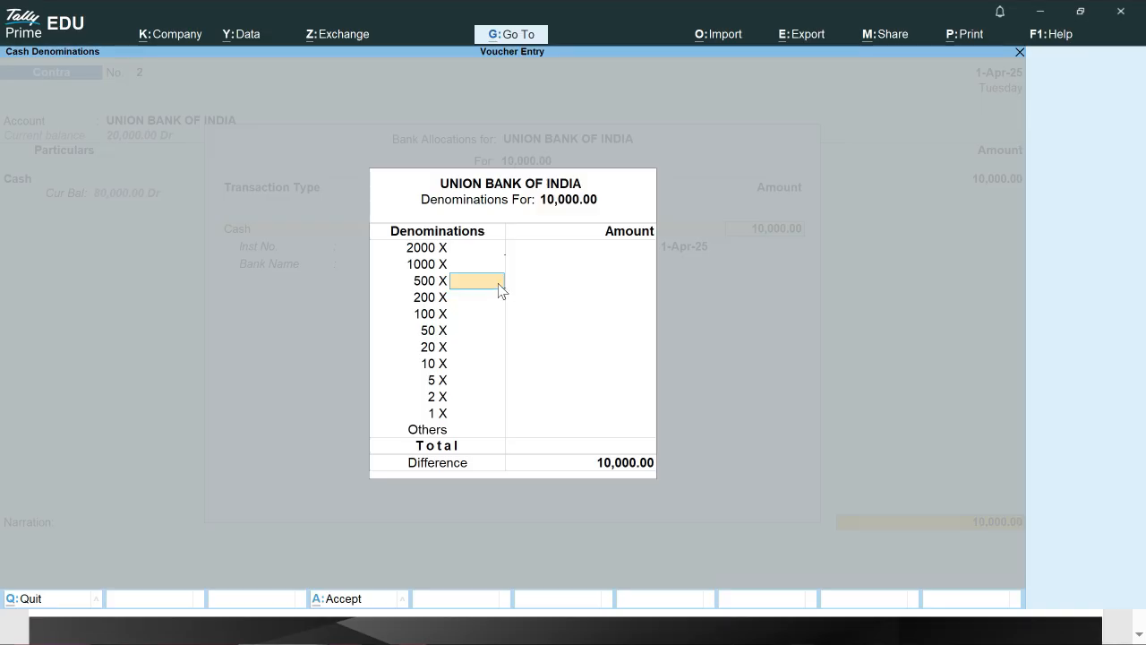
text(20)
key(Return)
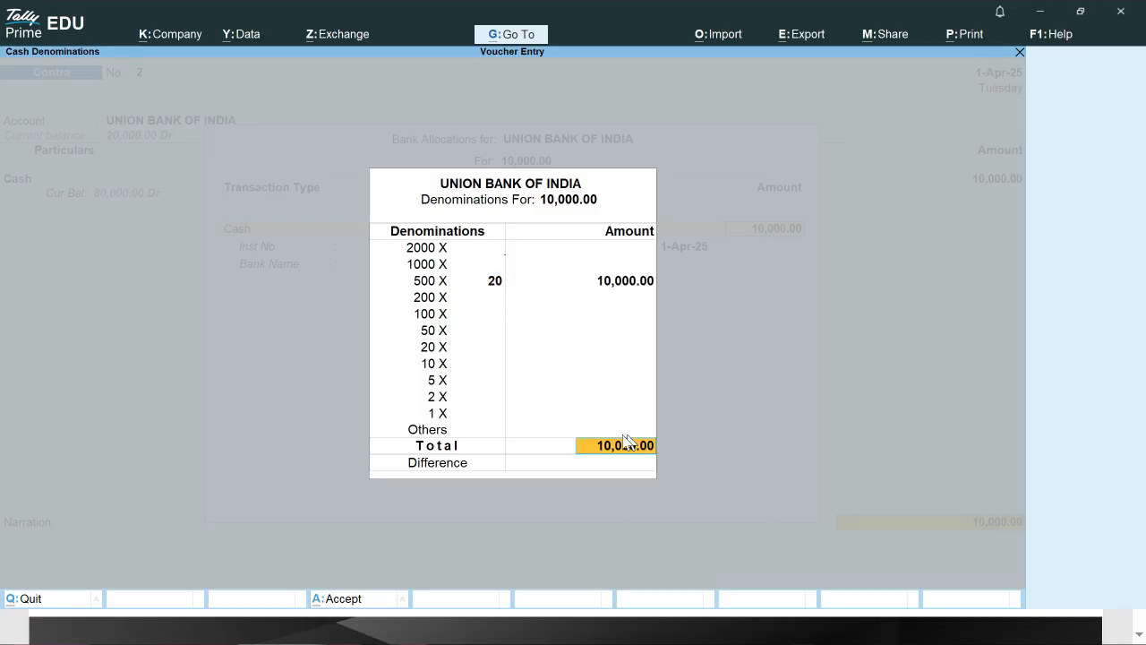
key(Return)
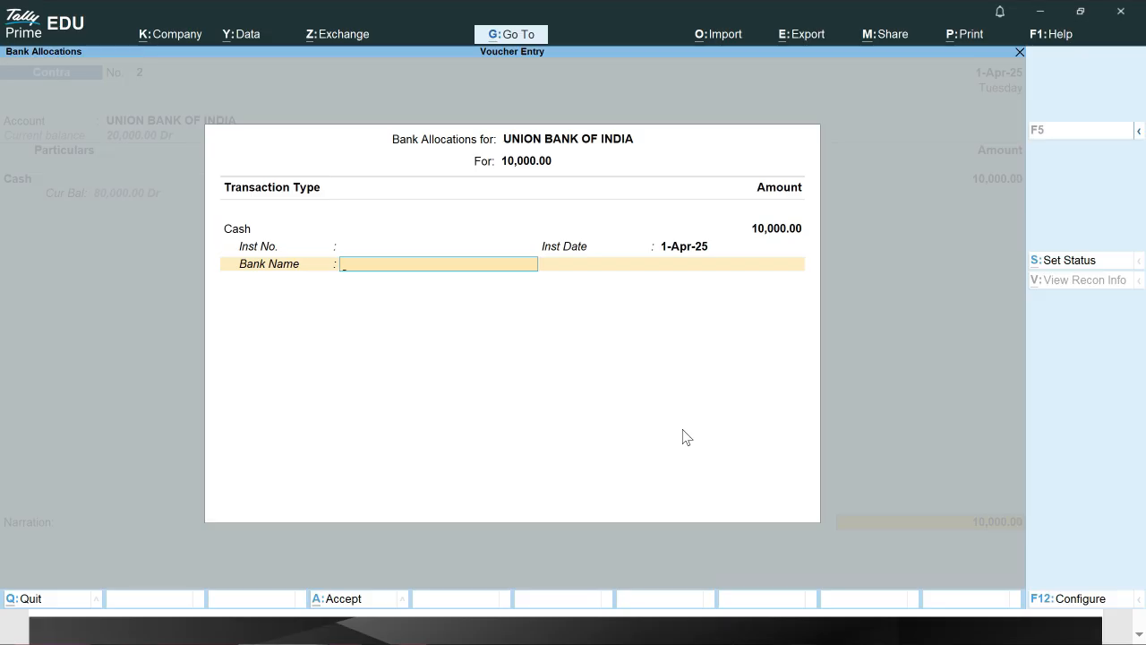
key(Return)
key(Return)
key(Return)
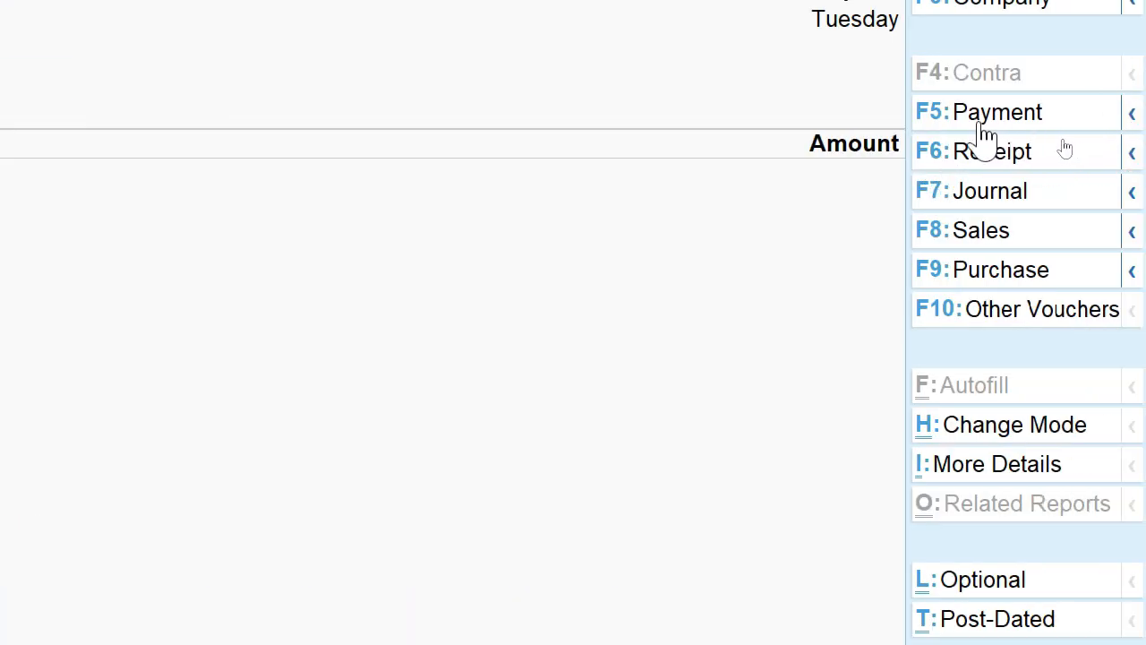
Examine the other voucher types grouped with the Payment voucher, such as Debit Note and Rejections Out
click(1133, 116)
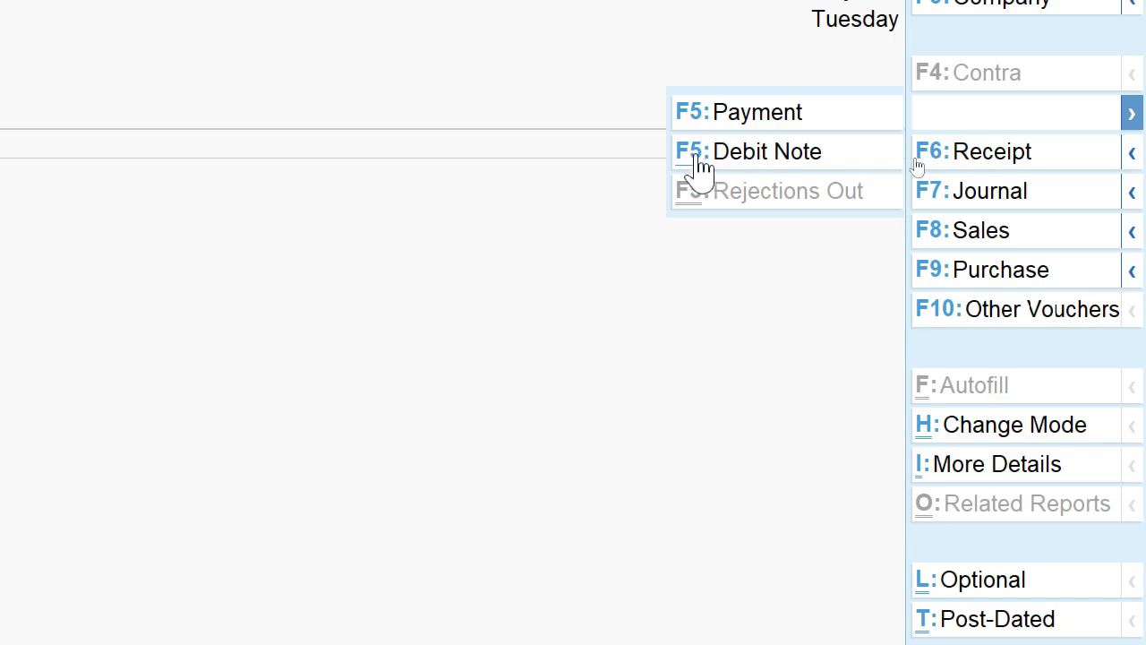
click(834, 199)
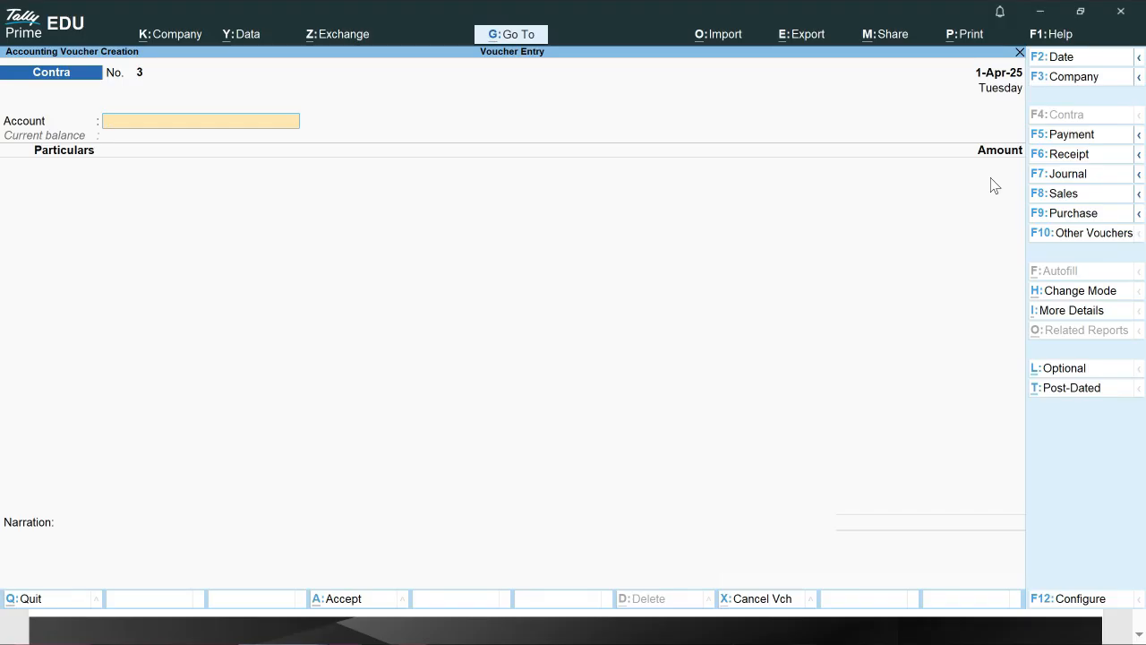
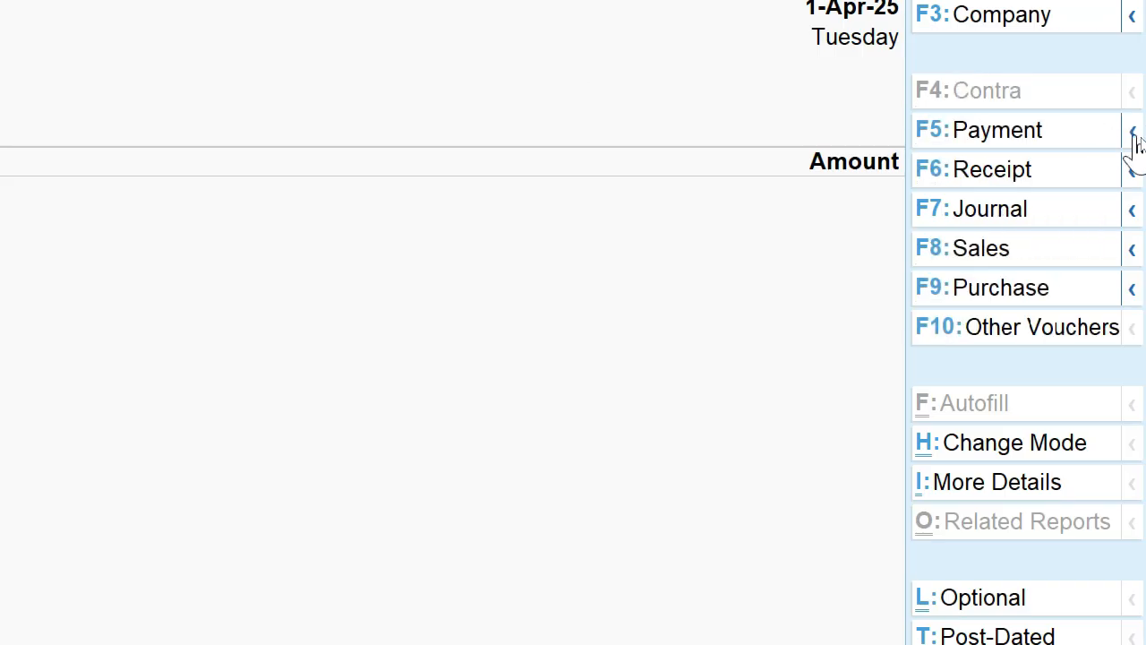
click(1132, 135)
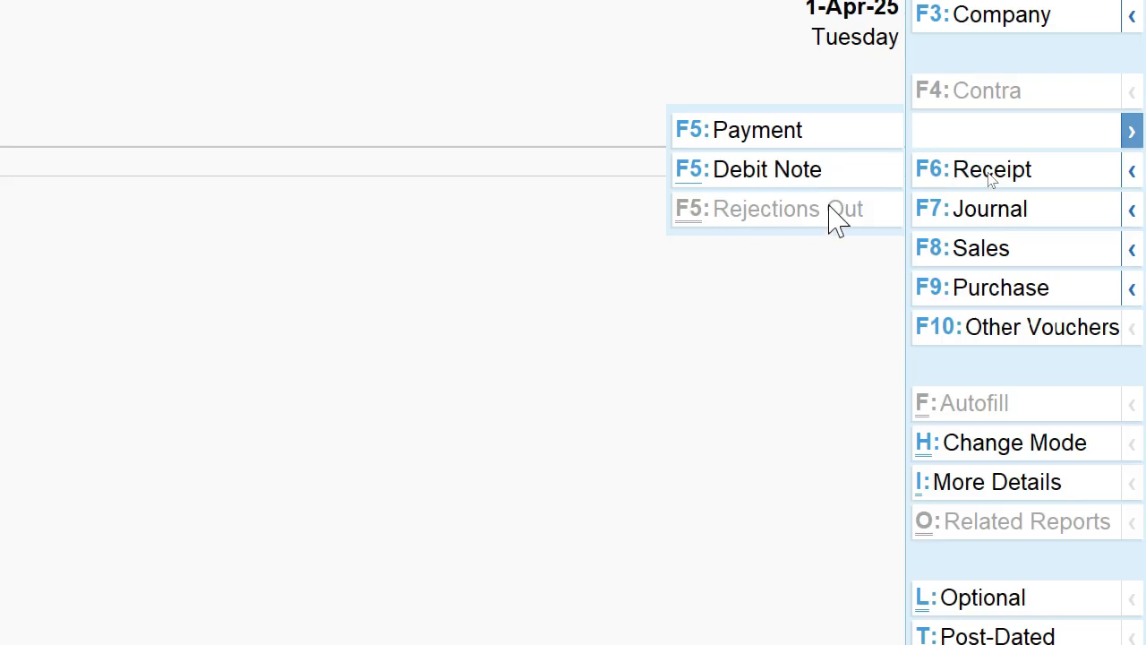
Change the Contra voucher back to Double Entry mode and keep voucher entry open
key(ctrl+h)
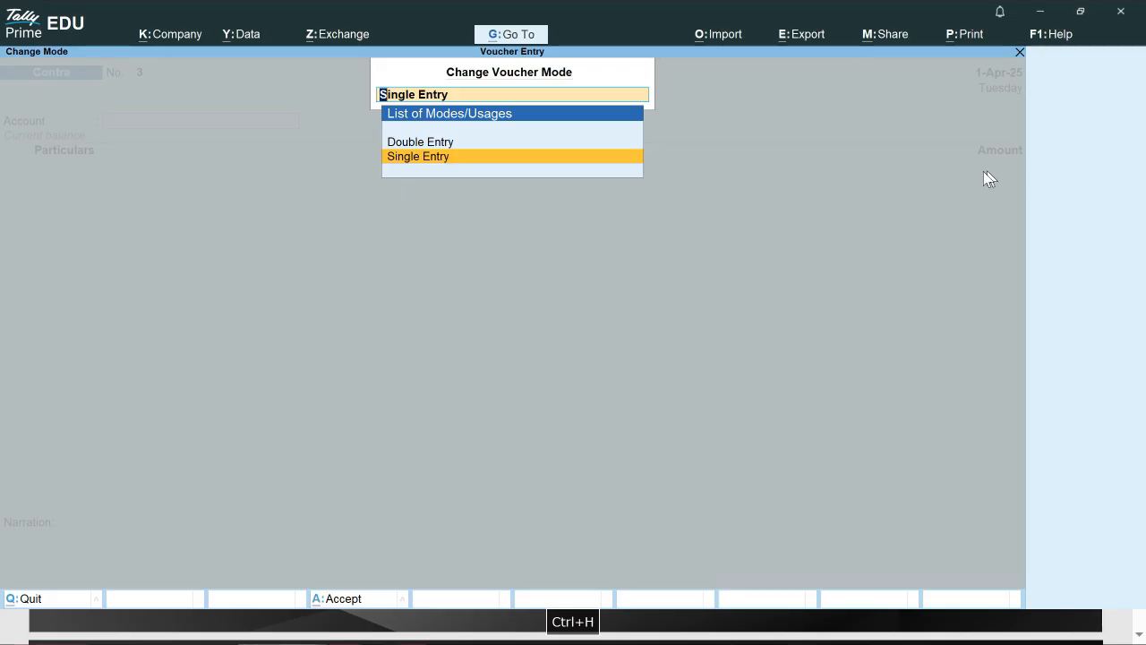
key(Up)
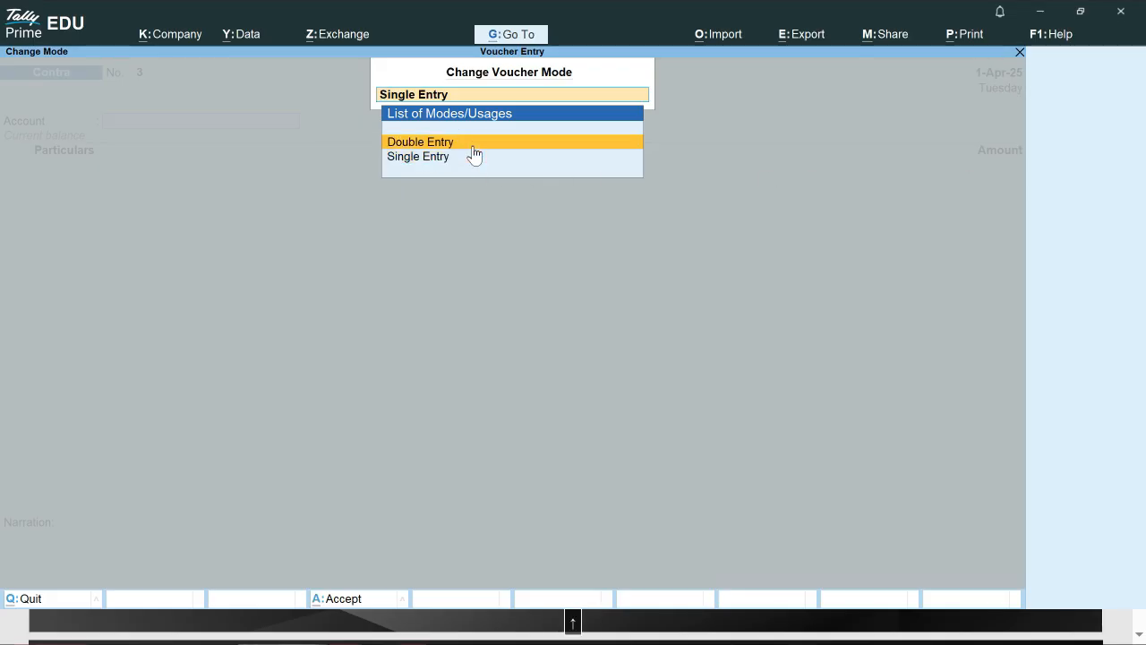
key(Return)
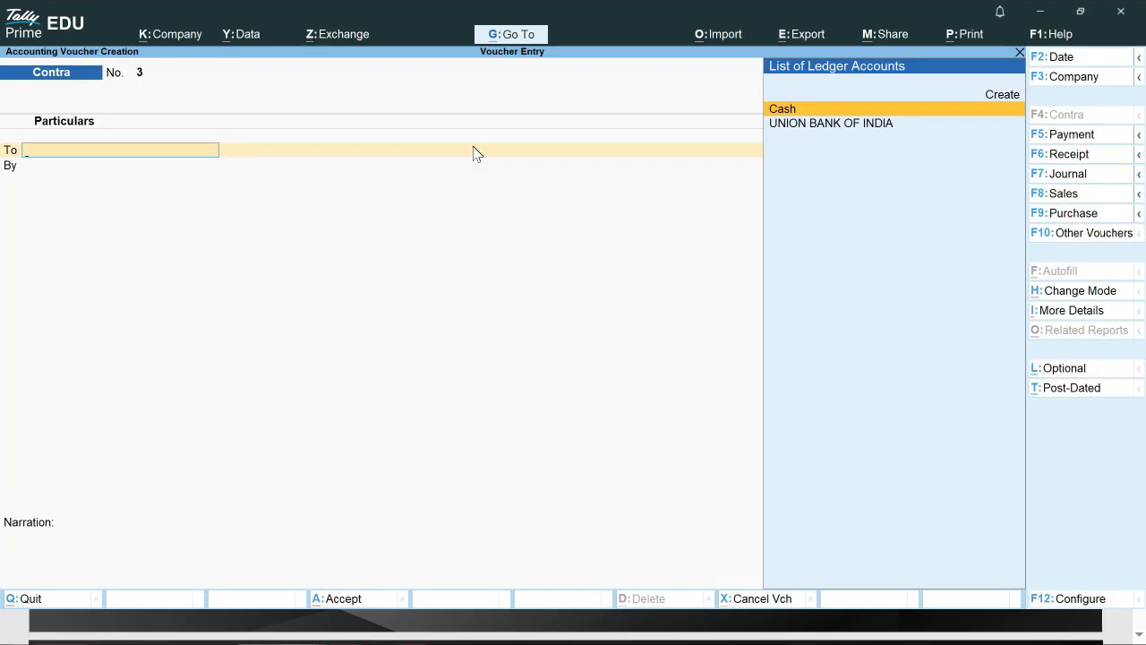
key(Escape)
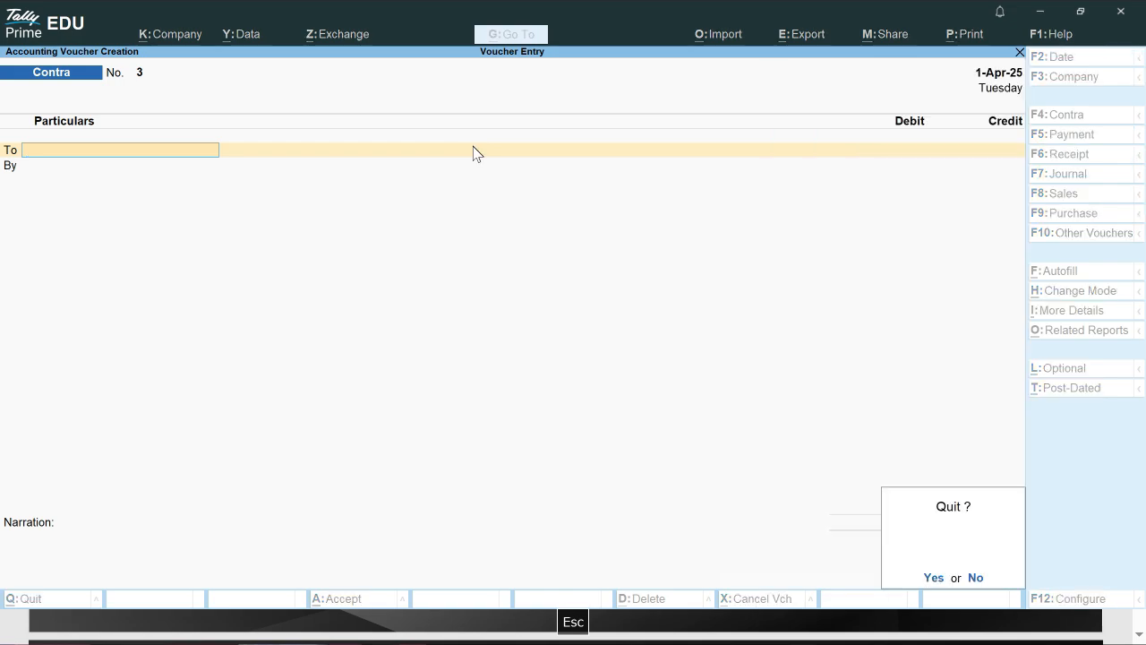
key(Escape)
key(Return)
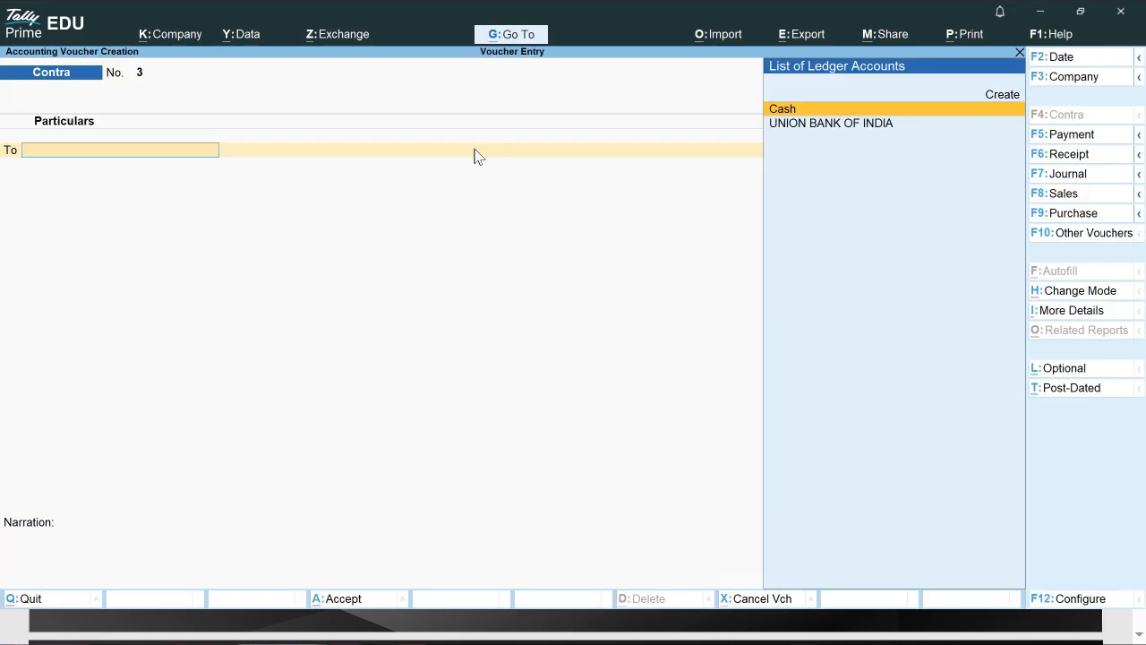
Switch to a Payment voucher and begin a new ledger named SALERY Epx. from its particulars
click(1073, 141)
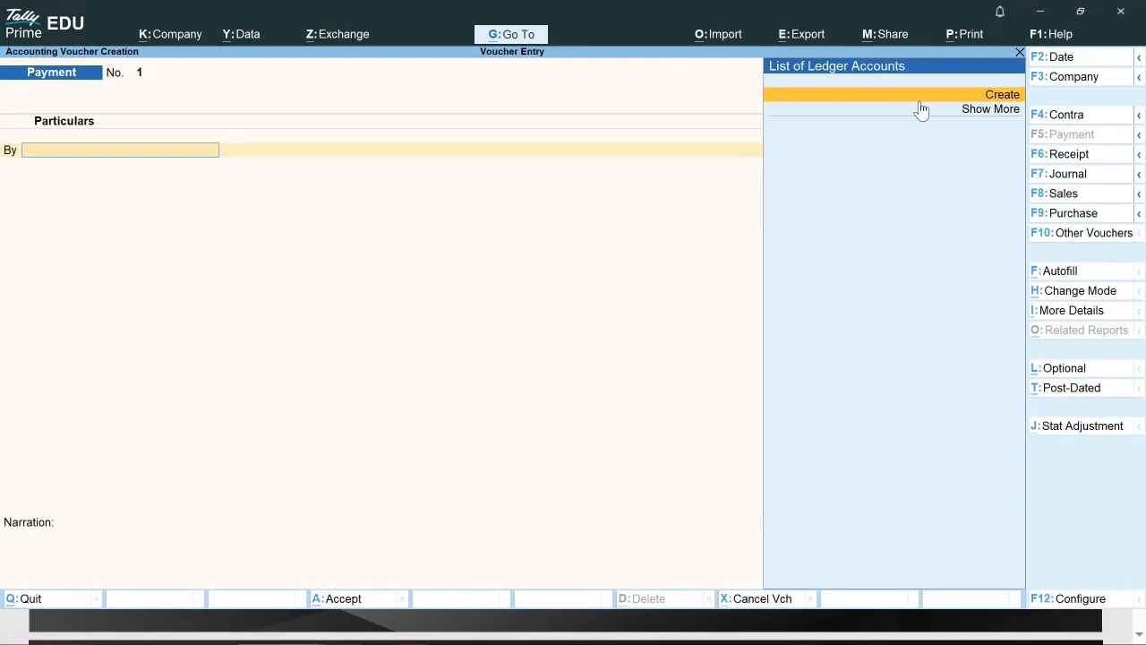
key(alt+c)
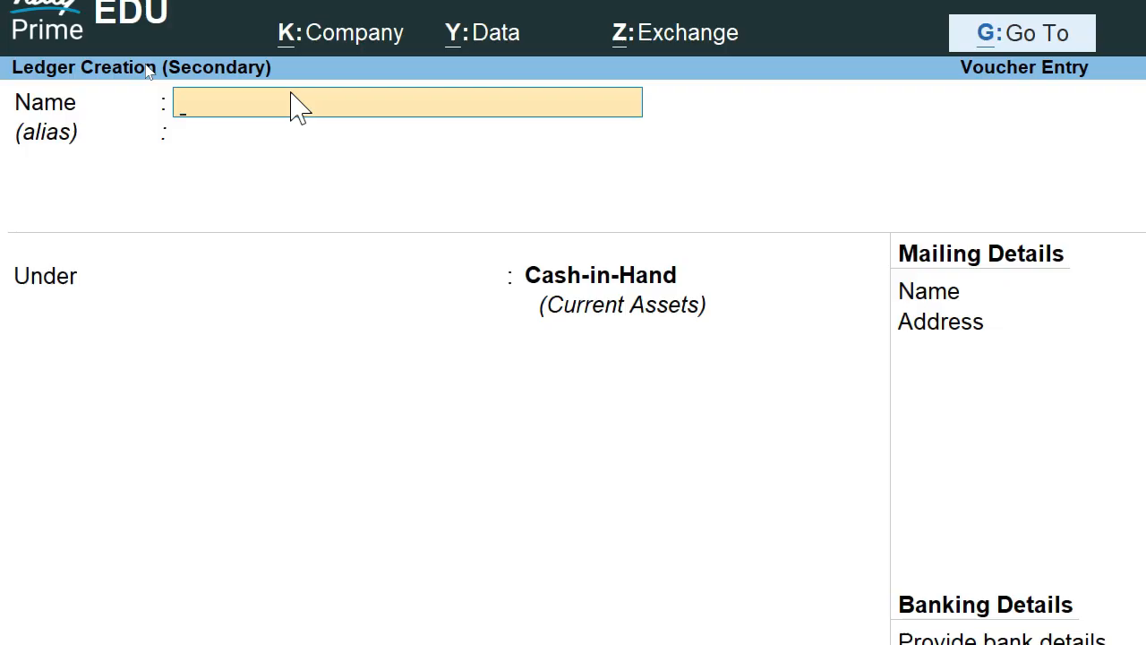
text(SA)
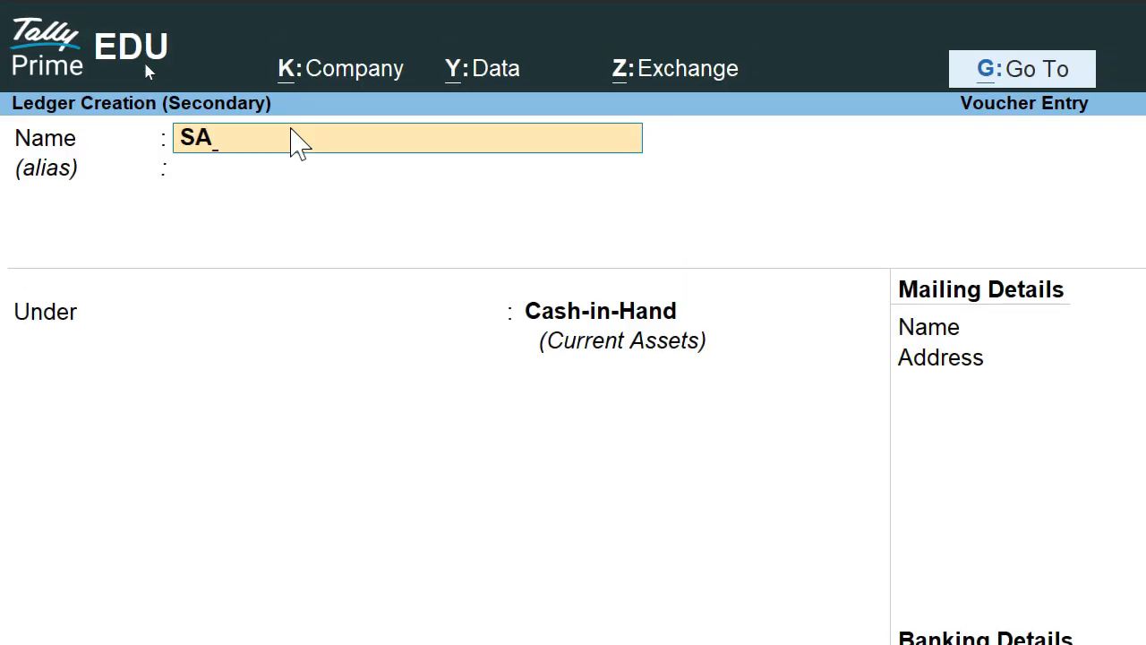
text(LERY Epx.)
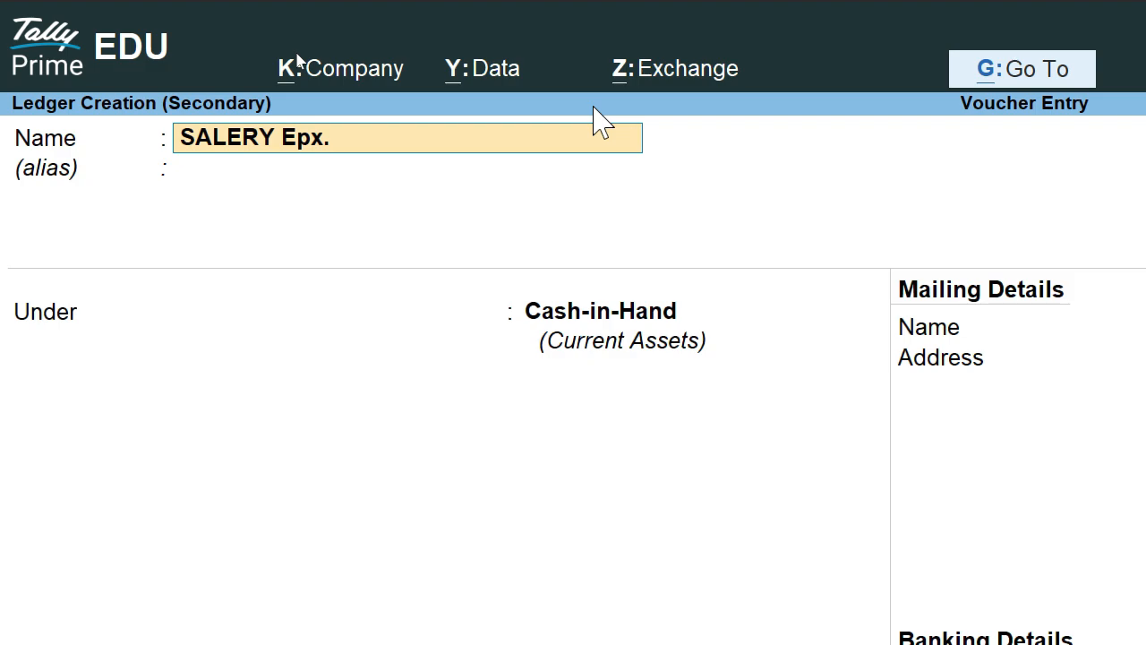
key(Return)
key(Return)
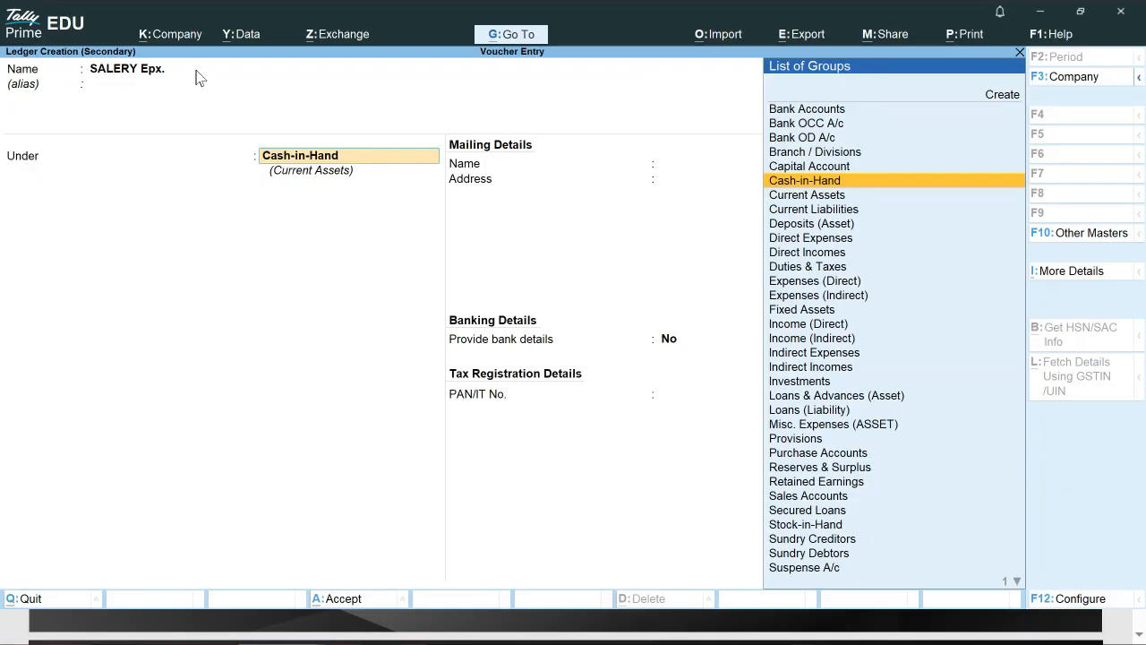
Group the new salary ledger under Indirect Expenses and save it
text(I)
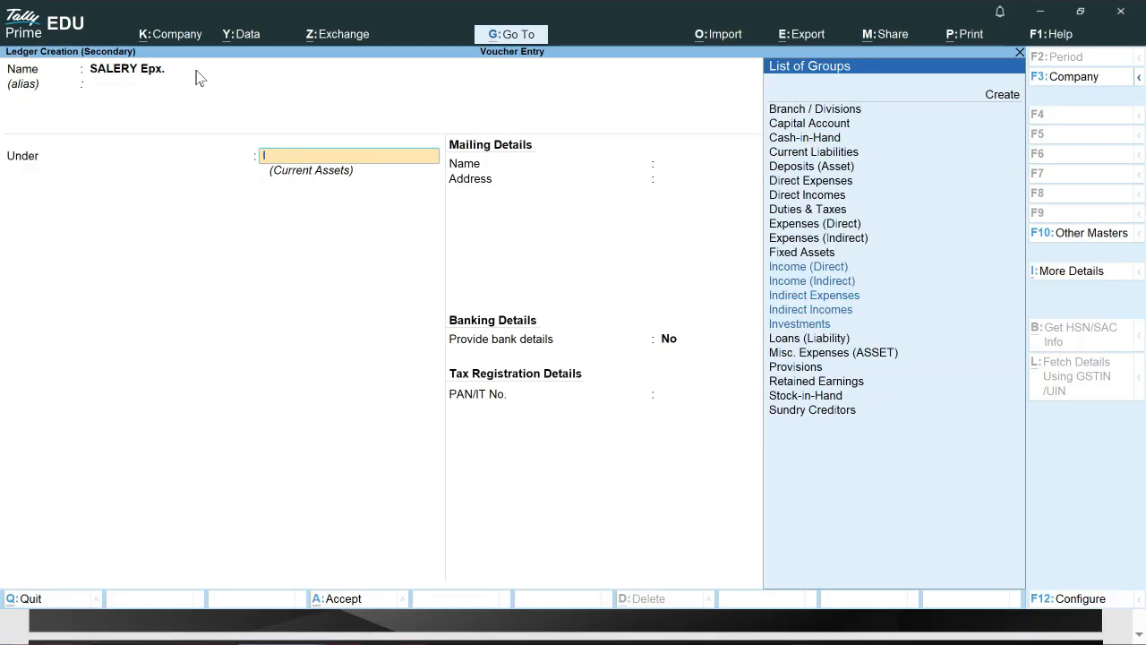
key(Down)
key(Down)
key(Return)
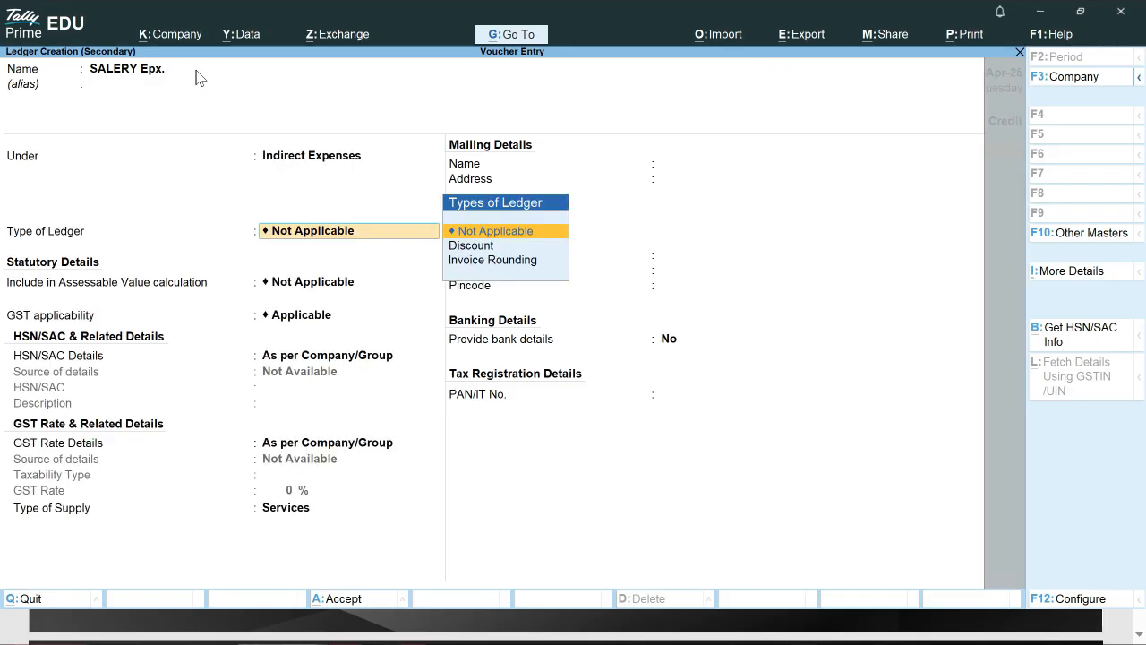
key(ctrl+a)
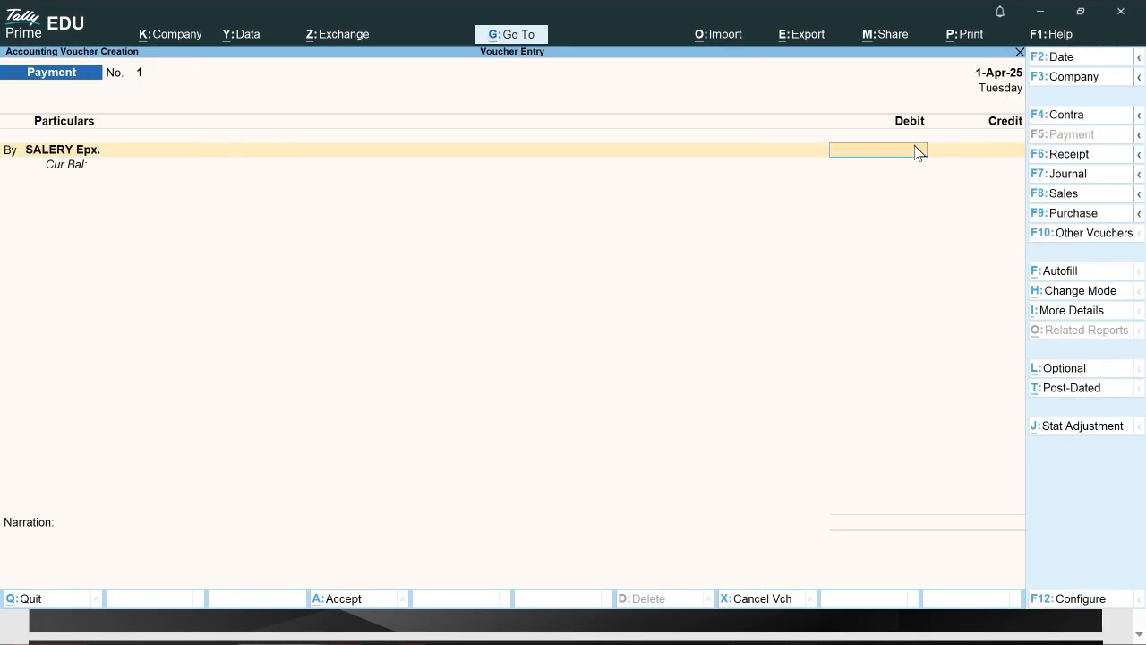
Debit SALERY Epx. with 5000, credit Cash for the same amount, and save the Payment voucher
text(5000)
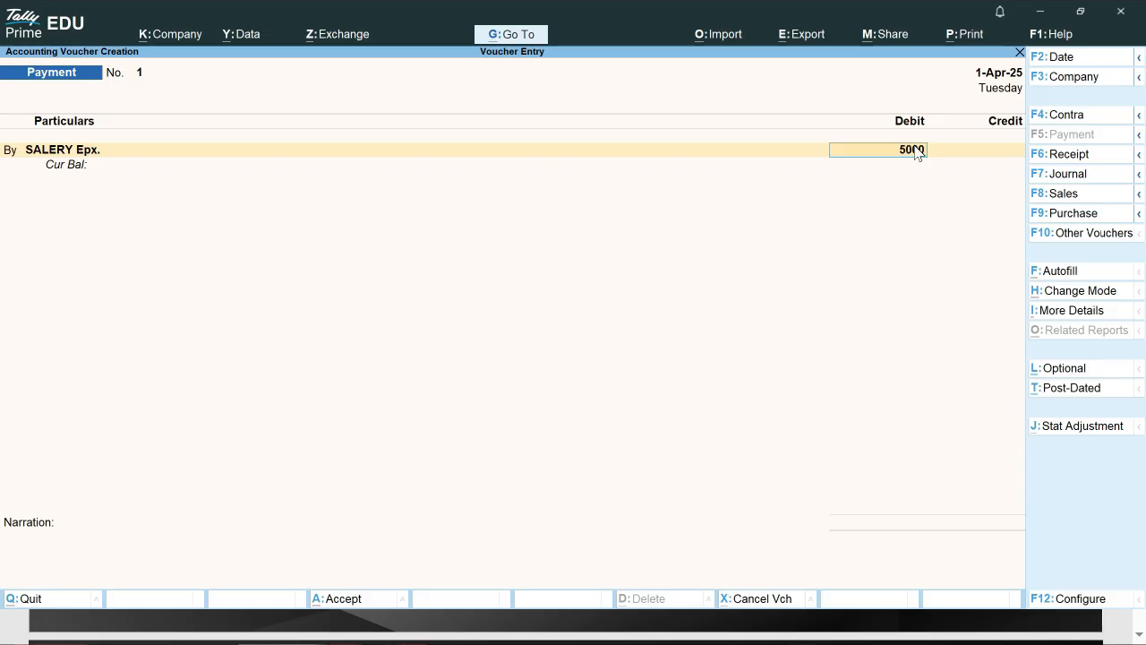
key(Return)
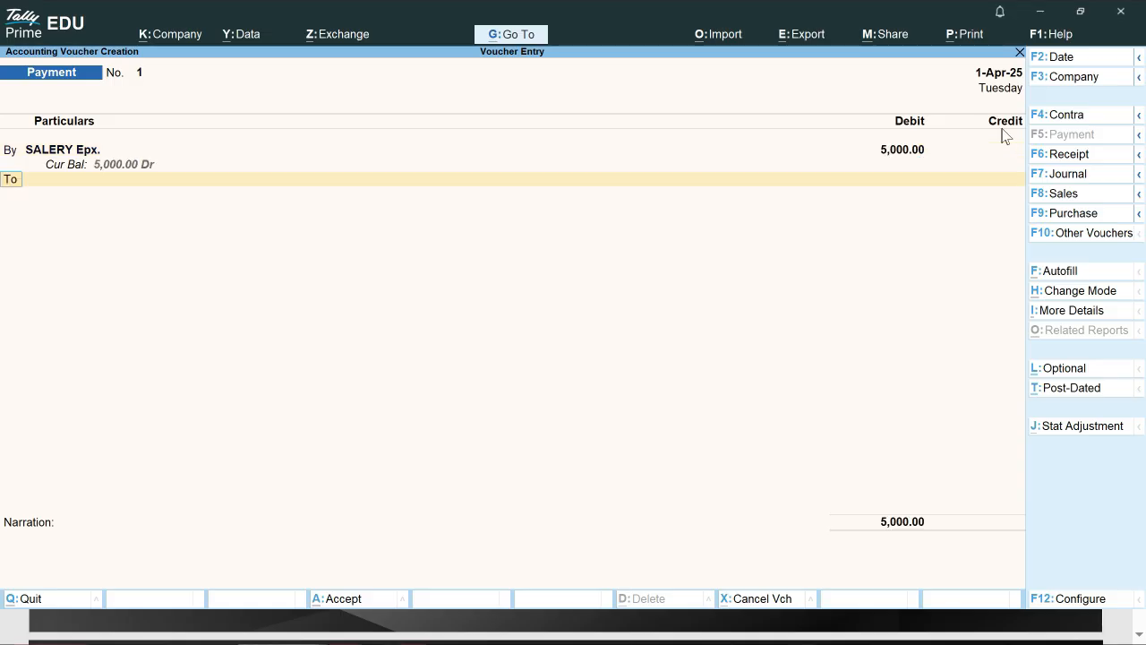
key(Return)
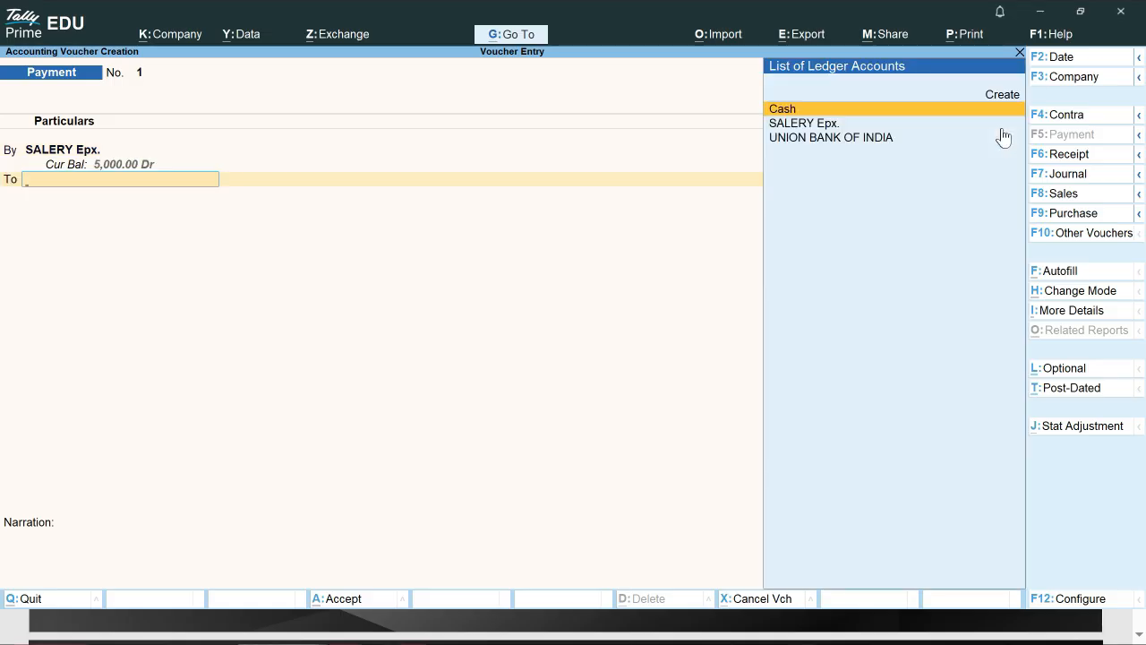
key(Return)
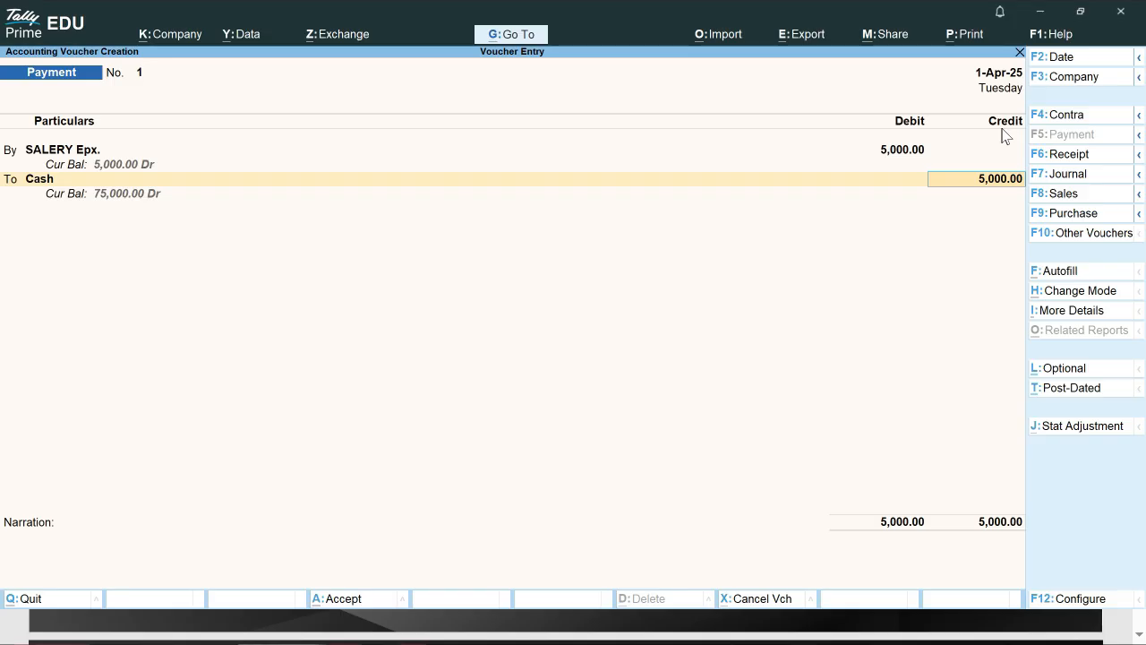
key(Return)
key(Return)
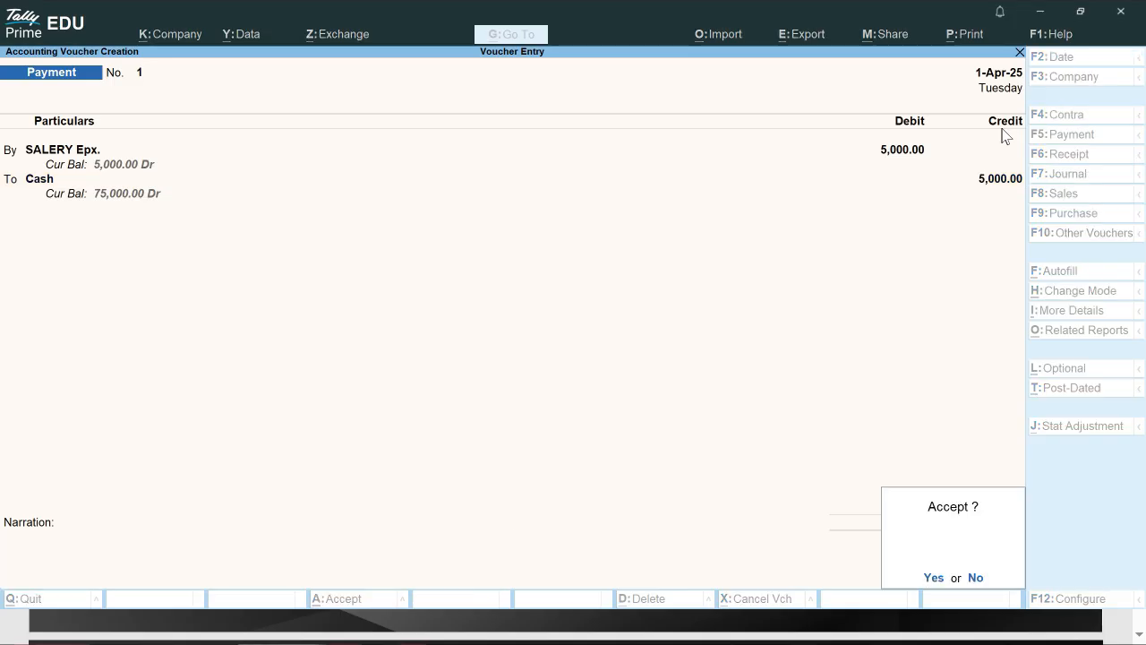
key(Return)
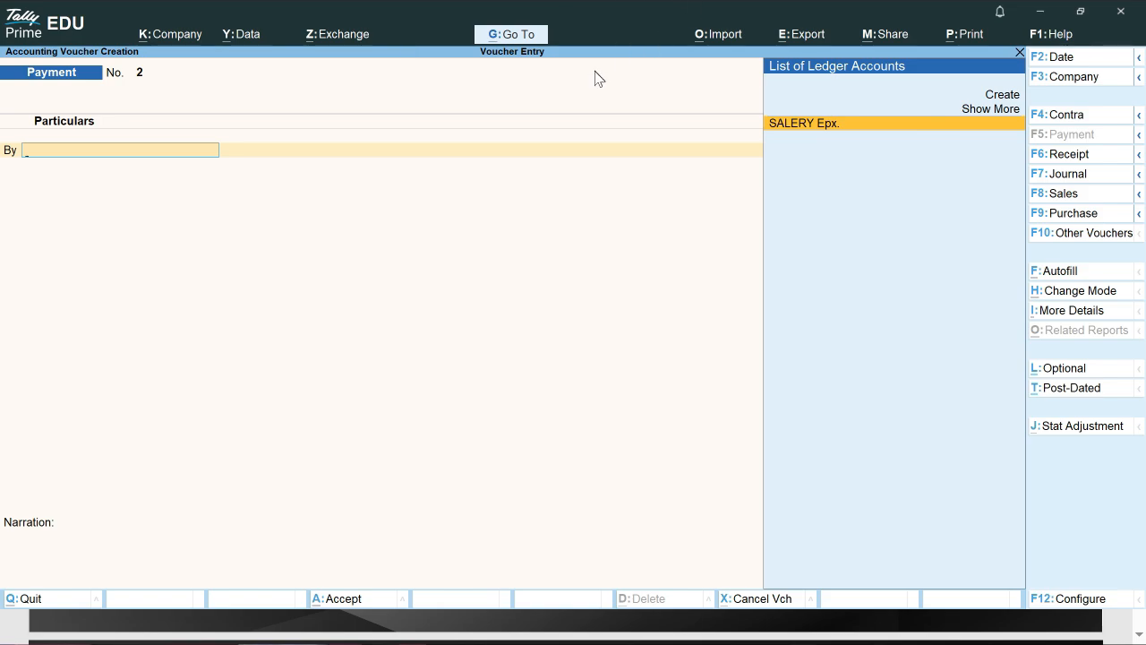
Change the Payment voucher to Single Entry mode and set its account to UNION BANK OF INDIA
key(ctrl+h)
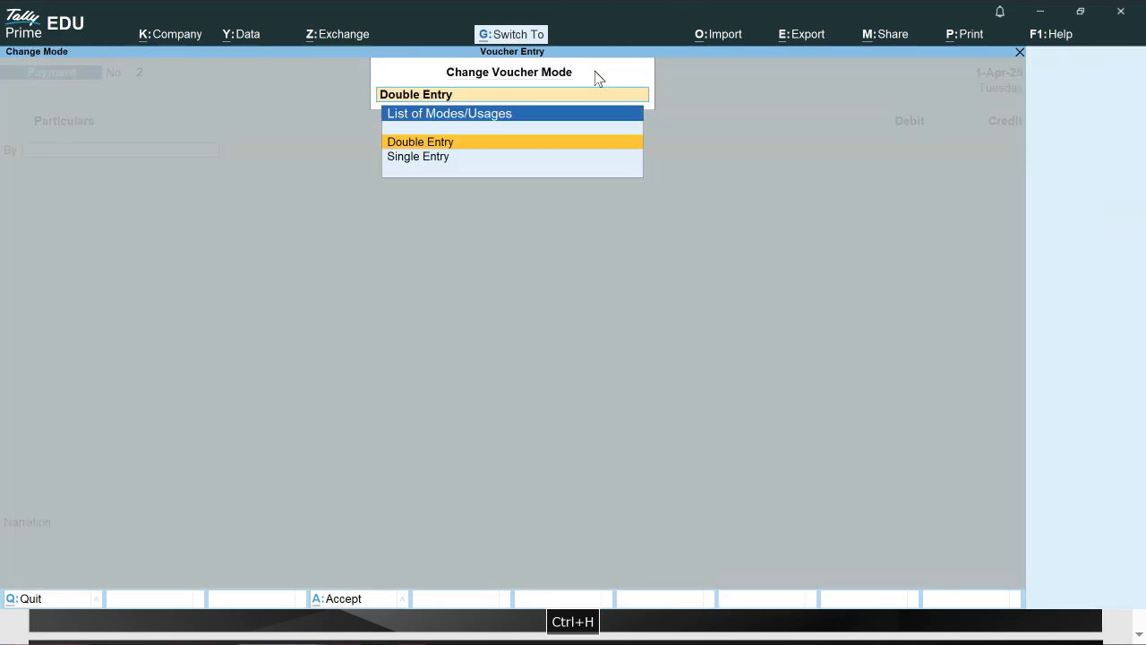
key(Down)
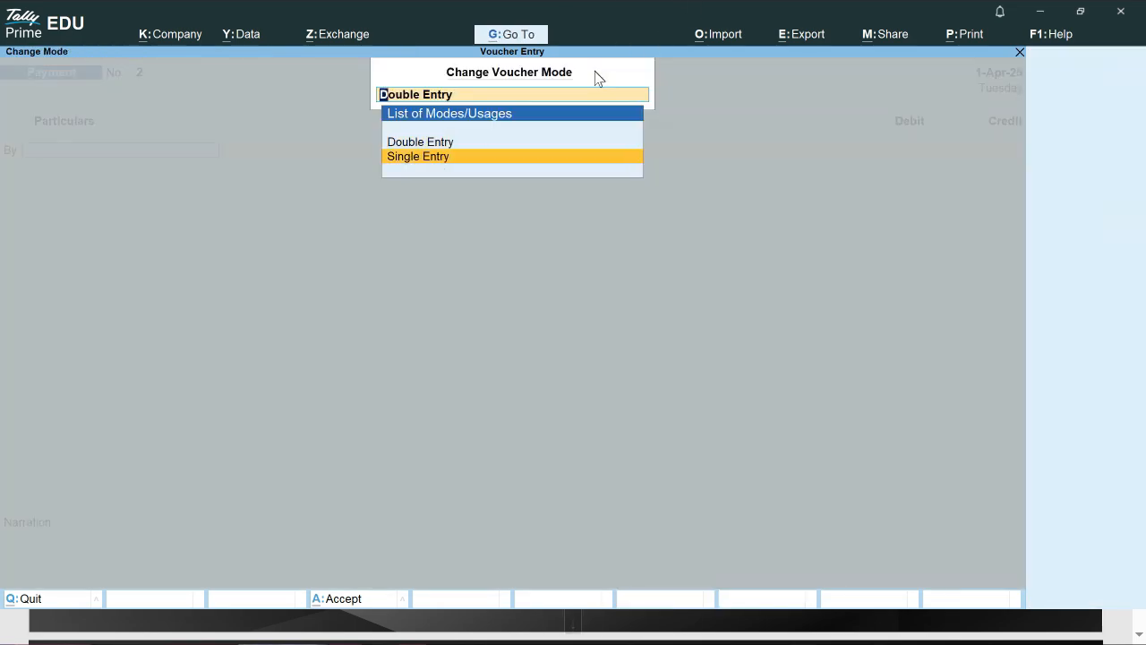
key(Return)
key(space)
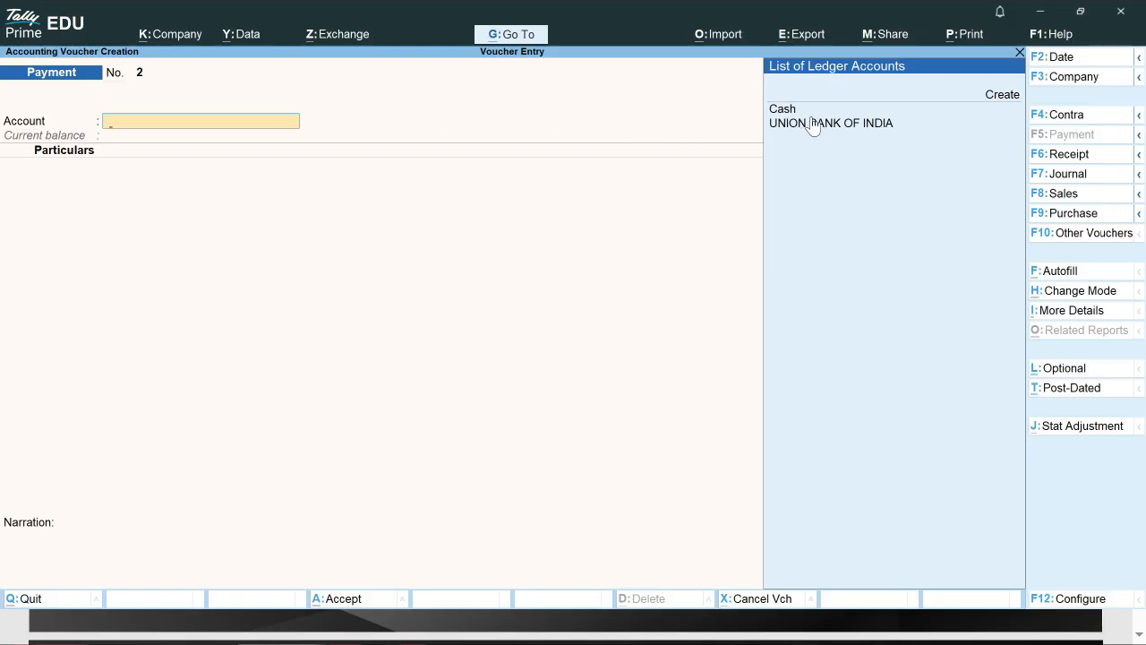
key(Down)
key(Down)
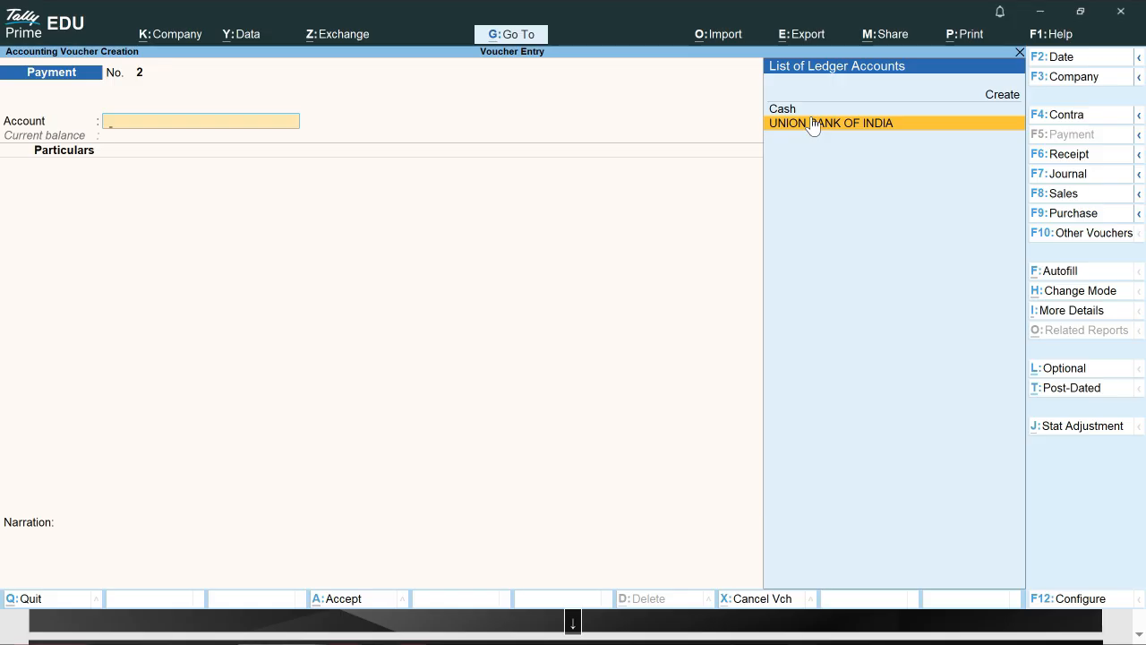
click(813, 124)
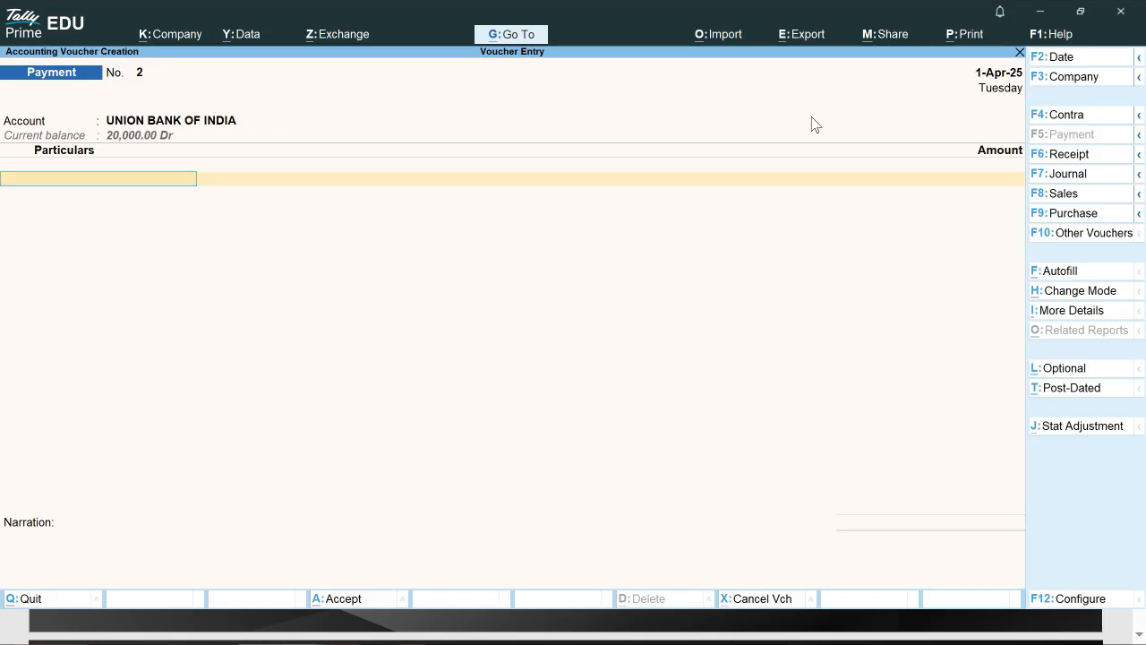
Create a ledger named Rent Epx. under Indirect Expenses for the Payment voucher's particulars
key(space)
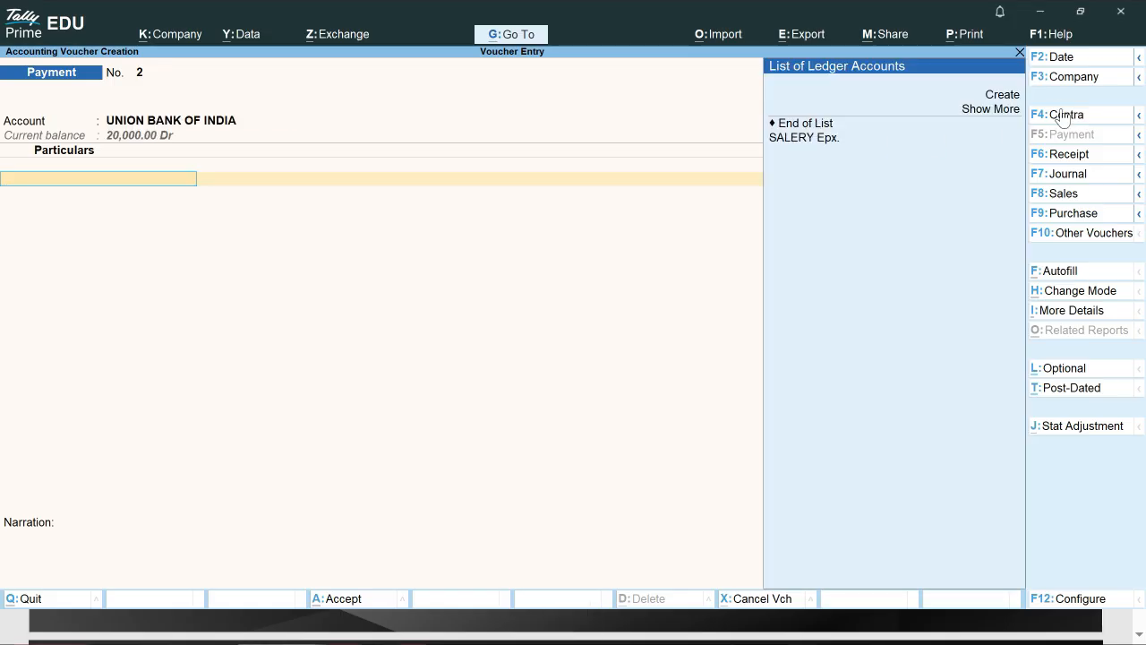
click(1002, 95)
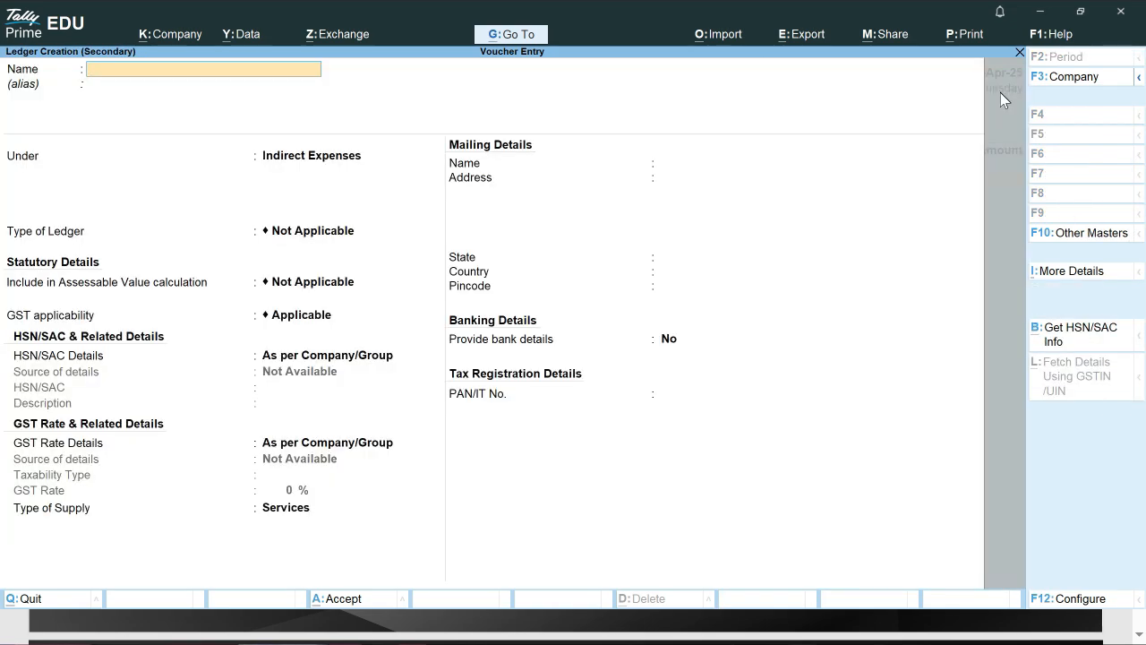
text(Rent Epx.)
key(Return)
key(Return)
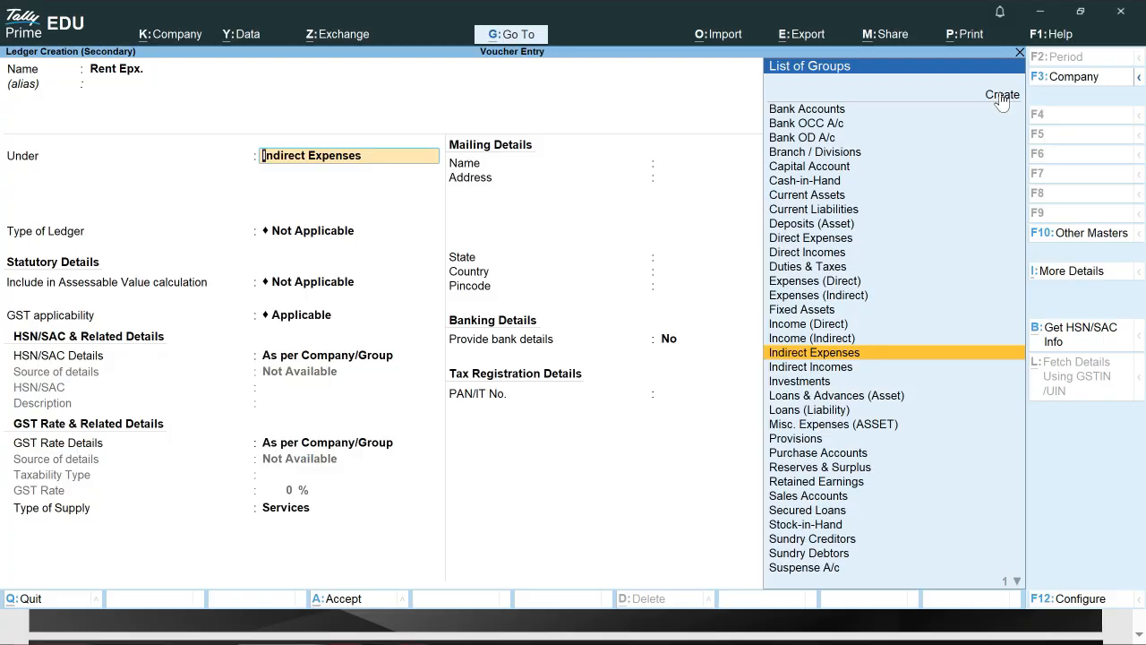
key(ctrl+a)
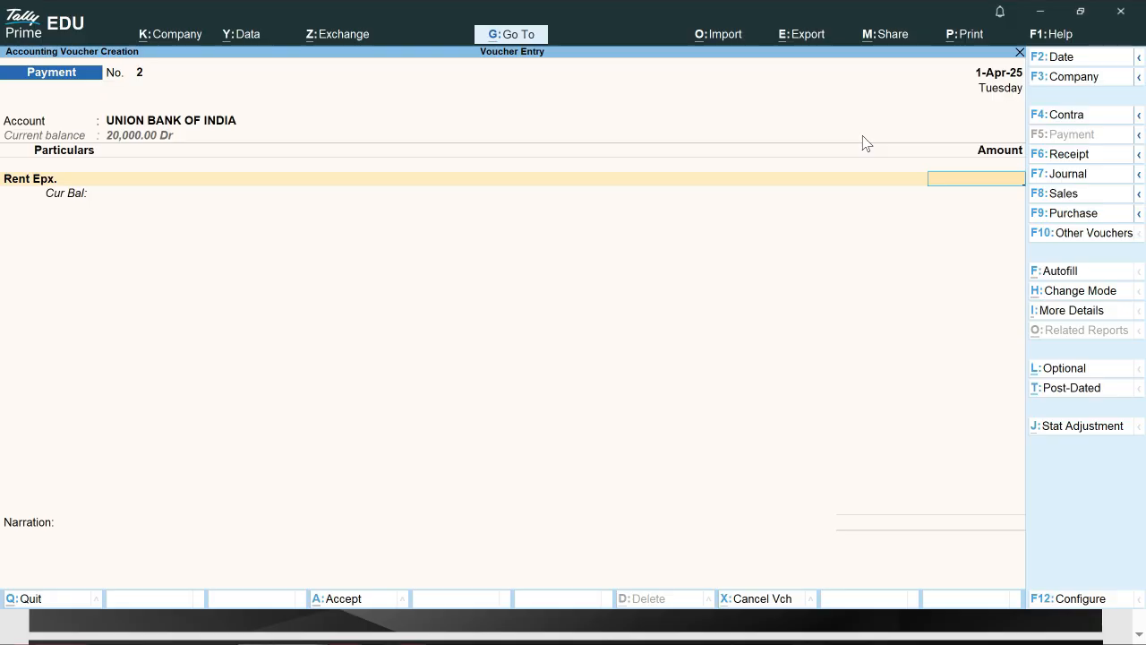
Enter 5000 for Rent Epx., allocate it to the bank as a Cheque transaction, and save the Payment voucher
text(5000)
key(Return)
key(Return)
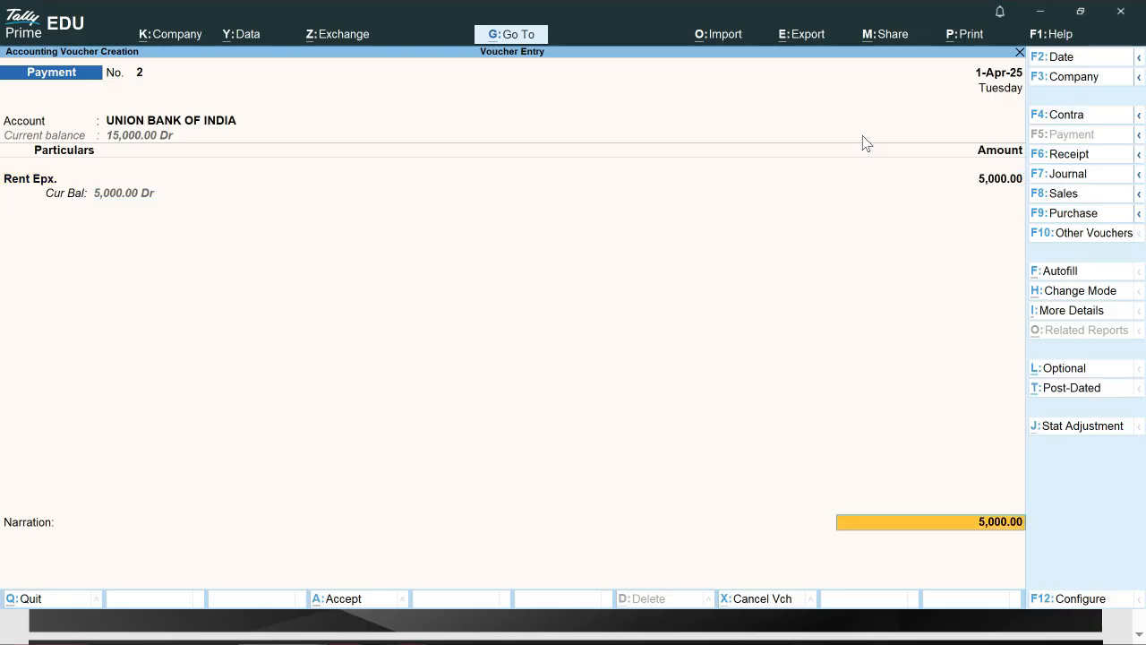
key(Return)
key(Return)
key(Return)
key(Return)
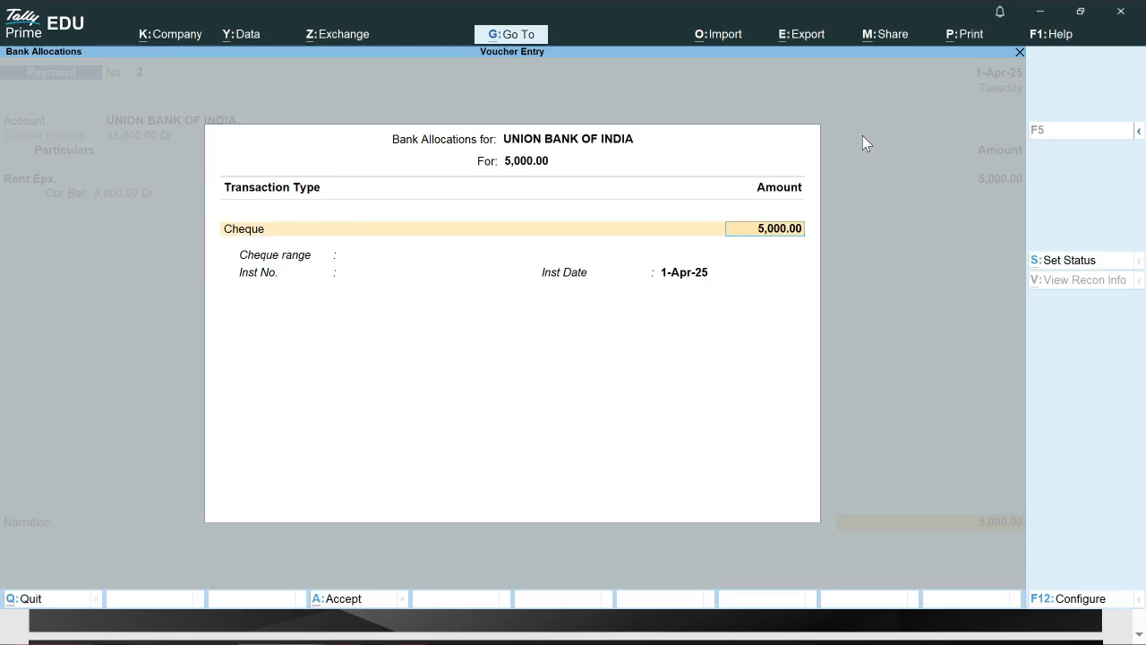
key(Return)
key(Return)
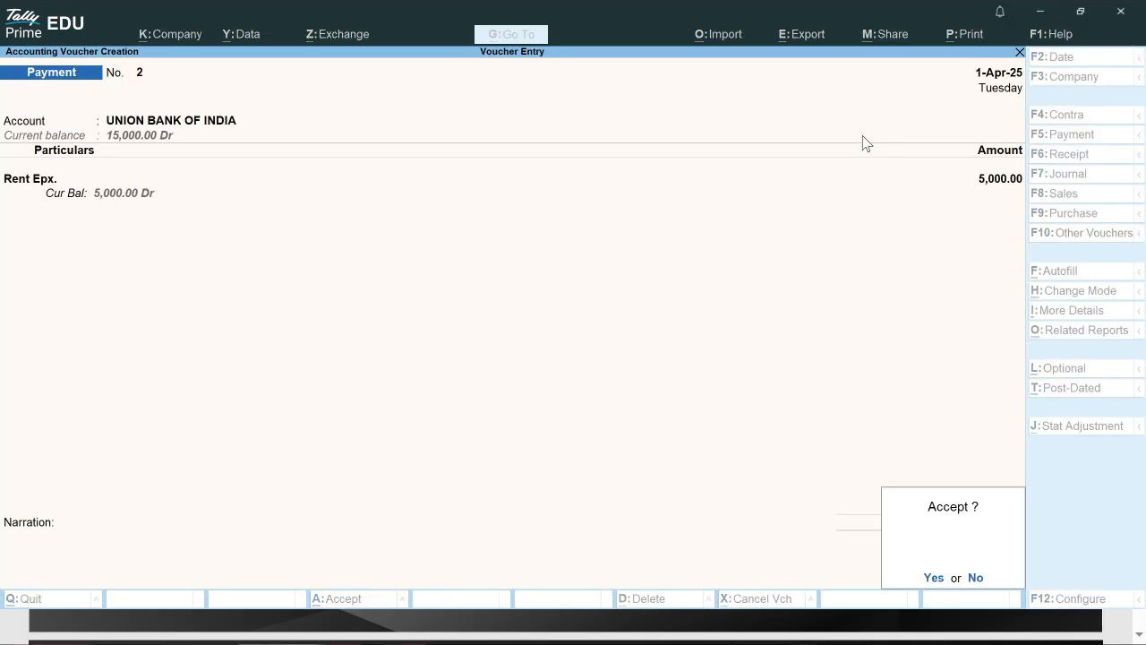
key(Return)
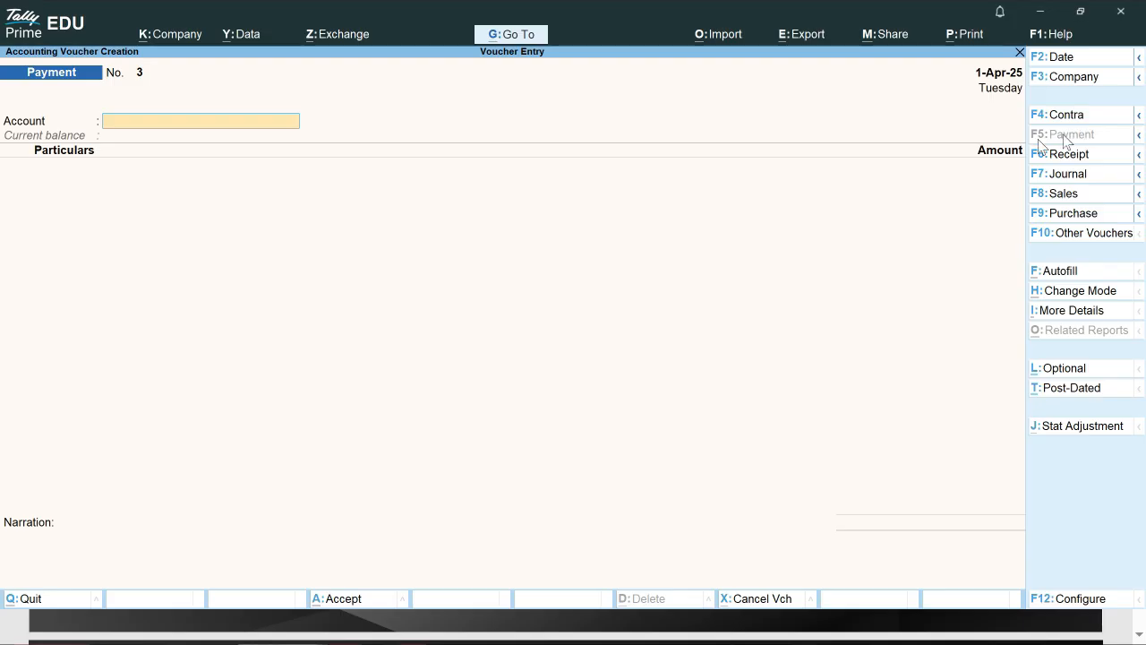
Review the Payment voucher's entry modes, keeping Single Entry, and switch to the PDF slides in Edge to view the F6 Receipt voucher page
key(ctrl+h)
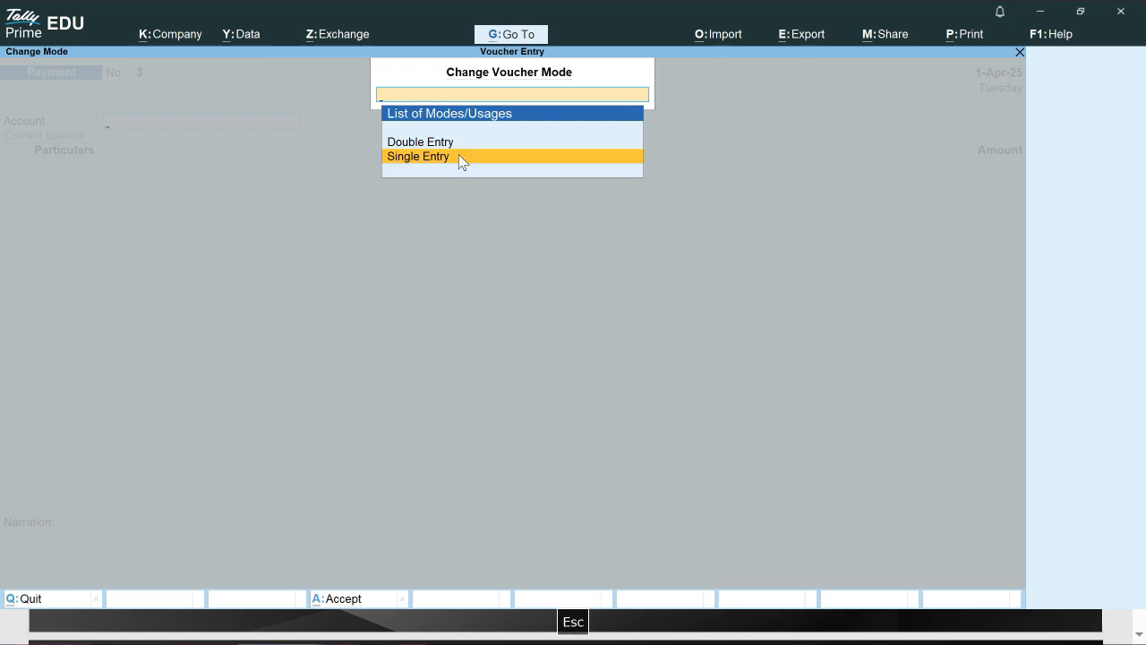
click(458, 157)
key(alt+Tab)
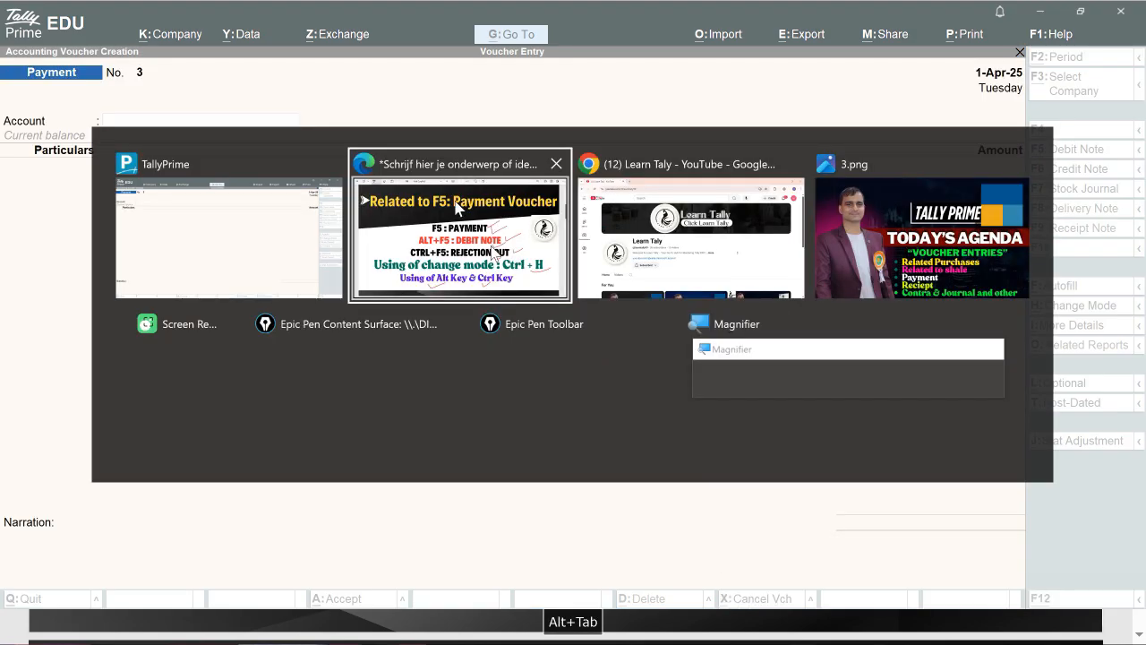
click(457, 207)
scroll(660, 332, down, 8)
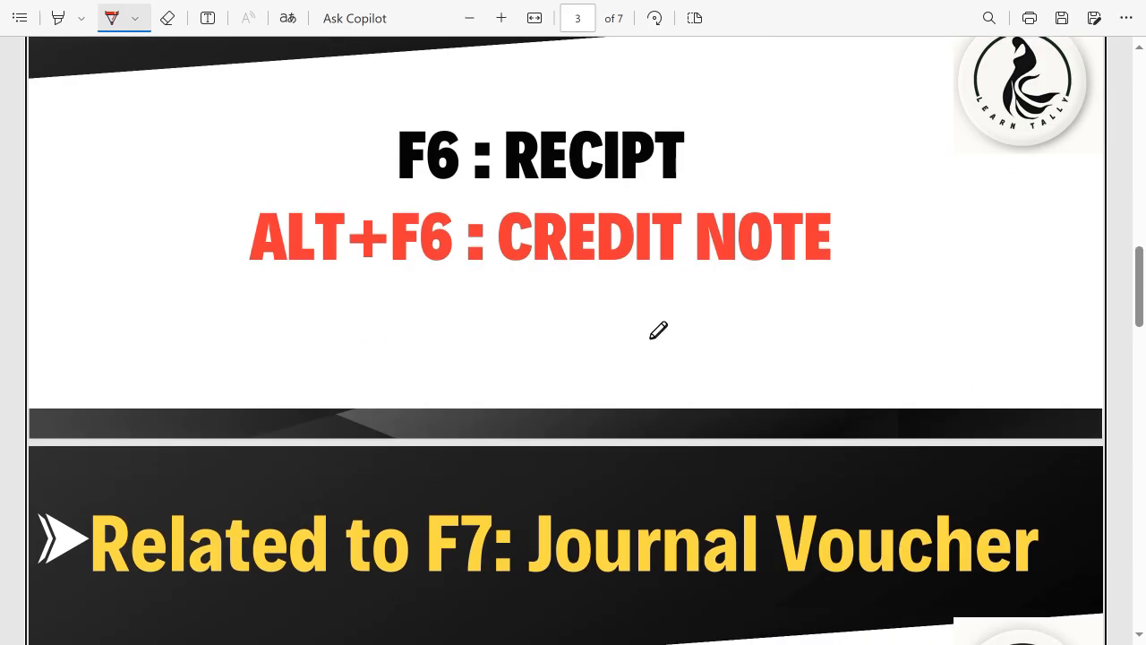
scroll(658, 331, up, 2)
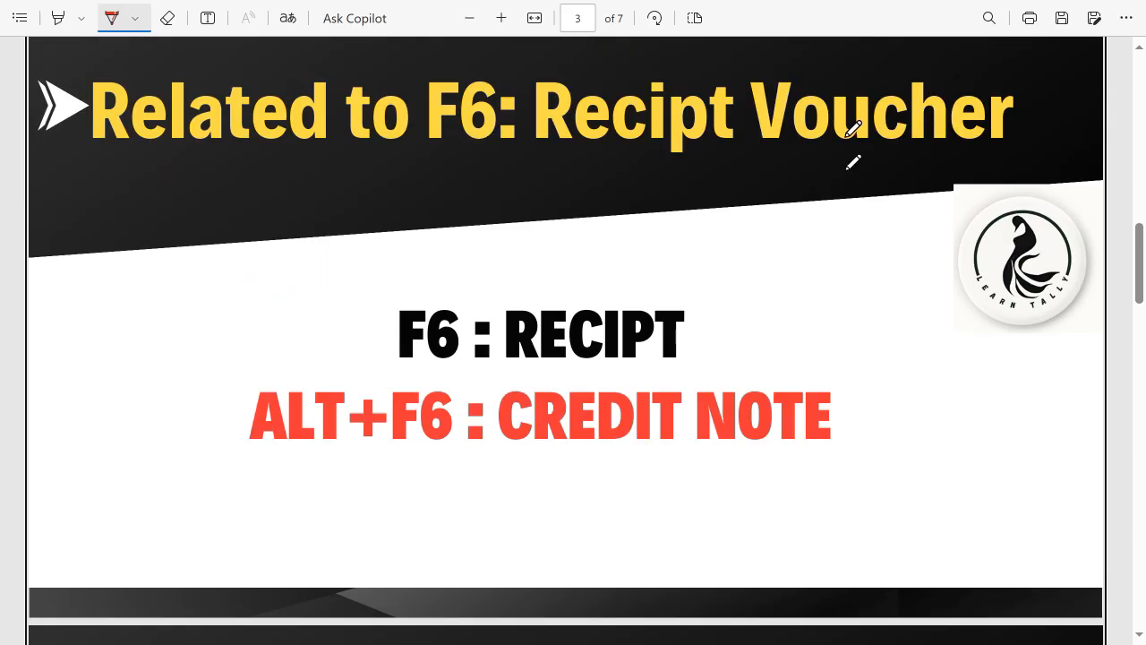
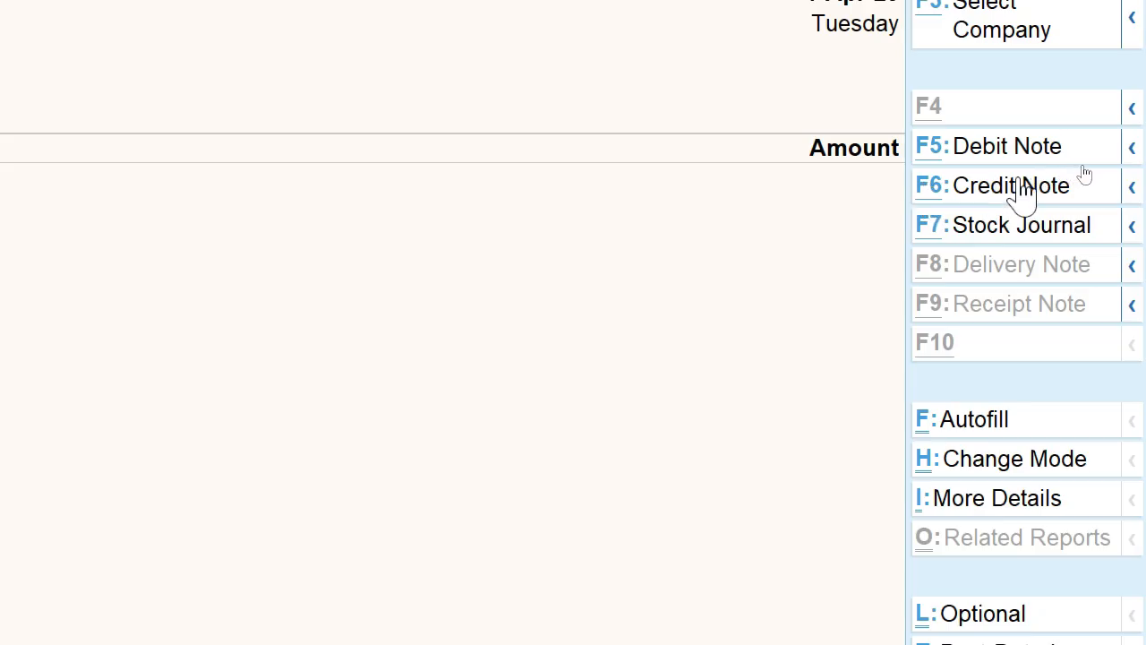
Check the alternate voucher types, open a Receipt voucher and change it to Double Entry mode
key(alt)
key(ctrl)
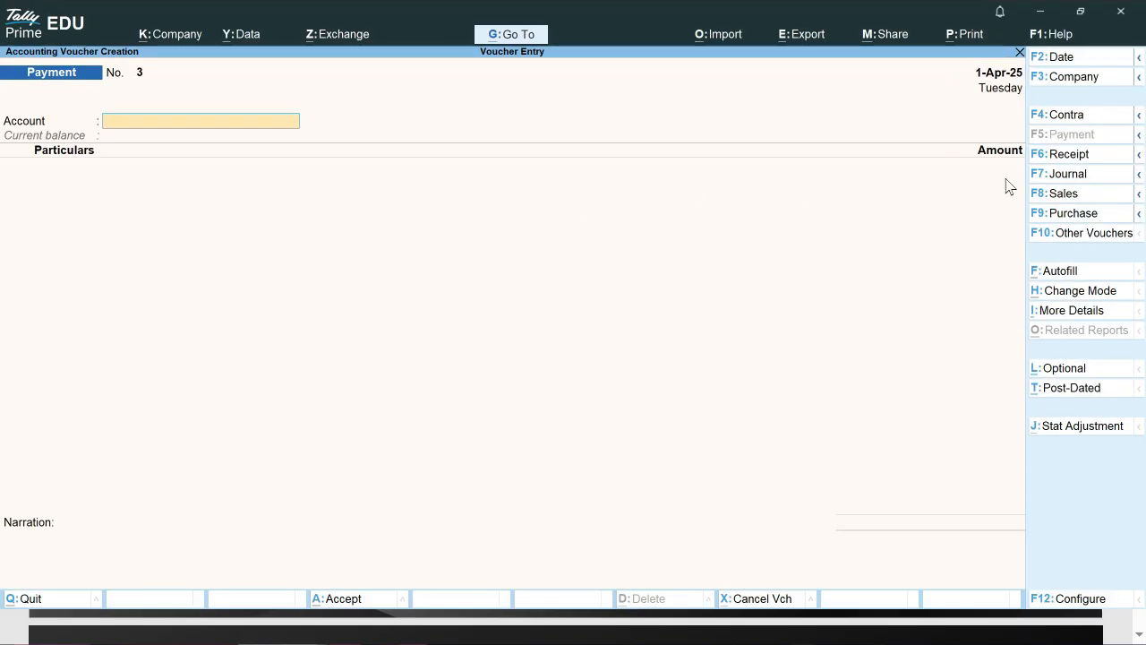
key(F6)
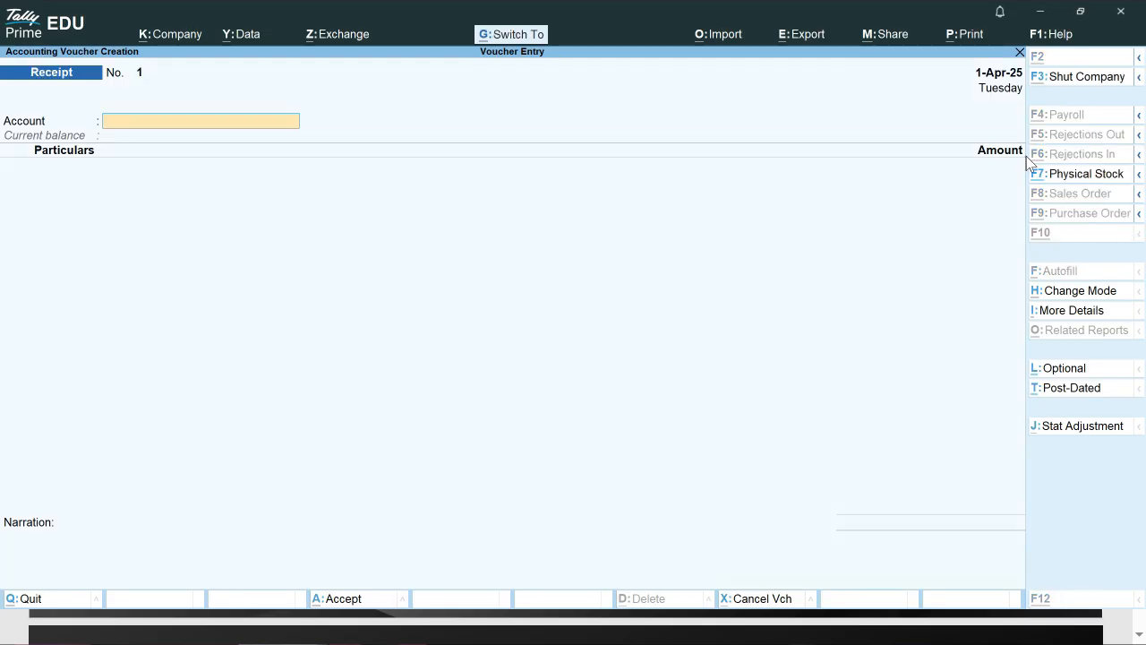
key(ctrl+h)
key(Up)
key(Return)
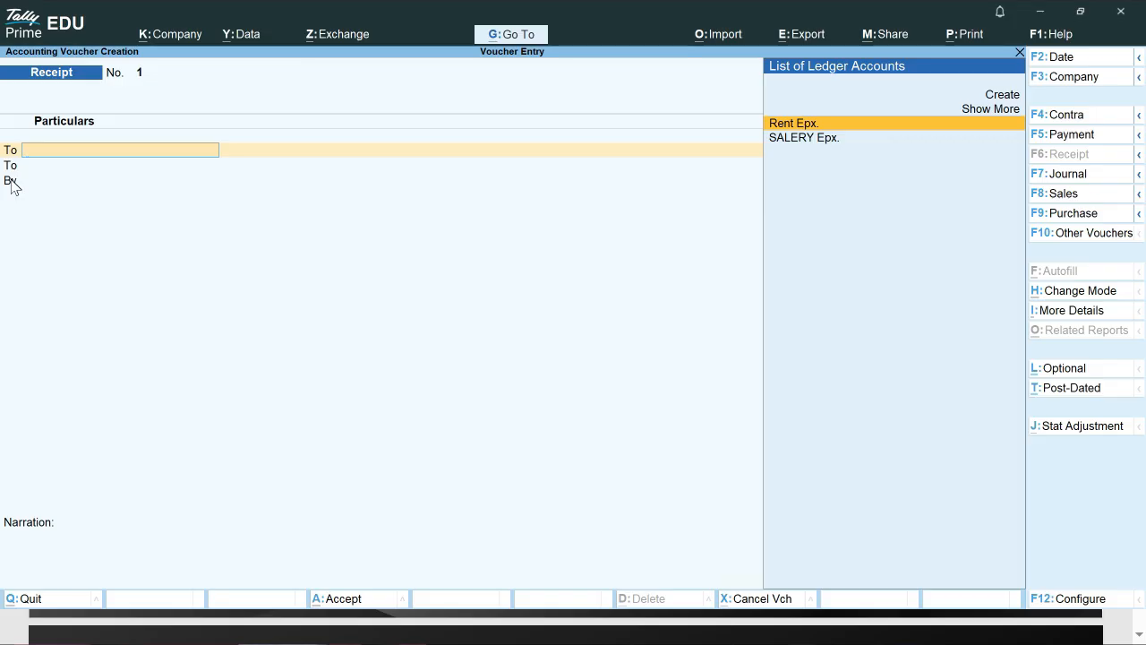
Reopen the Receipt voucher and start a new particulars ledger, naming it with the owner's name followed by Capital Account
key(Escape)
key(Escape)
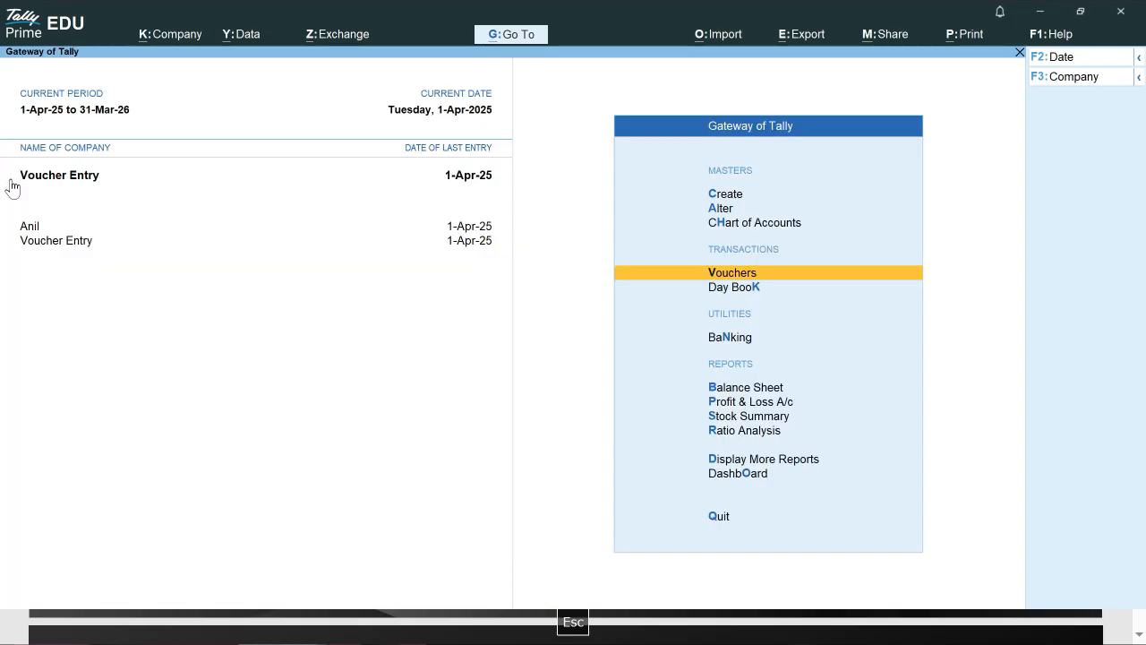
key(Return)
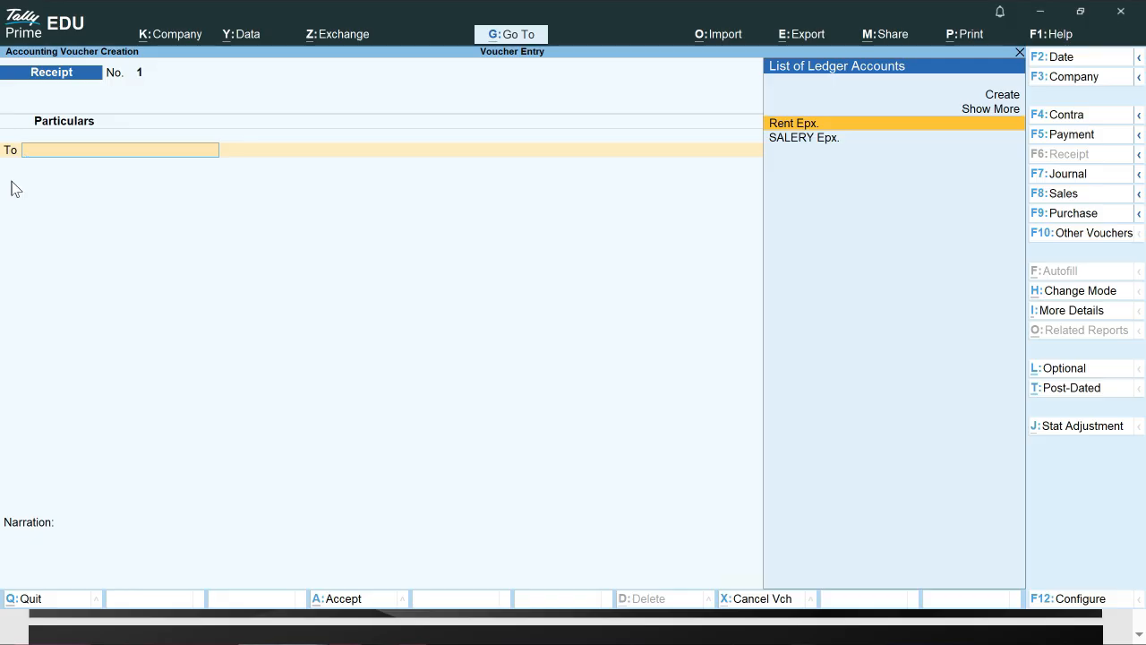
key(Up)
key(Up)
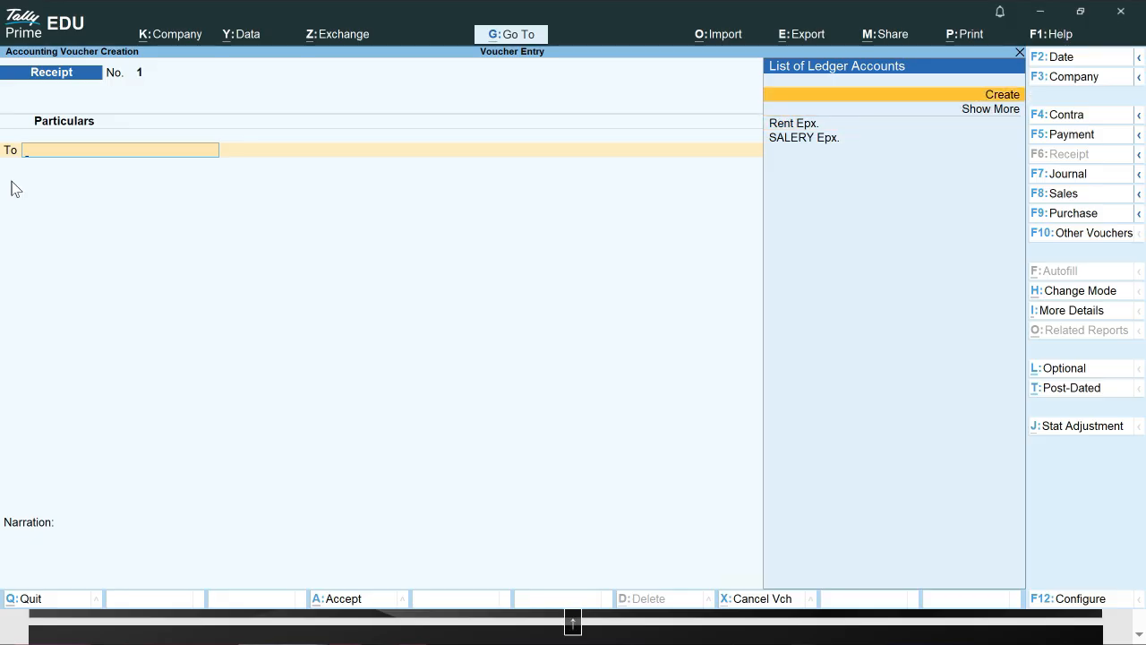
key(Return)
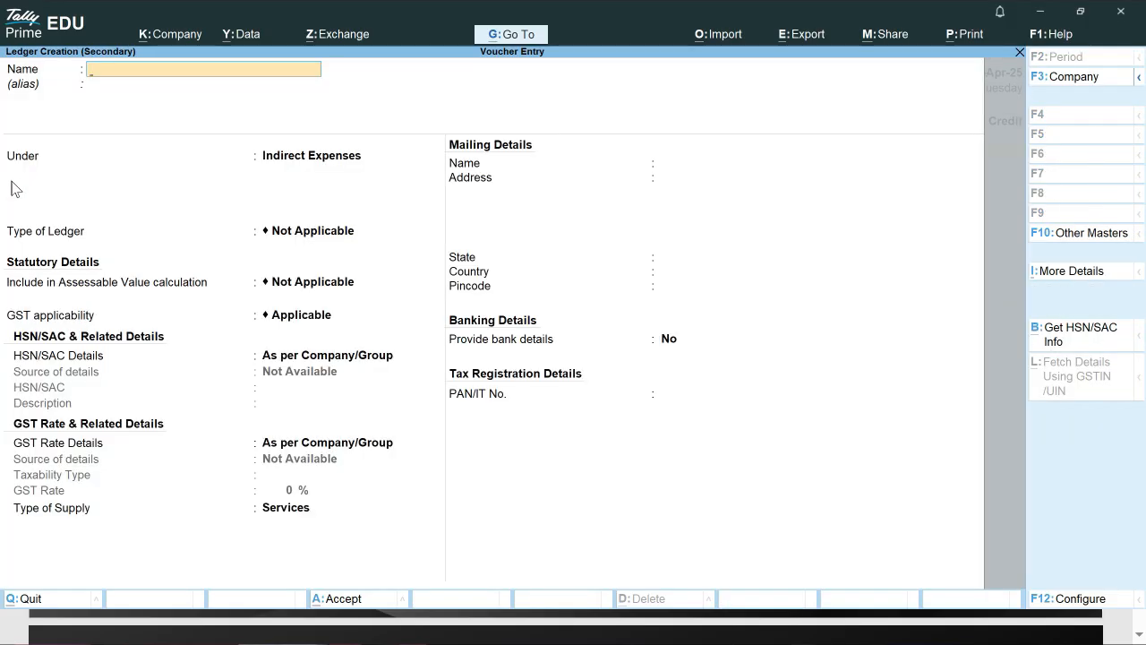
text(Ramesh)
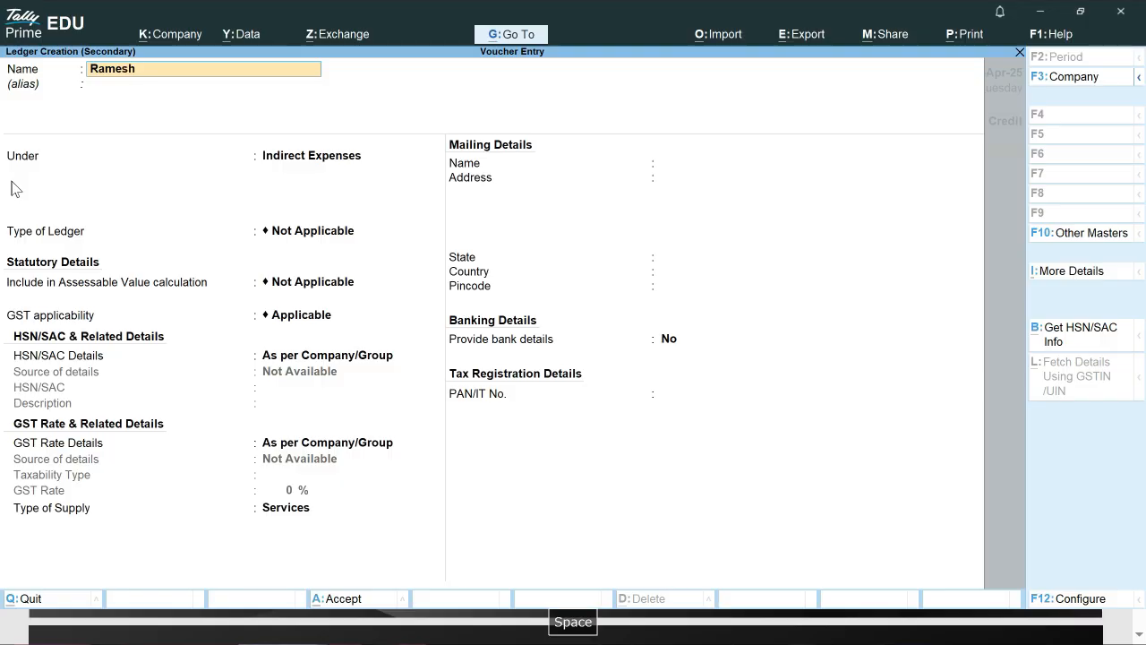
text( Capital Account)
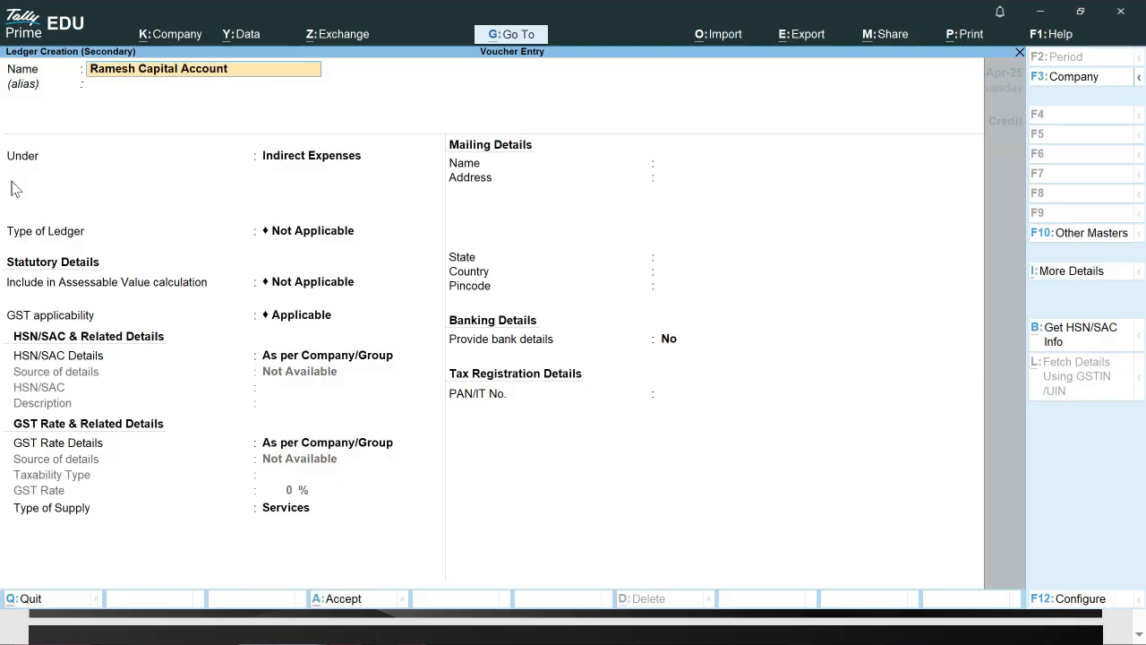
Place the owner's capital ledger under the Capital Account group and save it
key(Return)
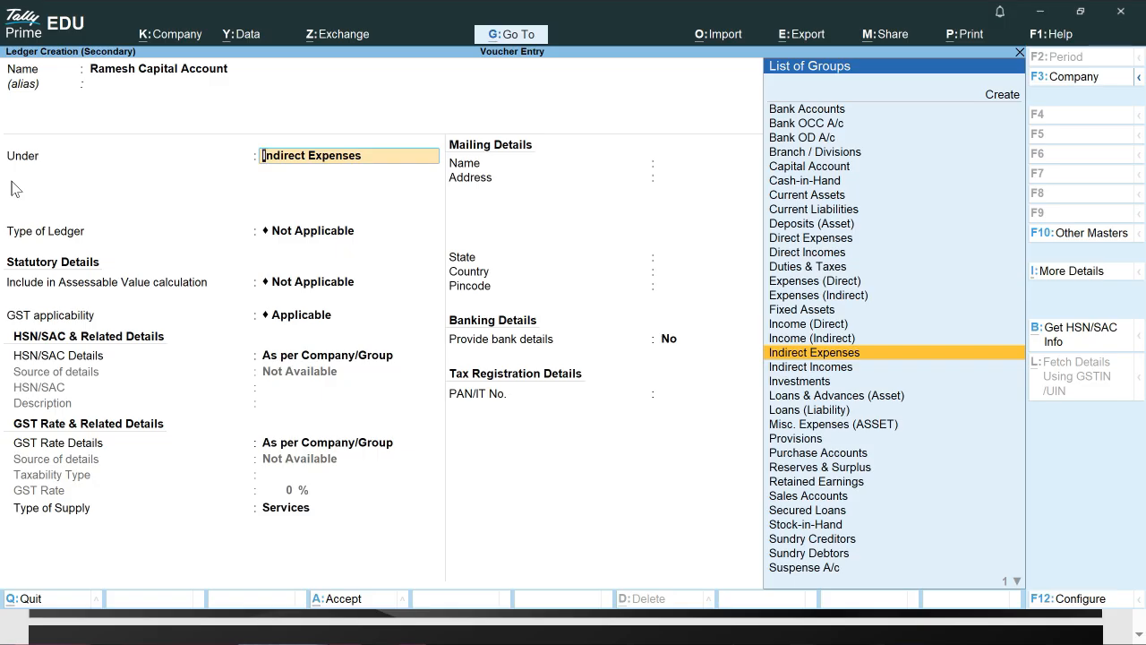
text(C)
key(Down)
key(Down)
key(Down)
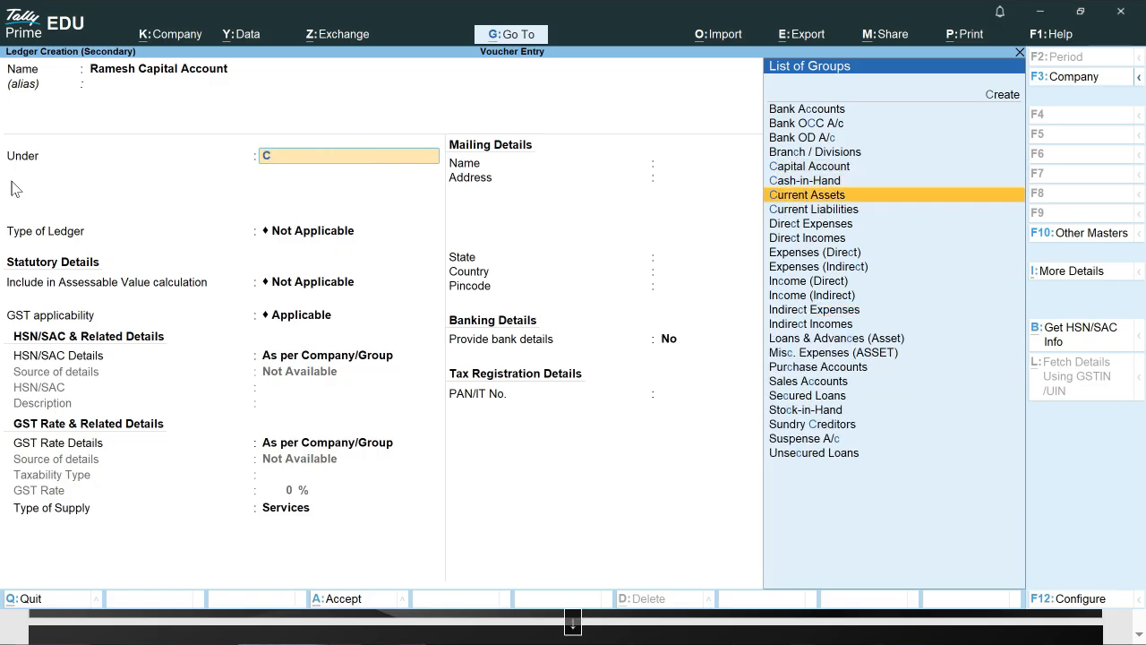
key(Up)
key(Up)
key(Return)
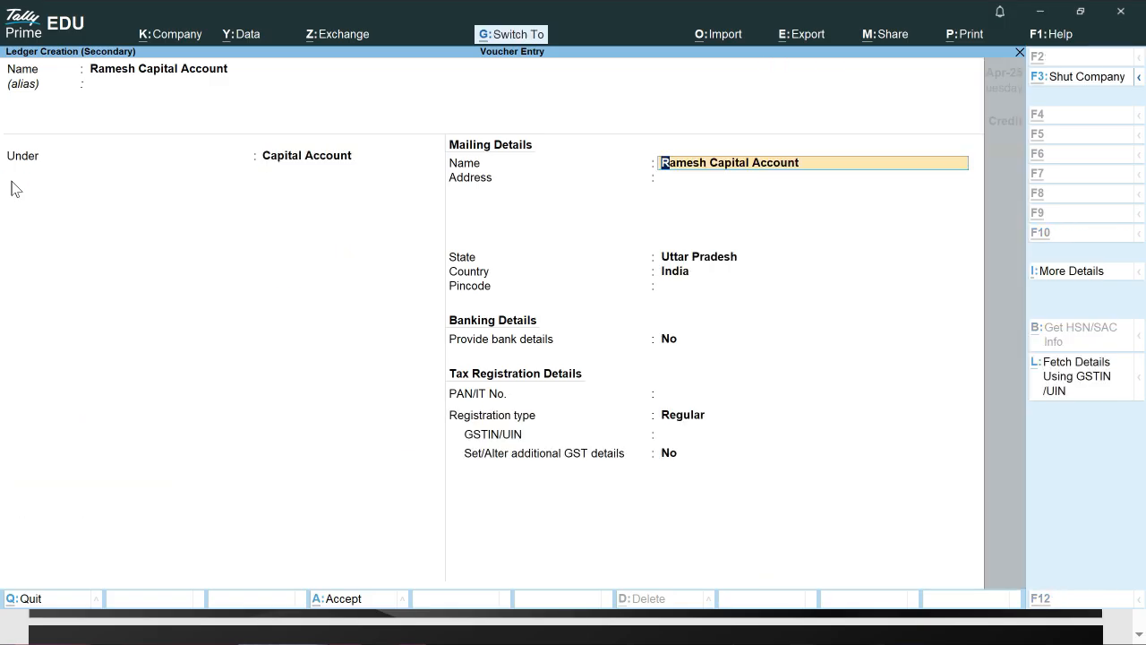
key(ctrl+a)
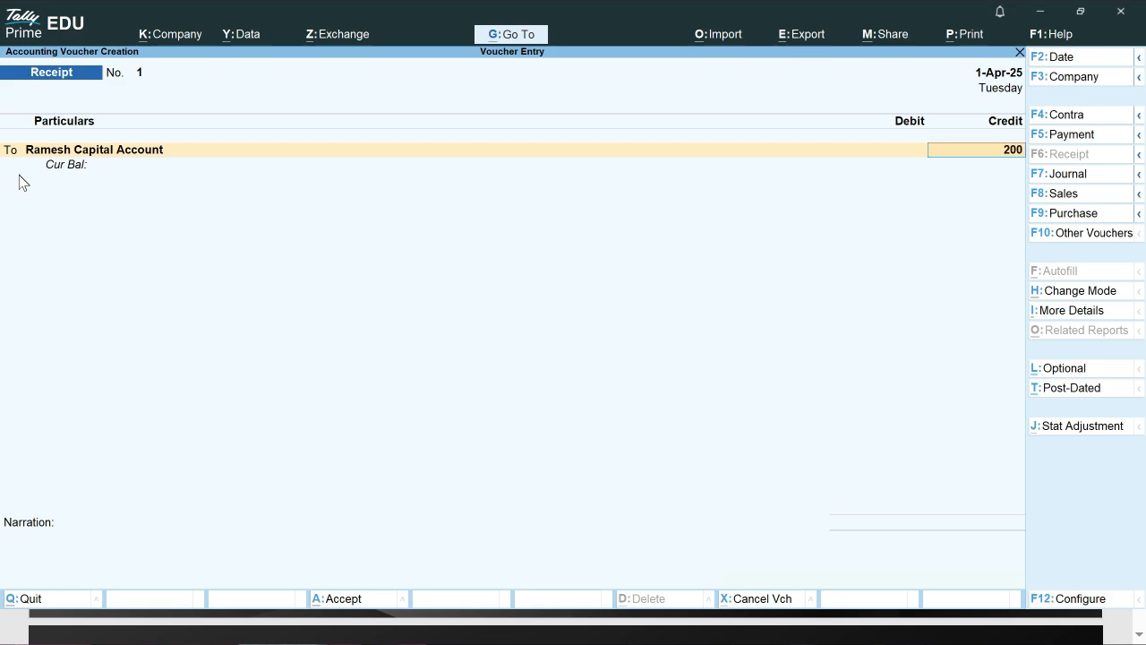
Credit the owner's capital account with 20,000, debit Cash for the same amount, and save the Receipt voucher without a narration
text(20,000)
key(Return)
key(space)
key(Return)
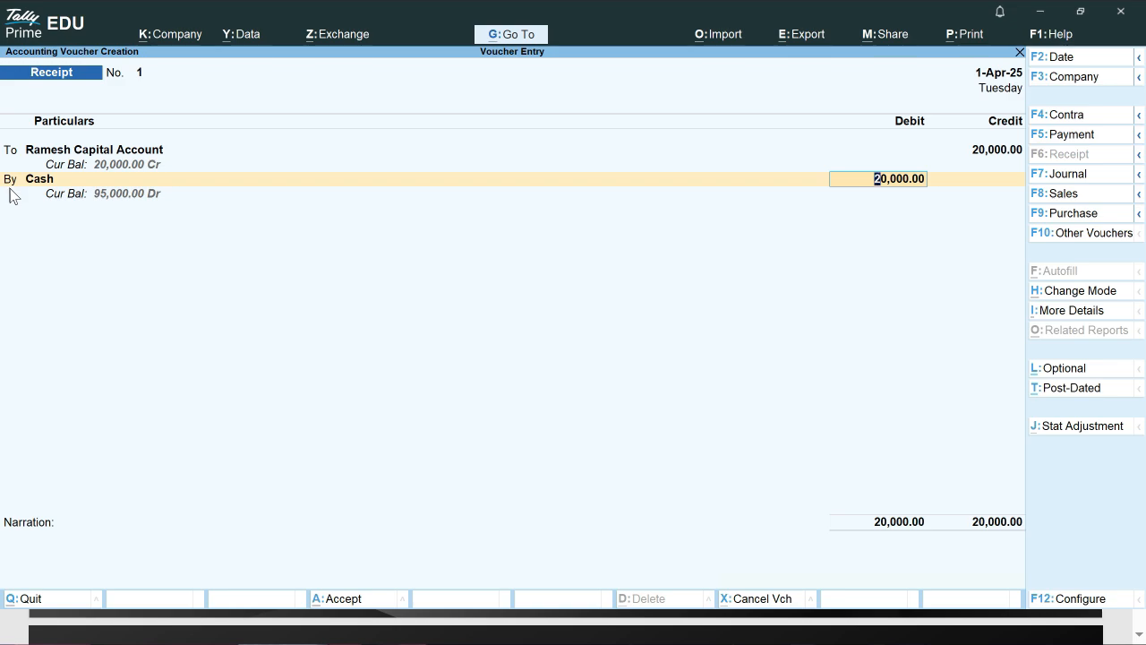
key(Return)
key(Return)
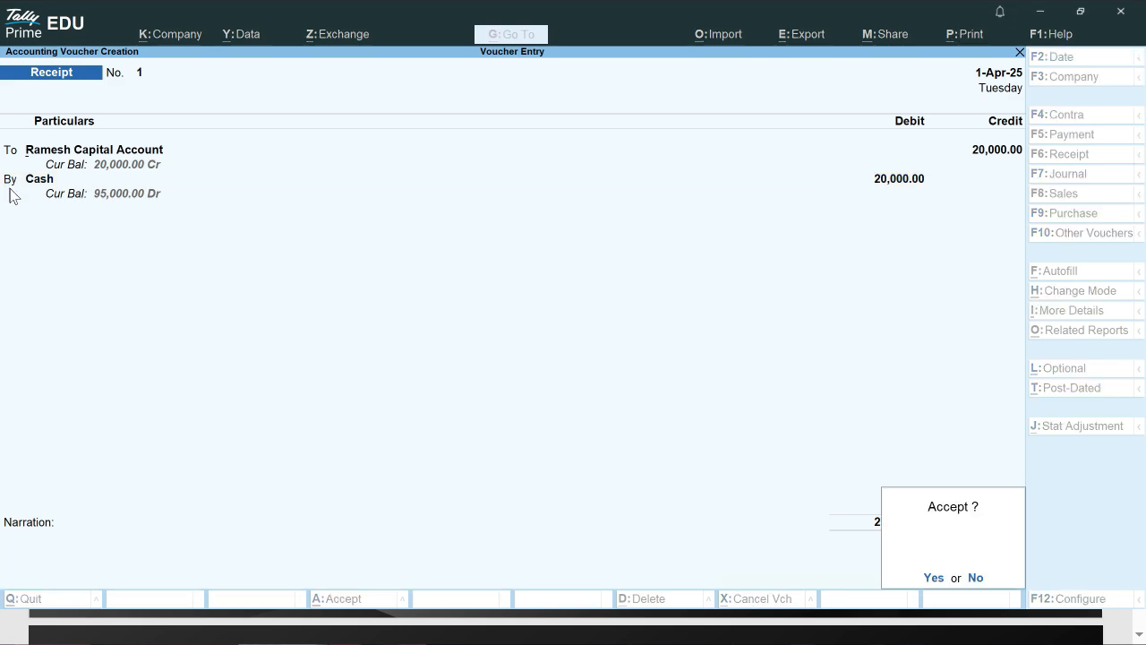
key(Return)
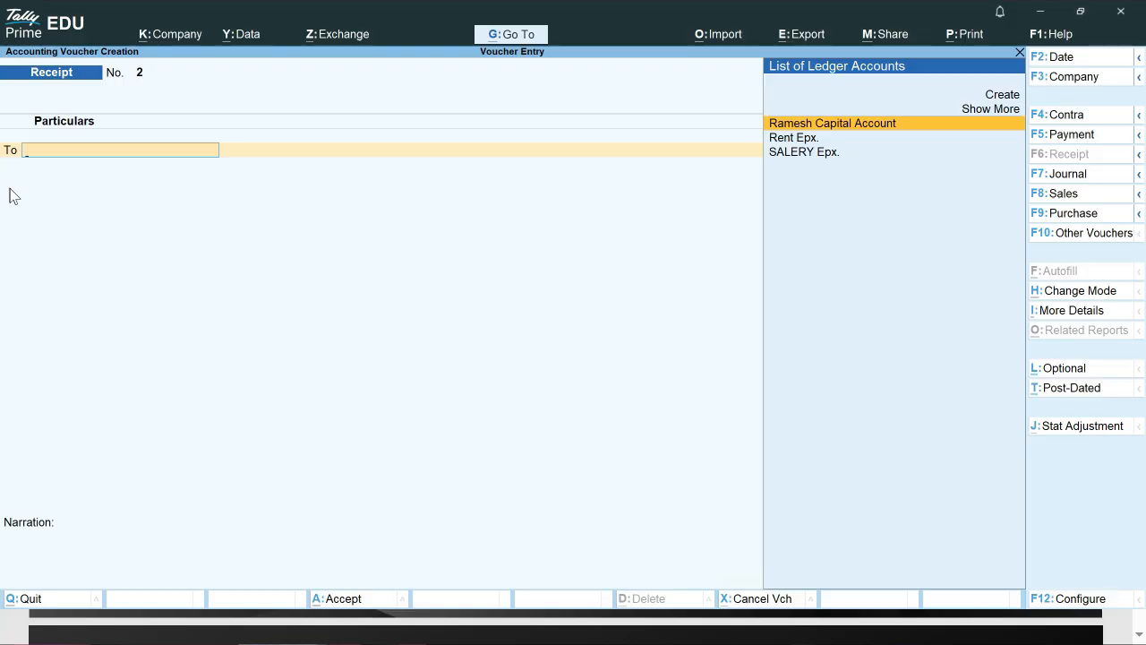
Change the new Receipt voucher to Single Entry mode and choose UNION BANK OF INDIA as the account
key(ctrl)
key(ctrl+h)
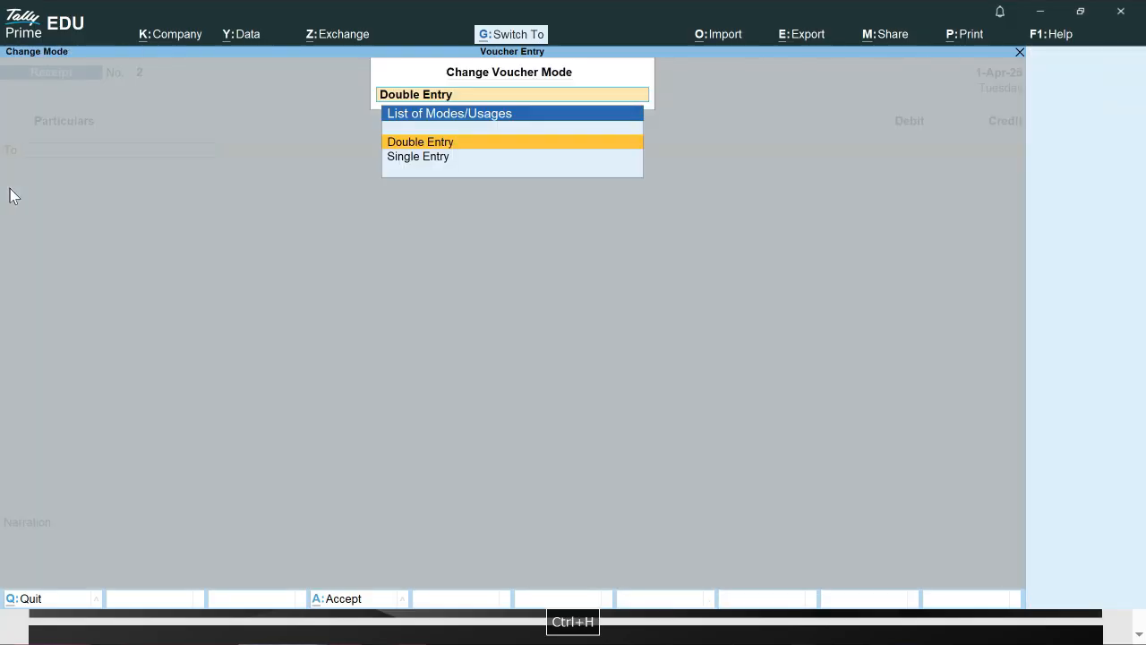
key(Down)
key(Return)
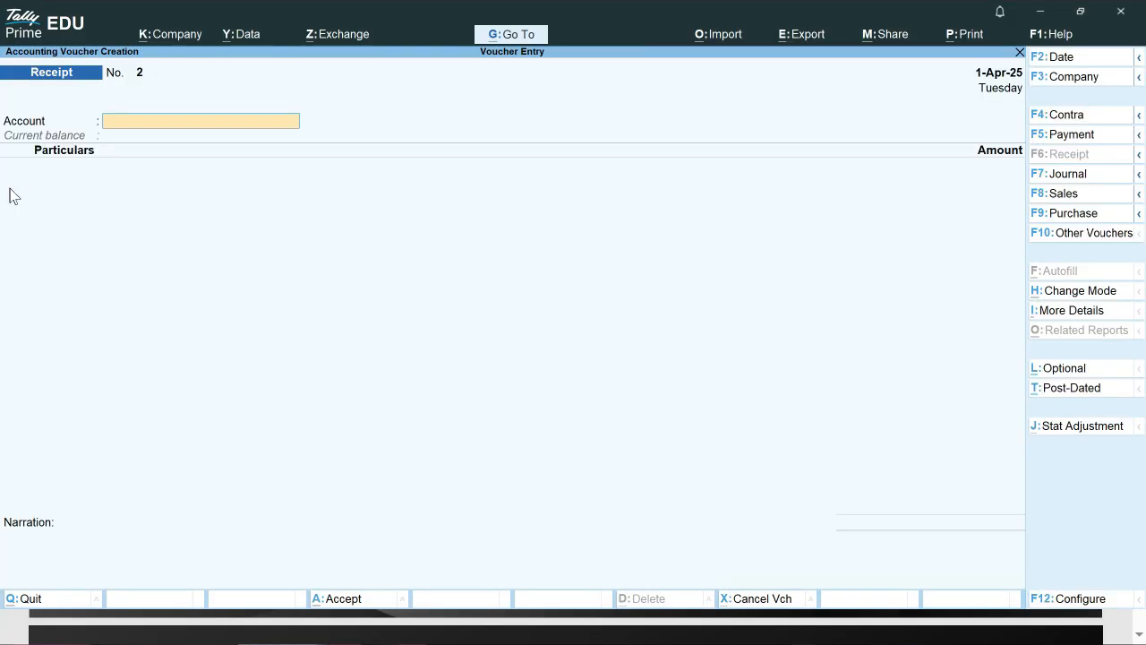
key(space)
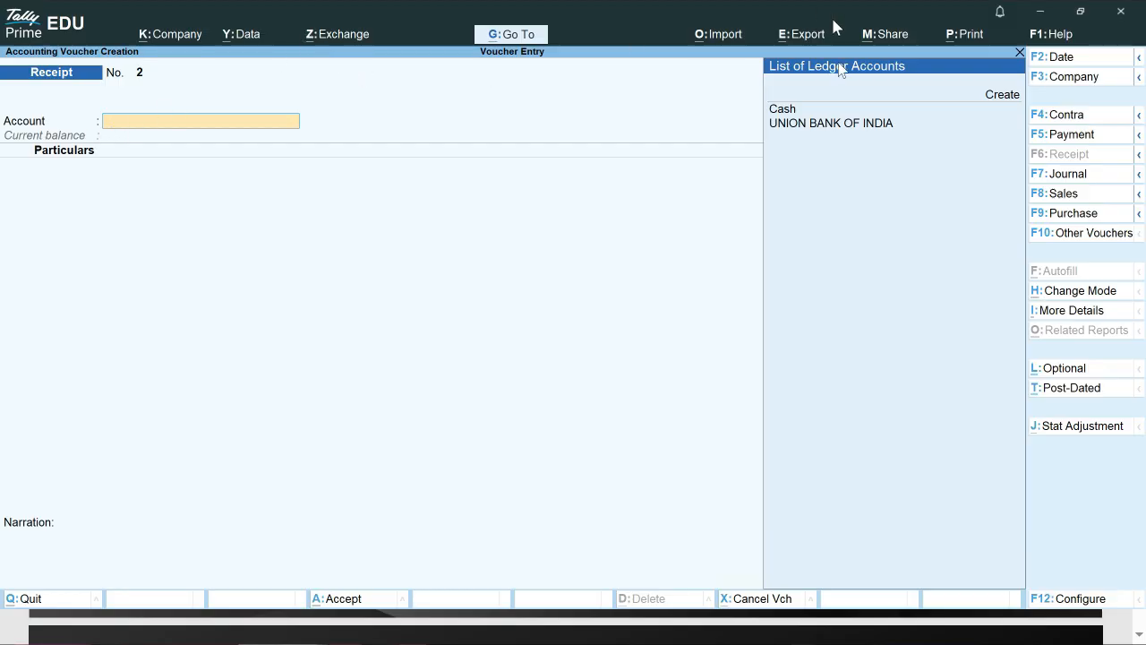
key(Down)
key(Down)
click(887, 129)
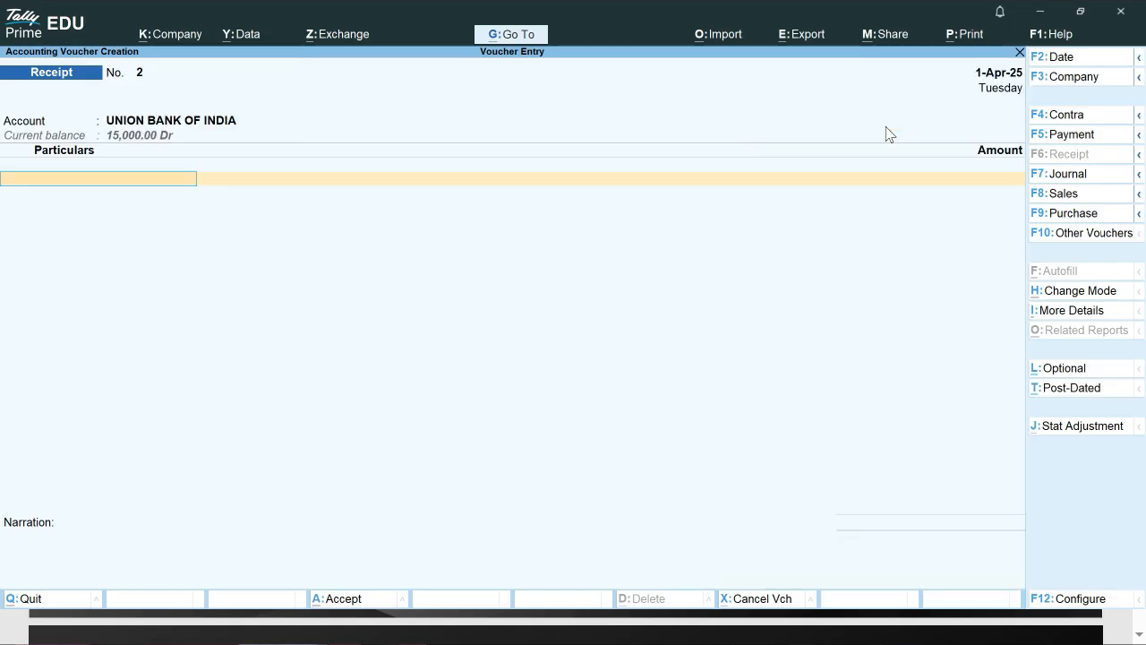
Start a new ledger from the Receipt voucher's particulars and enter the party's name
key(space)
key(Up)
key(Up)
key(Up)
key(Up)
key(Up)
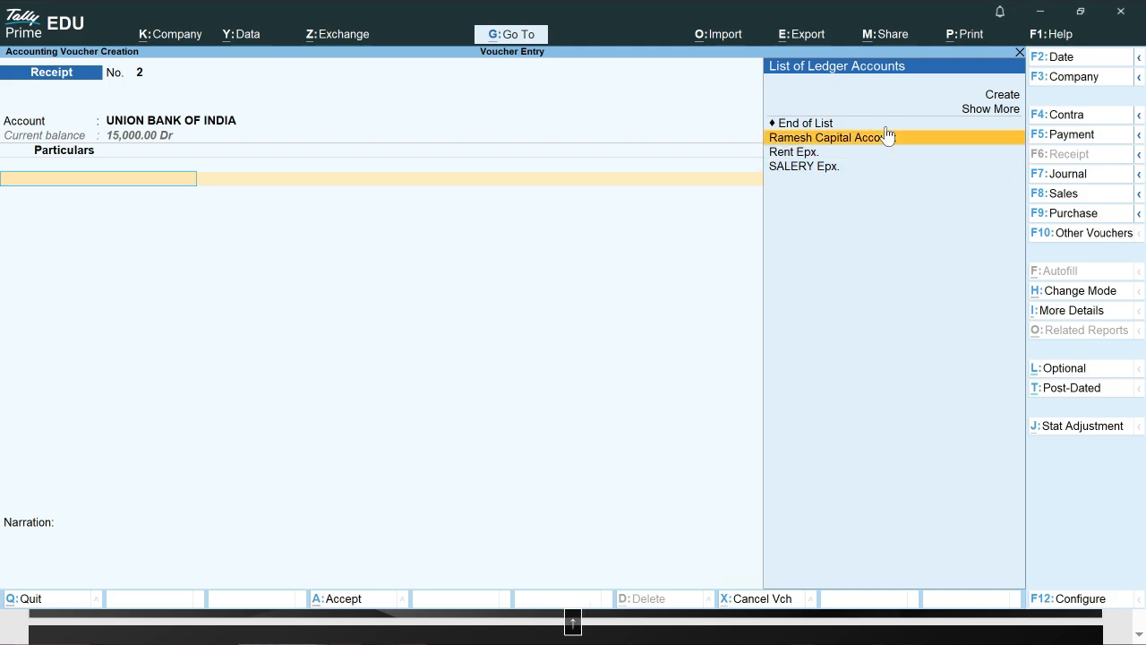
text(m)
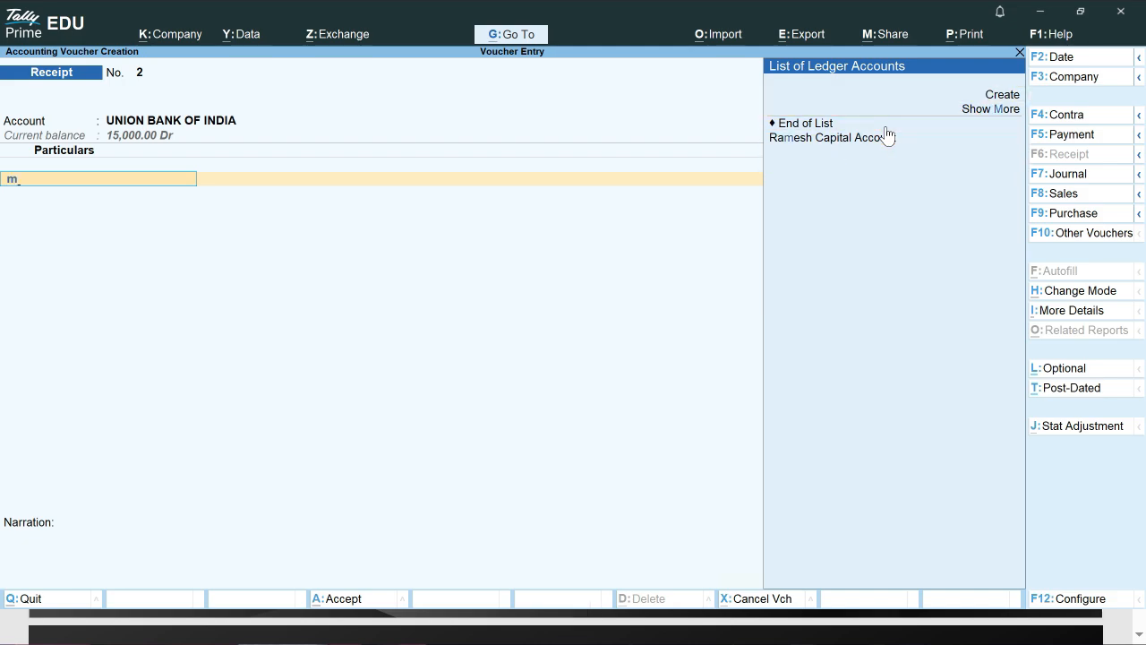
key(Up)
key(Up)
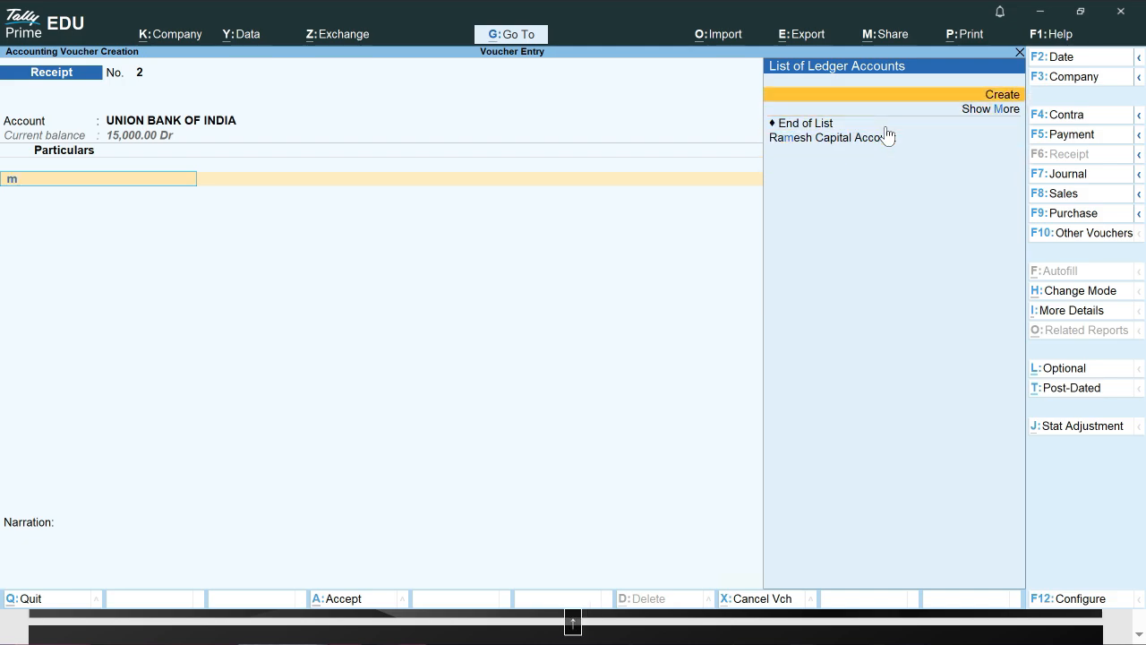
key(Return)
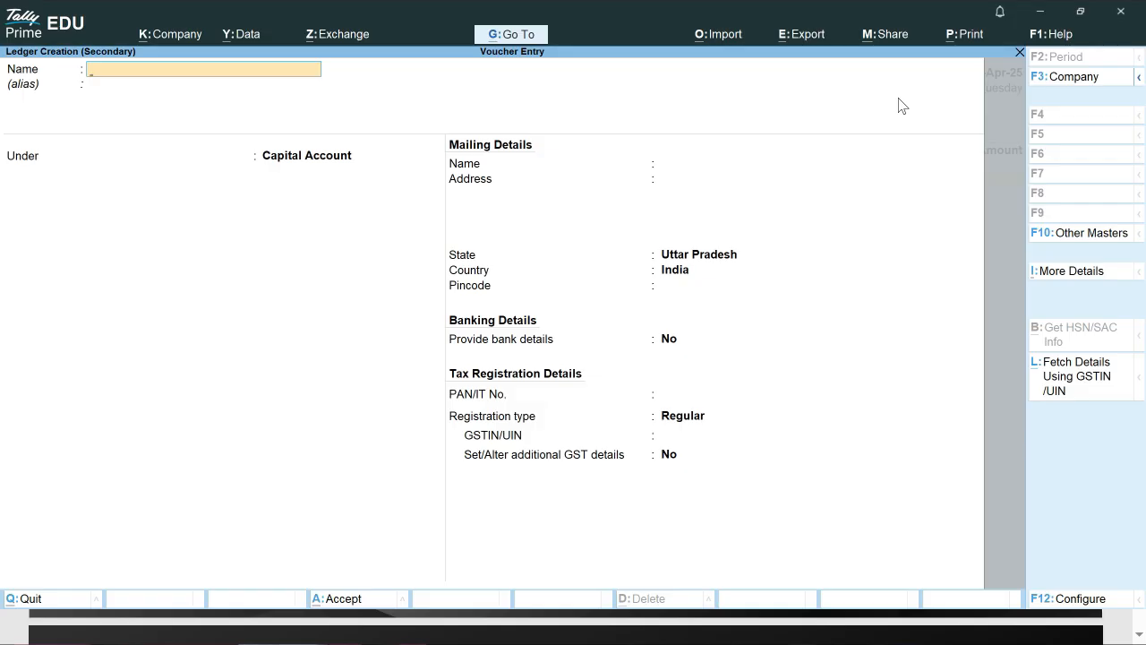
text(Rajesh)
key(Return)
key(Return)
Put the party's ledger under Sundry Creditors, set Maintain balances bill-by-bill to No, and save it
text(S)
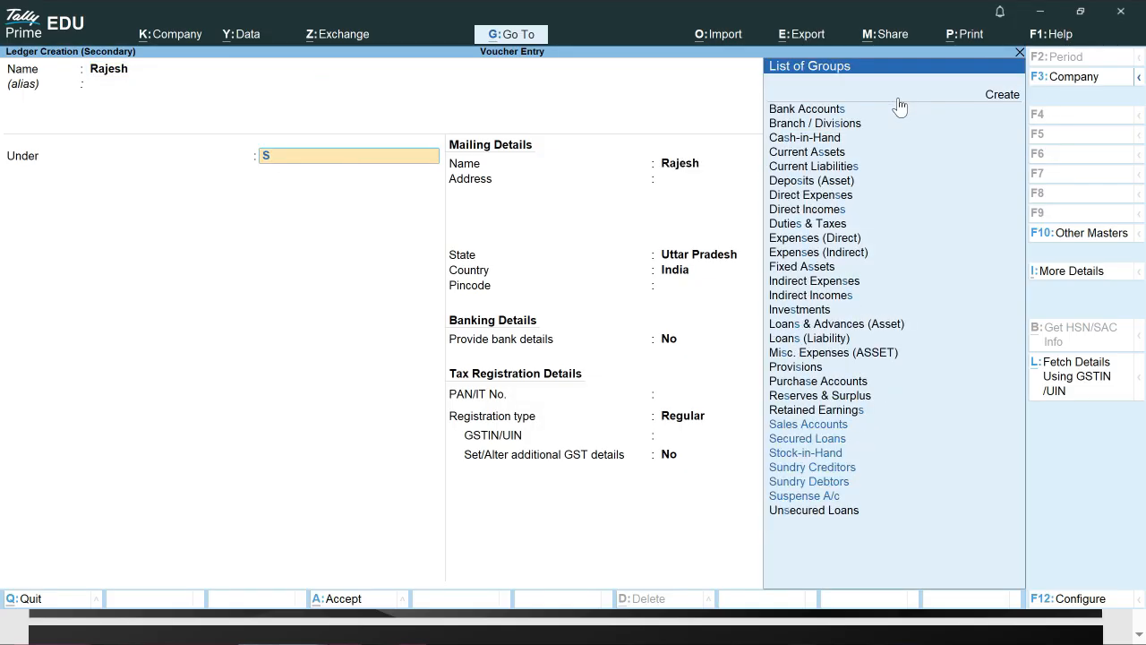
key(Down)
key(Down)
key(Down)
key(Down)
key(Down)
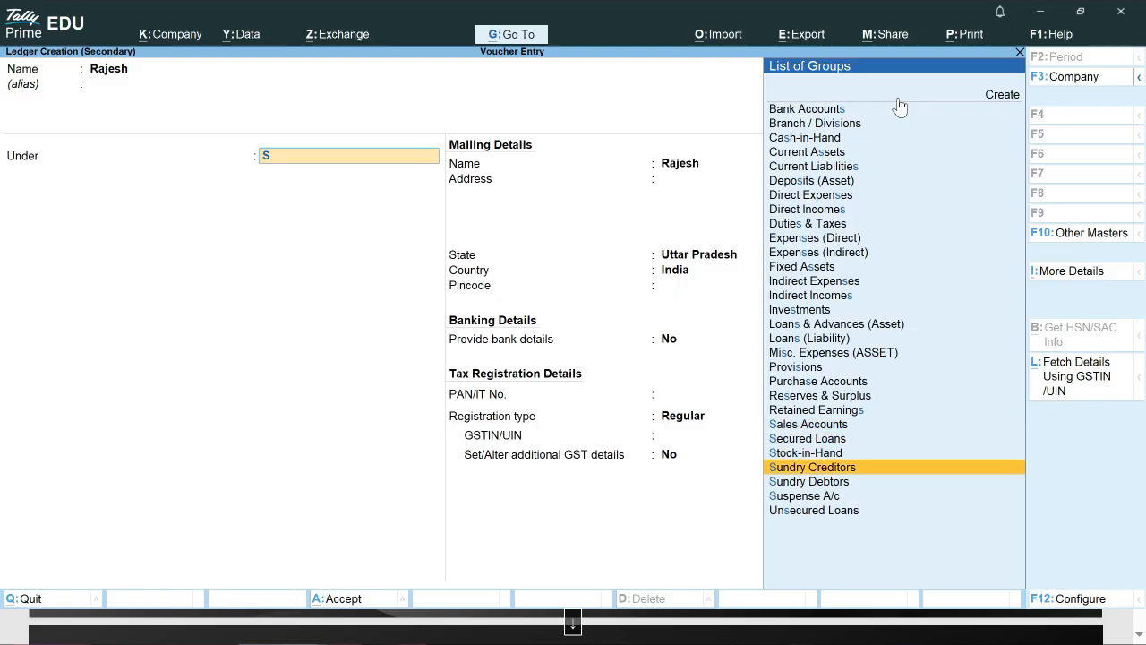
key(Up)
key(Return)
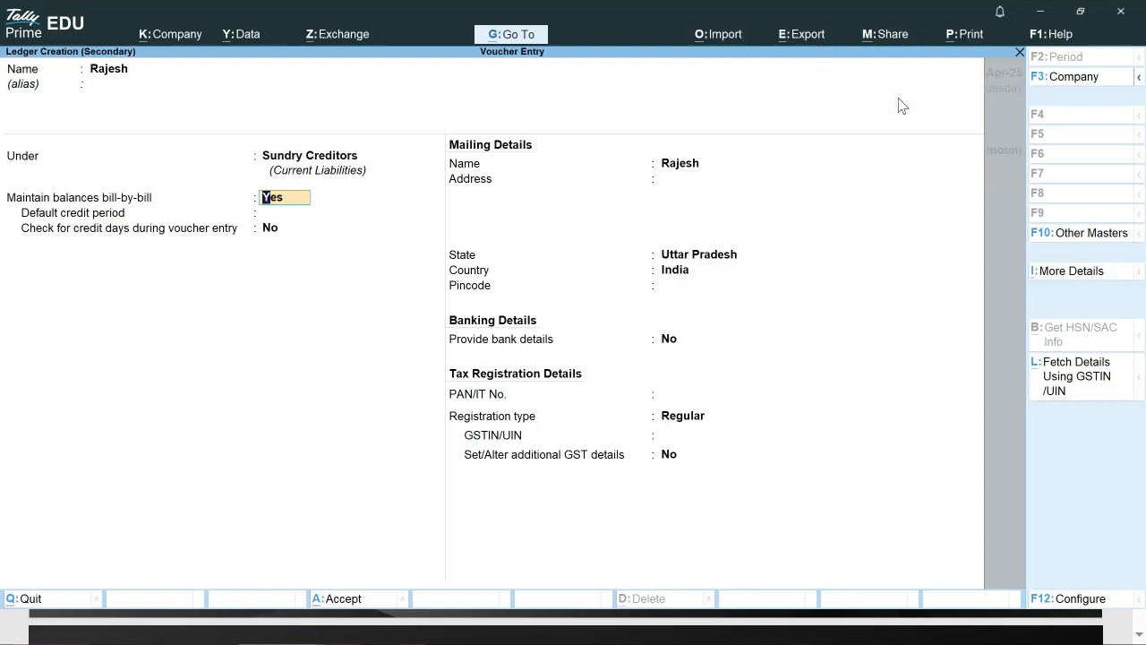
text(n)
key(Return)
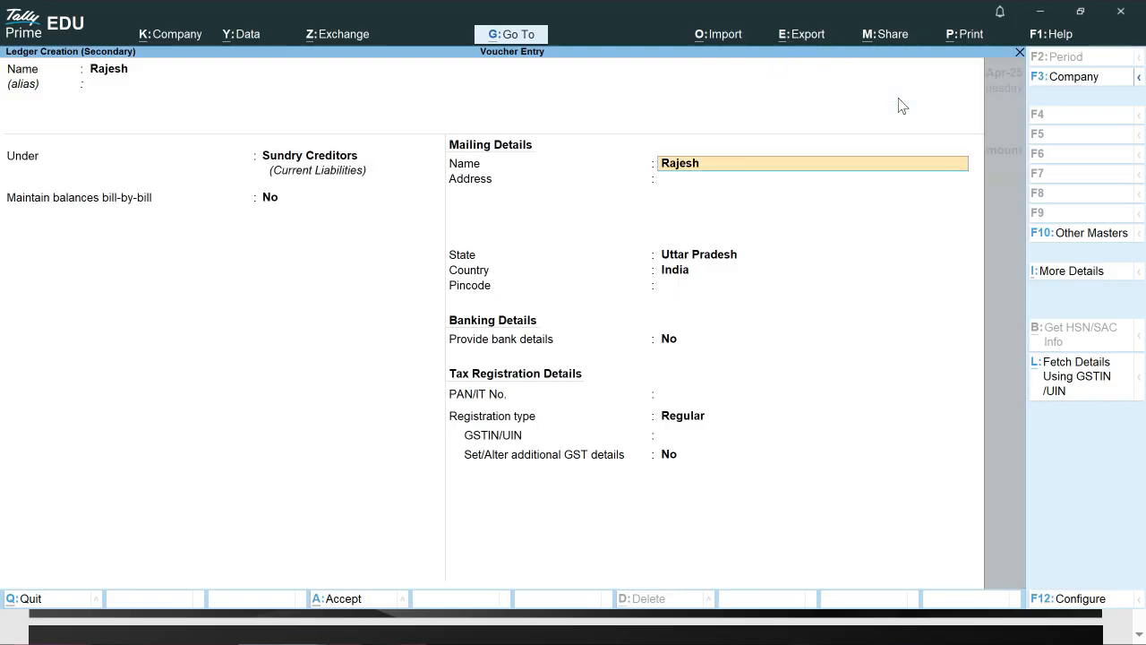
key(ctrl+a)
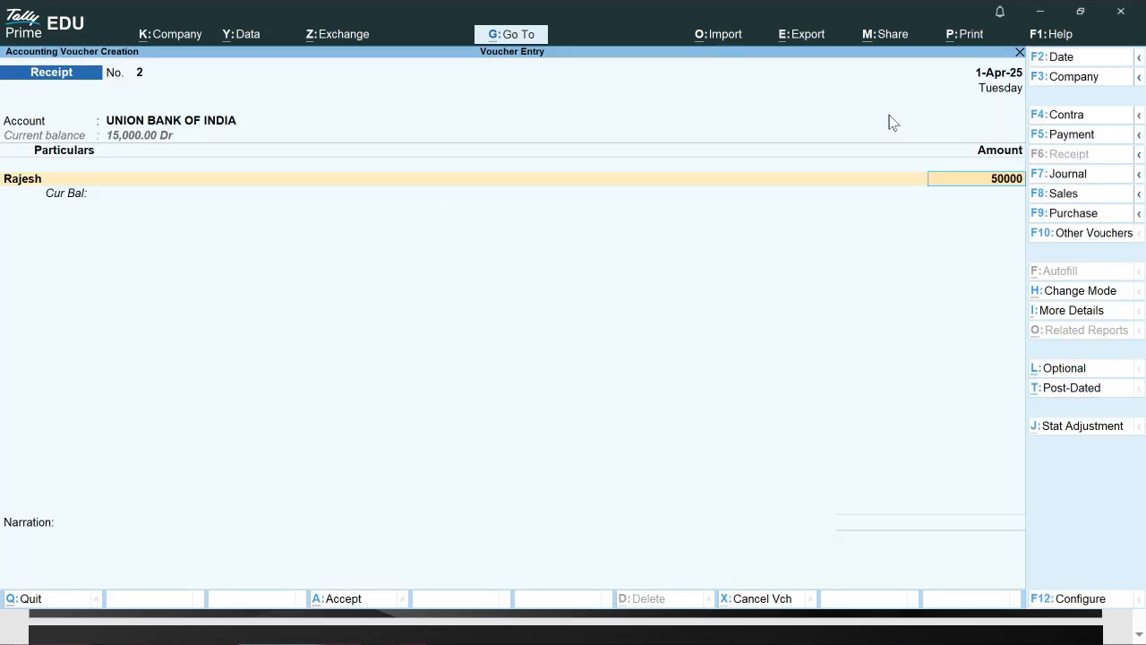
Enter 50000 for the party, allocate it to the bank as Cheque/DD, and save the Receipt voucher
key(Return)
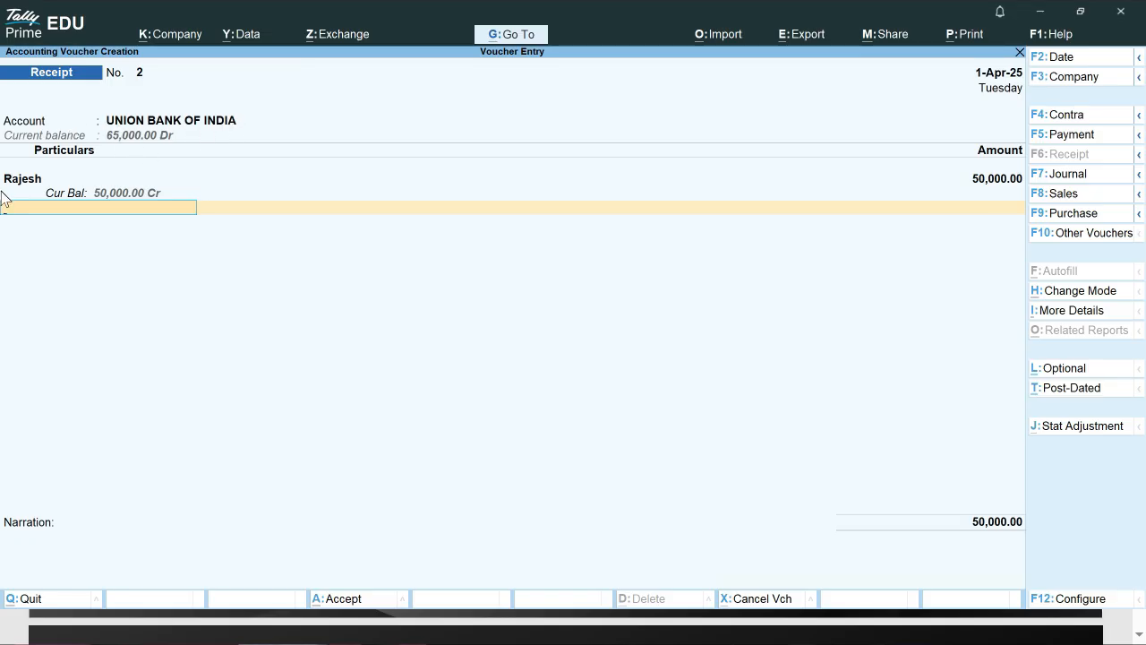
key(Return)
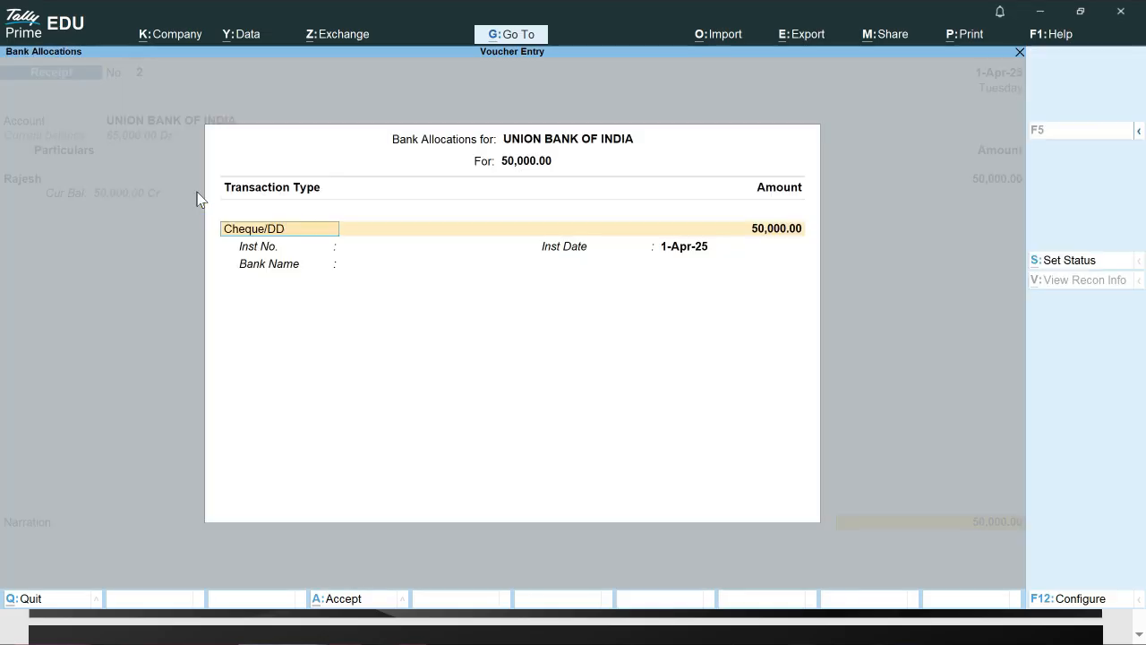
key(Return)
key(Return)
key(Return)
key(Return)
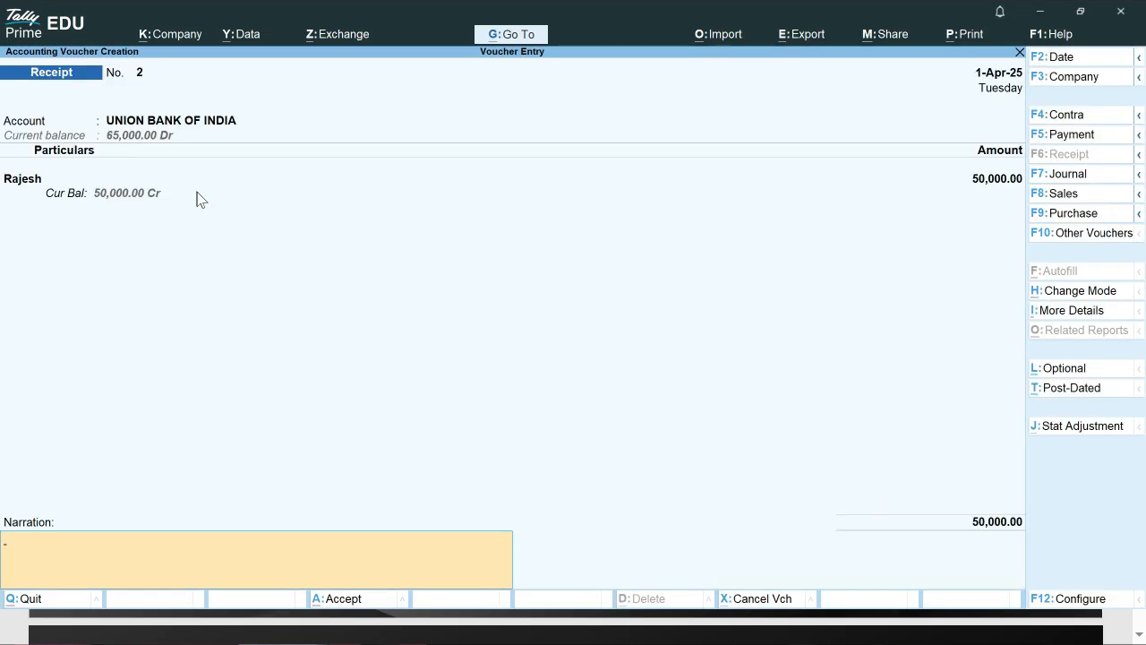
key(Return)
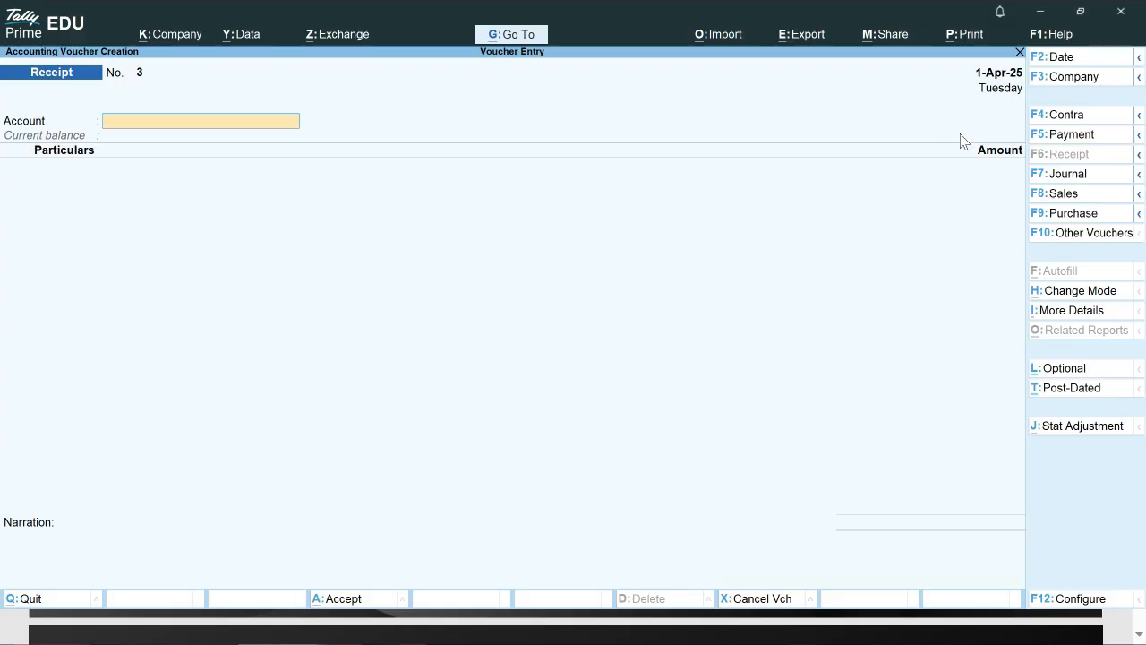
Review the alternate voucher types offered under Receipt and Payment
click(1139, 155)
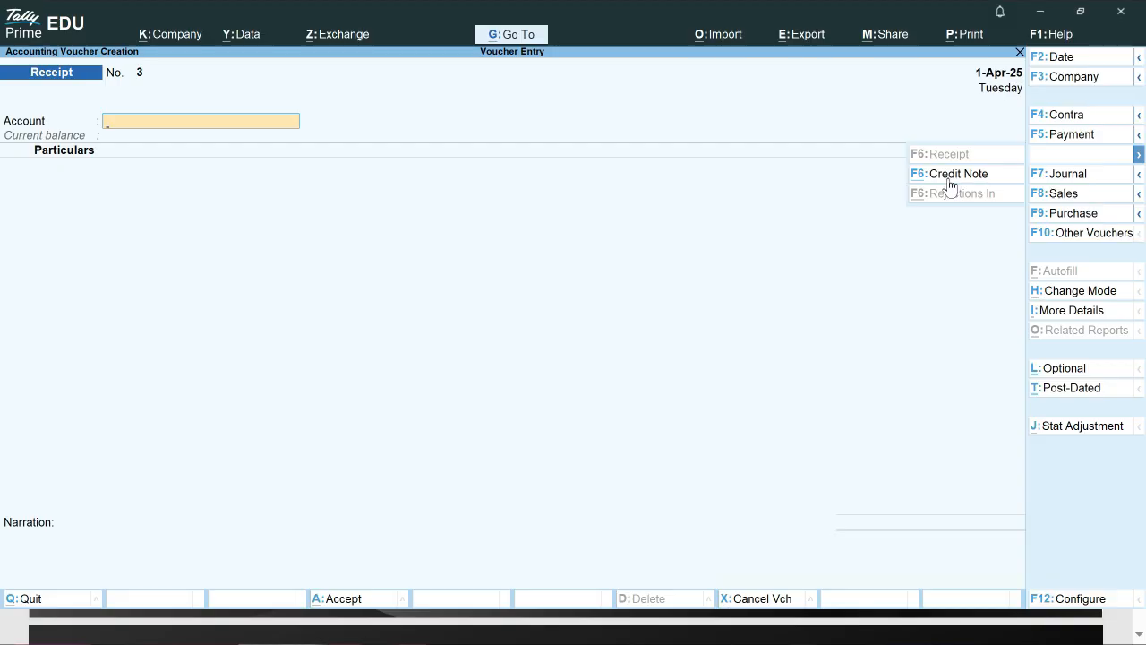
click(934, 161)
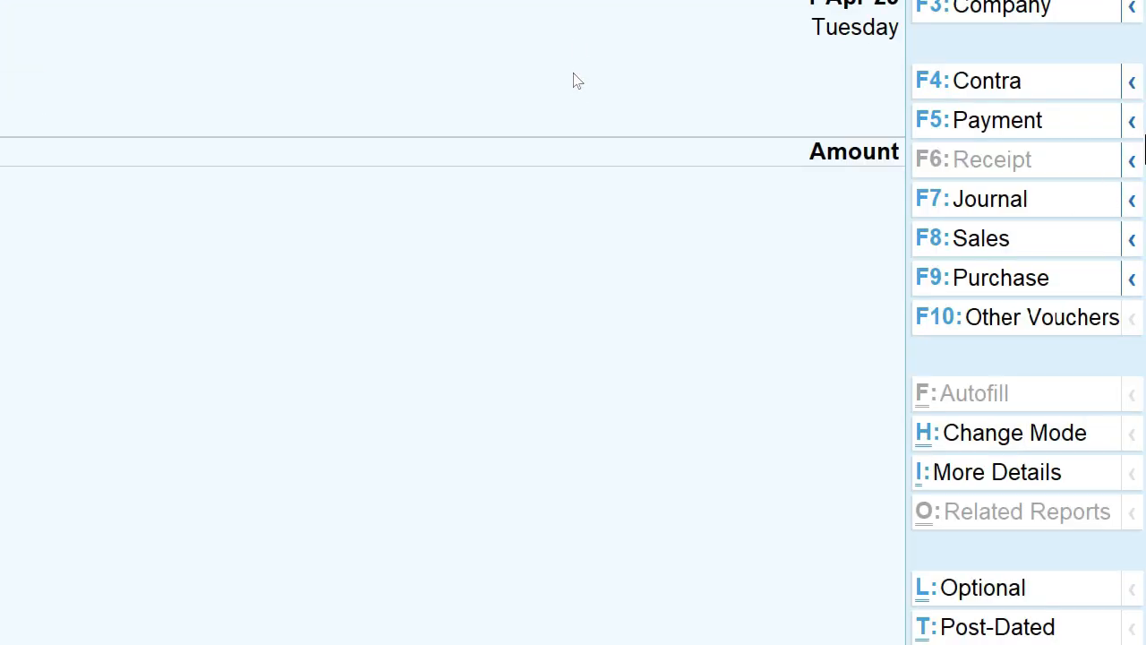
click(1132, 120)
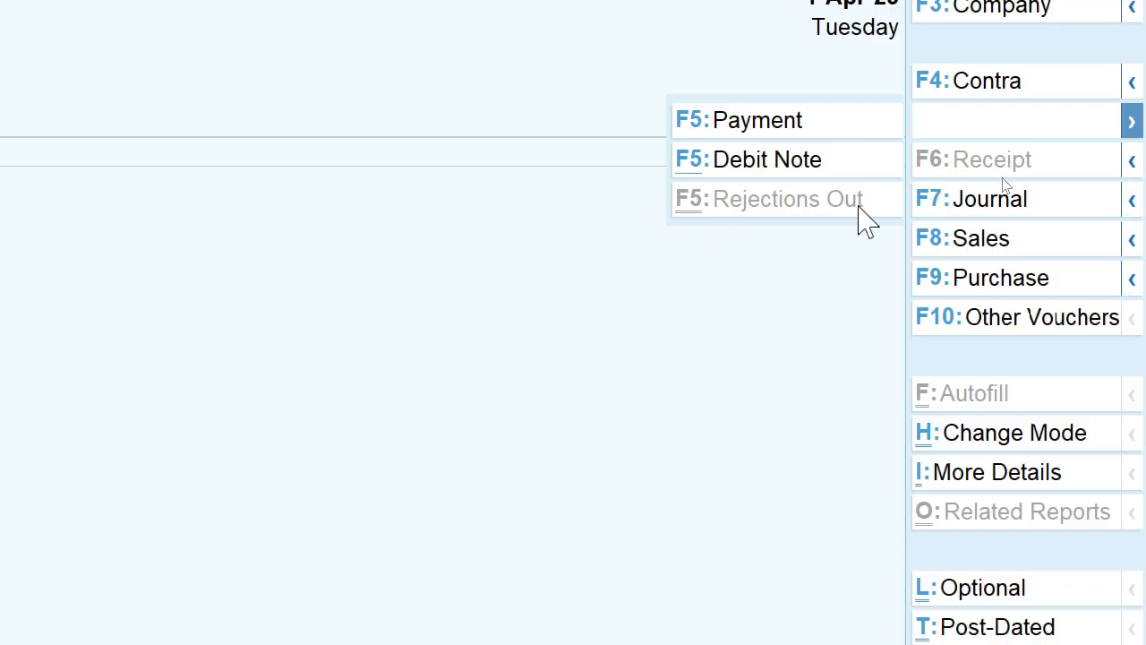
click(1132, 161)
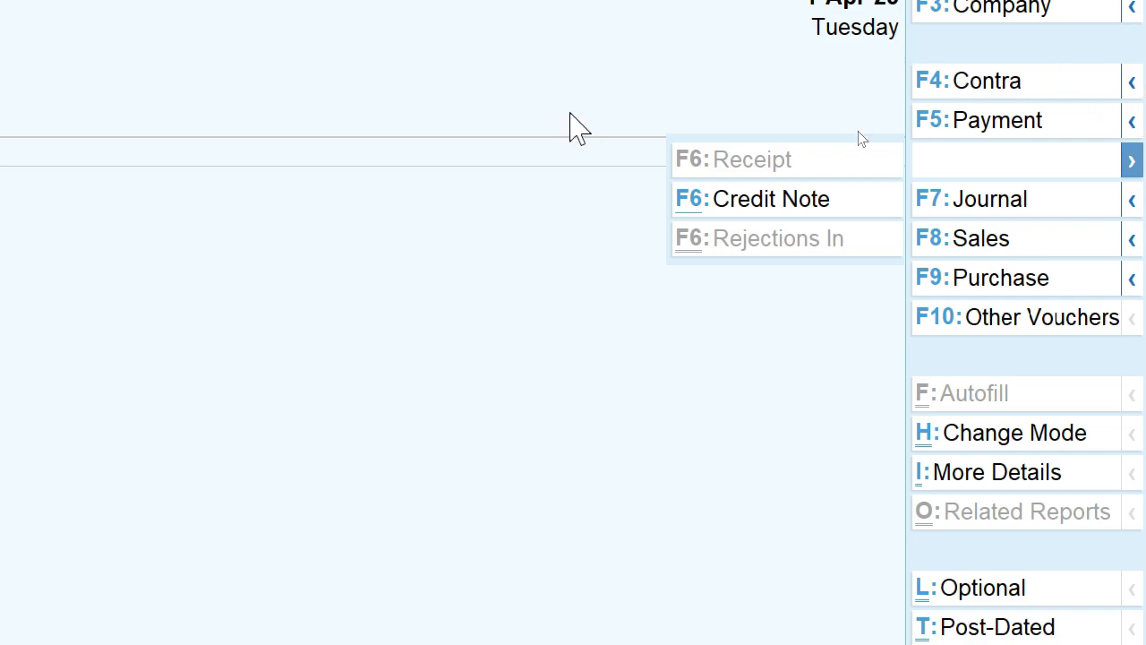
Switch to the PDF slides and tick Journal, Stock Journal and Physical Stock on the F7 Journal Voucher page
key(alt+Tab)
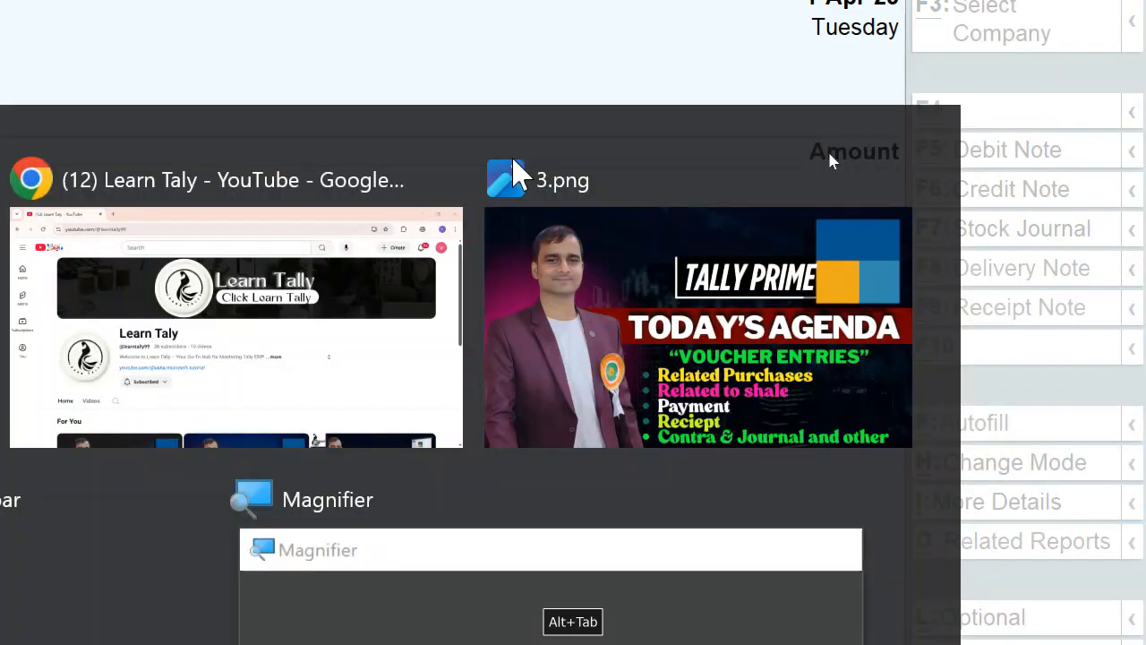
key(alt+Tab)
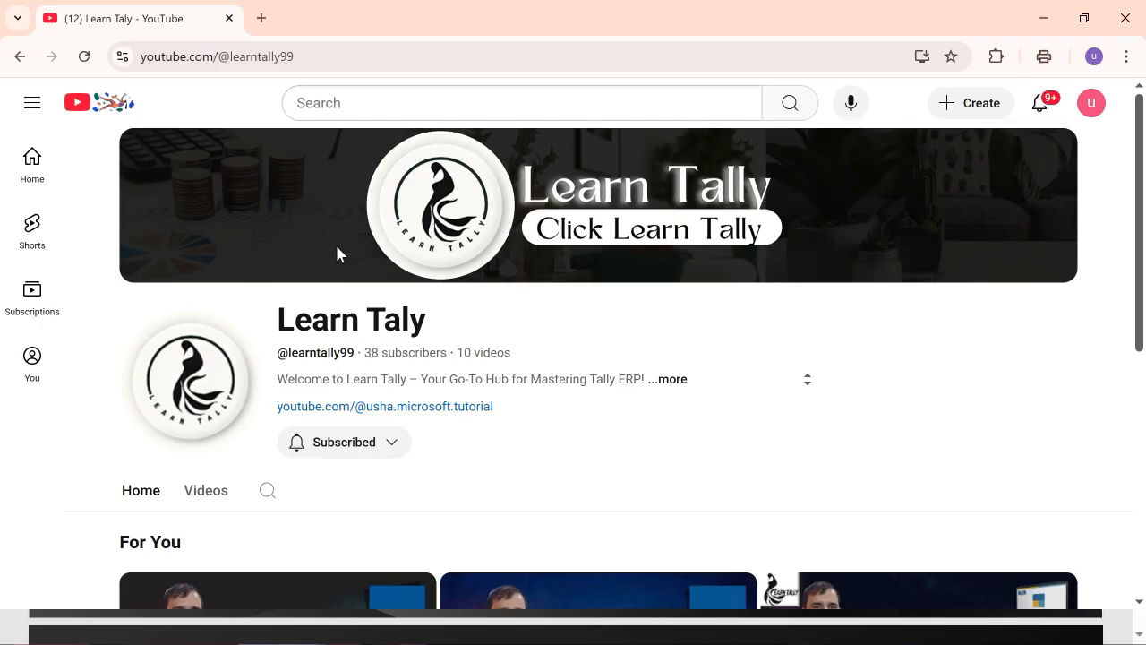
key(alt+Tab)
key(alt+Tab)
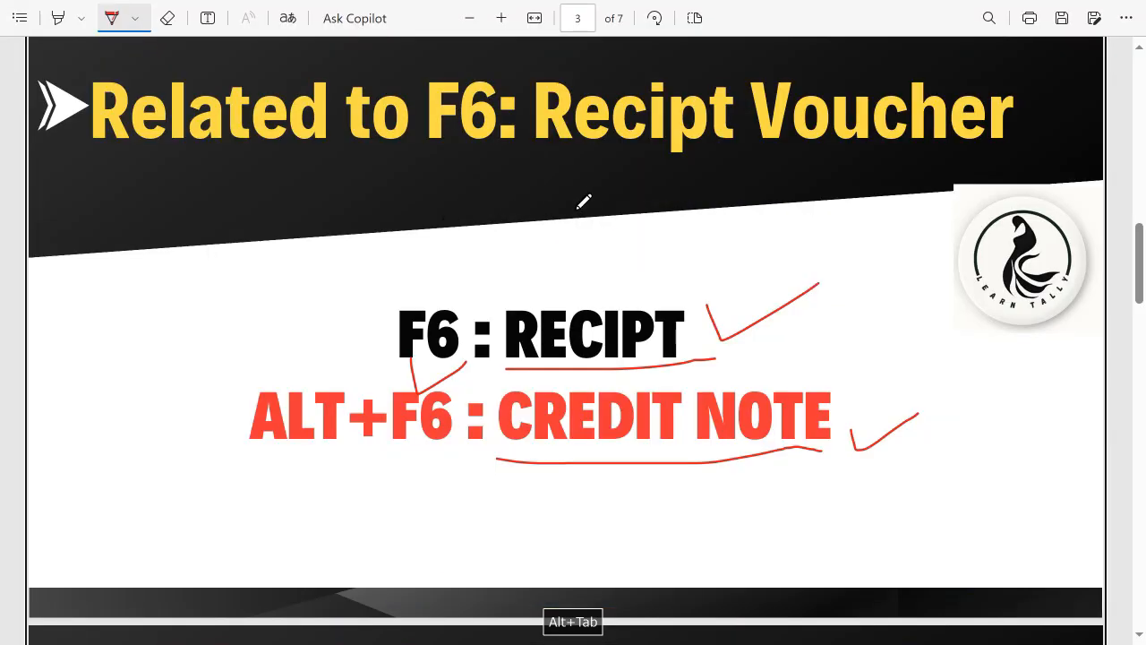
scroll(585, 221, down, 3)
scroll(586, 222, down, 4)
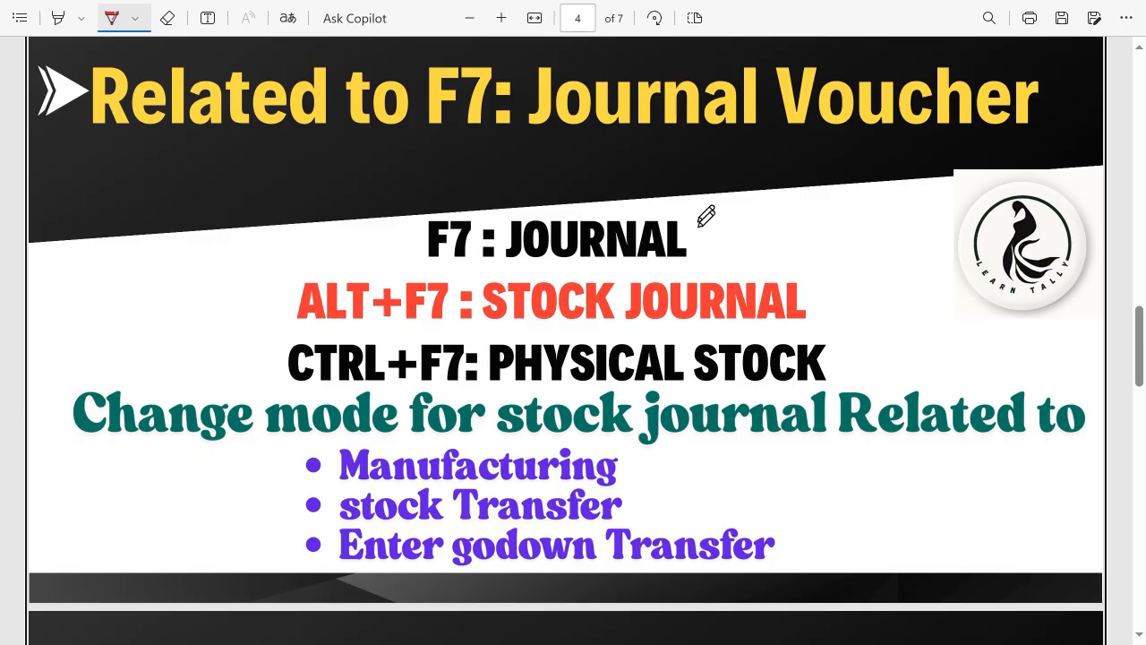
drag(699, 225, 789, 209)
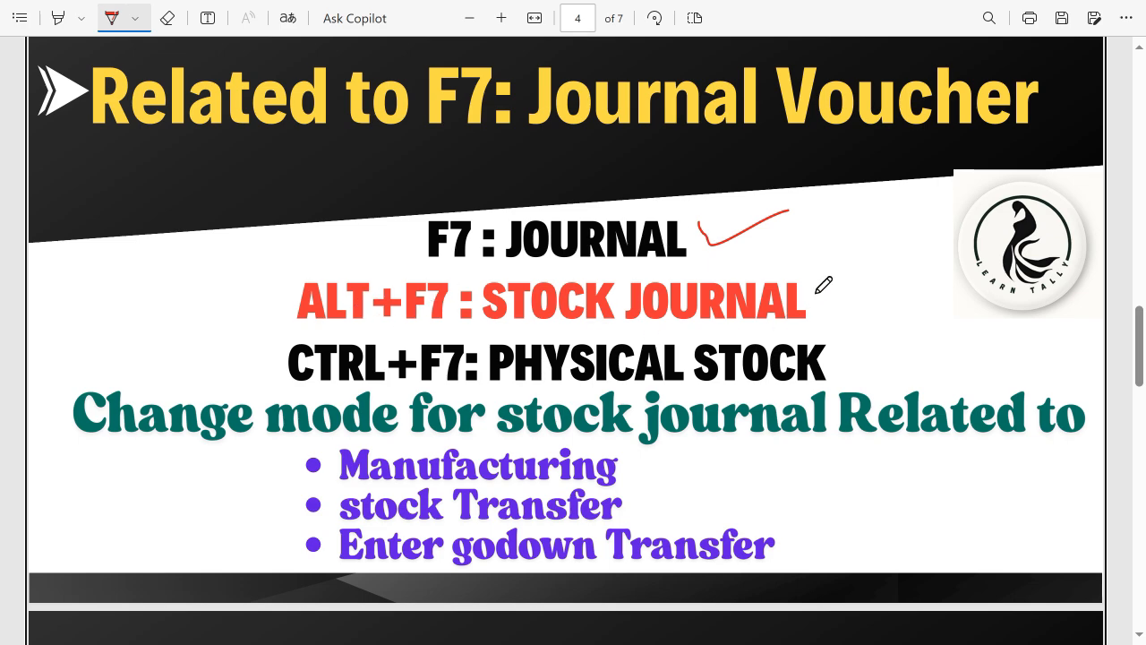
drag(817, 292, 889, 284)
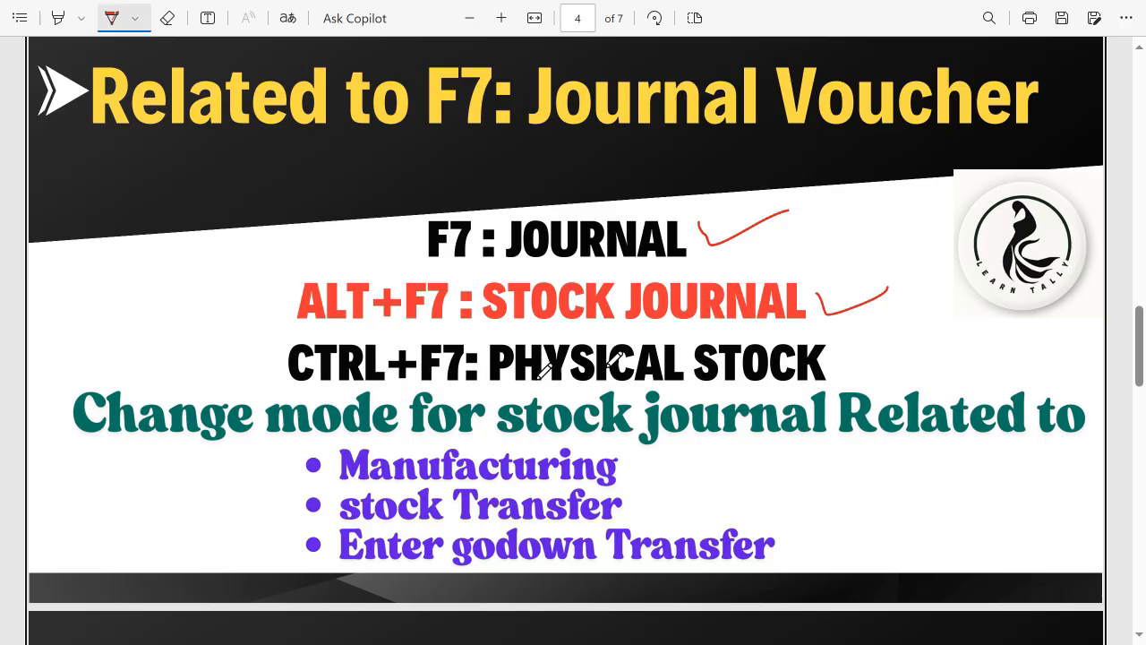
mouse_move(846, 351)
mouse_down()
mouse_move(856, 369)
mouse_move(949, 329)
mouse_up()
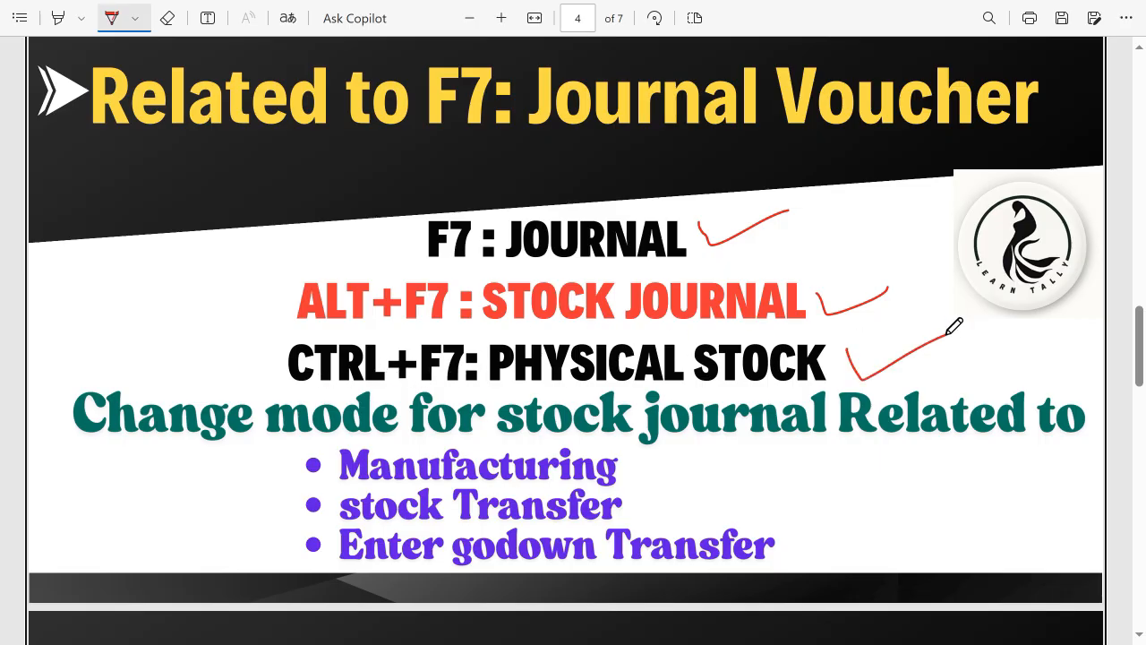
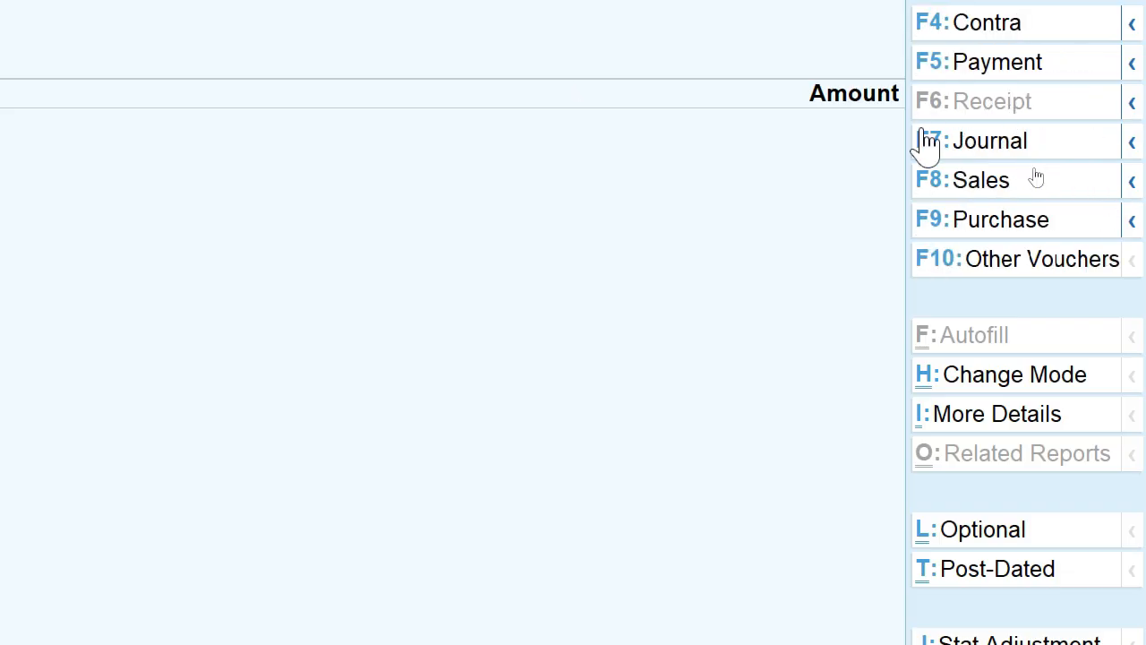
View the voucher modes available for the Receipt voucher without changing the mode
key(ctrl+h)
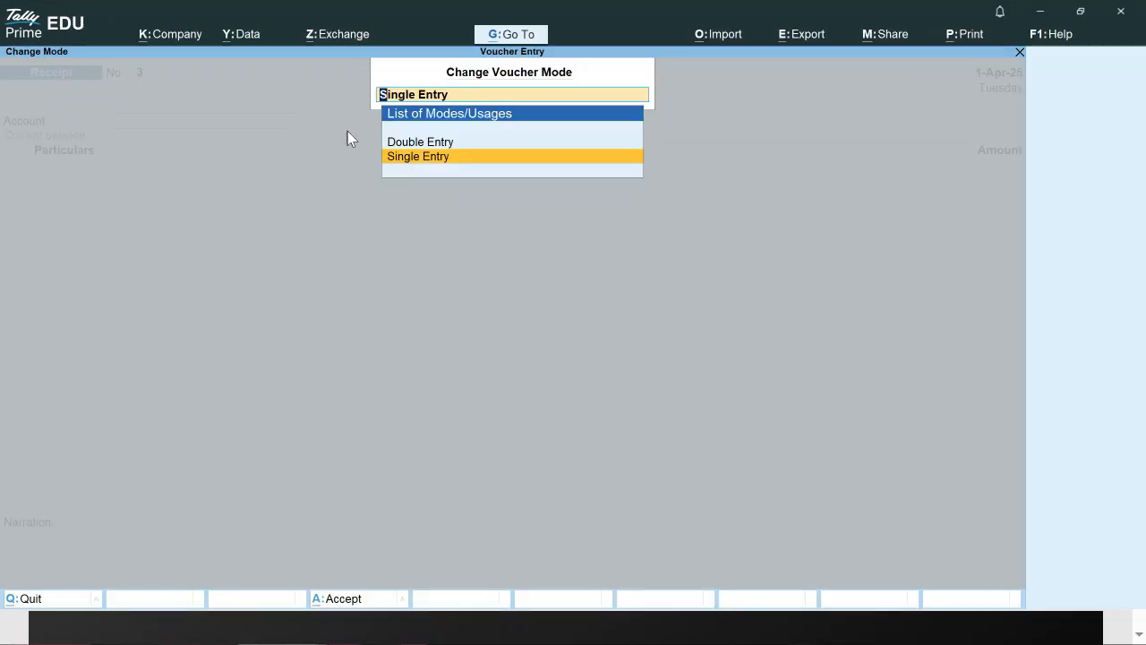
key(Escape)
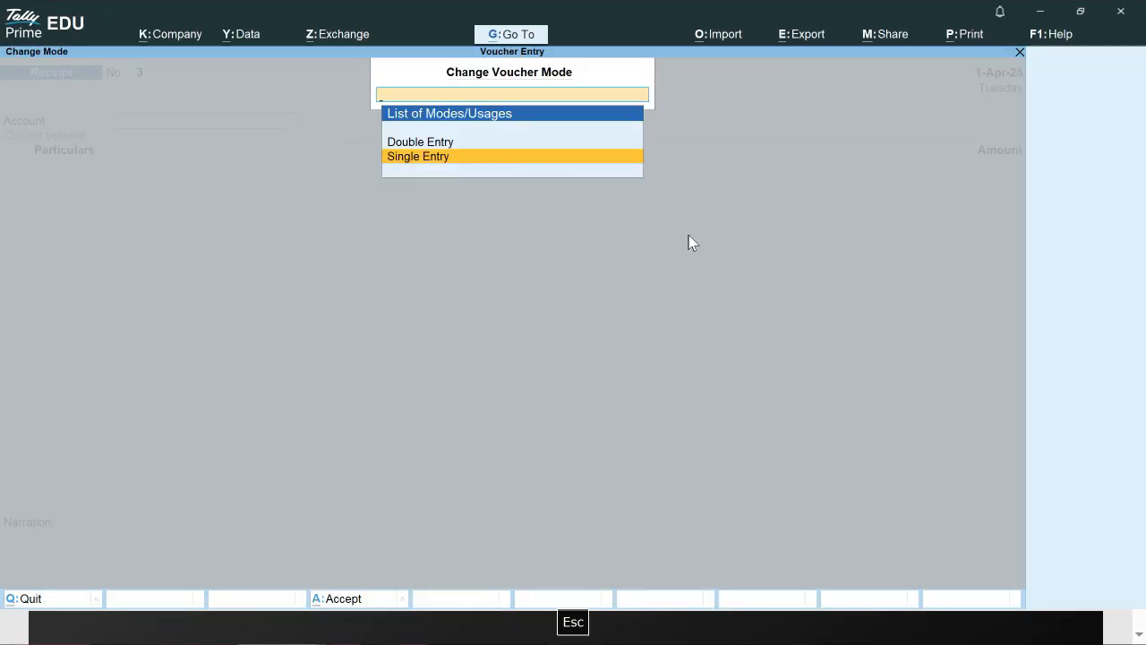
key(Escape)
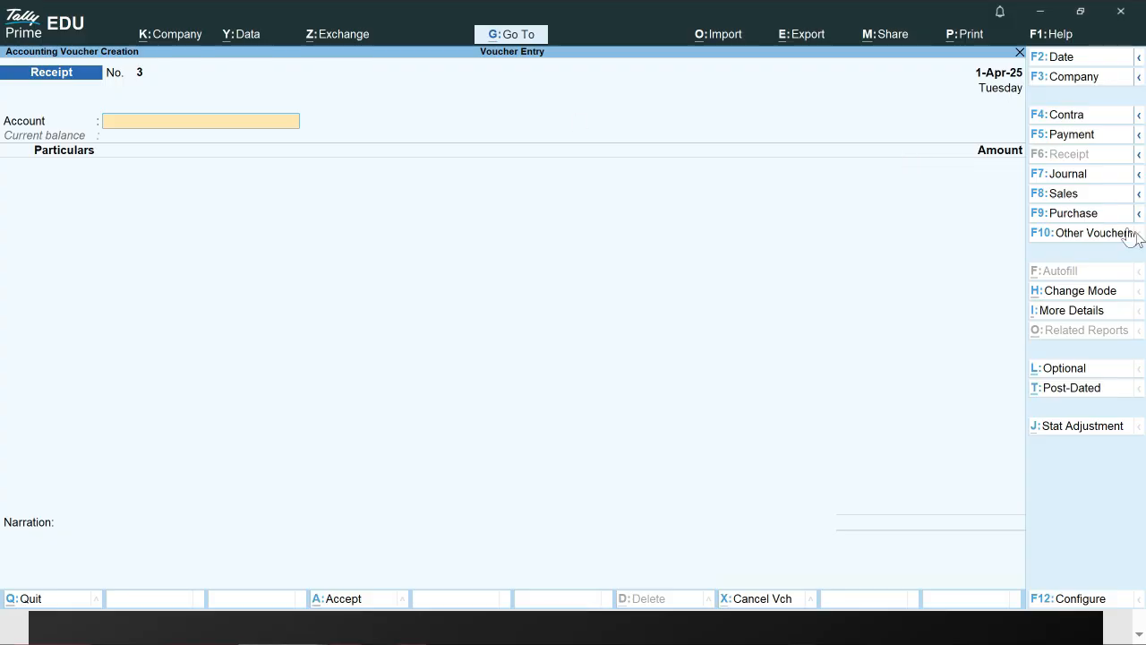
Change the voucher type to Journal, return to the Gateway of Tally, and reopen voucher entry
click(1085, 174)
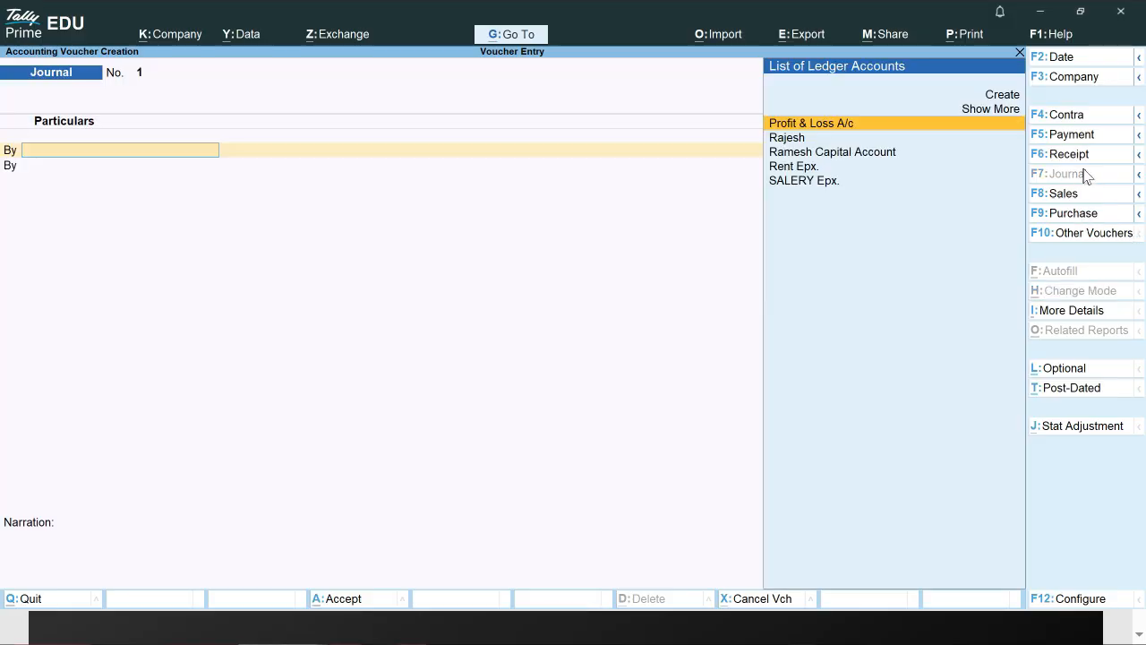
key(ctrl)
key(Escape)
key(Escape)
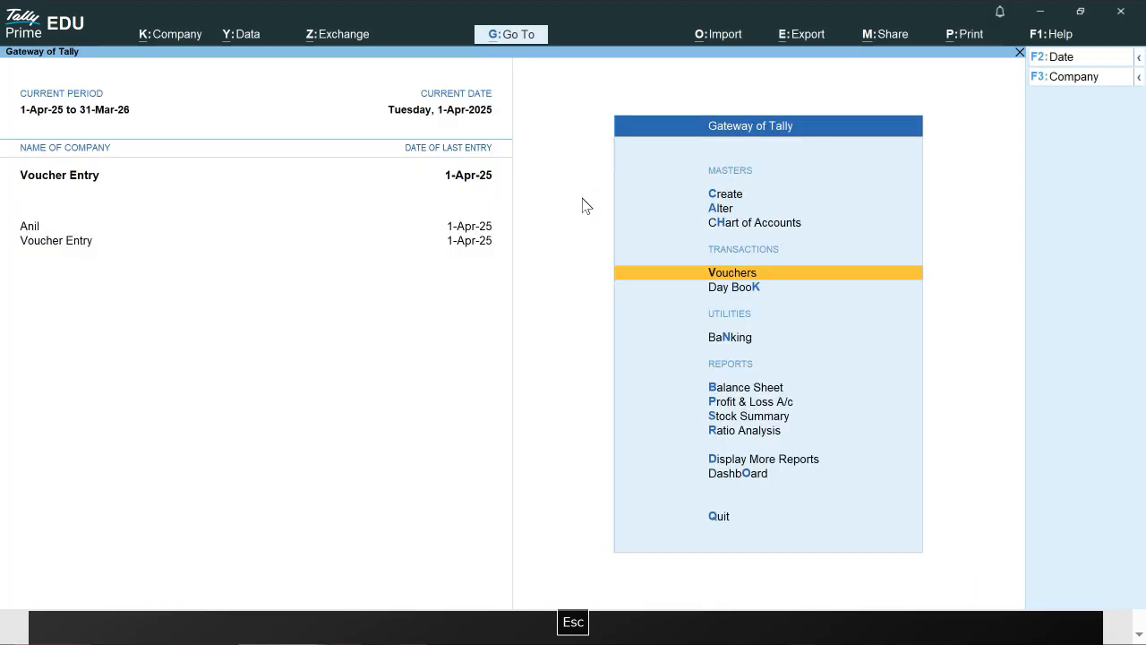
key(Return)
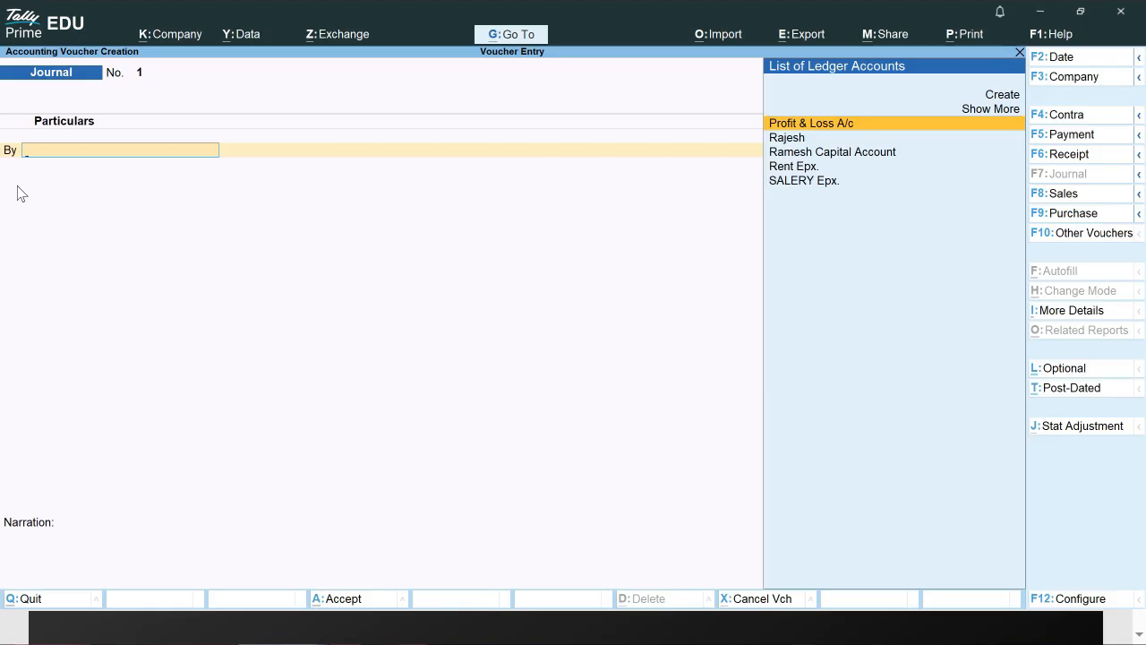
Start a new ledger from the Journal voucher's debit line and name it Tally Prime Software
key(Up)
key(Up)
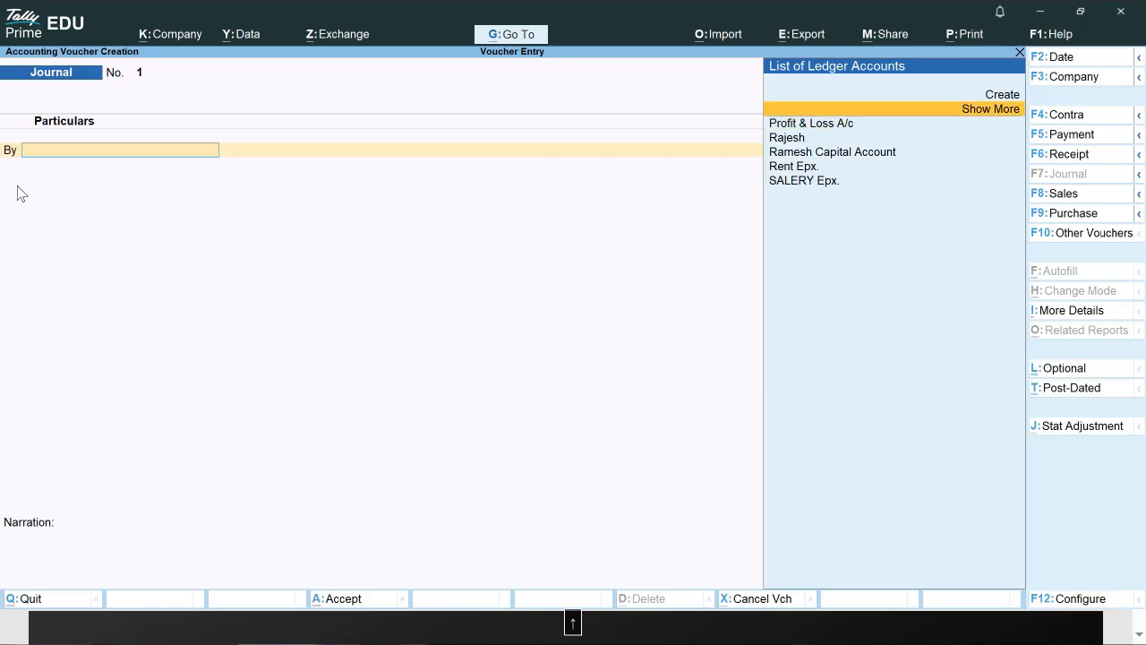
key(Return)
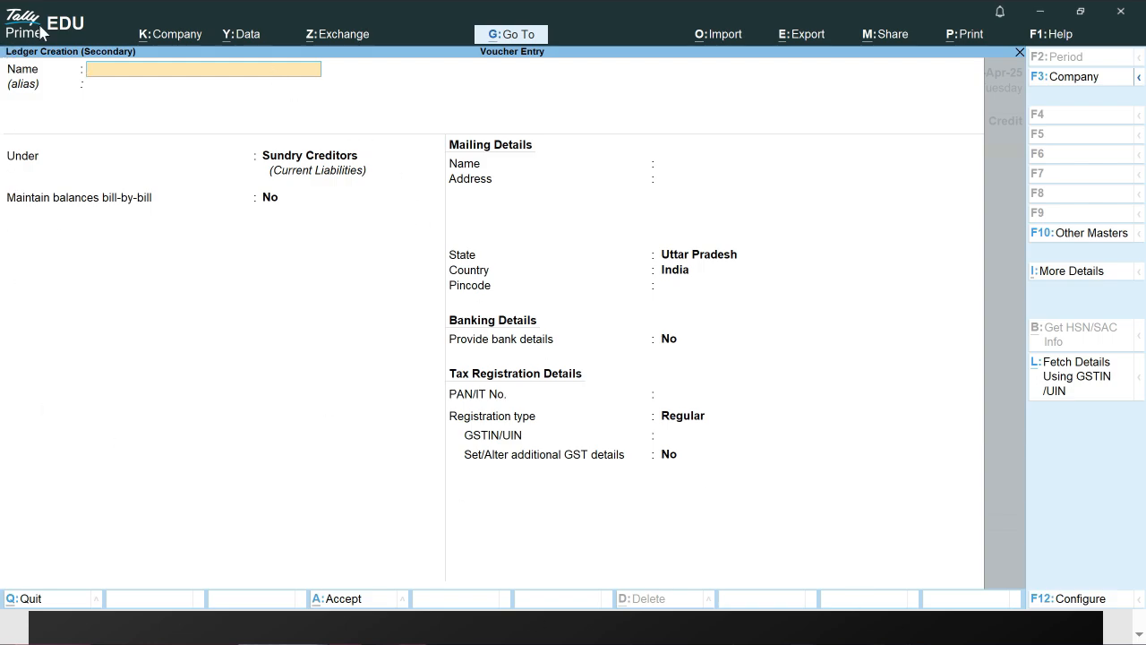
text(Tally Prime Soft)
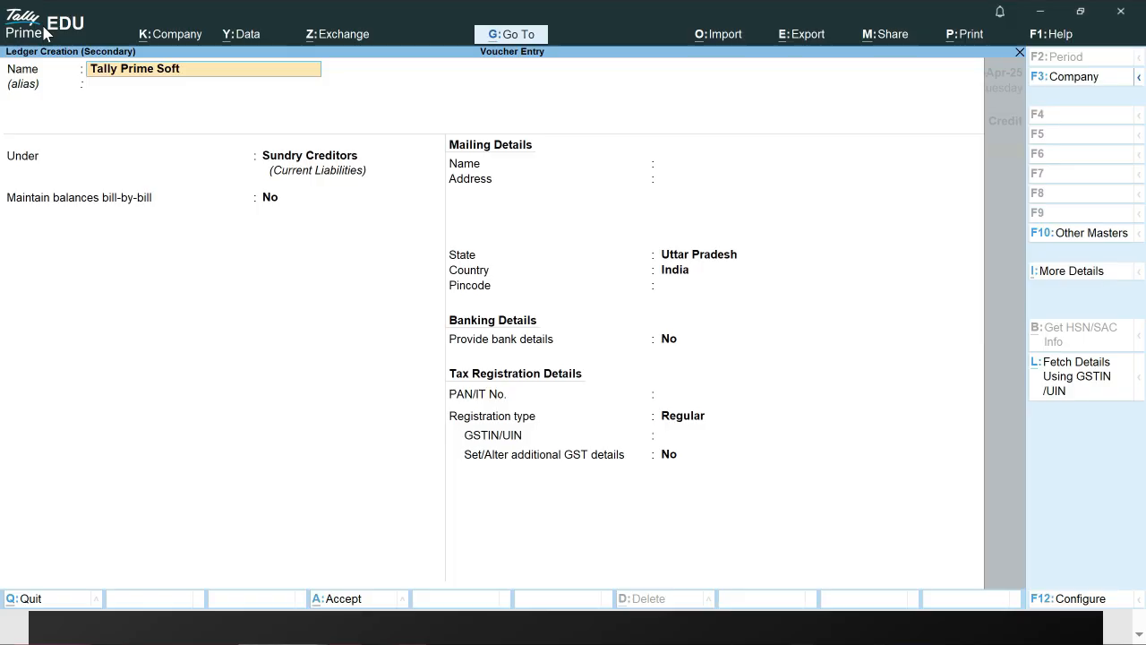
text(ware)
key(Return)
key(Return)
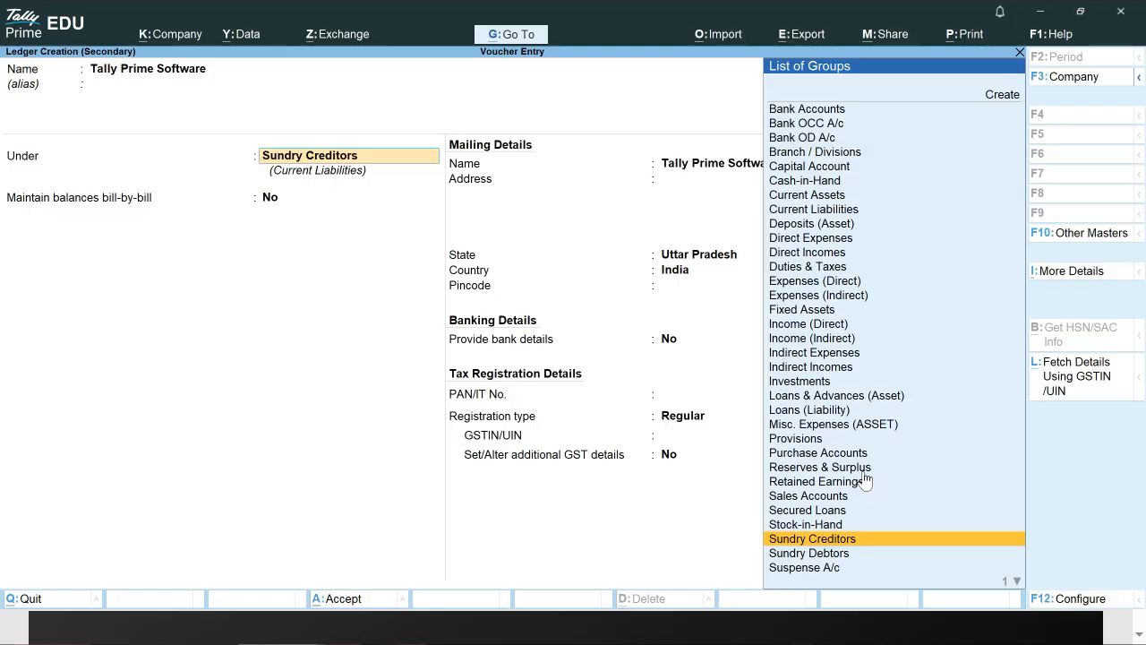
Save the Tally Prime Software ledger under Fixed Assets and debit it with 12500 in the Journal voucher
click(822, 312)
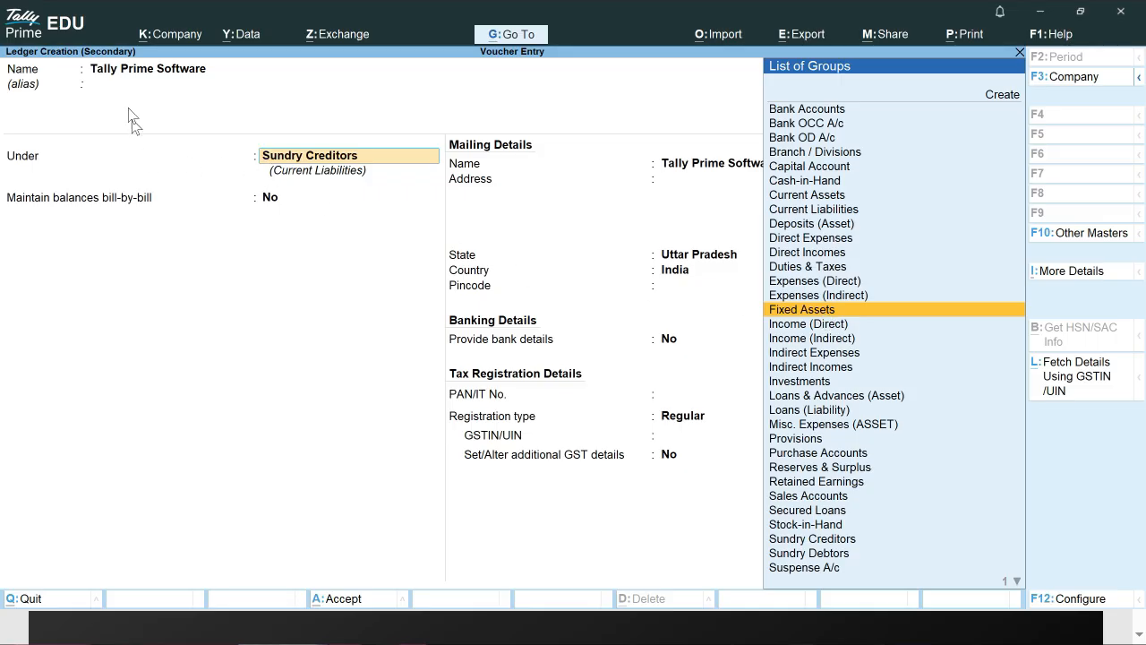
key(Return)
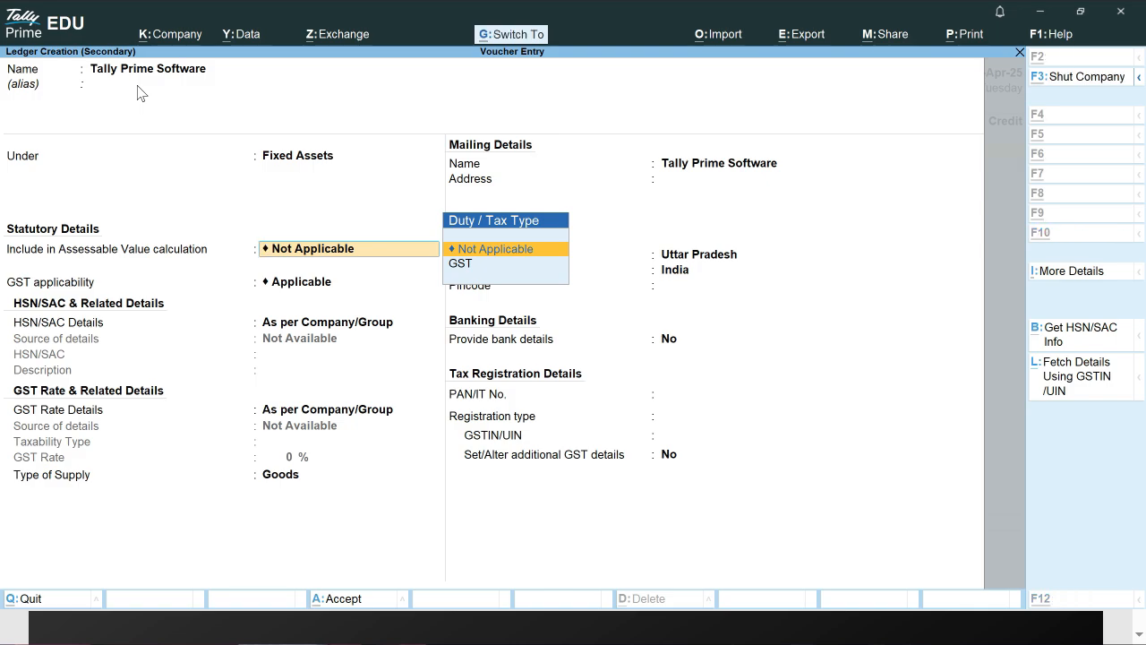
key(ctrl+a)
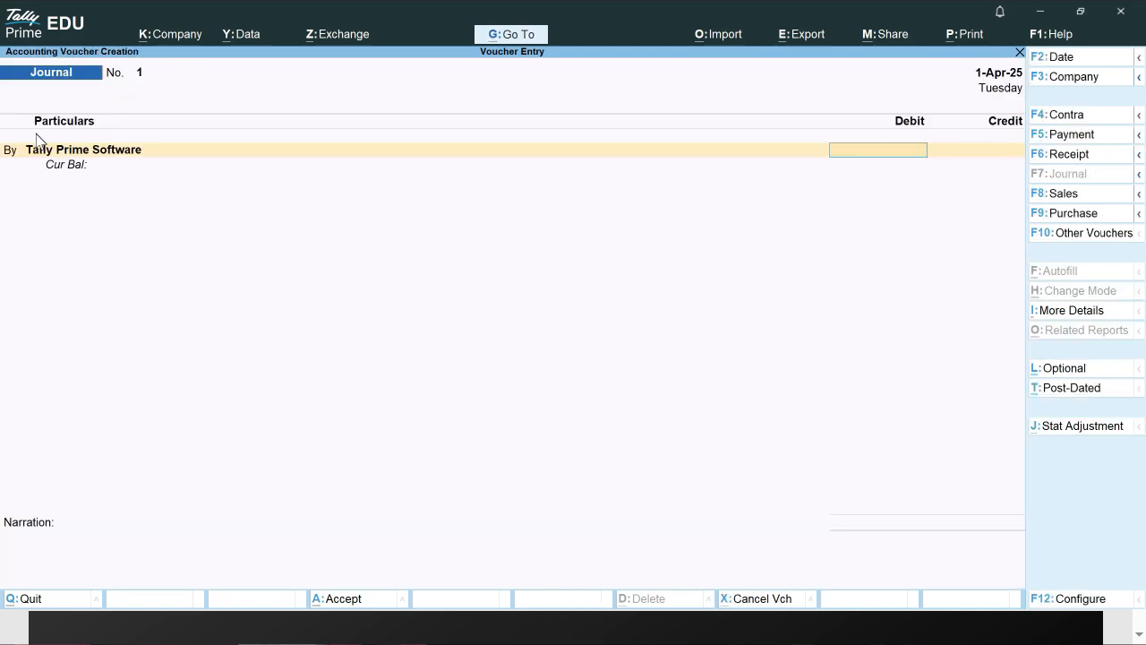
text(12500)
key(Return)
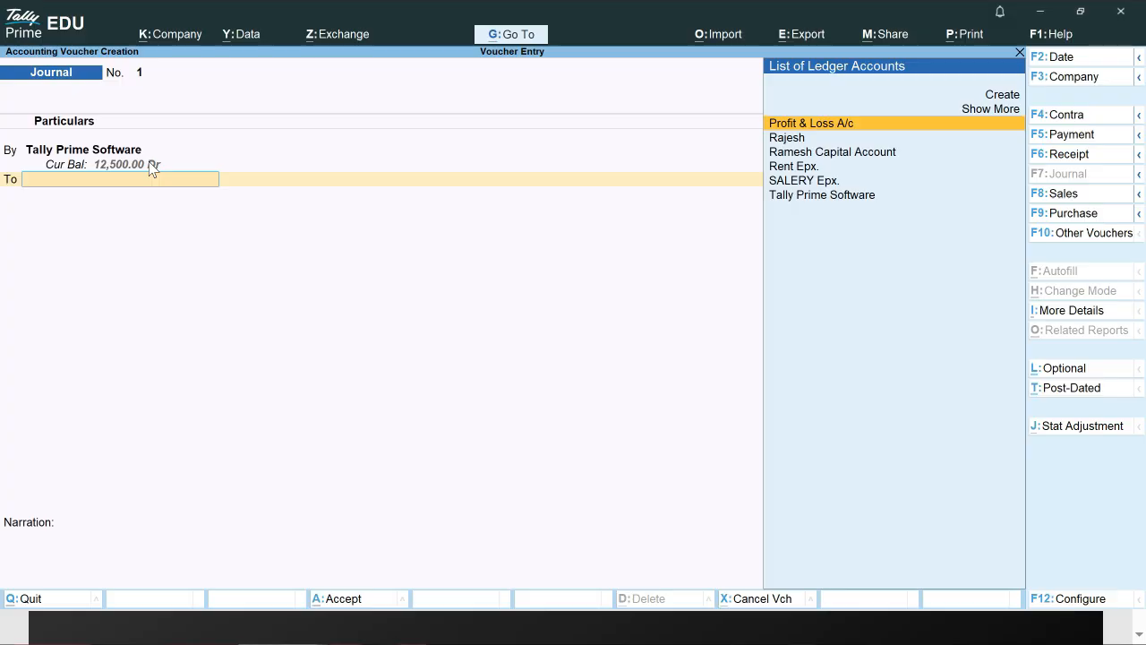
Start a new ledger from the Journal voucher's credit line and name it Tally Prime Company
key(Up)
key(Up)
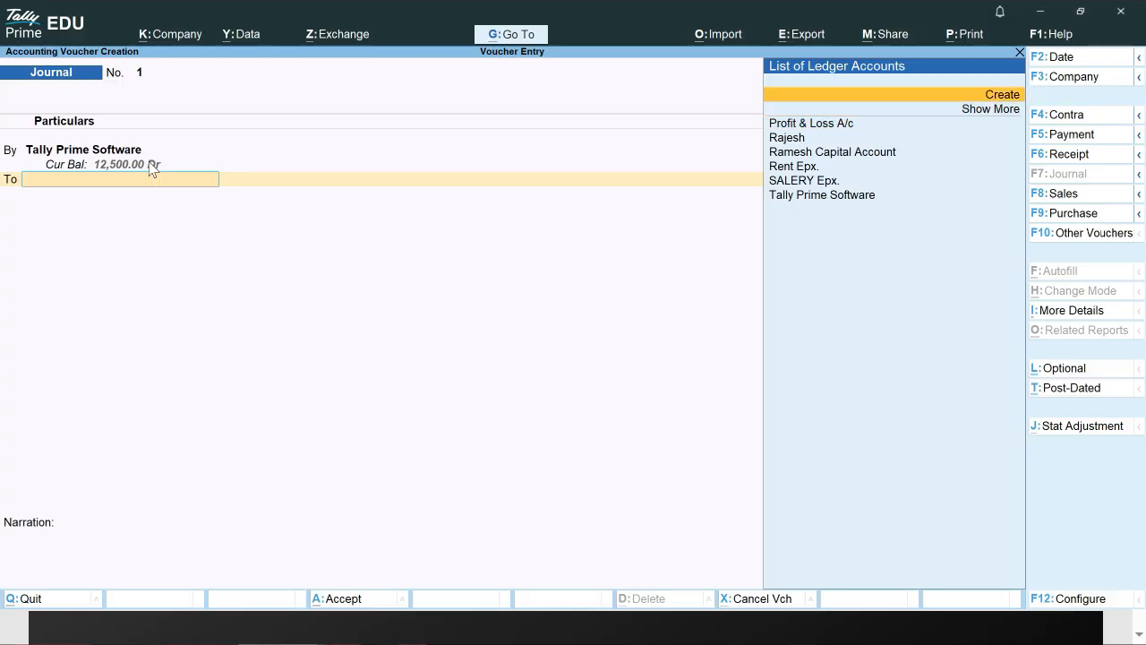
key(Return)
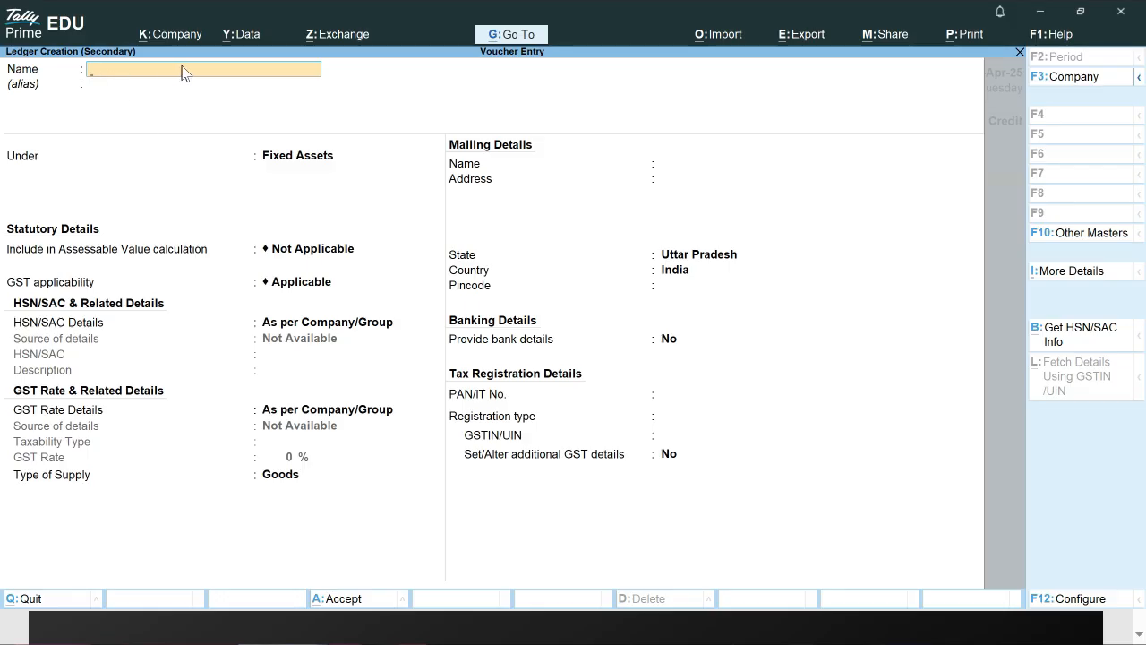
text(Tally Prime Compa)
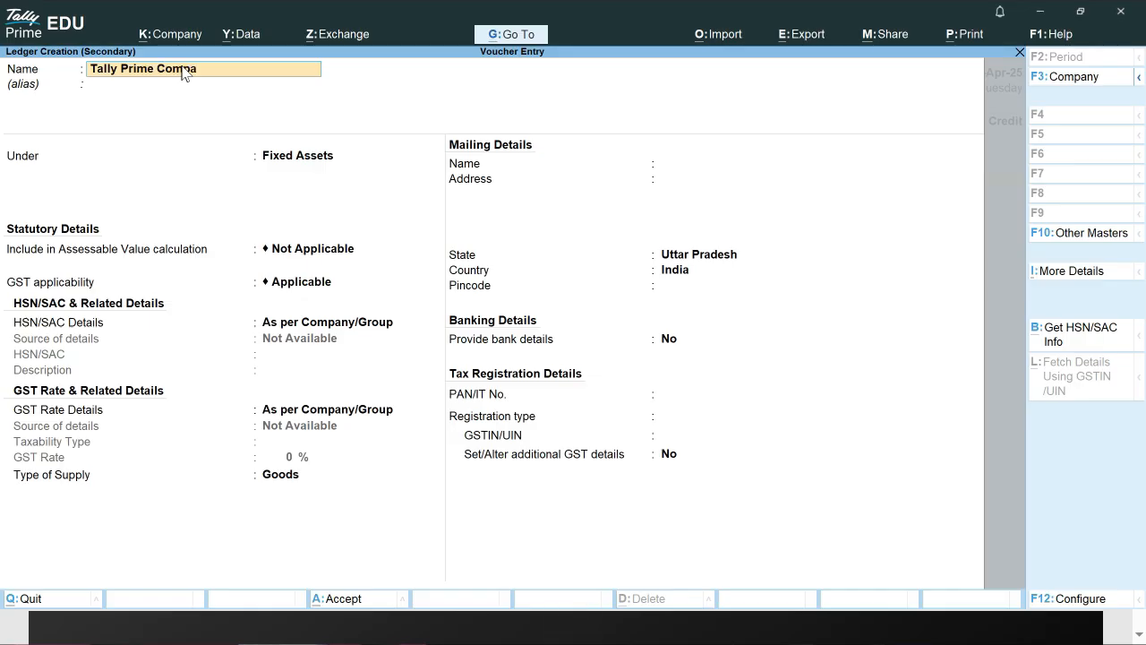
text(ny)
key(Return)
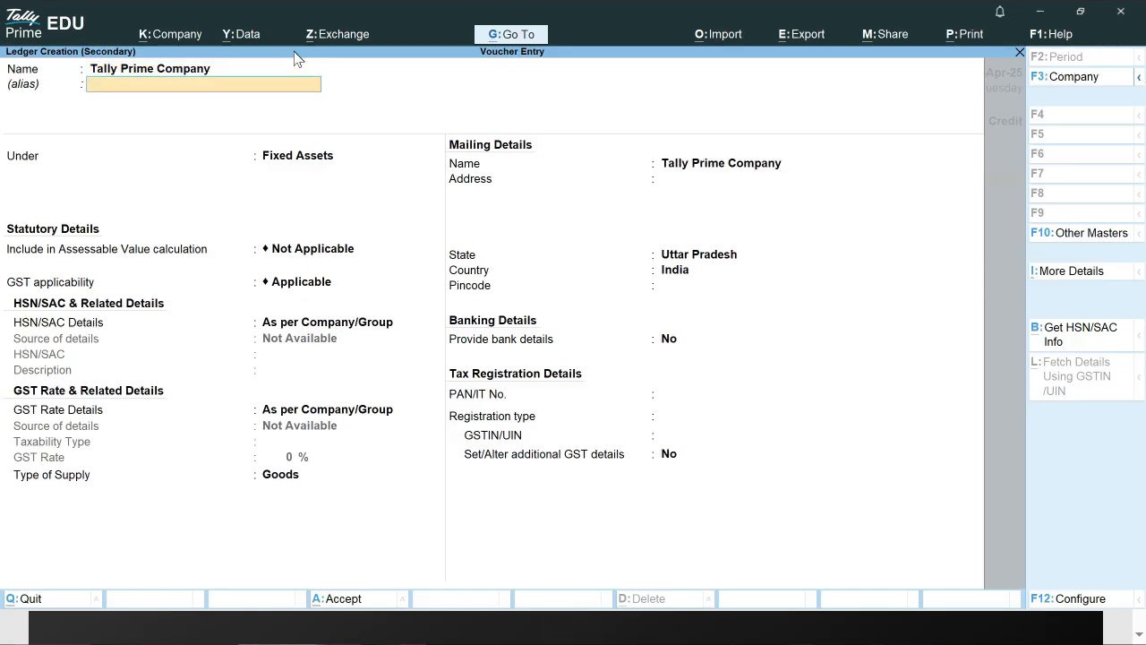
key(Return)
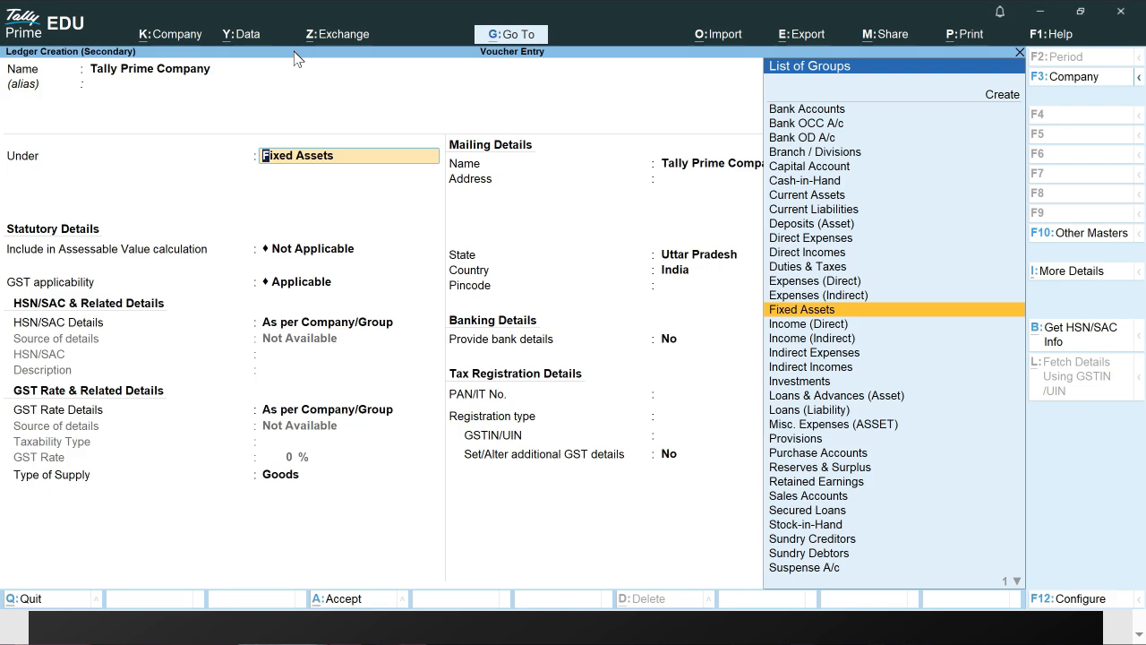
Save the Tally Prime Company ledger under Sundry Creditors for the Journal voucher's credit line
text(S)
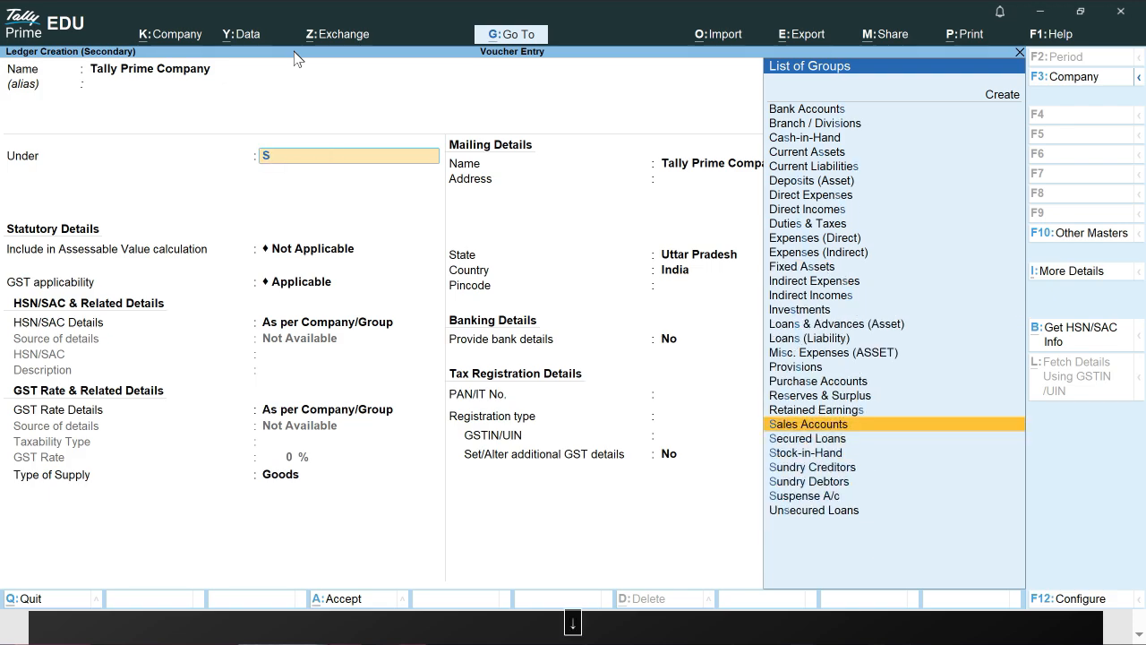
key(Down)
key(Down)
key(Down)
key(Return)
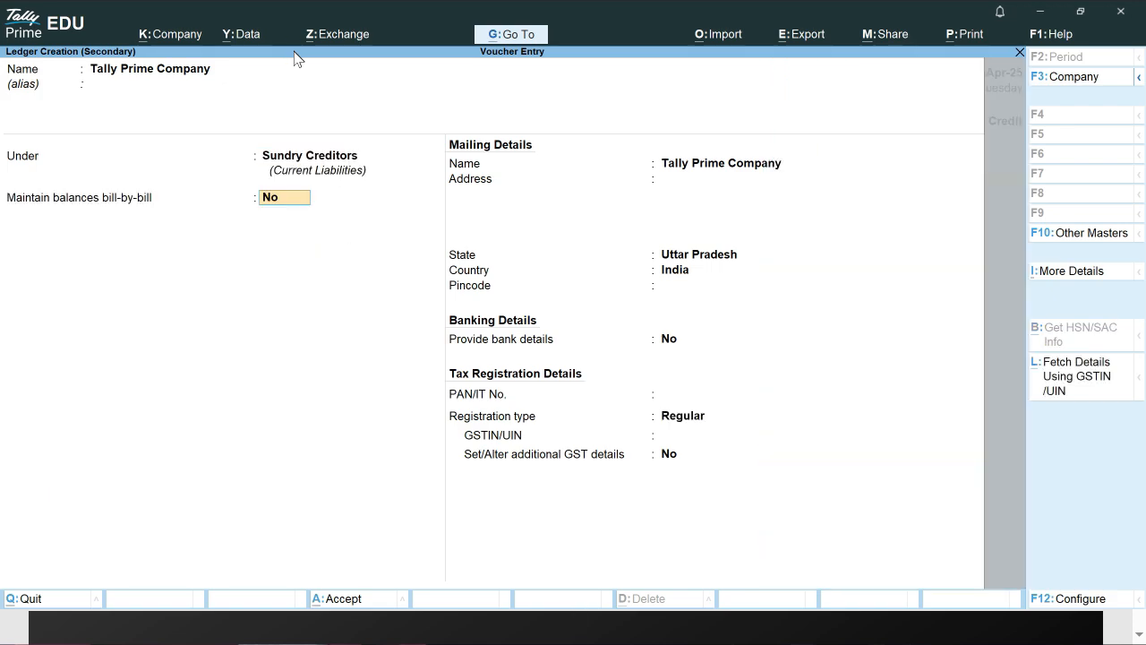
key(ctrl+a)
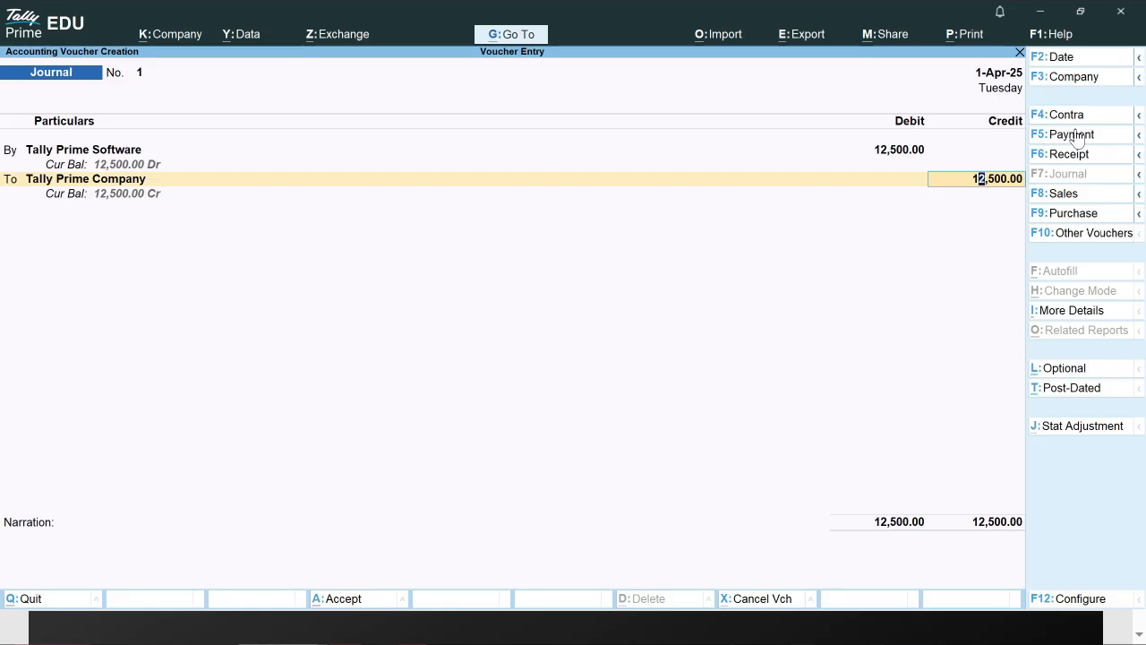
Credit Tally Prime Company with 12,500, leave the narration blank, and accept the Journal voucher
key(Return)
key(Return)
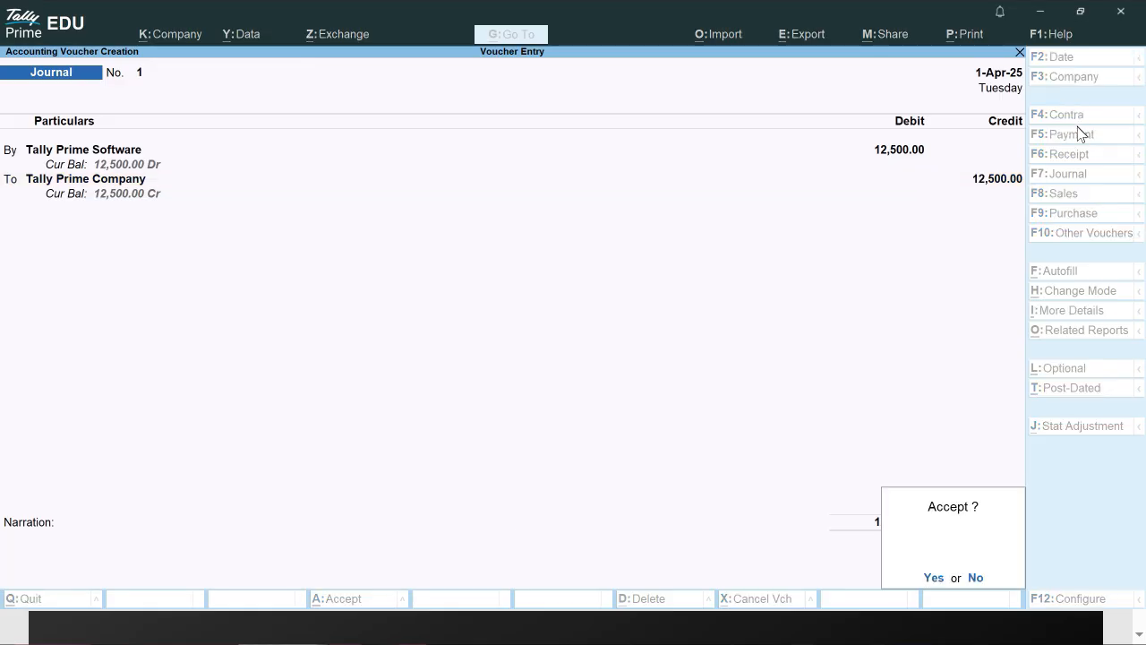
key(Return)
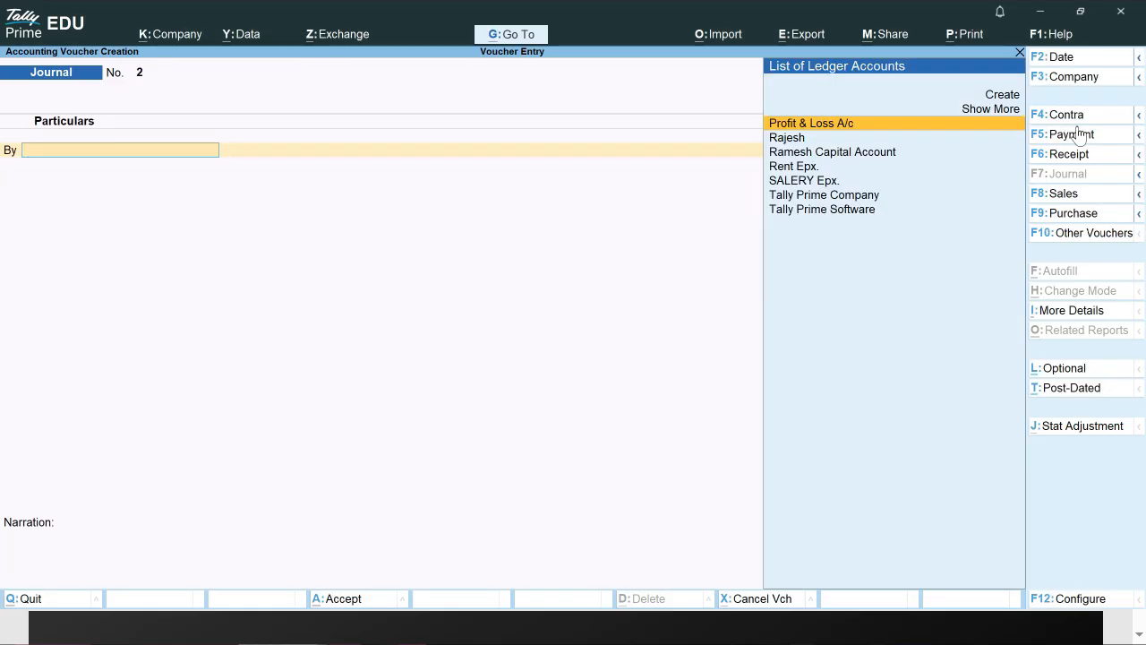
Create a Mobile ledger under Fixed Assets from the new Journal voucher's debit line and debit it with 10000
key(Up)
key(Up)
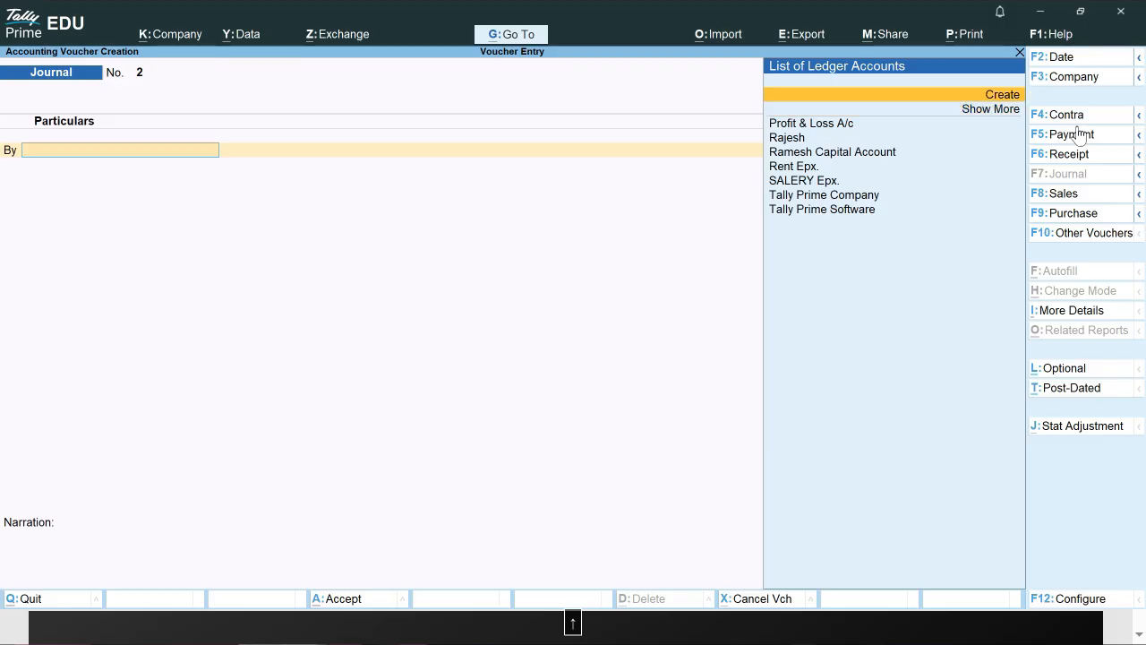
key(Return)
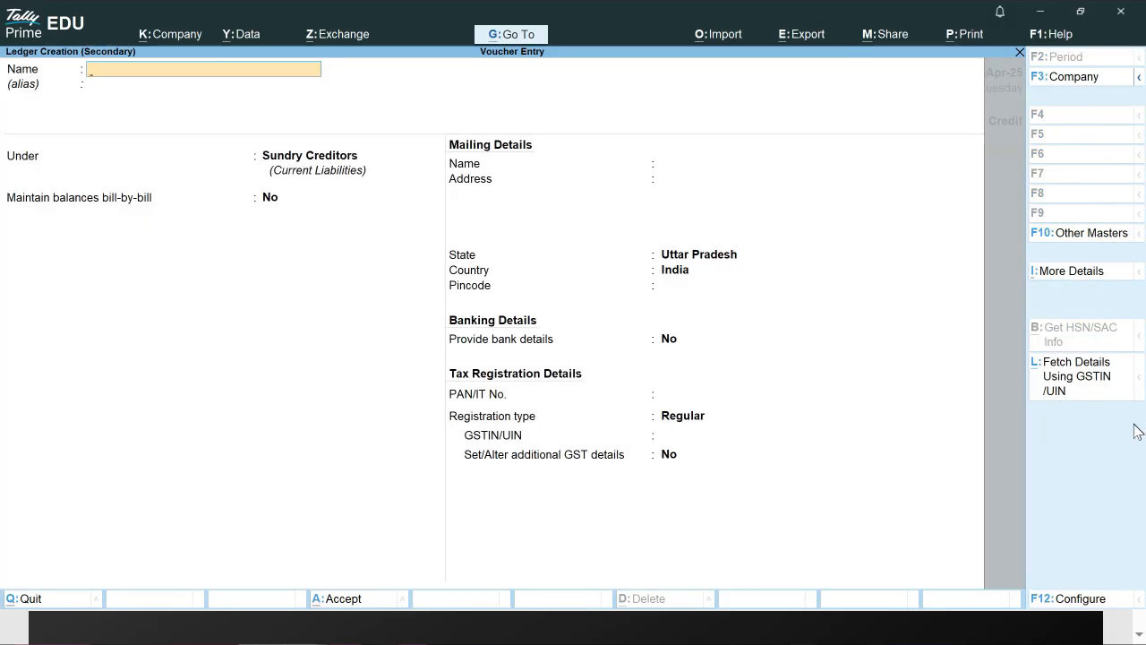
text(Mobile)
key(Return)
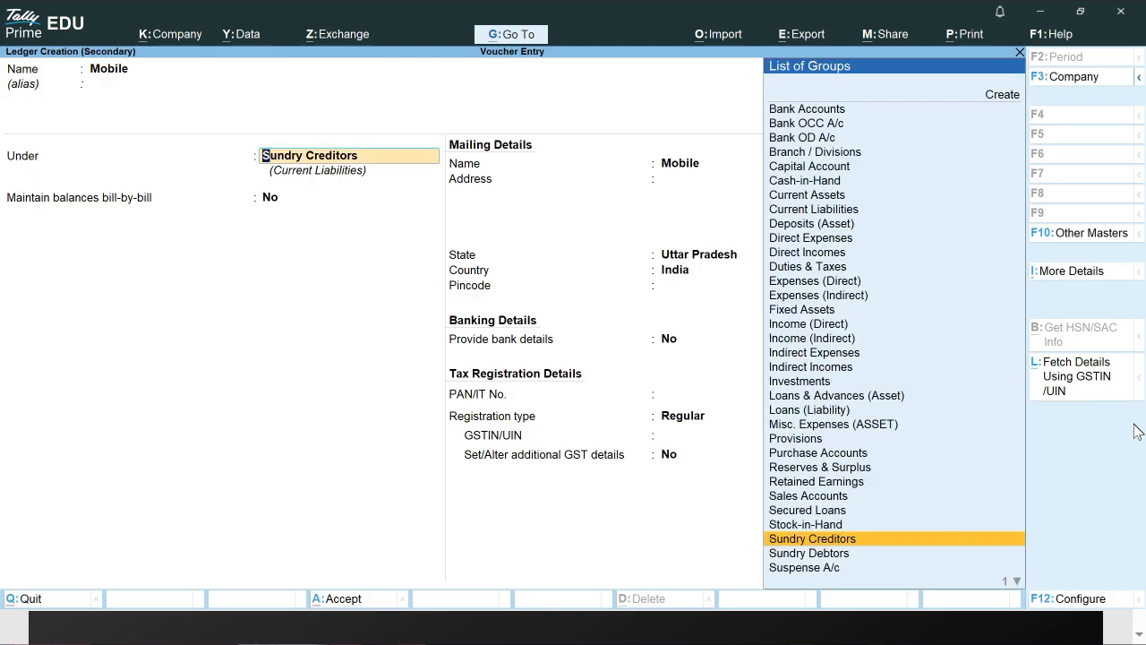
text(F)
key(Return)
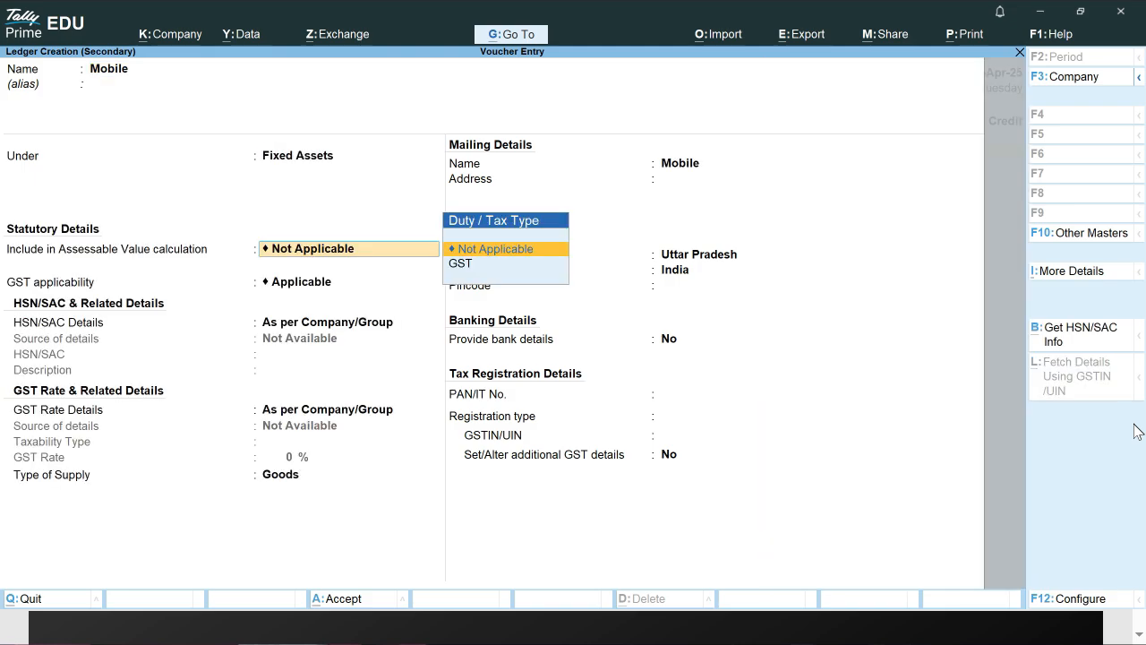
key(ctrl+a)
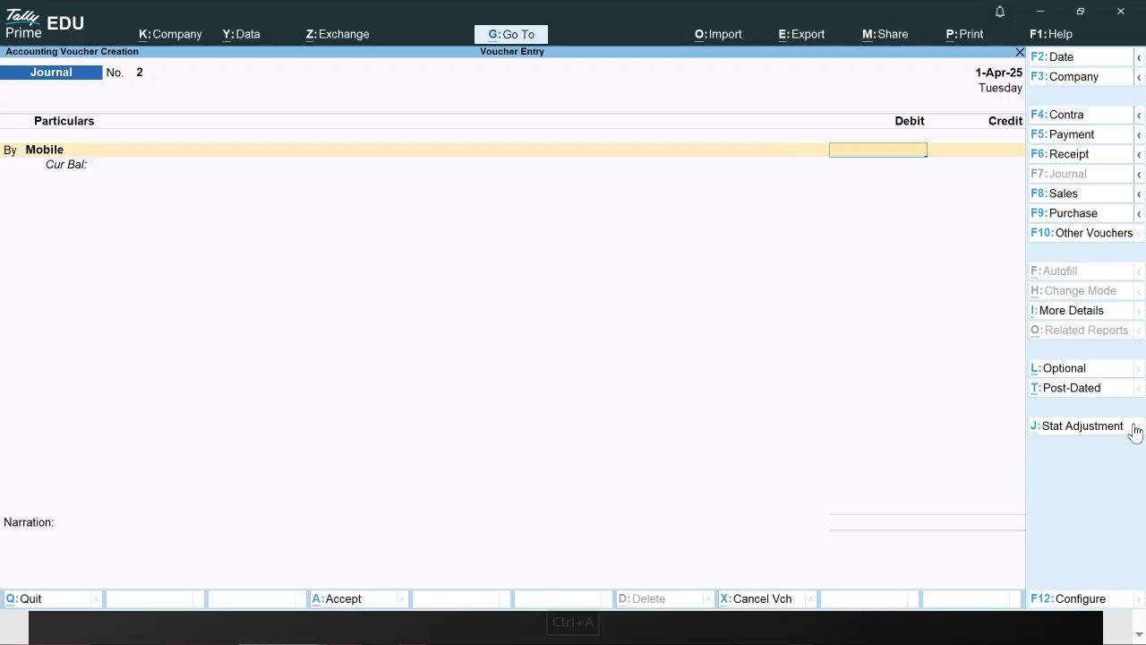
text(10000)
key(Return)
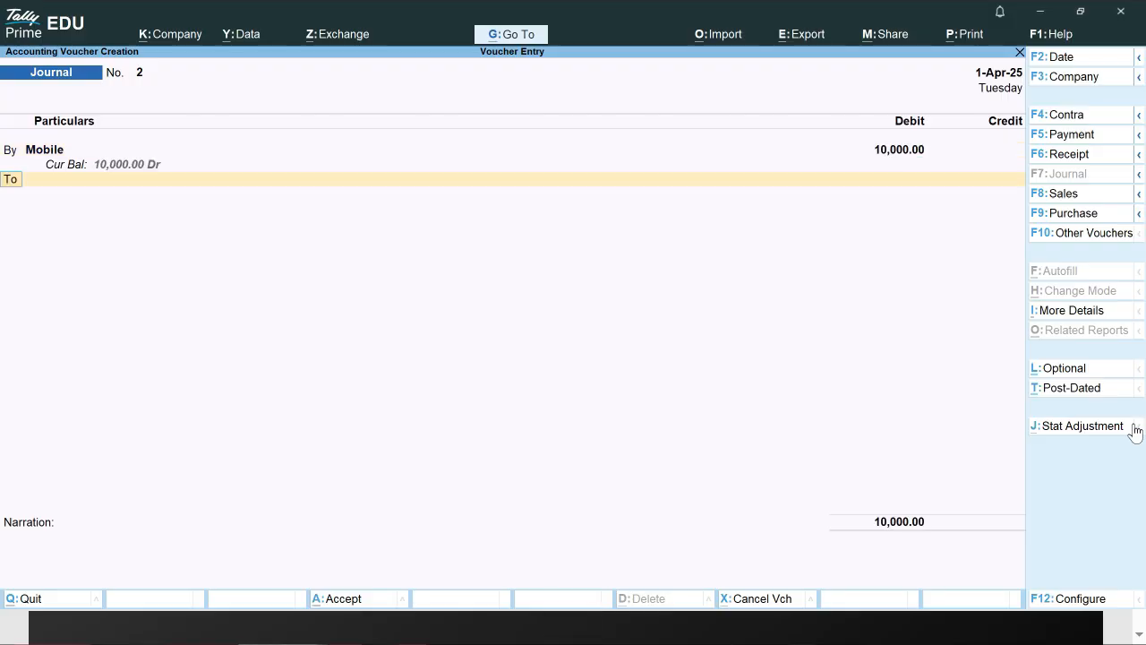
Create an Ak Mobile ledger under Sundry Creditors from the Journal voucher's credit line
key(Up)
key(Up)
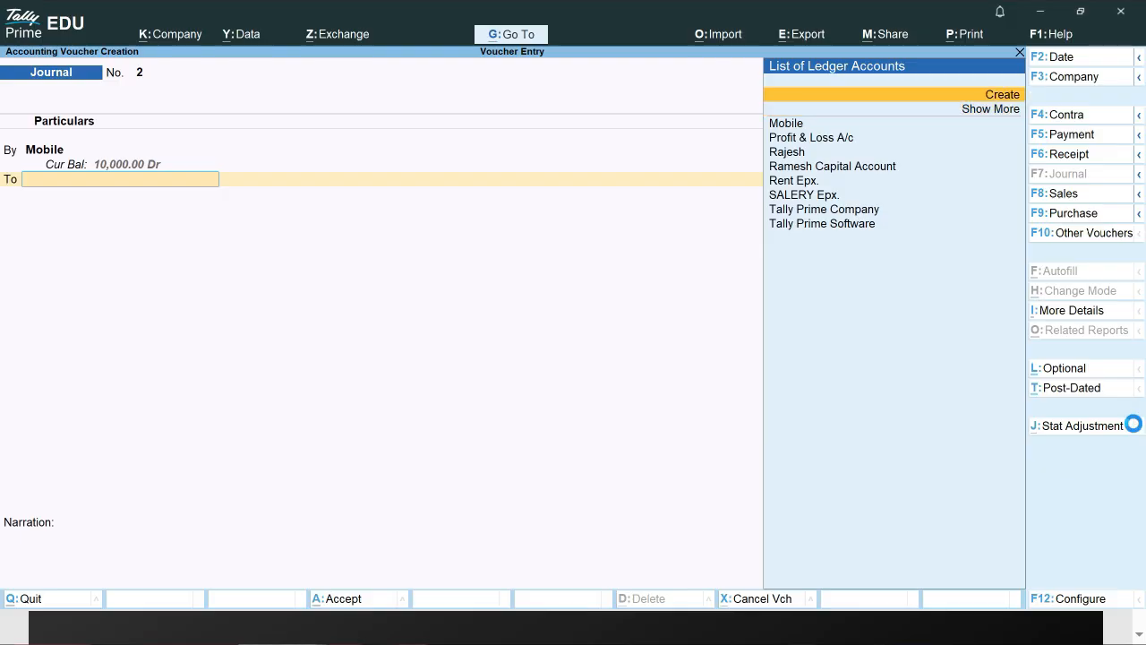
key(Return)
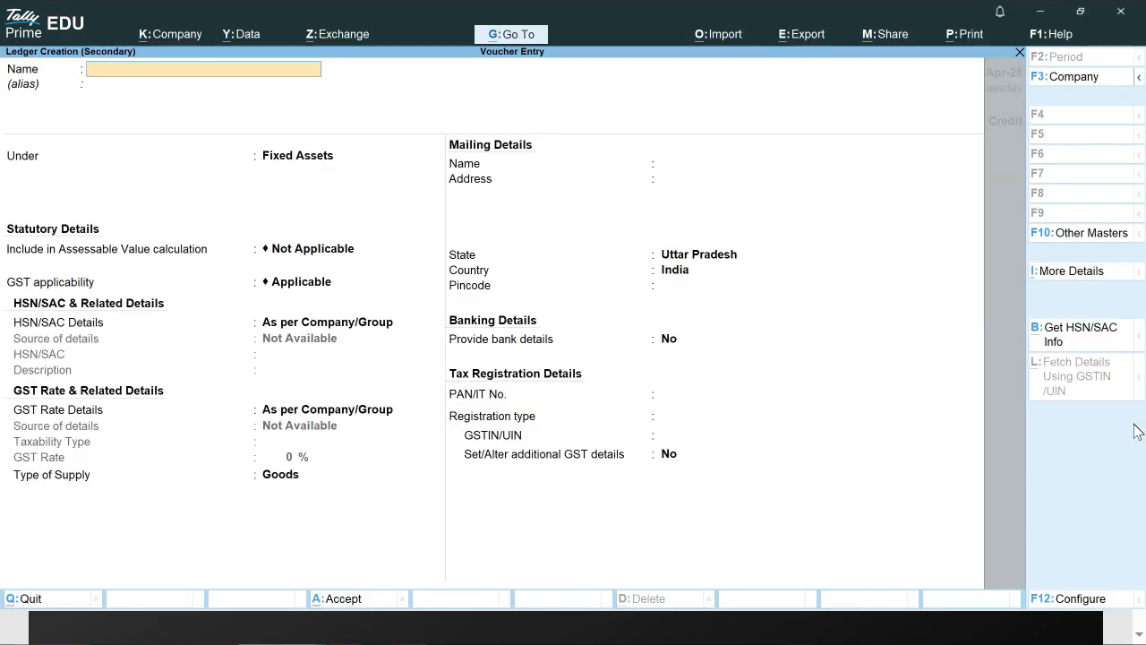
text(Ak Mobile)
key(Return)
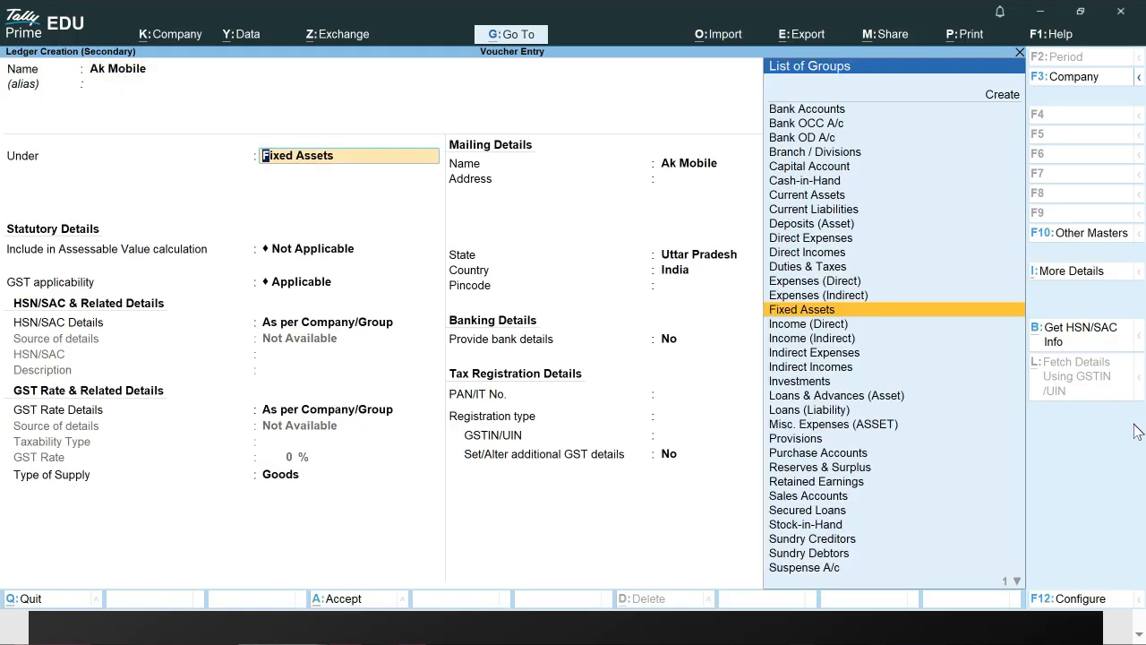
text(S)
key(Down)
key(Down)
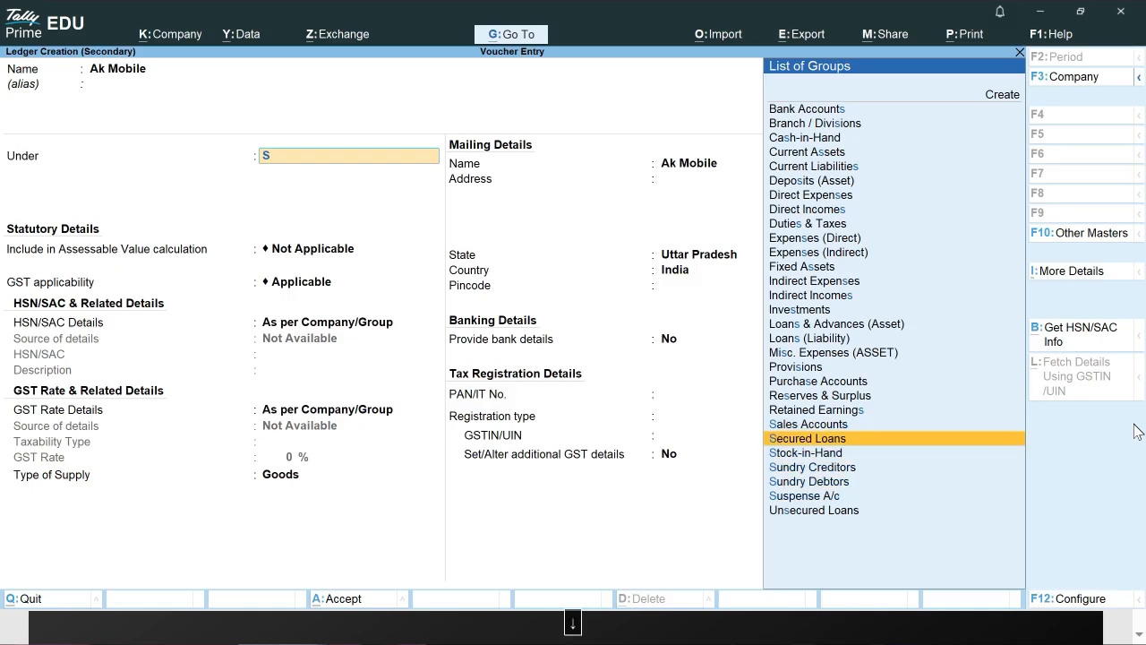
key(Down)
key(Return)
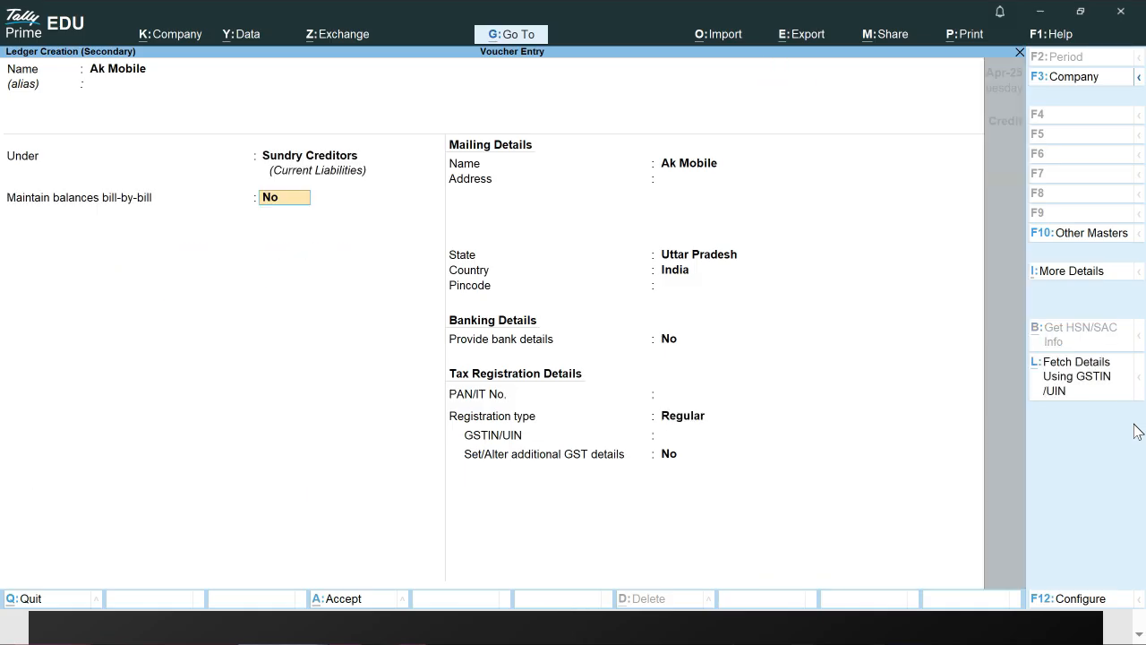
key(ctrl+a)
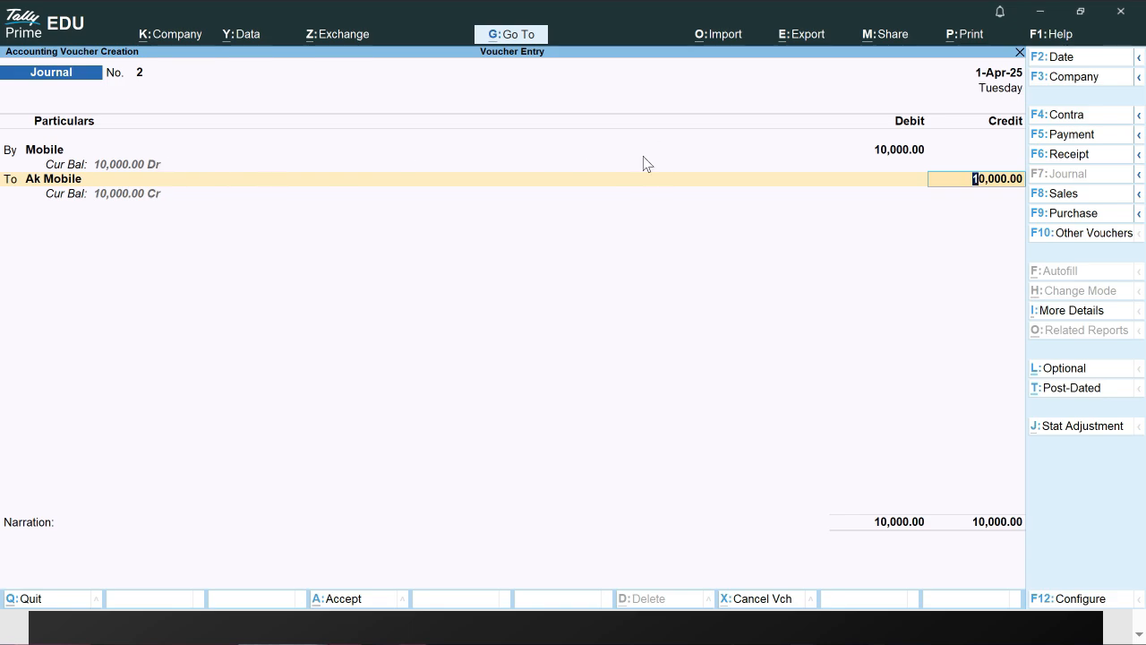
Credit Ak Mobile with 10,000, leave the narration blank, and accept the Journal voucher
key(Return)
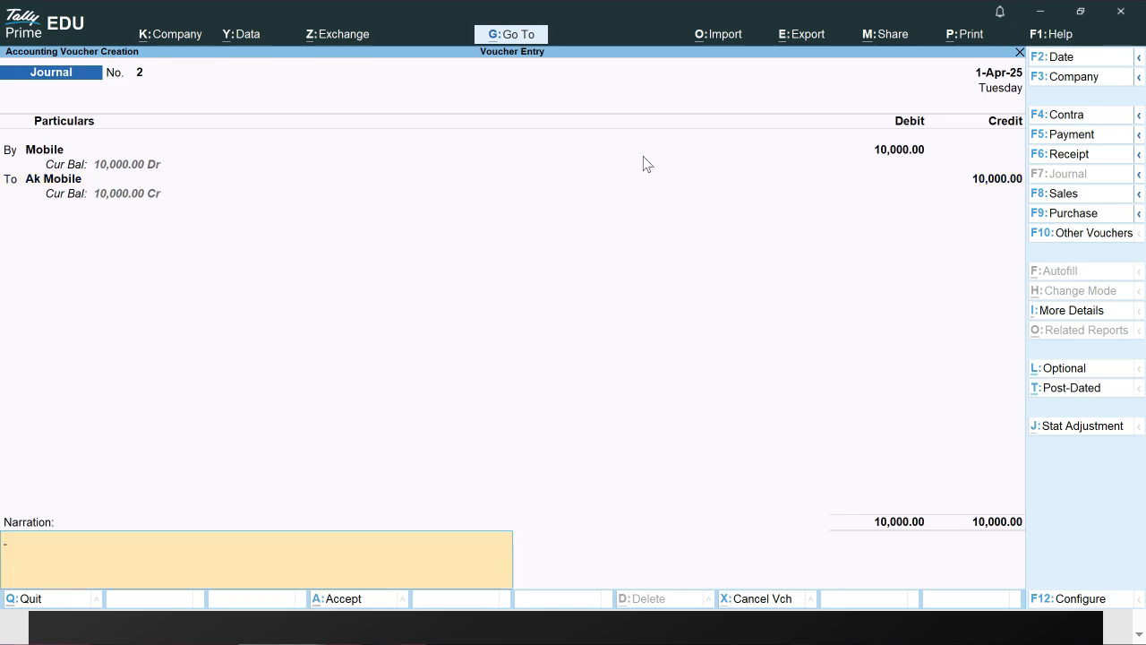
key(Return)
key(Return)
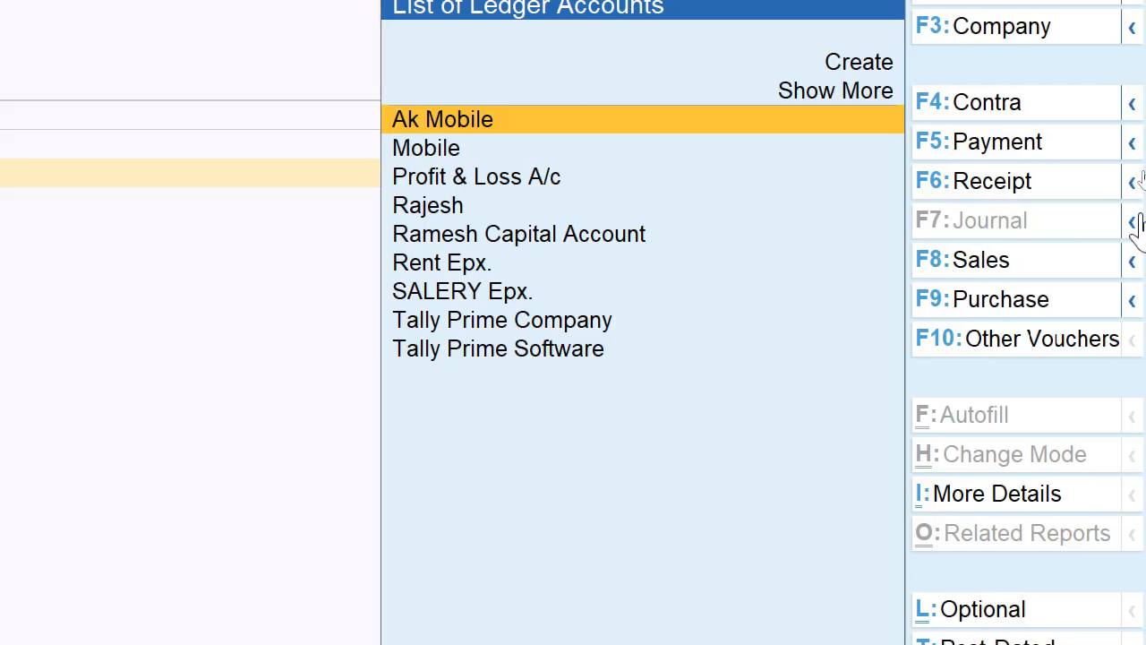
Review the alternate voucher types grouped with Journal and switch the voucher entry to Stock Journal
click(1134, 222)
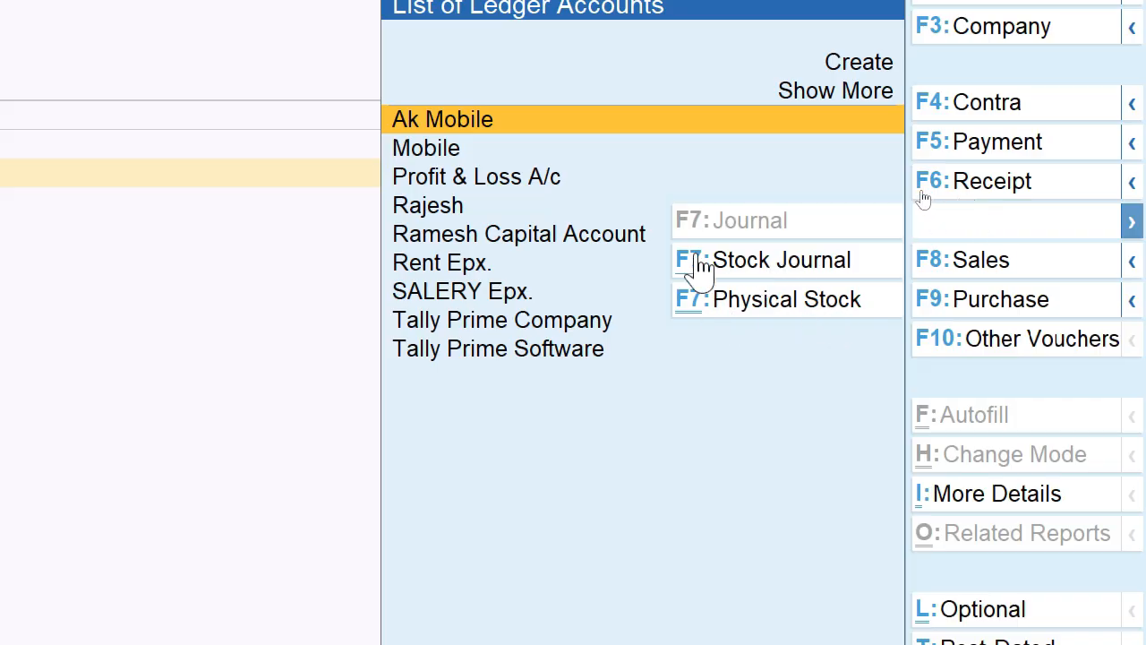
click(84, 317)
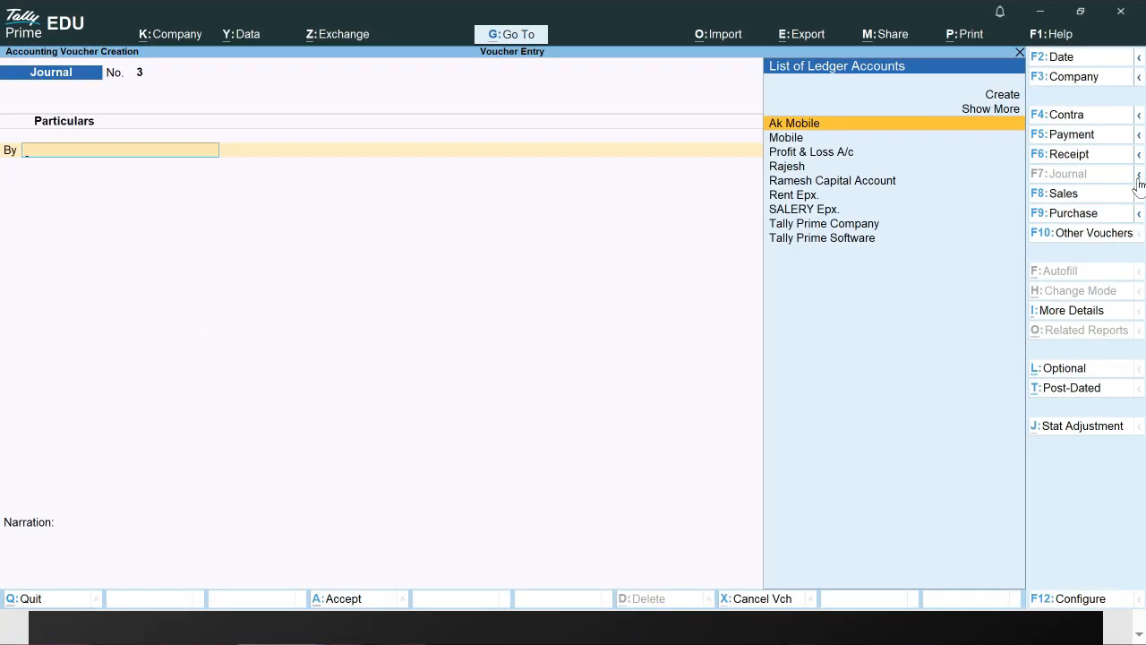
key(alt)
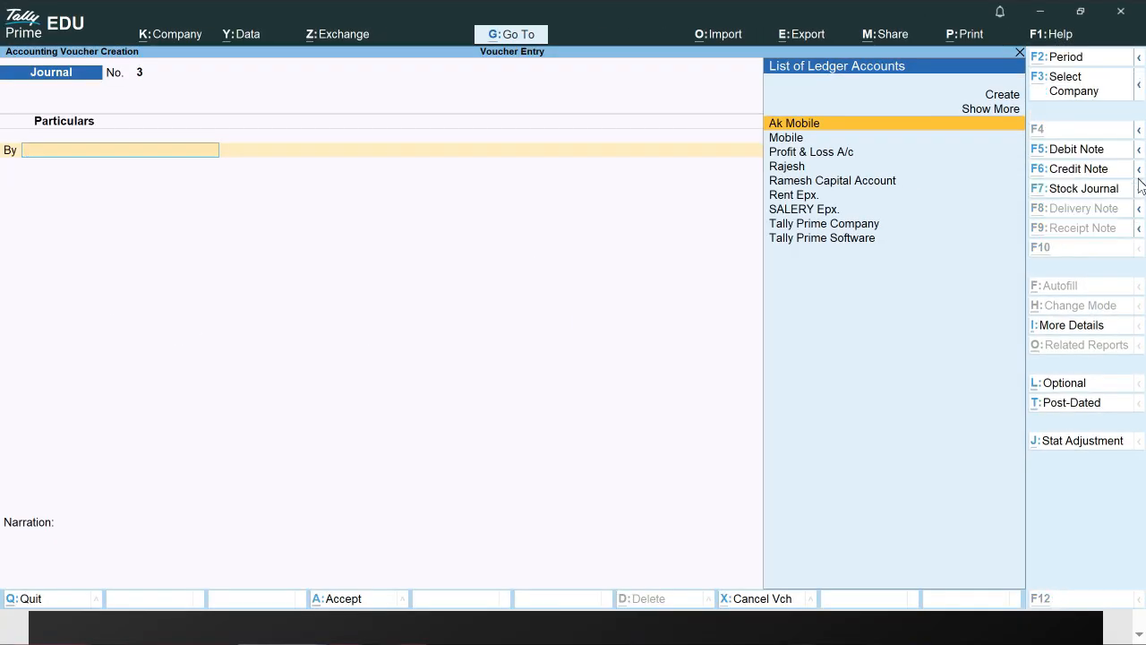
click(1077, 201)
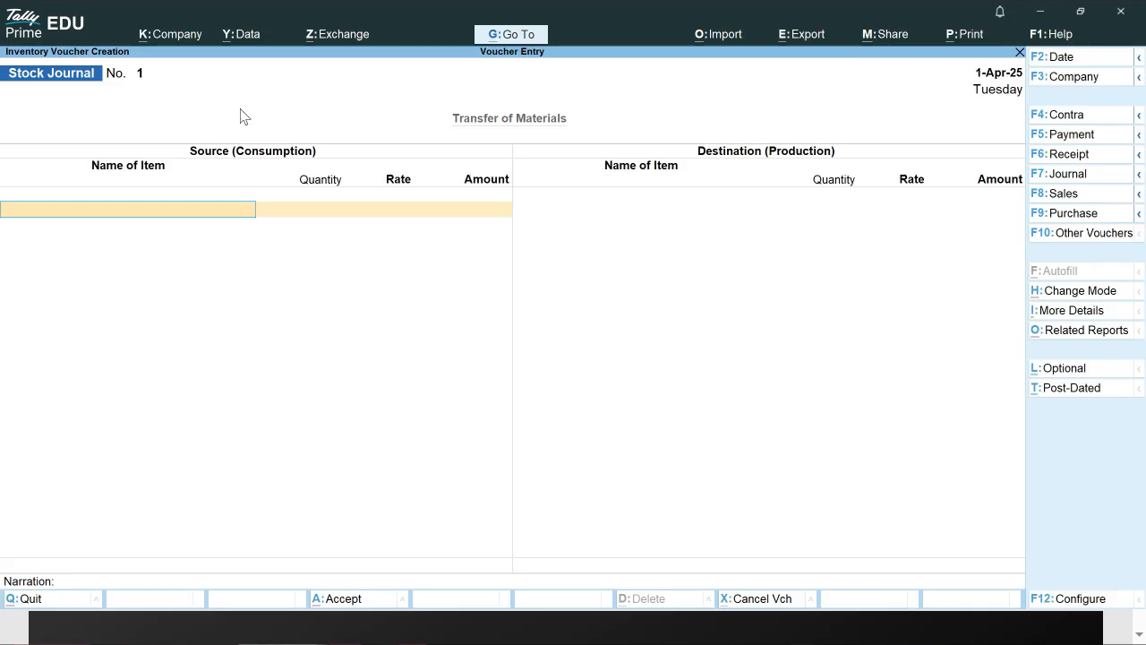
Start a new stock item from the Stock Journal's Source (Consumption) side, name it Milk, and keep it under Primary
key(space)
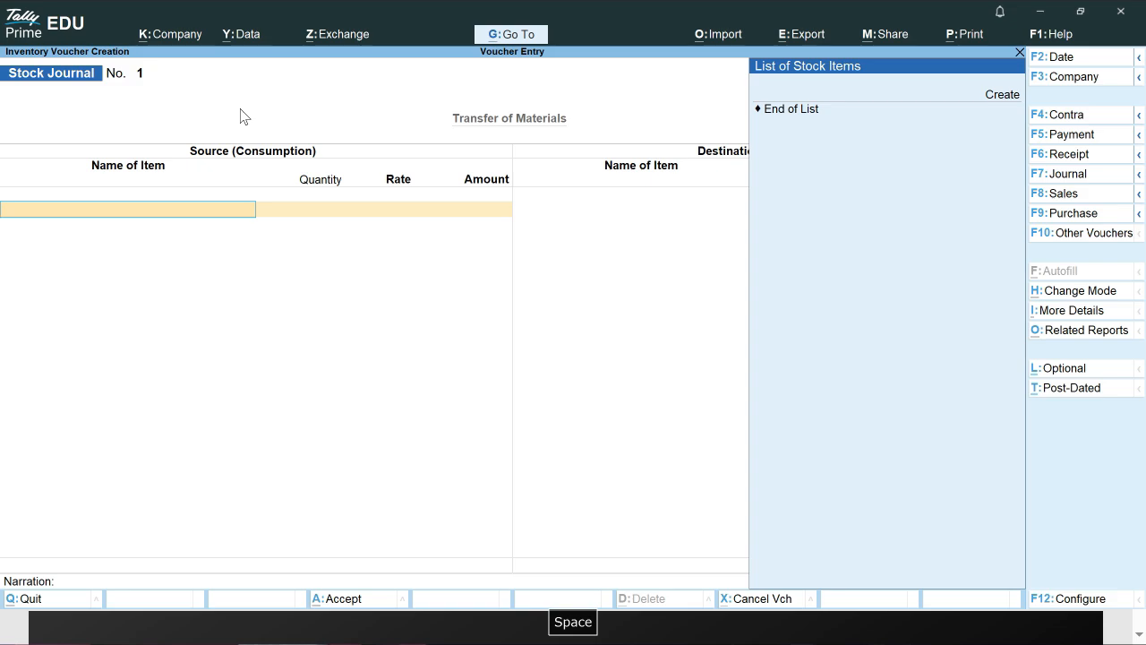
key(Up)
key(Up)
key(Return)
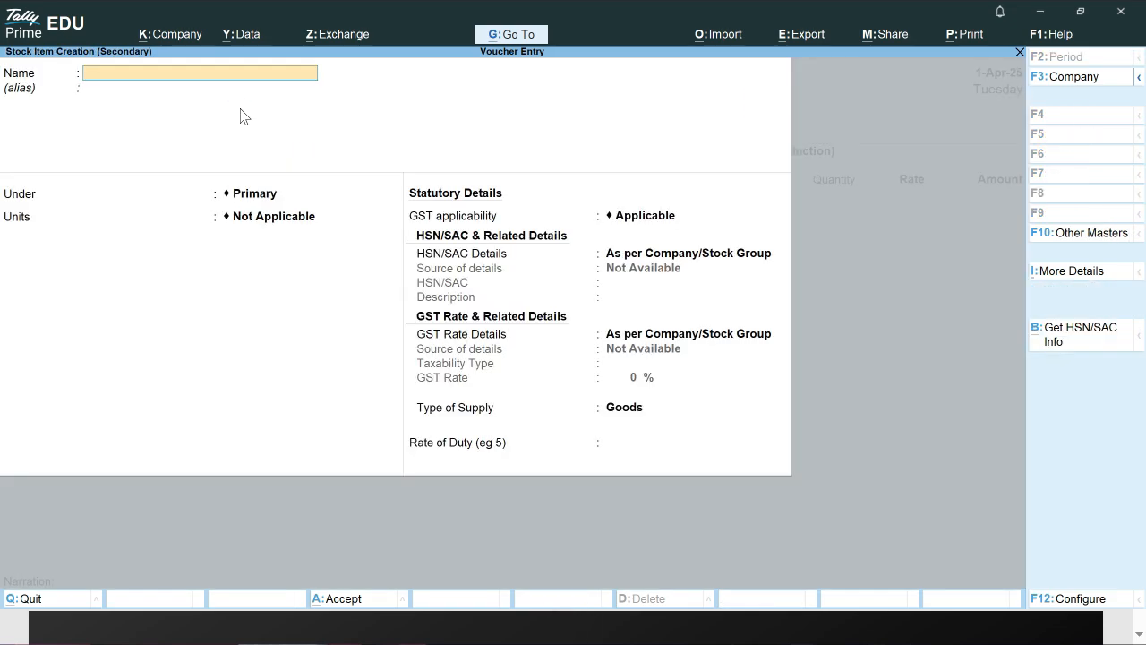
text(Milk)
key(Return)
key(Return)
key(Return)
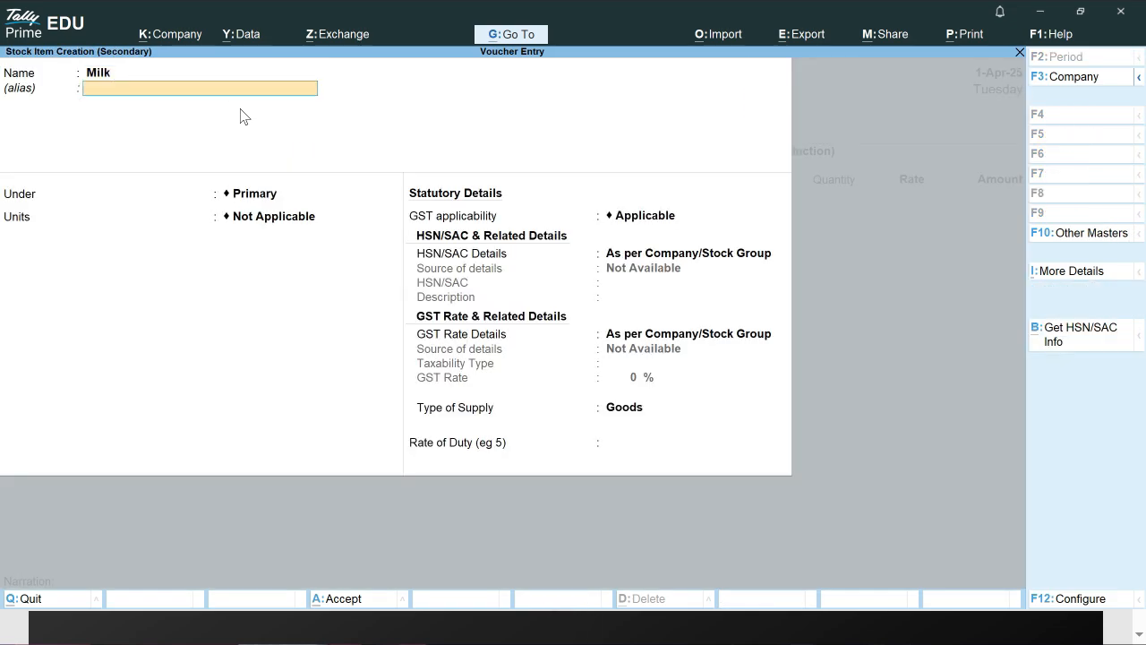
Start a new simple unit of measure for the Milk item and enter pcs as its symbol
key(Up)
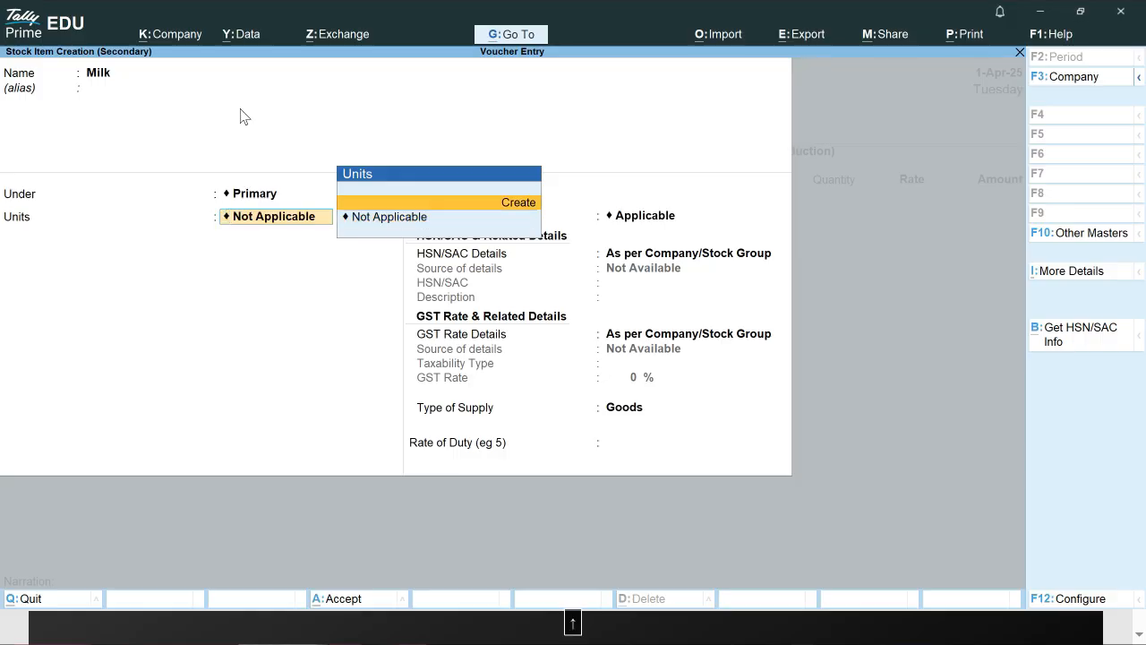
key(Return)
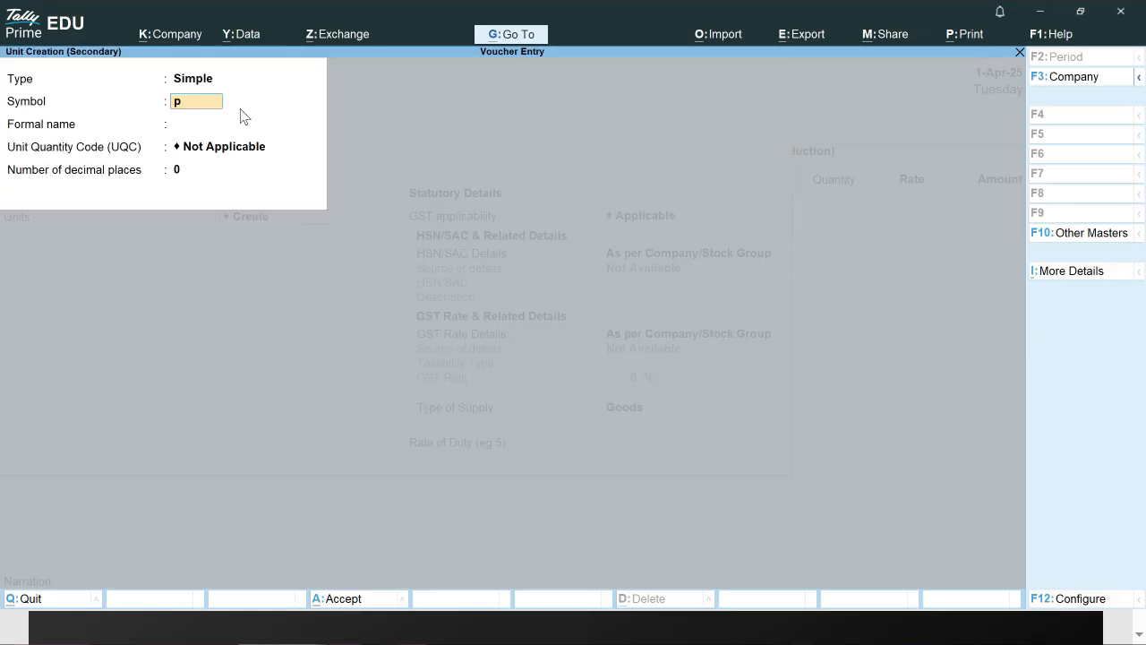
key(Return)
key(Return)
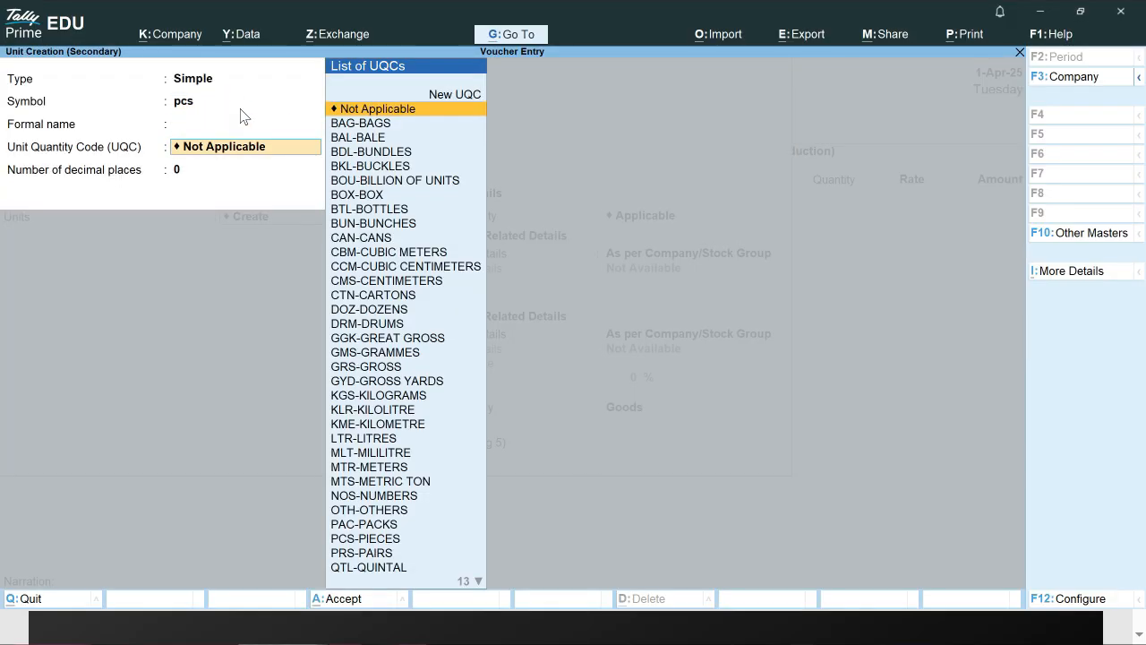
key(BackSpace)
key(BackSpace)
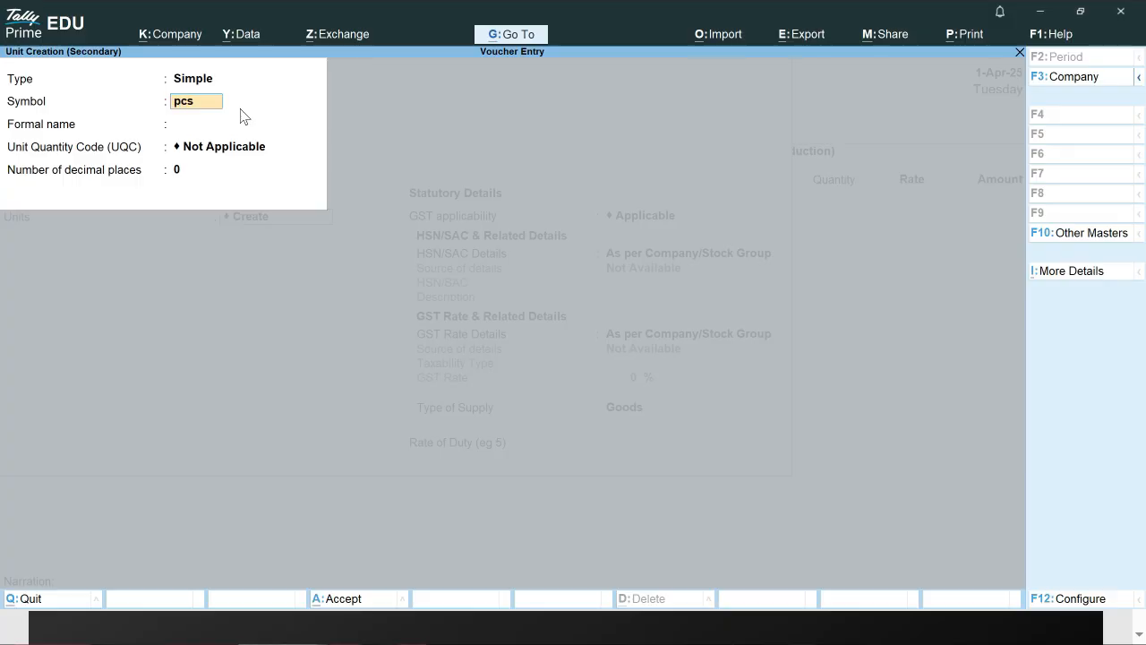
Set the new unit's symbol to Liter and its Unit Quantity Code to LTR-LITRES
text(Liter)
key(Return)
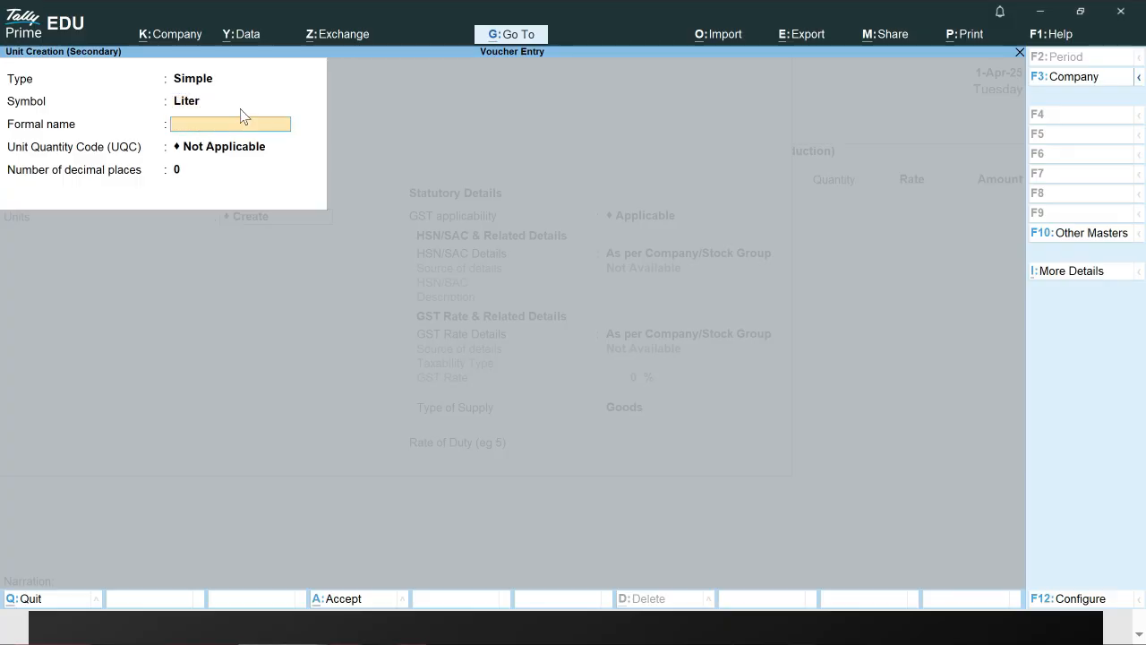
key(Return)
text(l)
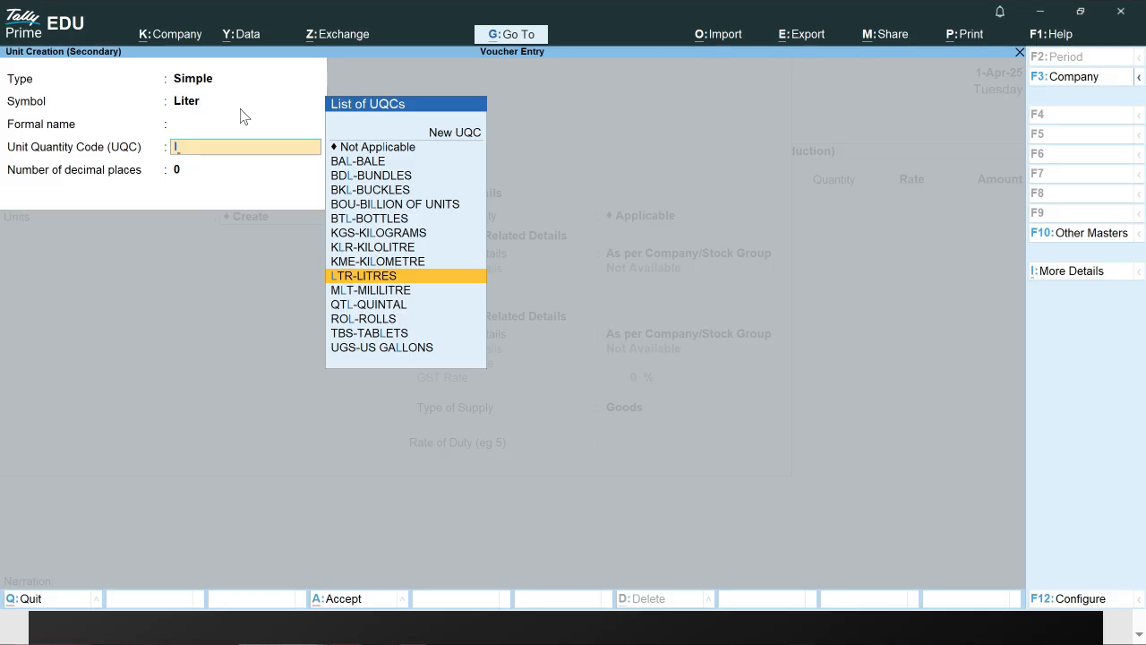
key(Return)
Change the unit's symbol to ltr and save it as the Milk item's unit
key(BackSpace)
key(BackSpace)
key(BackSpace)
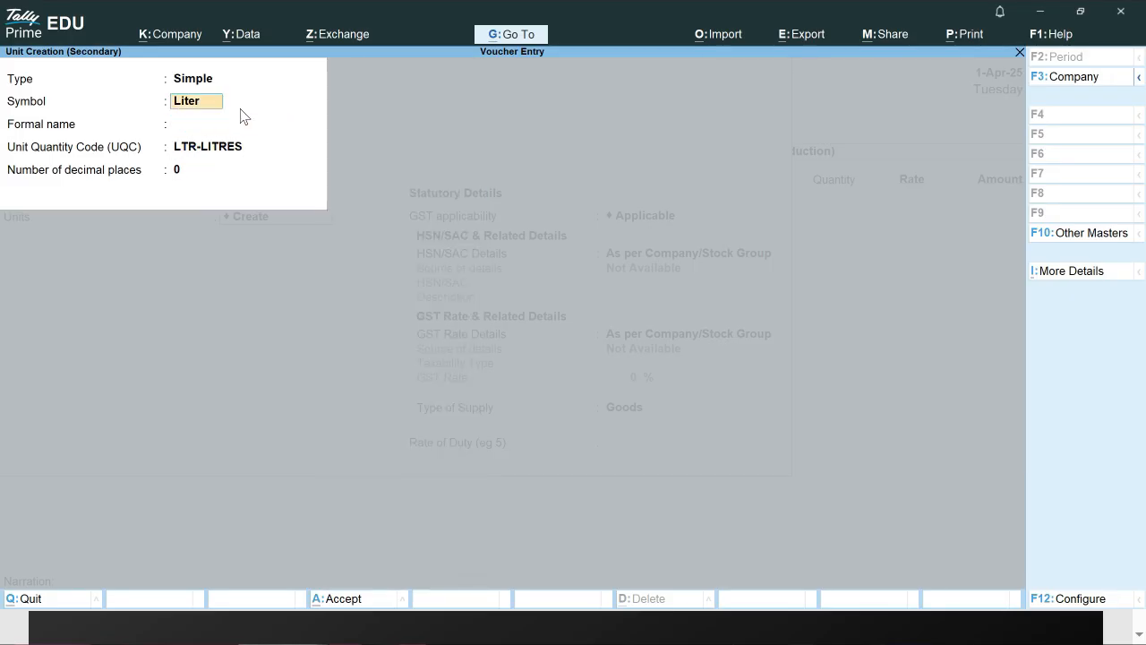
key(BackSpace)
key(Return)
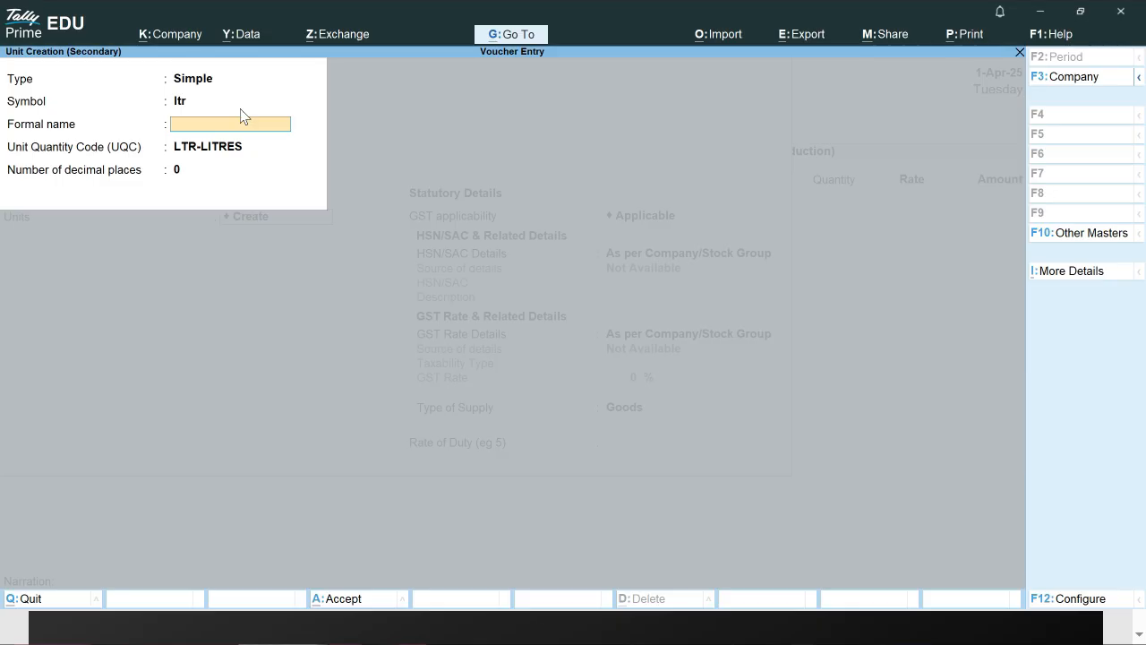
key(Return)
key(Return)
key(ctrl+a)
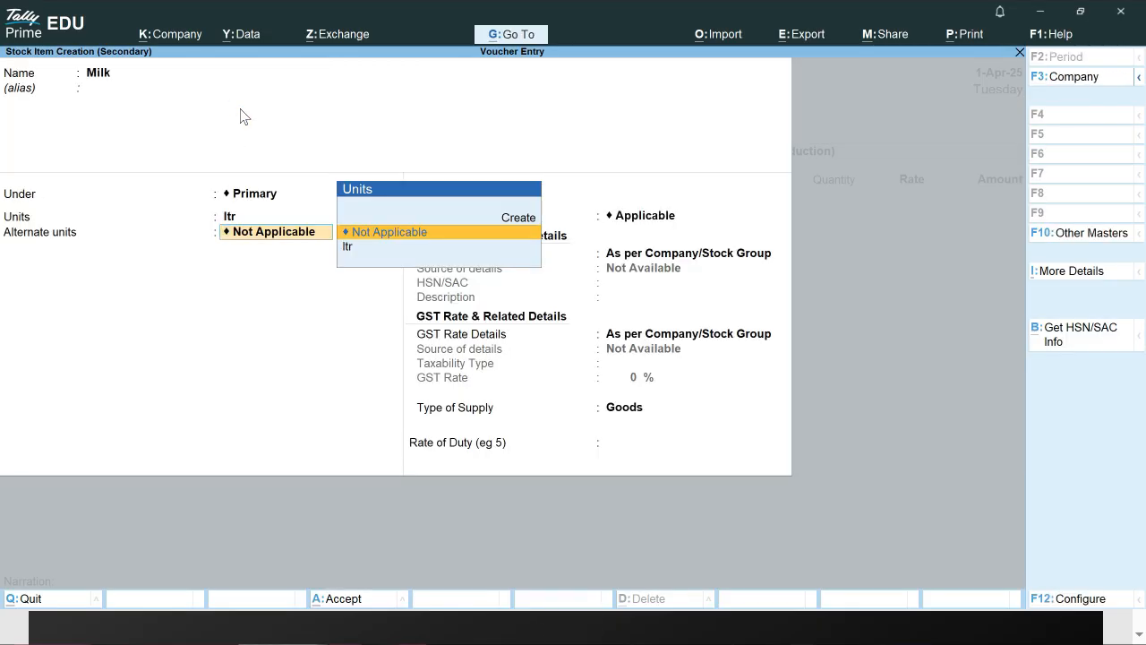
Save the Milk stock item and enter it on the Source (Consumption) side as 10 ltr at a rate of 50
key(ctrl)
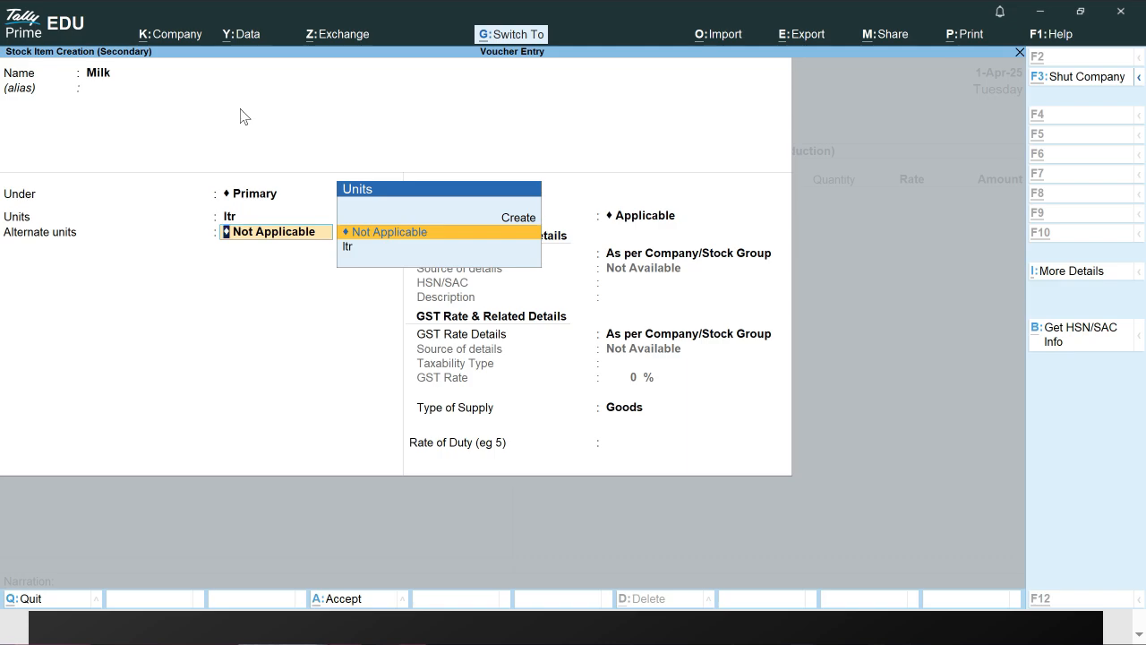
key(ctrl+a)
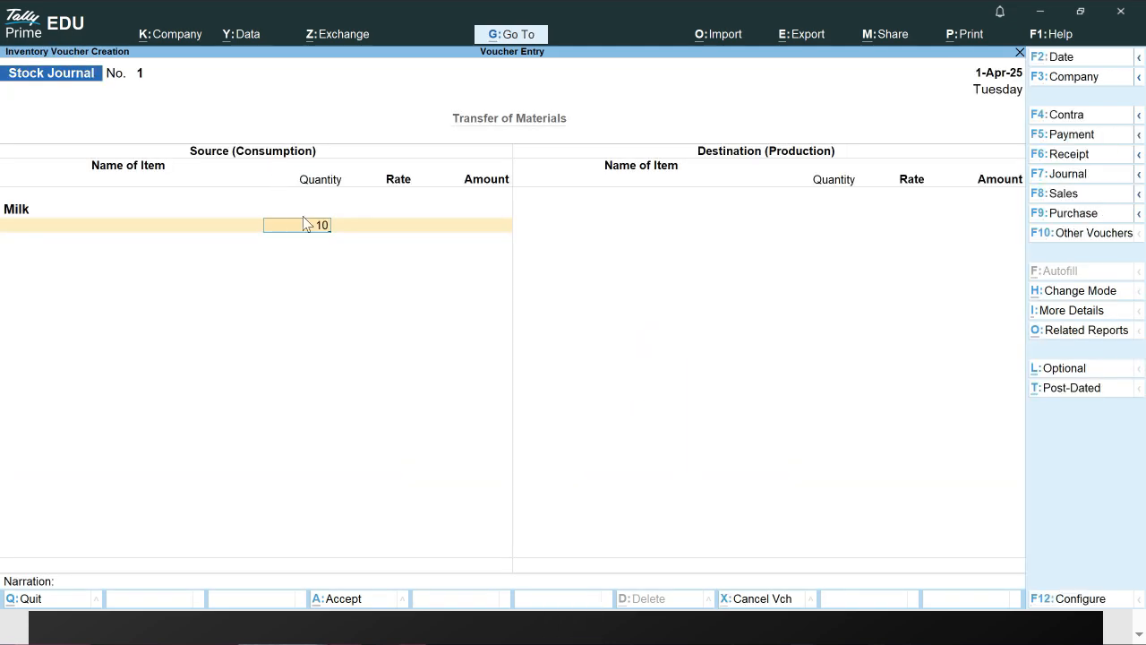
text(10)
key(Return)
key(Return)
text(50)
key(Return)
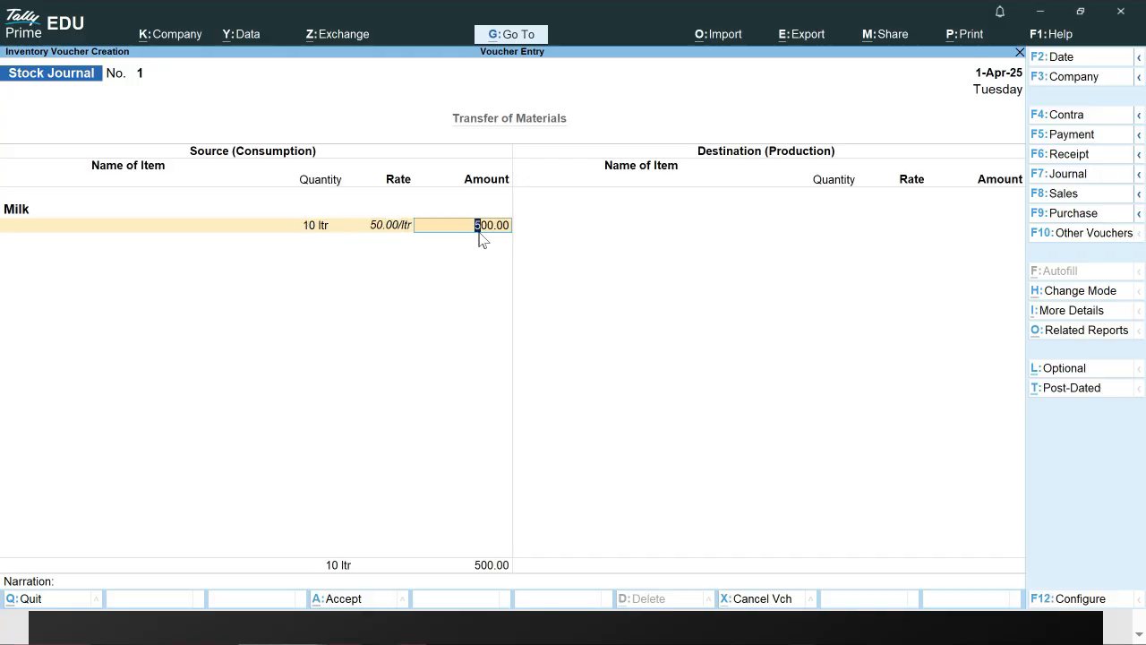
key(Return)
key(Return)
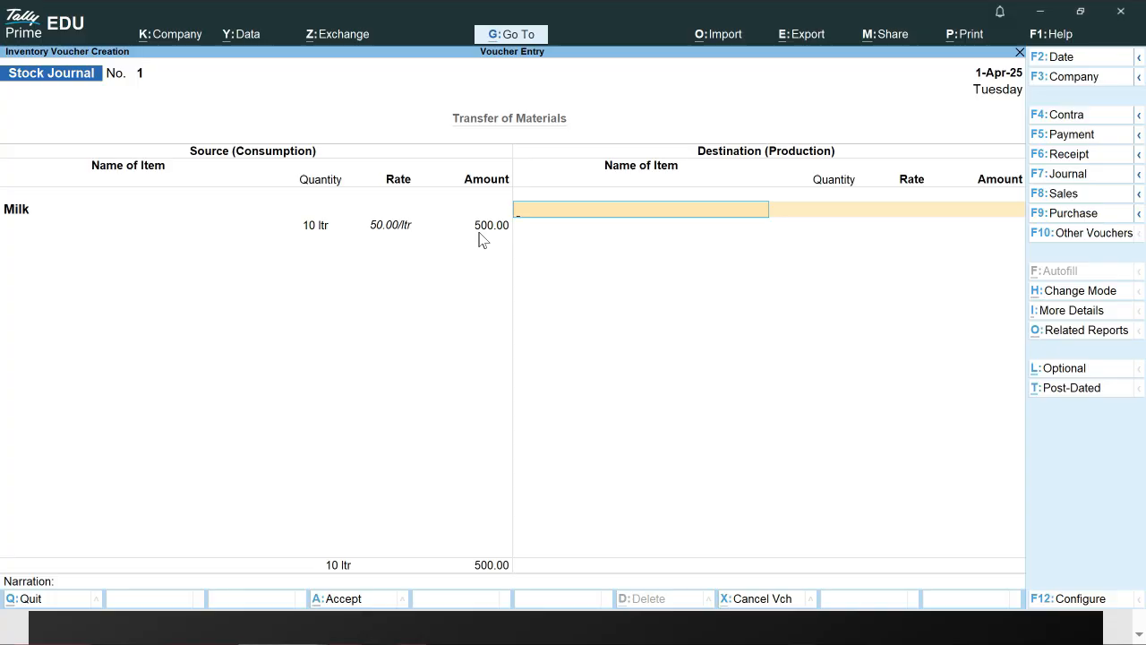
Add Milk on the Destination (Production) side as 12 ltr at a rate of 55 and save the Stock Journal voucher
key(space)
key(Down)
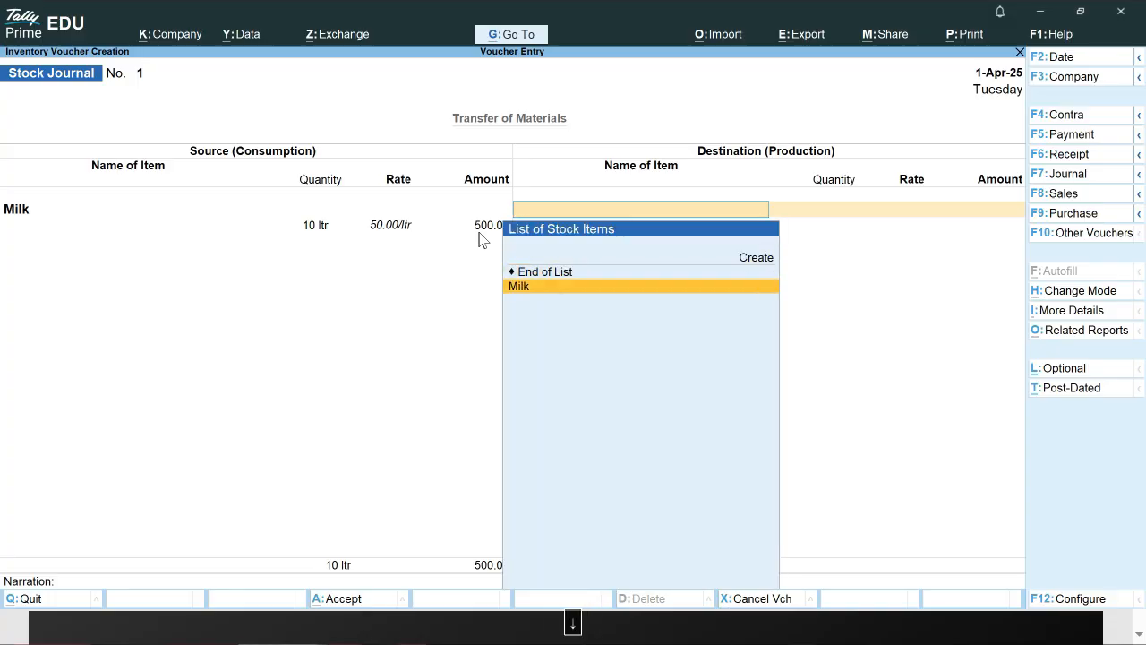
key(Return)
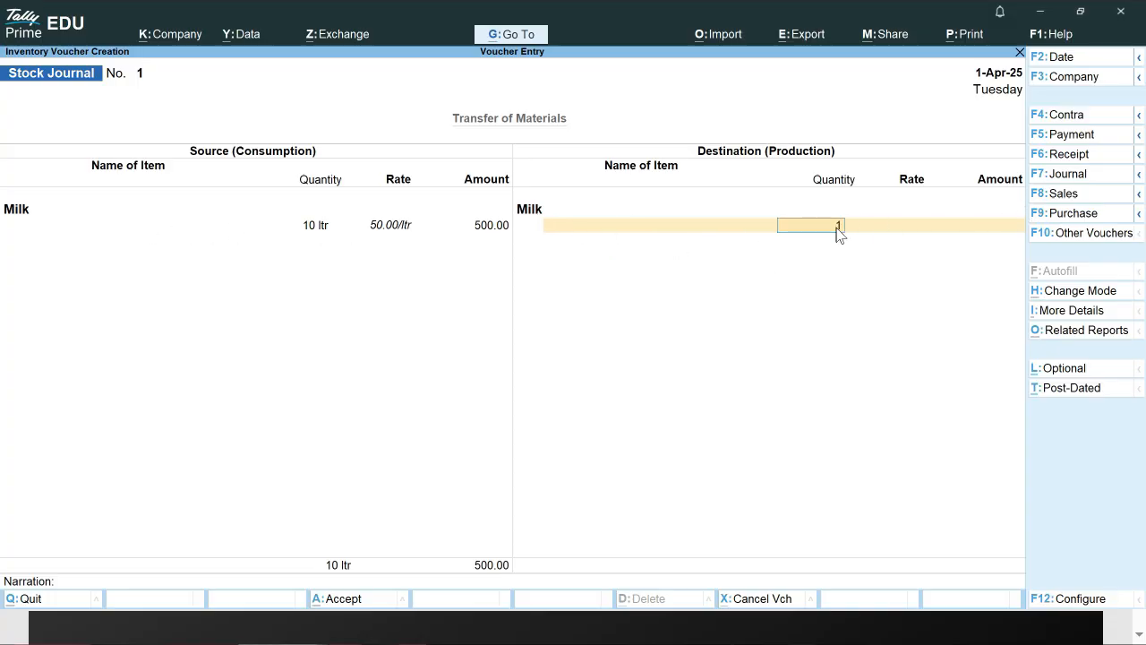
text(2)
key(Return)
key(Return)
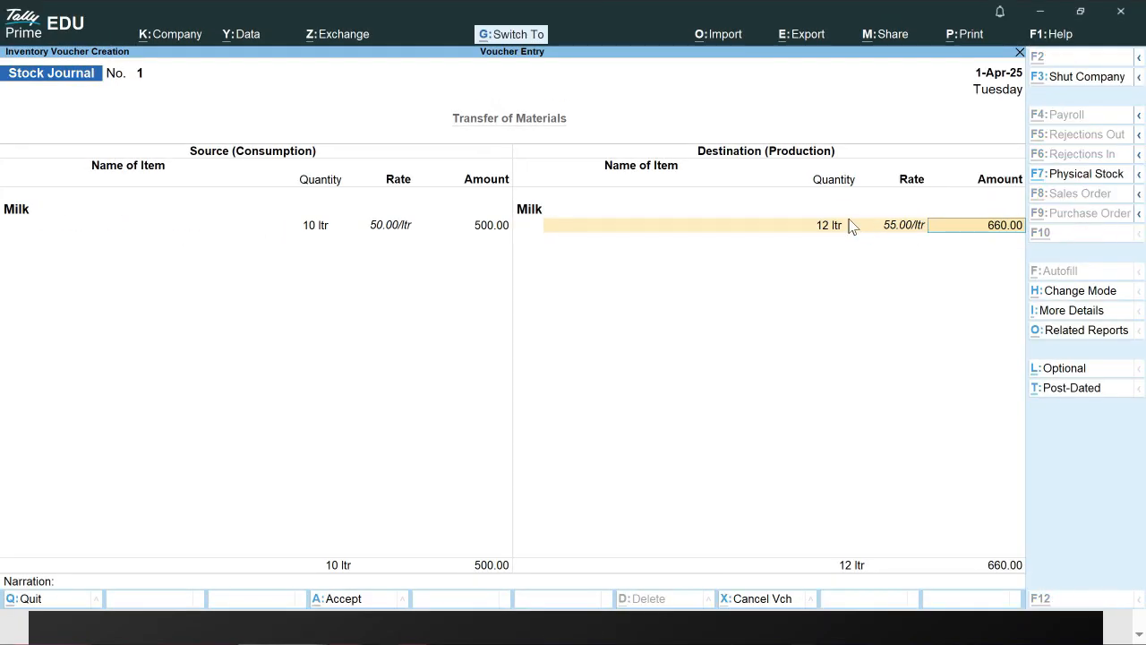
key(ctrl+a)
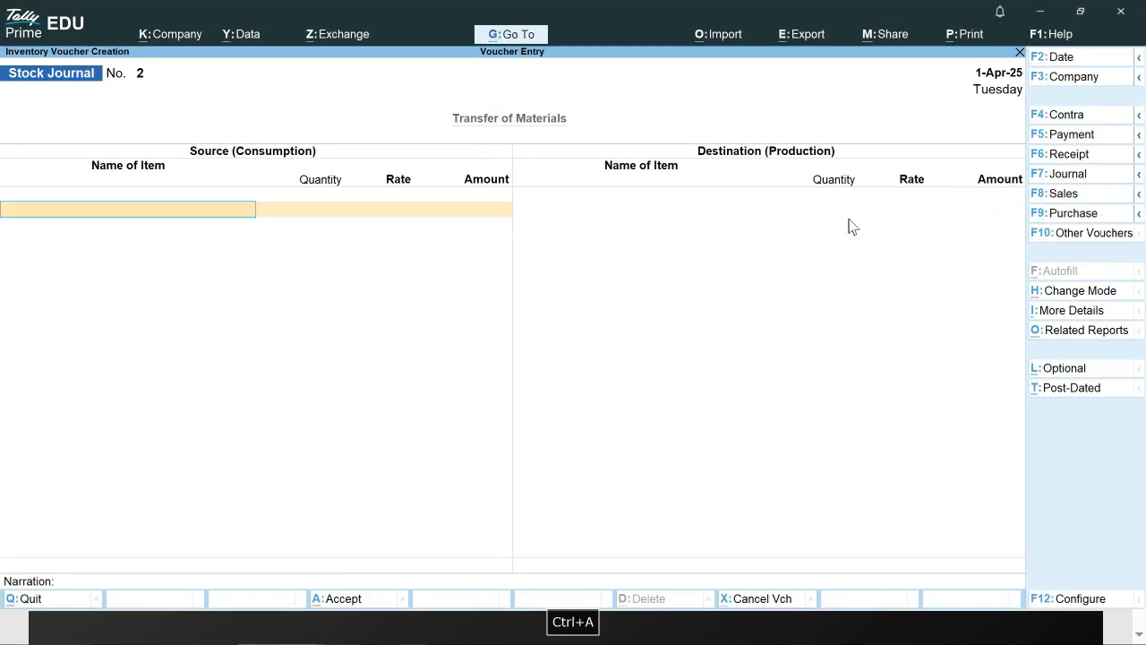
Leave voucher entry and examine the Stock Summary, including Milk's monthly inward, outward and closing quantities and values
key(Escape)
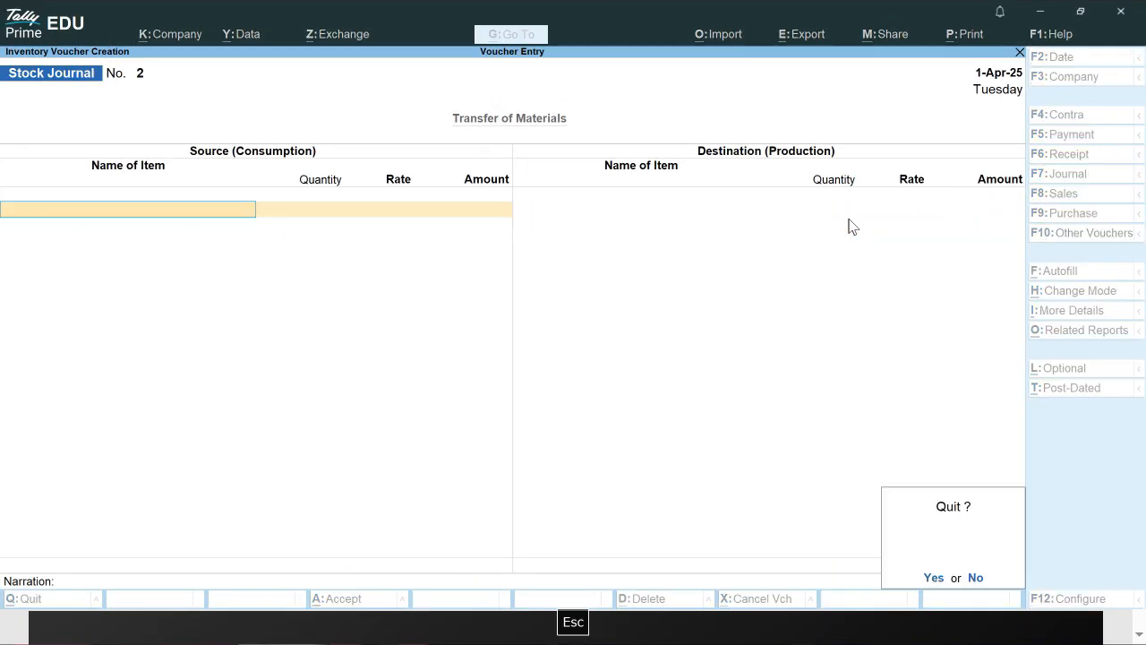
key(Escape)
key(Down)
key(Down)
key(Down)
key(Down)
key(Down)
key(Down)
key(Down)
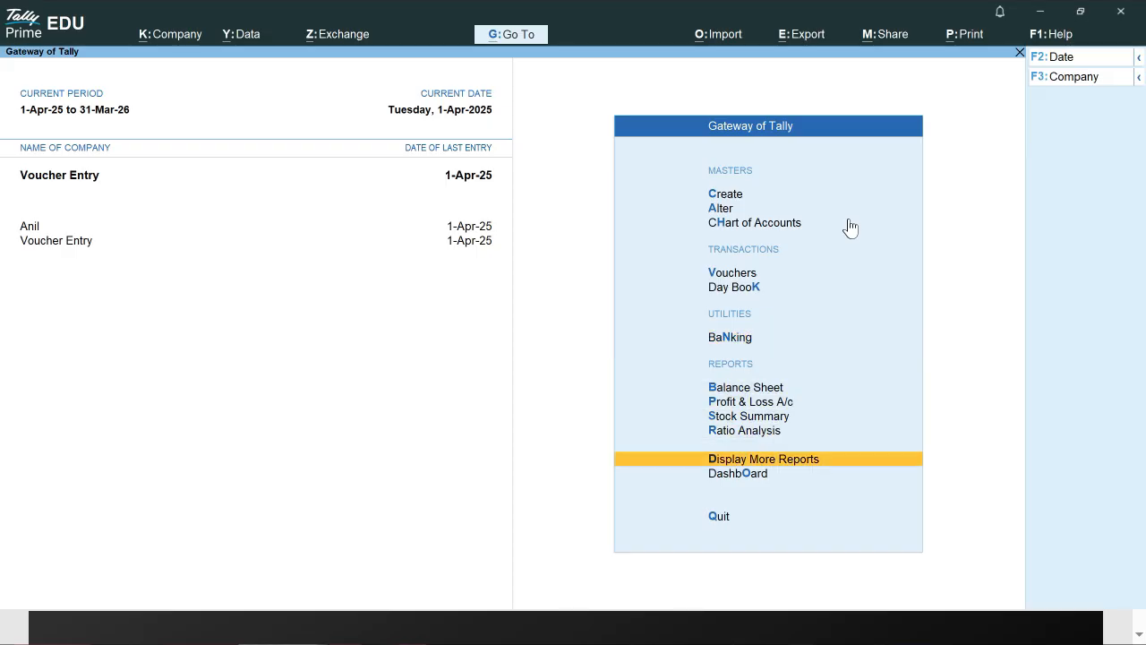
key(Up)
key(Up)
key(Return)
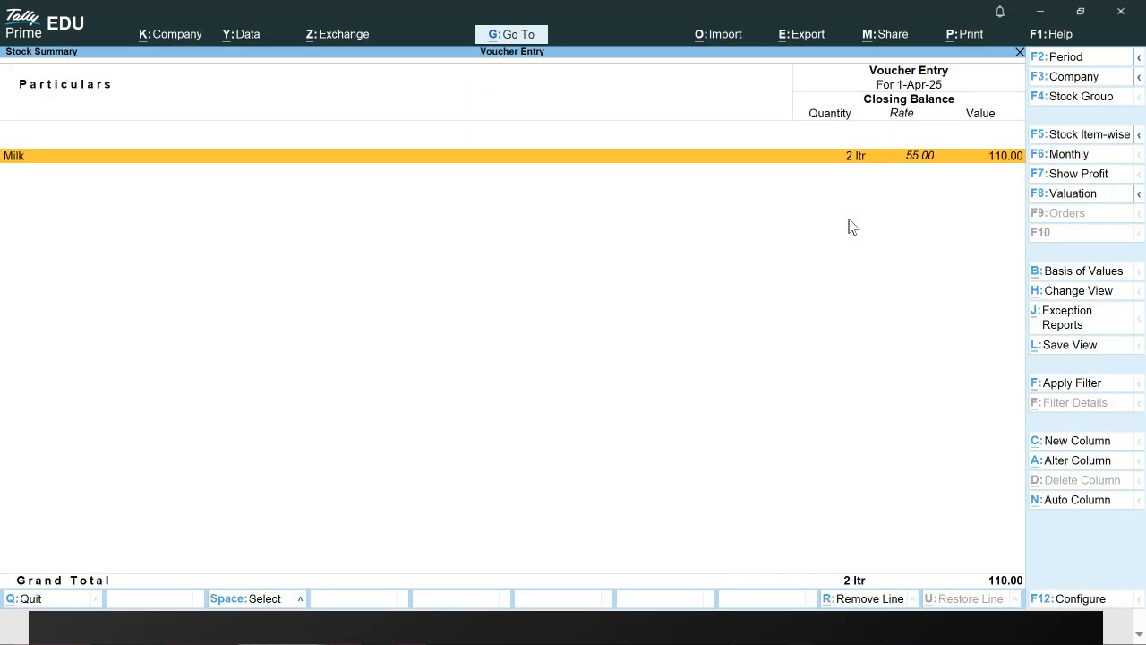
click(956, 160)
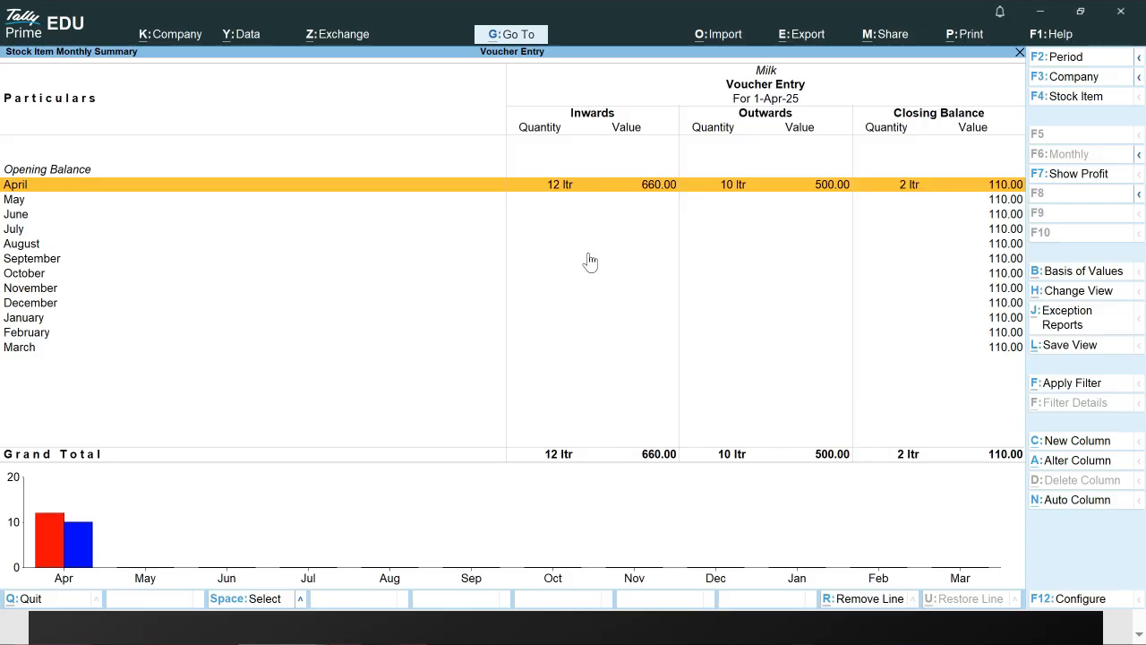
key(Escape)
key(Escape)
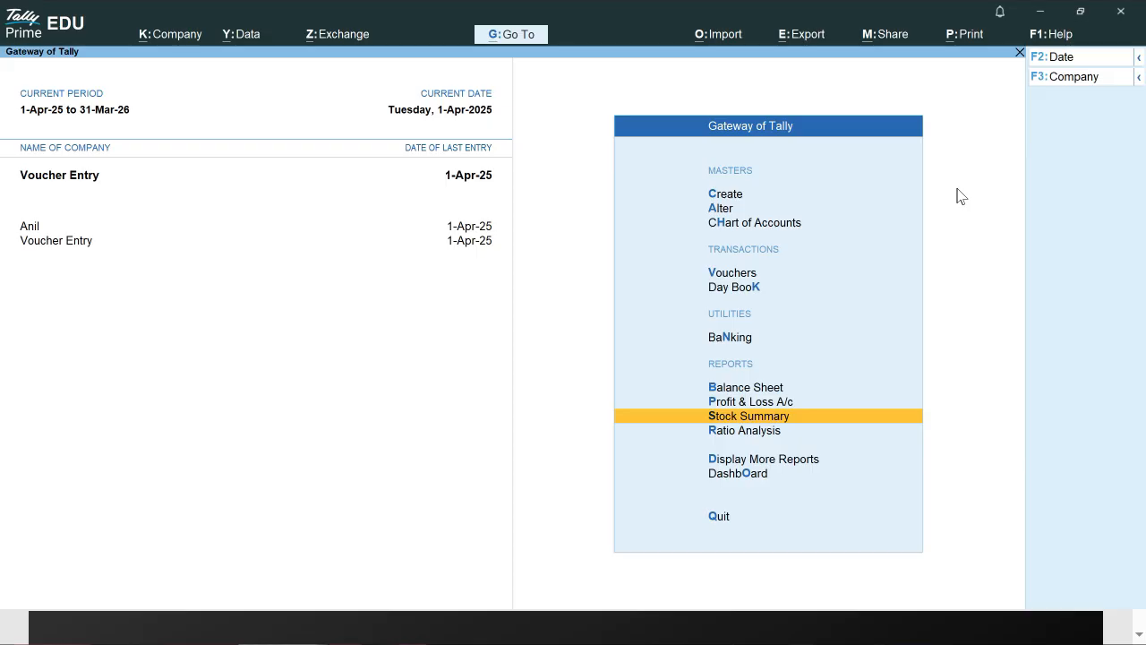
key(Return)
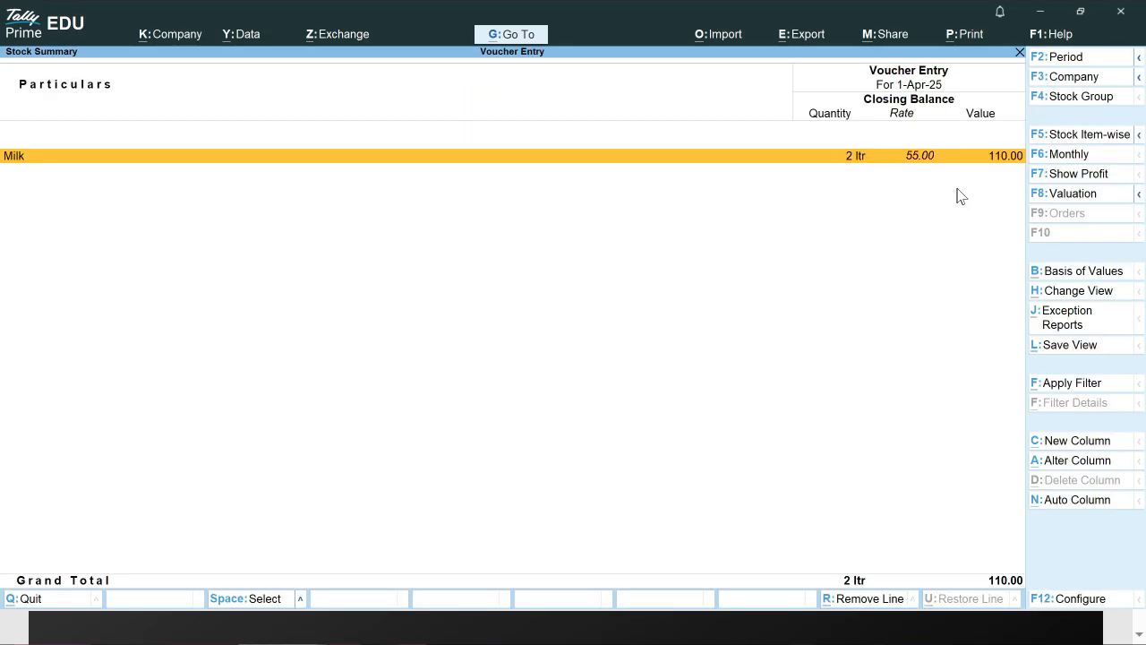
key(Escape)
Reopen the Stock Journal, switch its mode to Use for Manufacturing Journal, view the Manufacture of Materials layout, and leave it
key(Up)
key(Up)
key(Up)
key(Up)
key(Up)
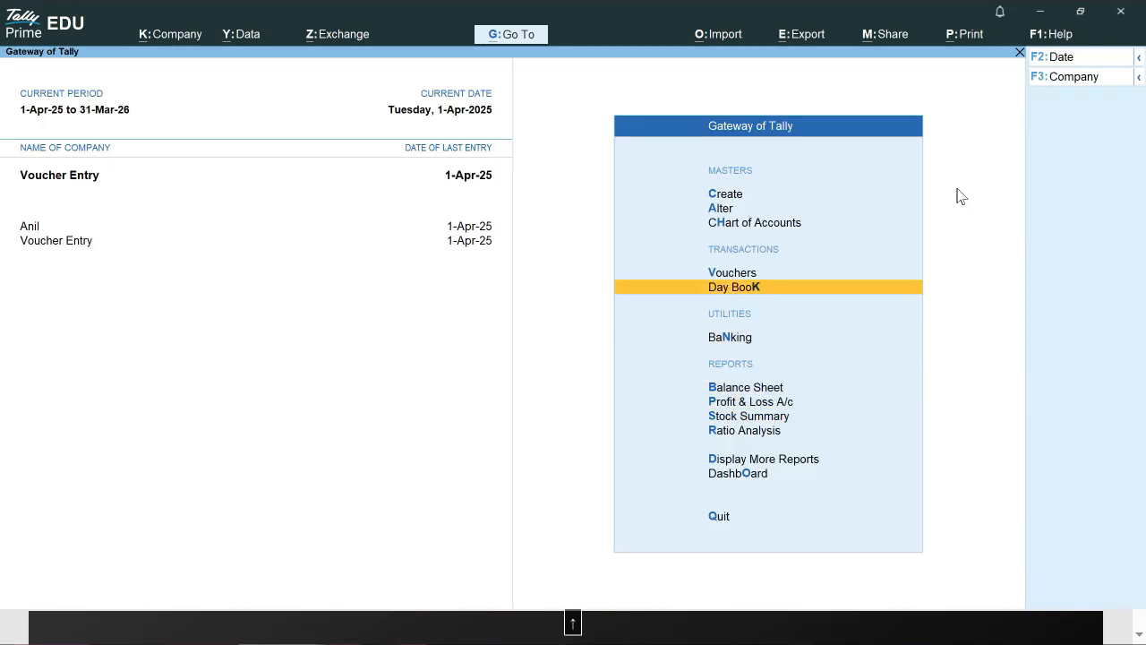
key(Return)
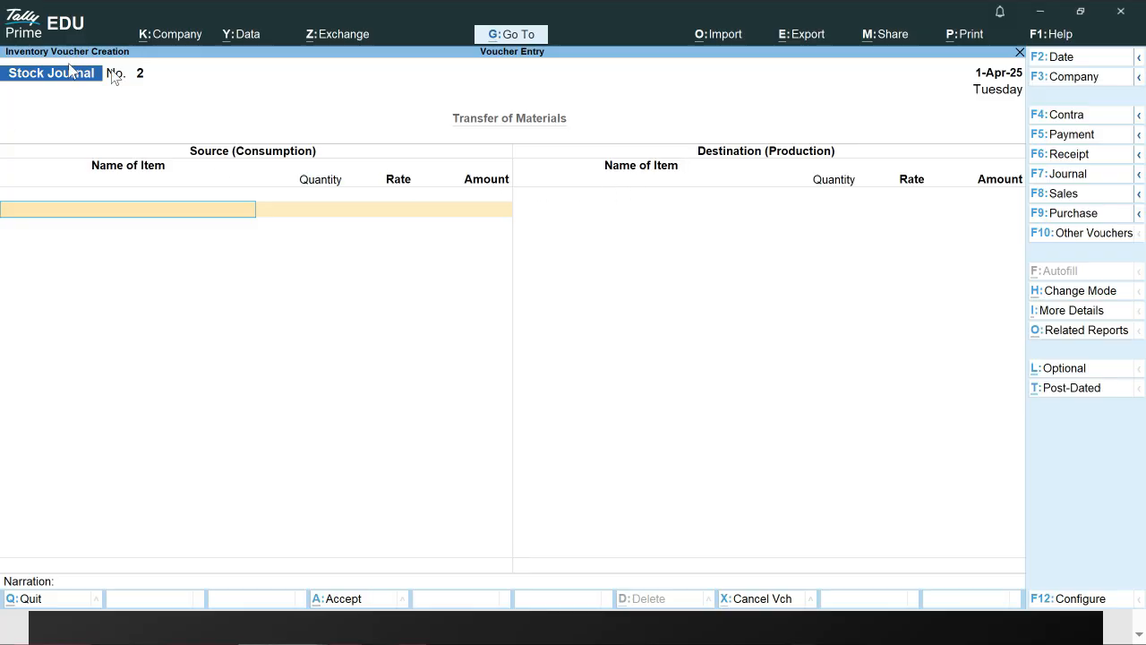
key(ctrl+h)
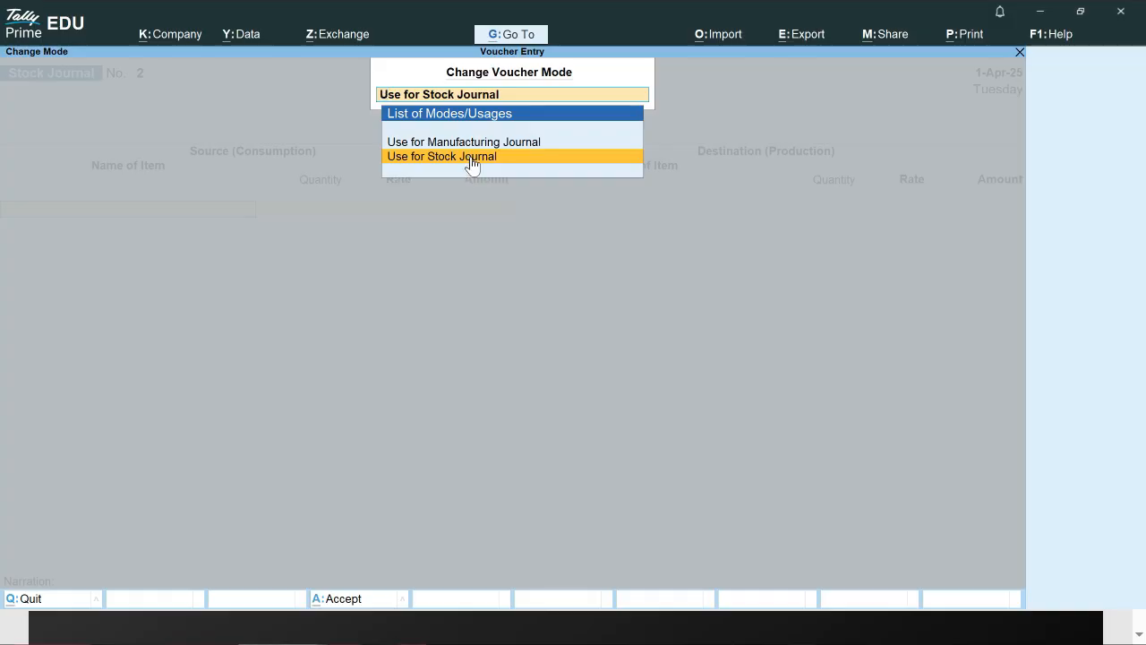
key(Up)
key(Return)
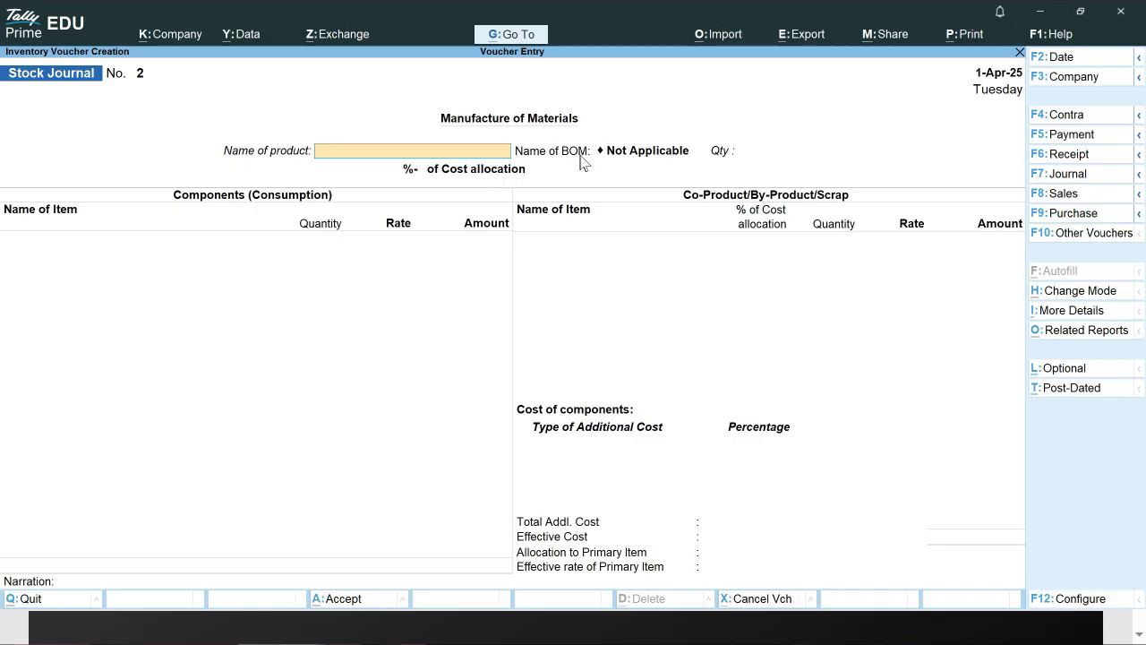
key(Escape)
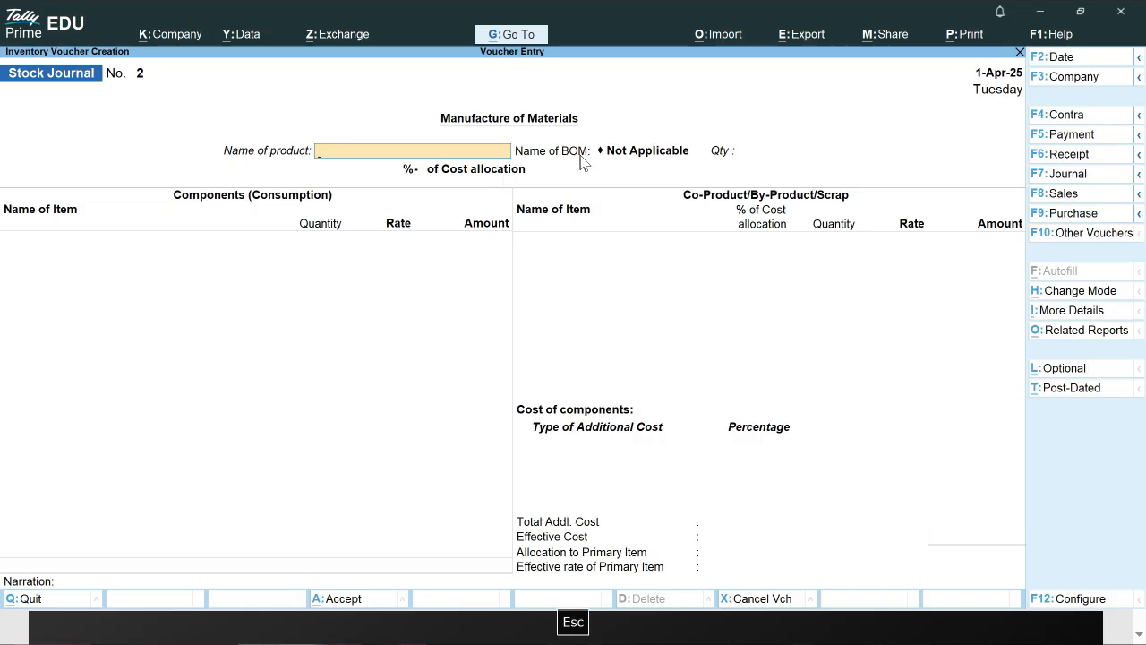
key(Escape)
Reopen the Stock Journal voucher, choose Use for Stock Journal as its mode, and return to the Gateway of Tally
key(Return)
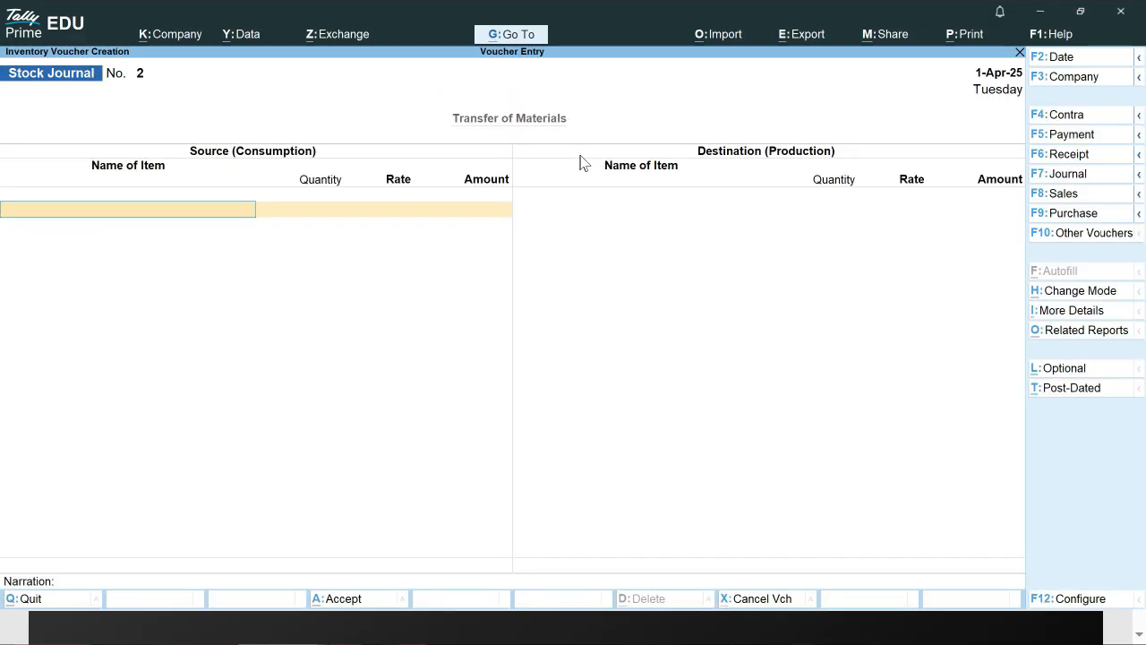
key(ctrl+h)
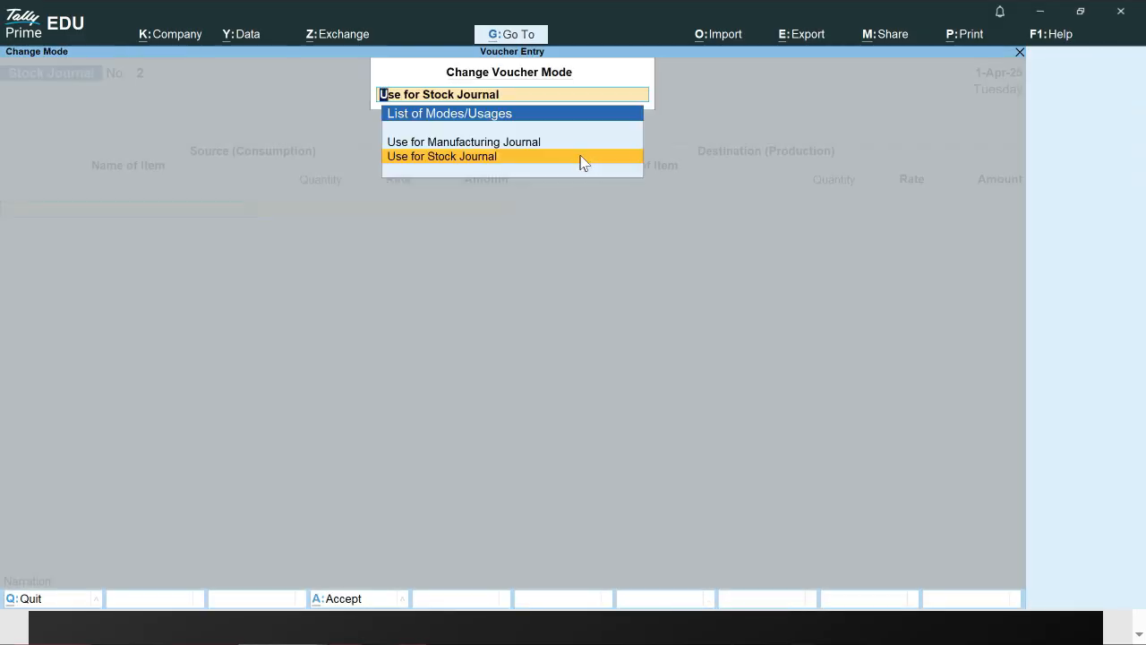
click(581, 157)
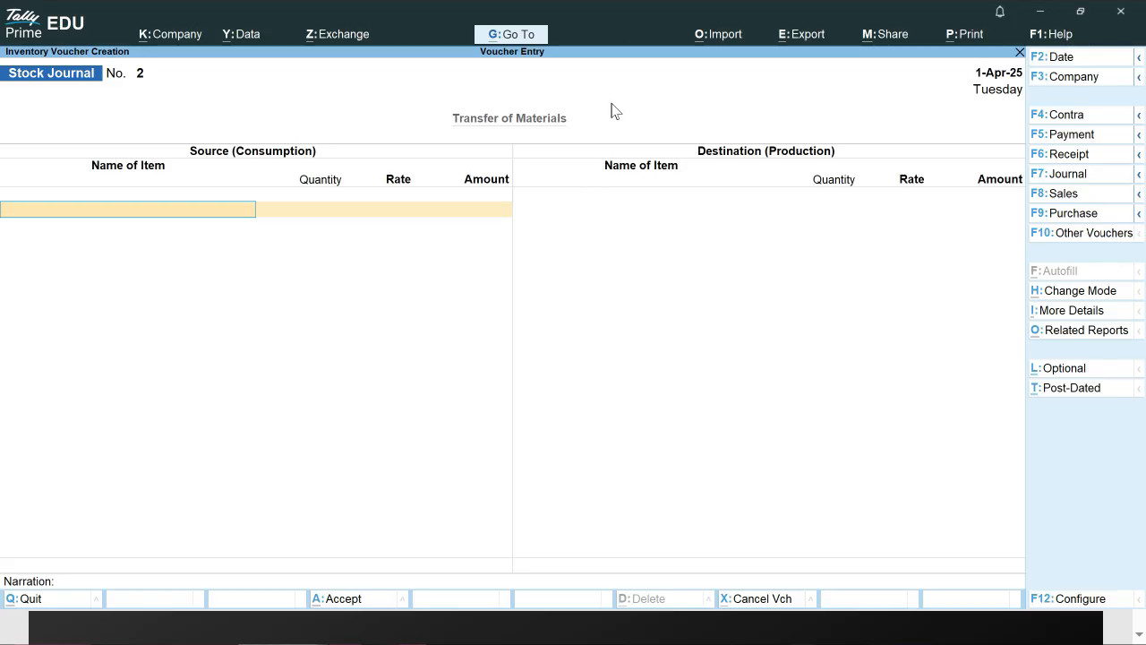
key(Escape)
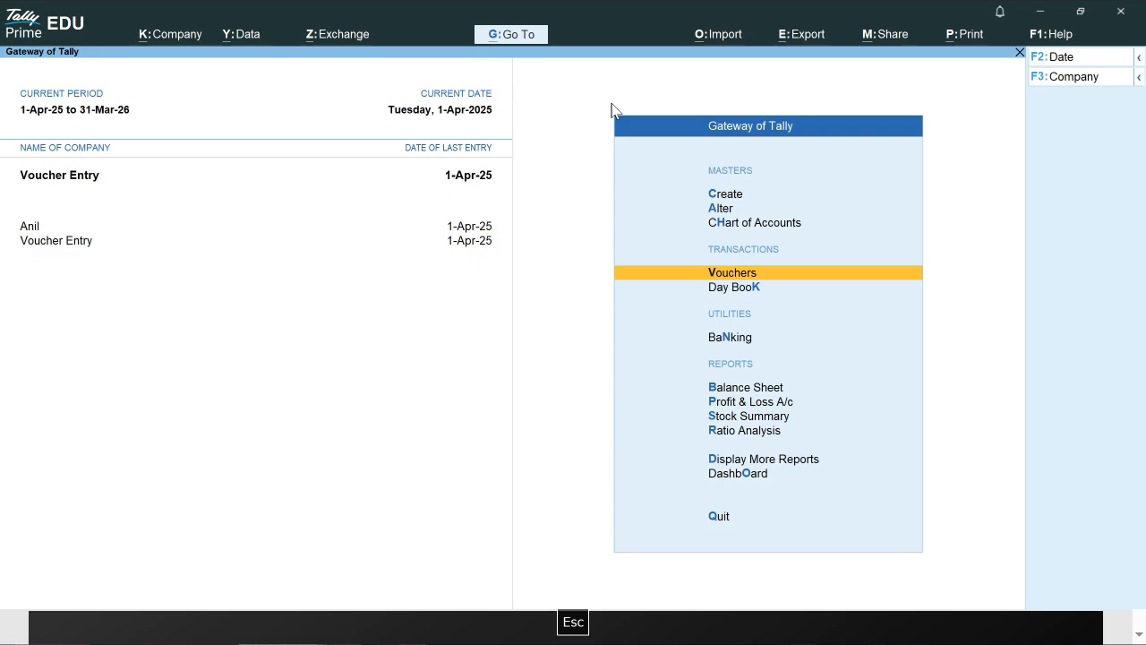
Create a new godown named Mau under Primary
key(Up)
key(Up)
key(Up)
key(Return)
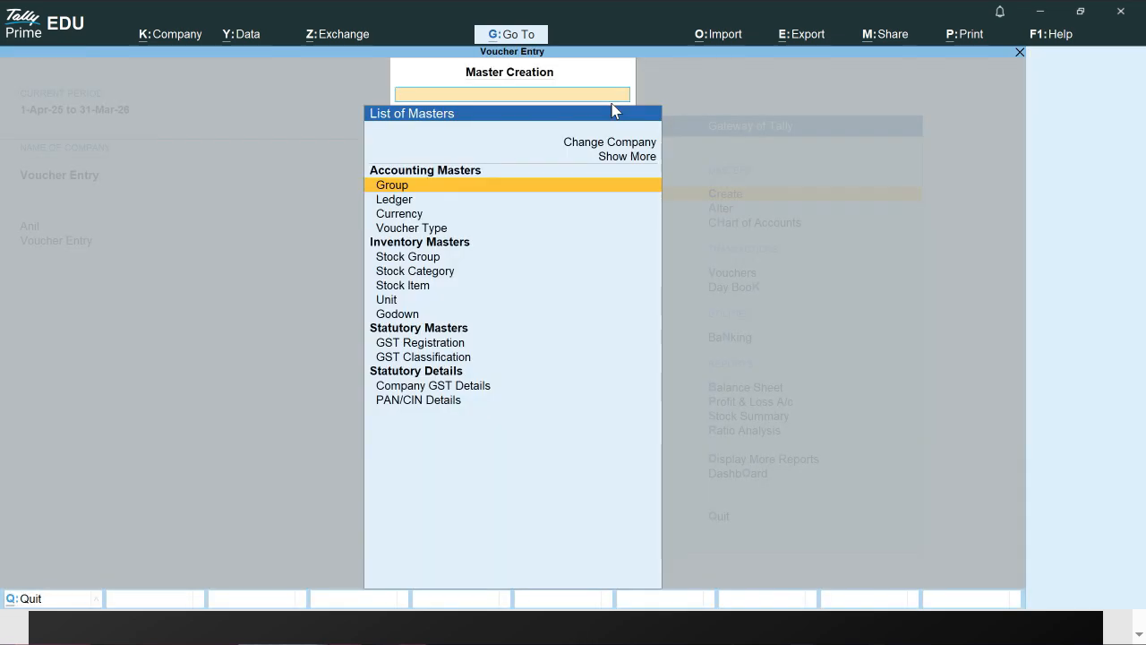
key(Down)
key(Down)
key(Down)
key(Down)
key(Down)
key(Down)
key(Down)
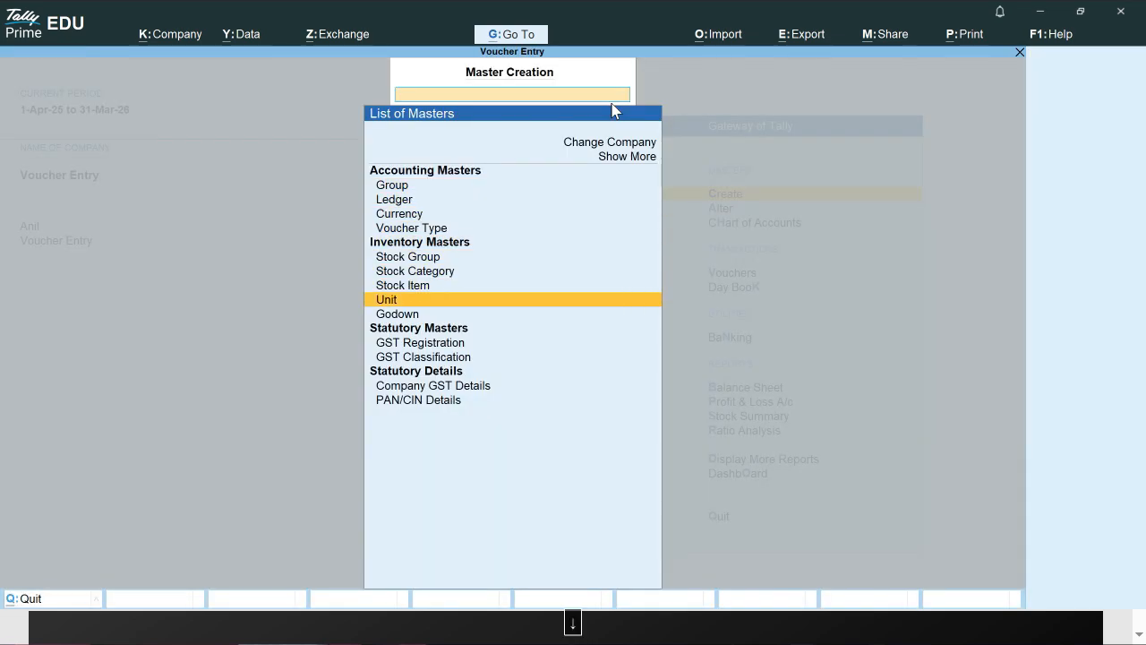
key(Down)
click(613, 107)
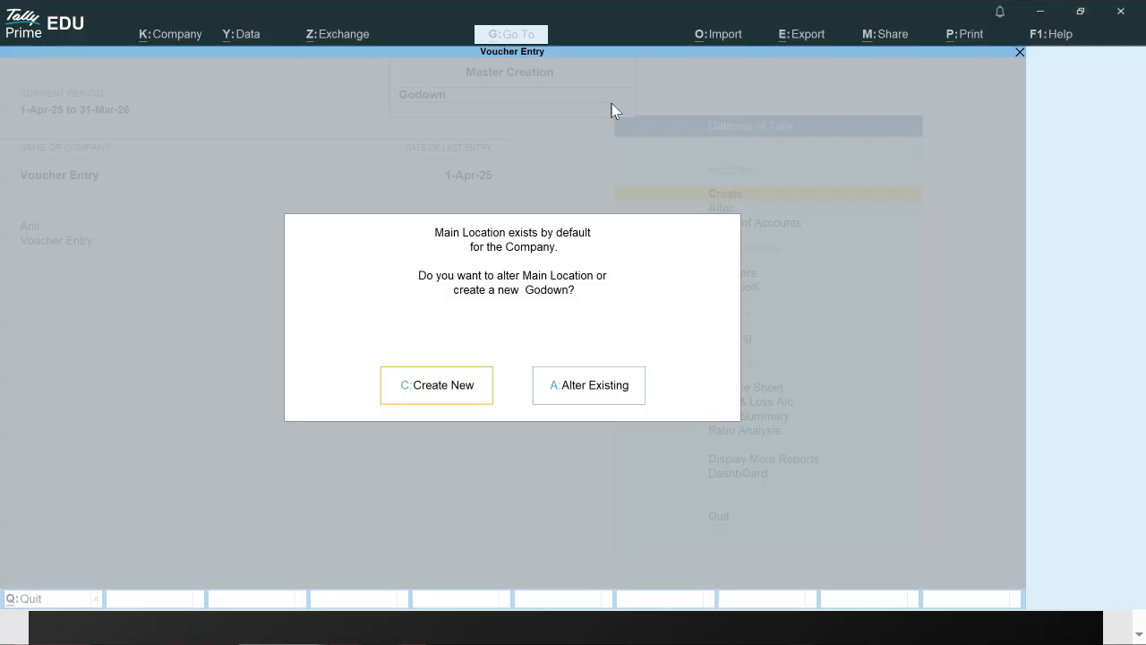
key(Return)
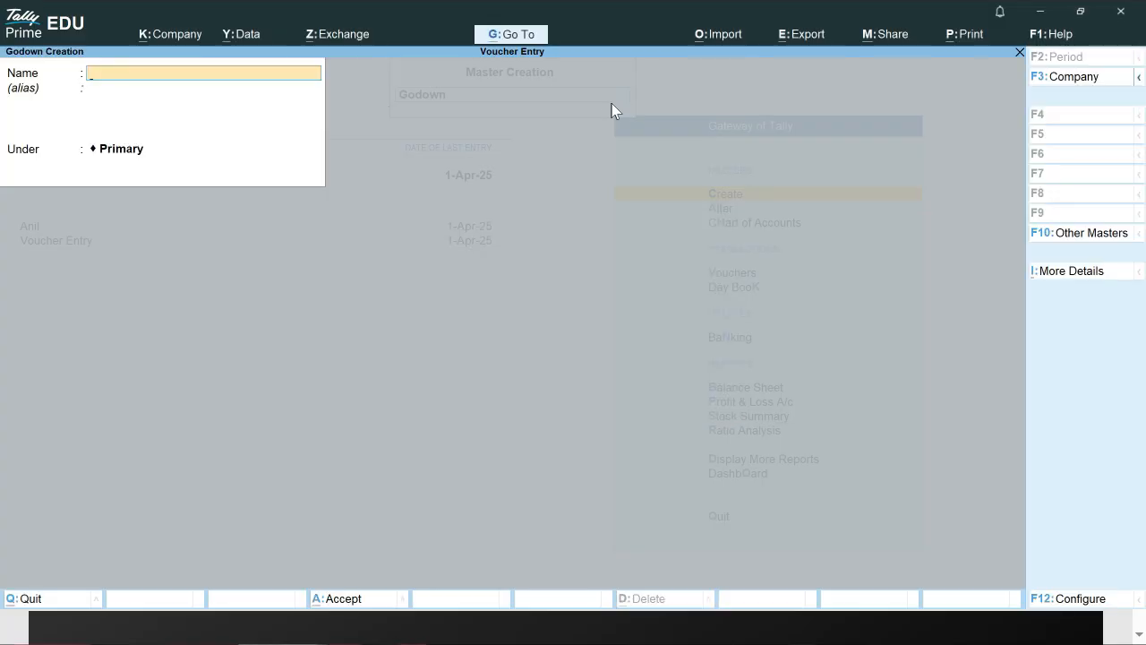
text(Mau)
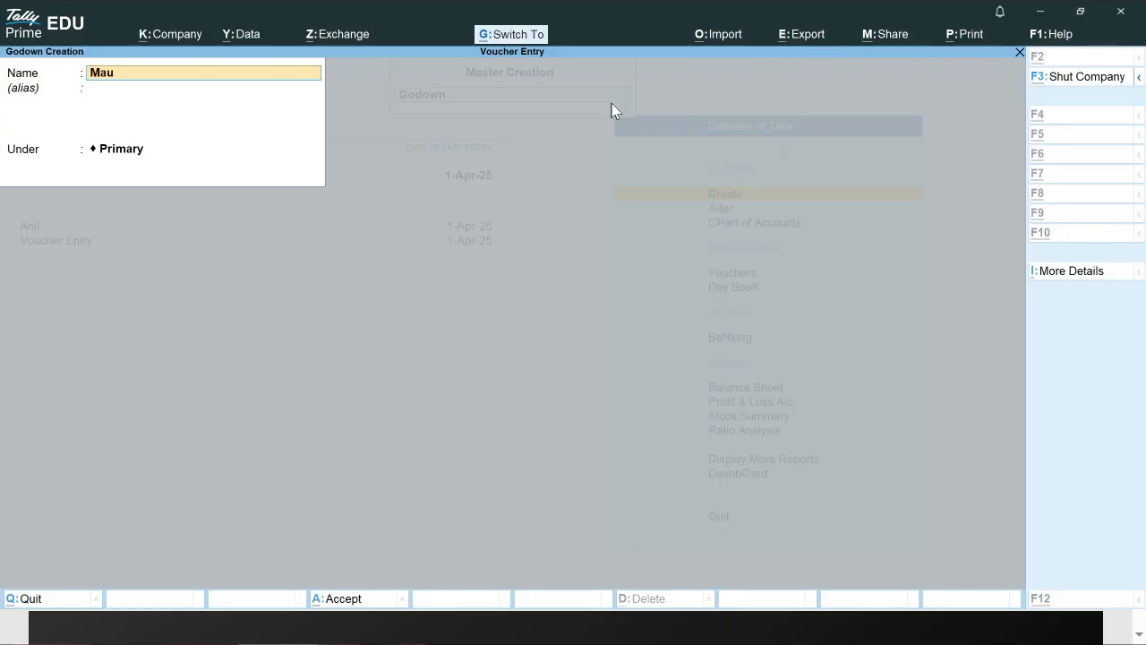
key(ctrl+a)
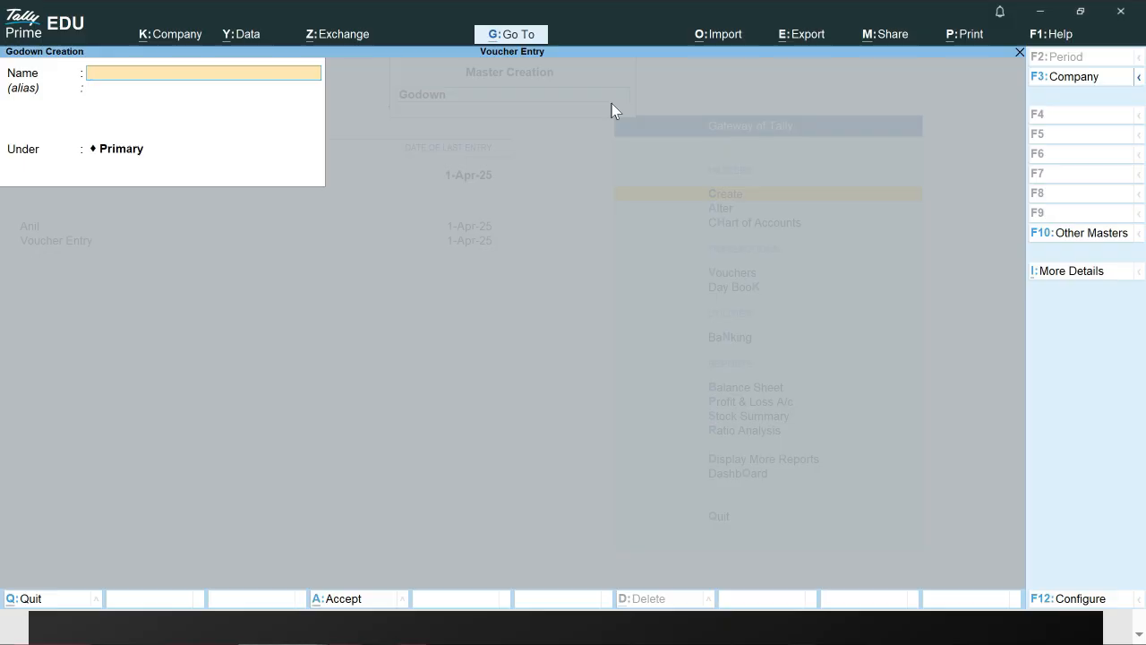
Create a second godown named Balia under Primary and leave godown creation
text(Balia)
key(ctrl+a)
key(Escape)
key(Escape)
Start a new stock item named USB Mouse and begin creating a stock group for it
key(Up)
key(Up)
key(Up)
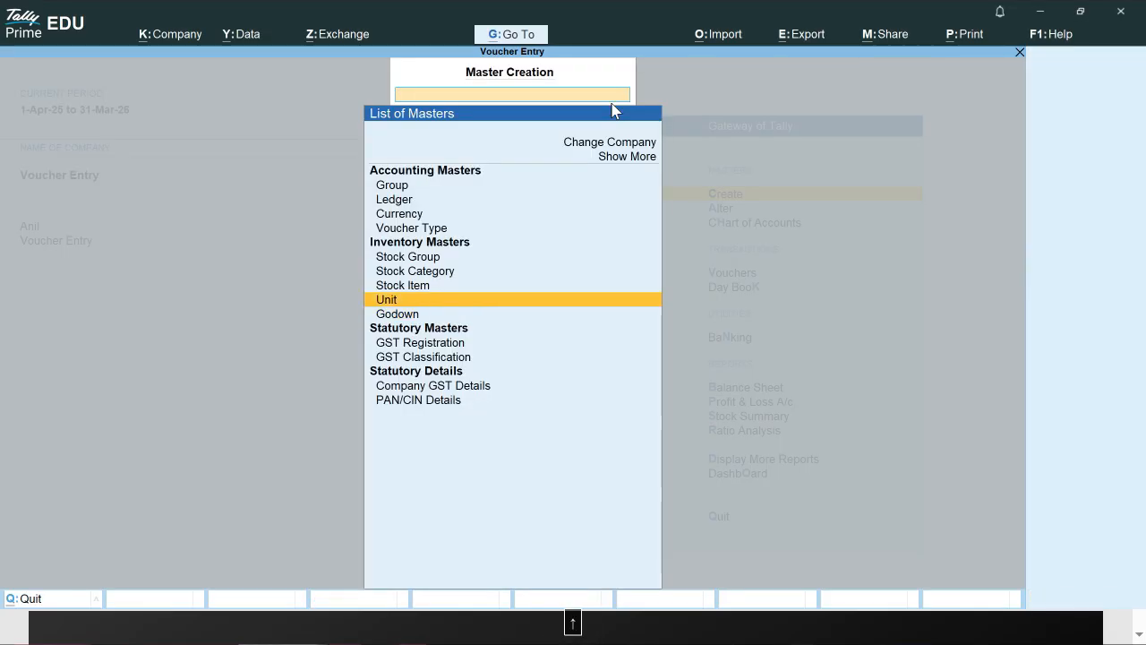
key(Down)
key(Return)
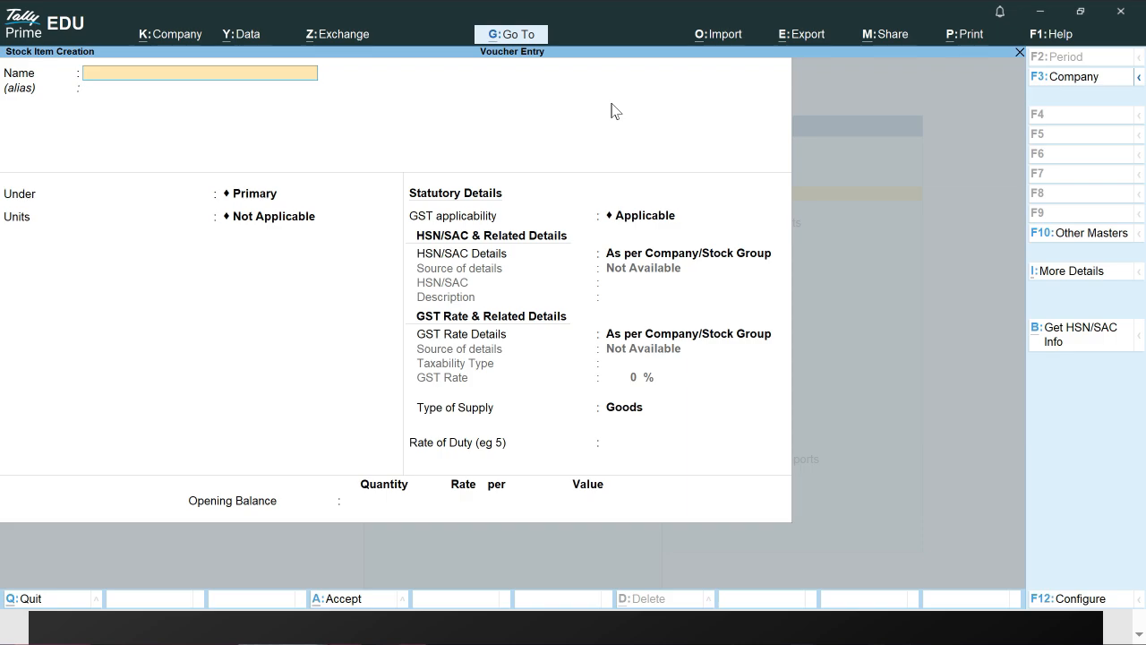
text(USB Mouse)
key(Return)
key(Return)
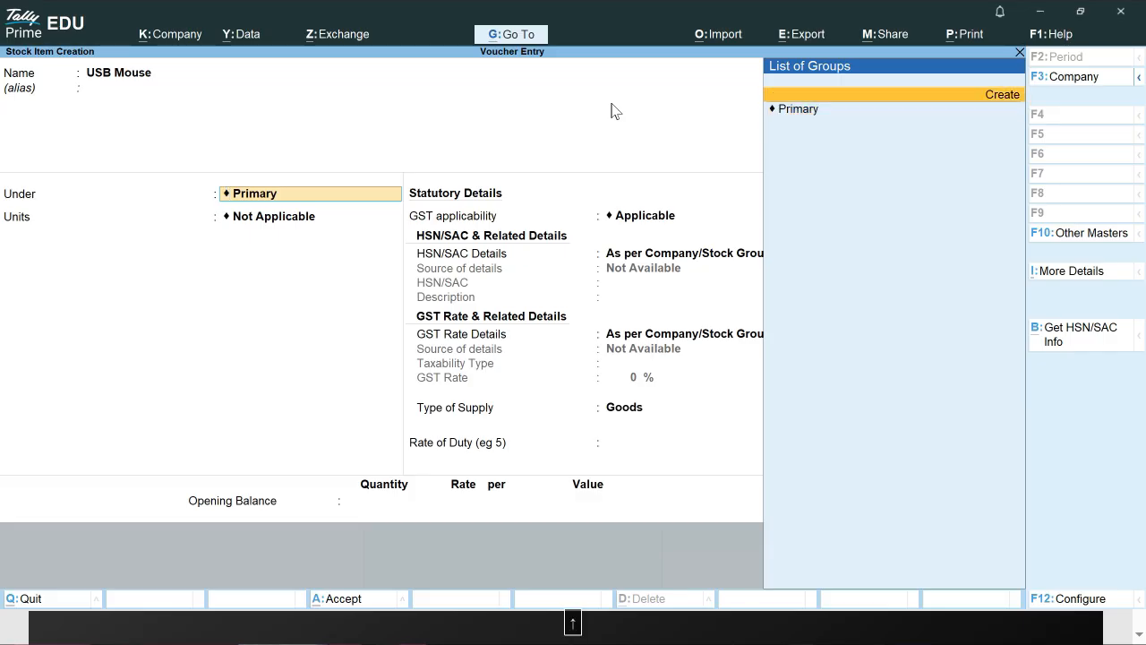
key(alt+c)
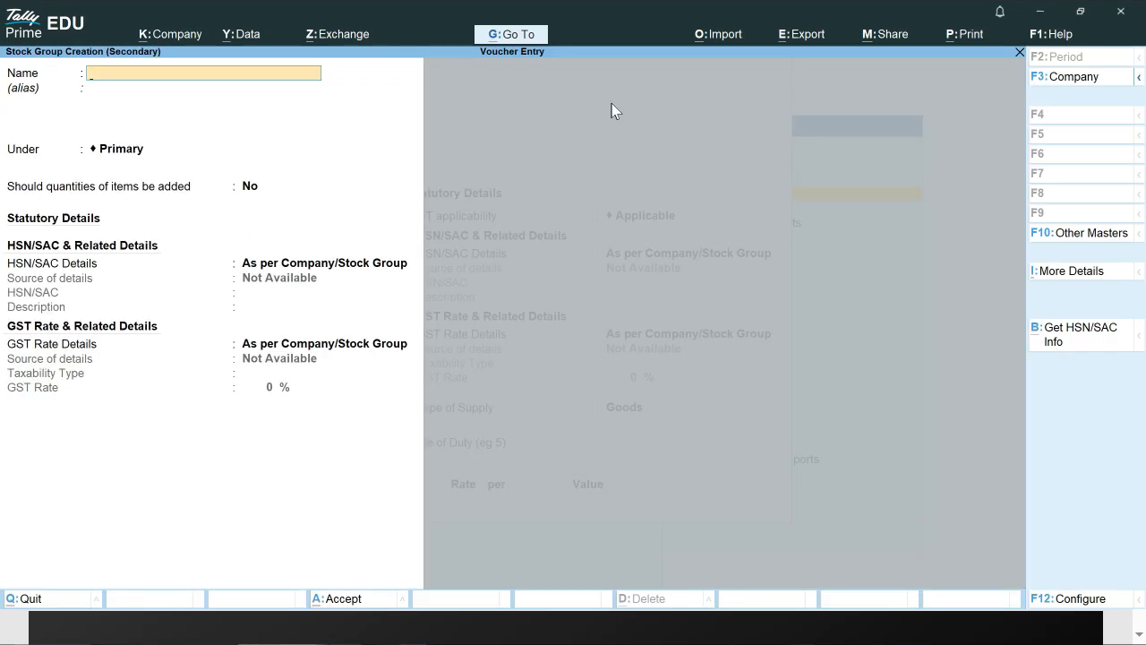
Create a stock group named Mouse under Primary for the USB Mouse item
text(Mouse)
key(ctrl+a)
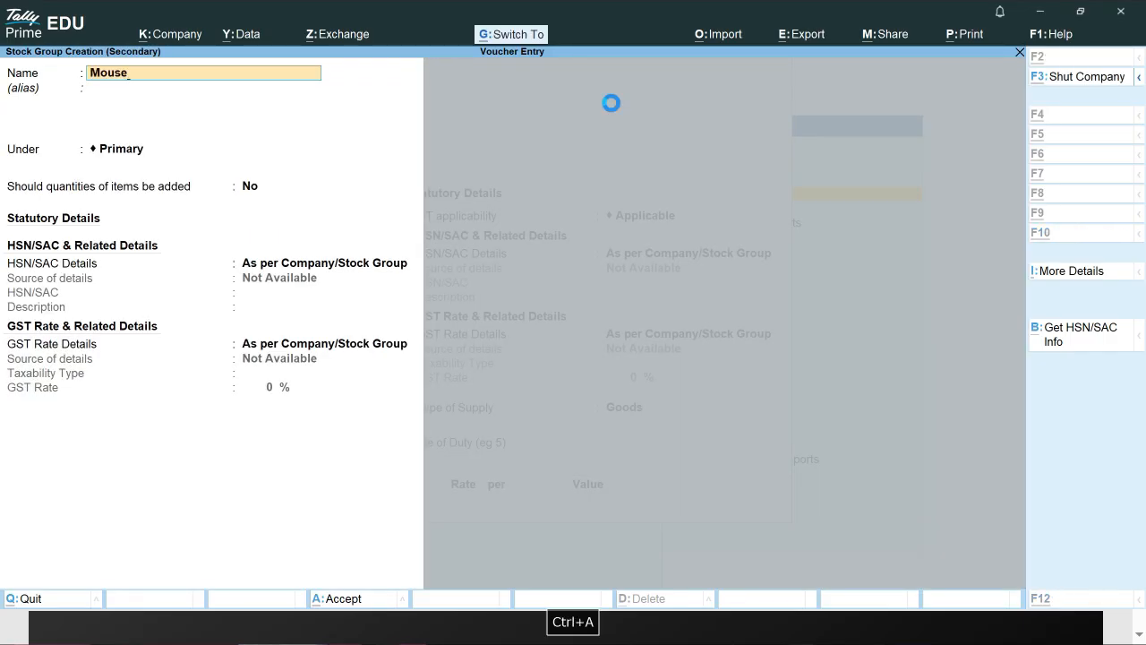
Create a simple unit with symbol pcs and unit quantity code PCS-PIECES, and assign it to USB Mouse
key(Up)
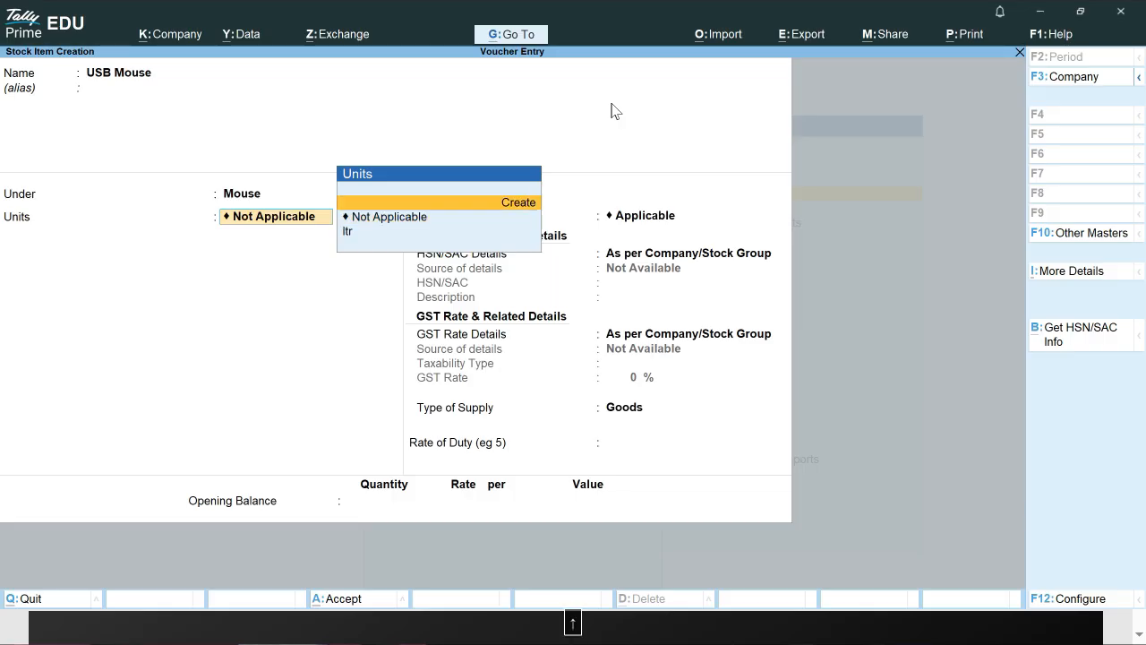
key(Return)
text(pcs)
key(Return)
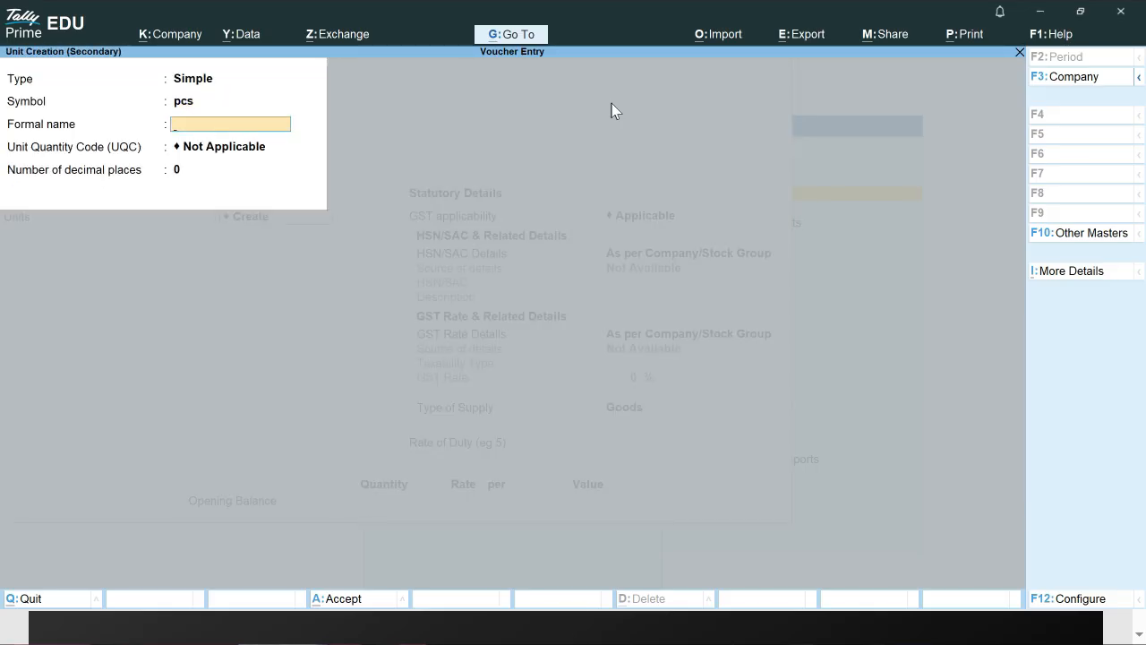
key(Return)
text(p)
key(Down)
key(Down)
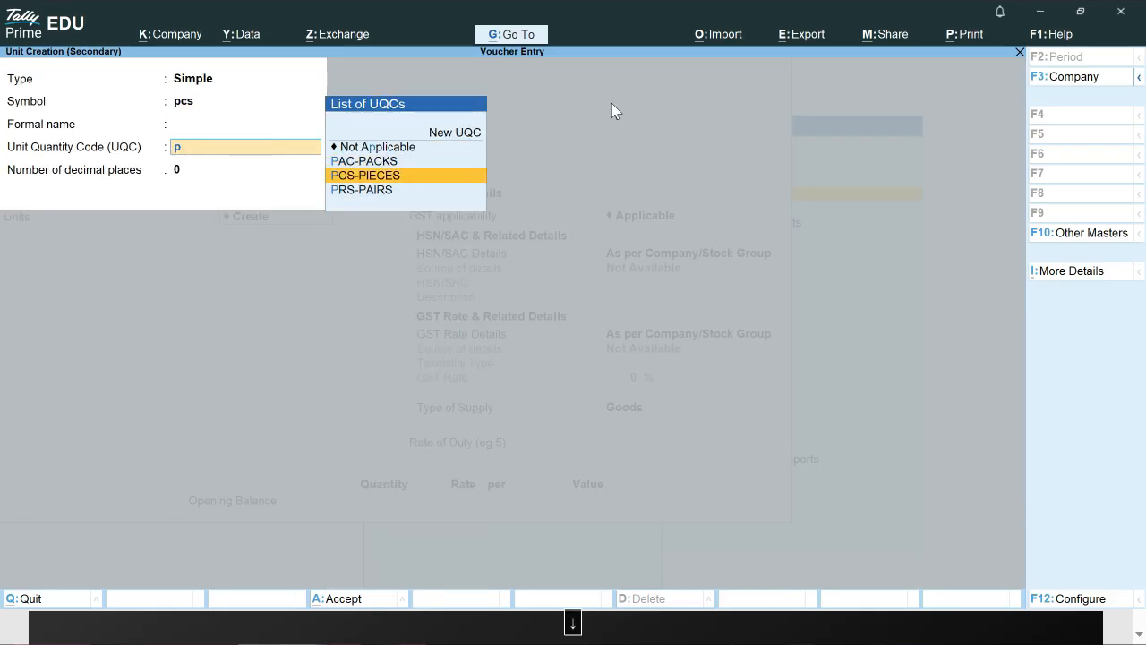
key(Down)
key(Up)
key(Return)
key(ctrl+a)
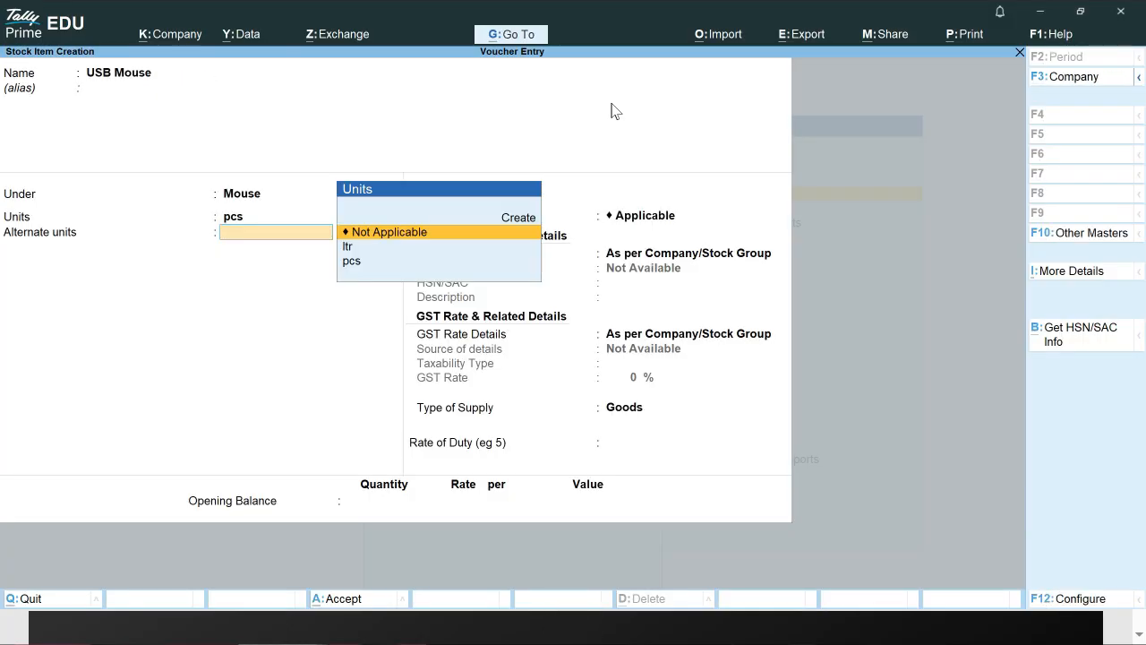
Keep the alternate unit not applicable and set the opening balance quantity of USB Mouse to 50 pcs
key(Return)
key(Return)
key(Return)
key(Return)
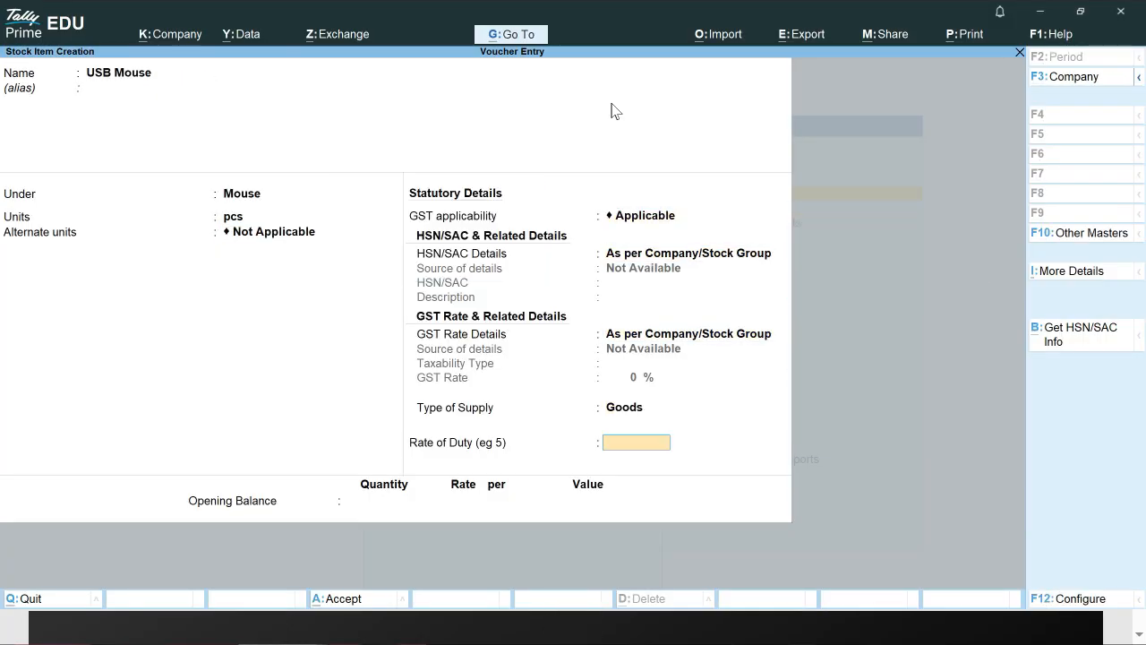
text(50)
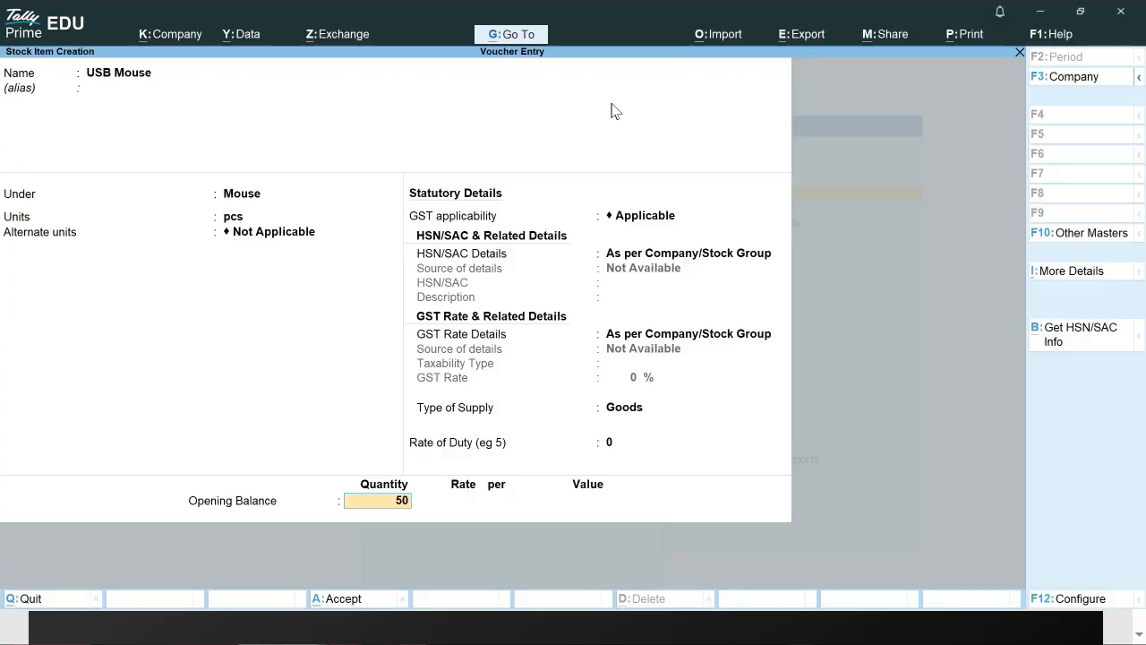
key(Return)
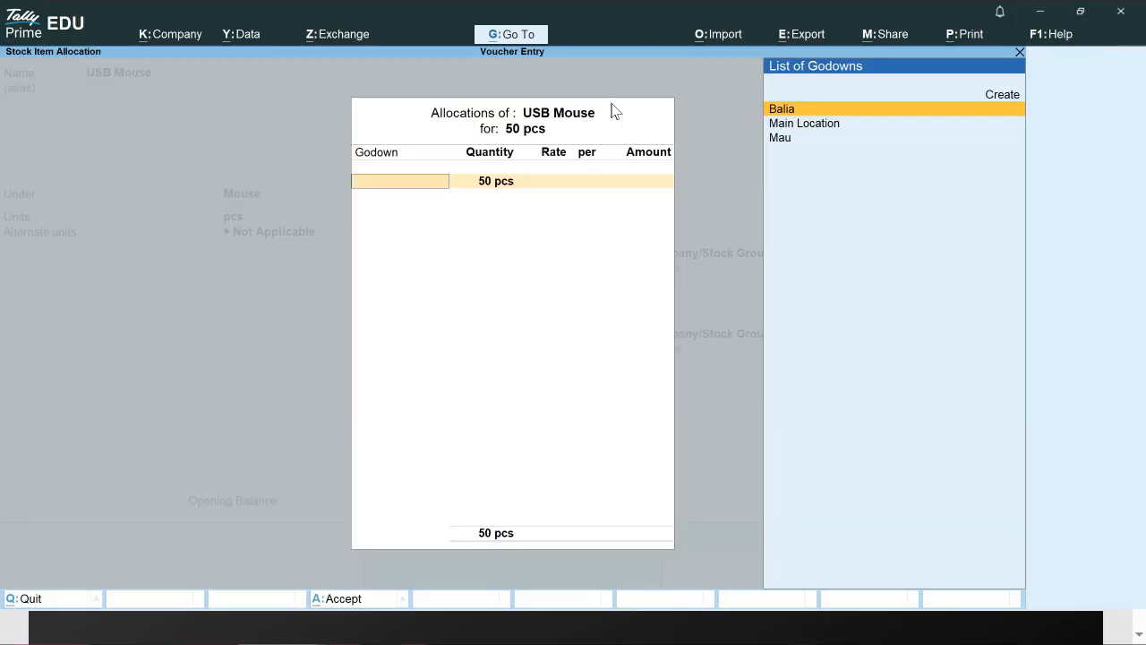
Allocate the 50 pcs of USB Mouse to Main Location at a rate of 180, save the item and leave item creation
key(Down)
key(Return)
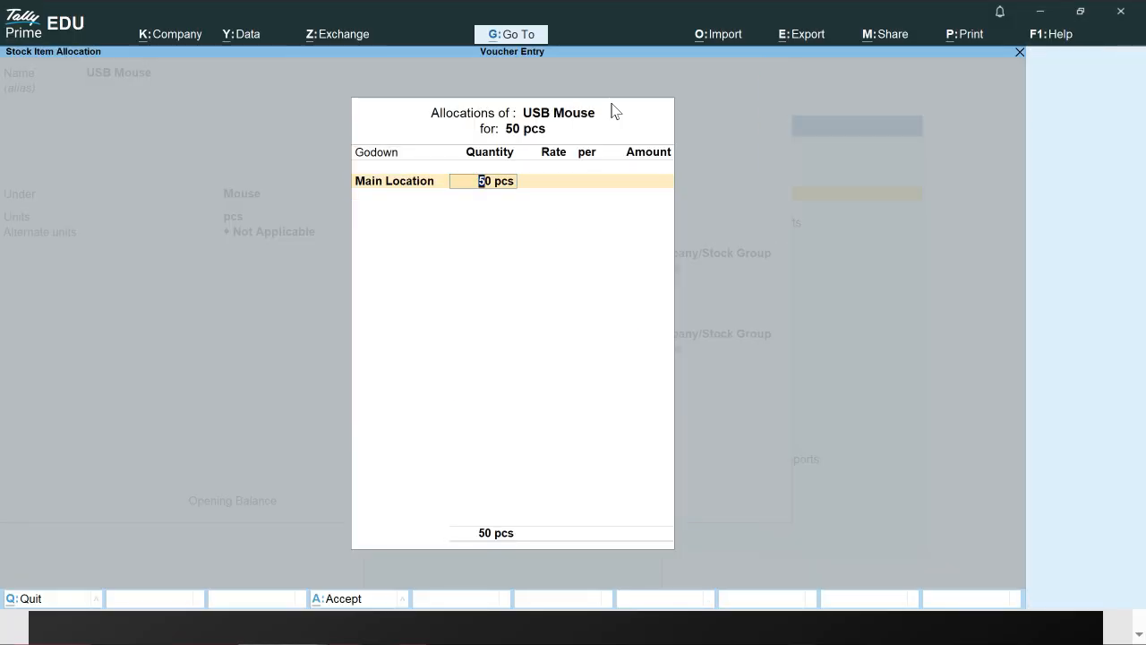
key(Return)
text(180)
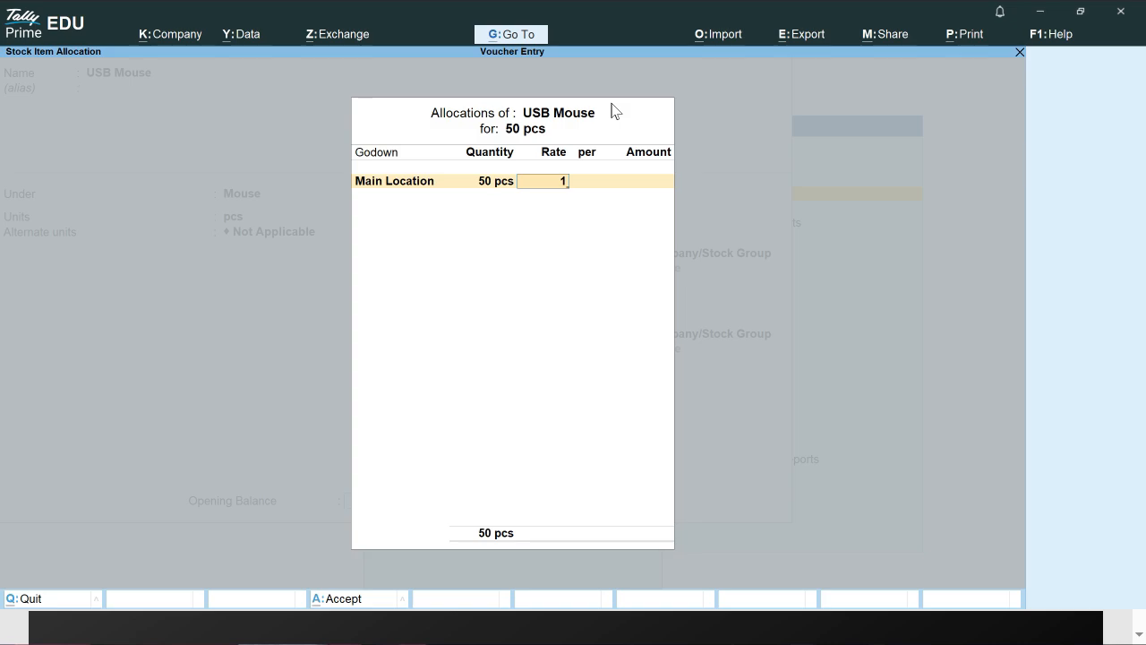
key(Return)
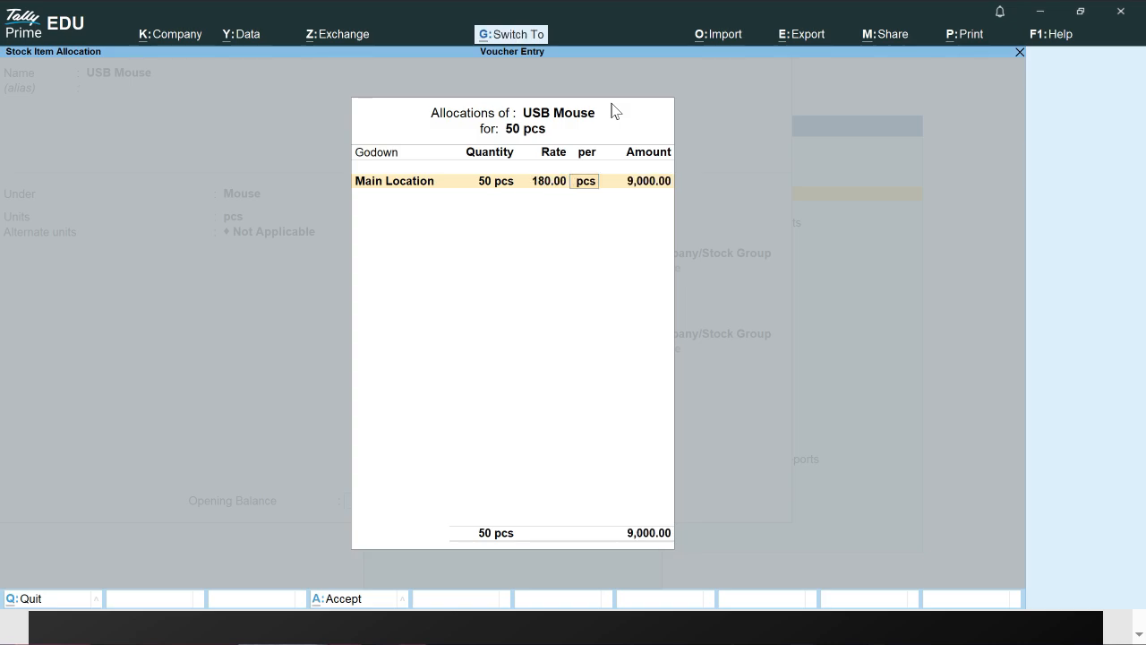
key(ctrl+a)
key(Return)
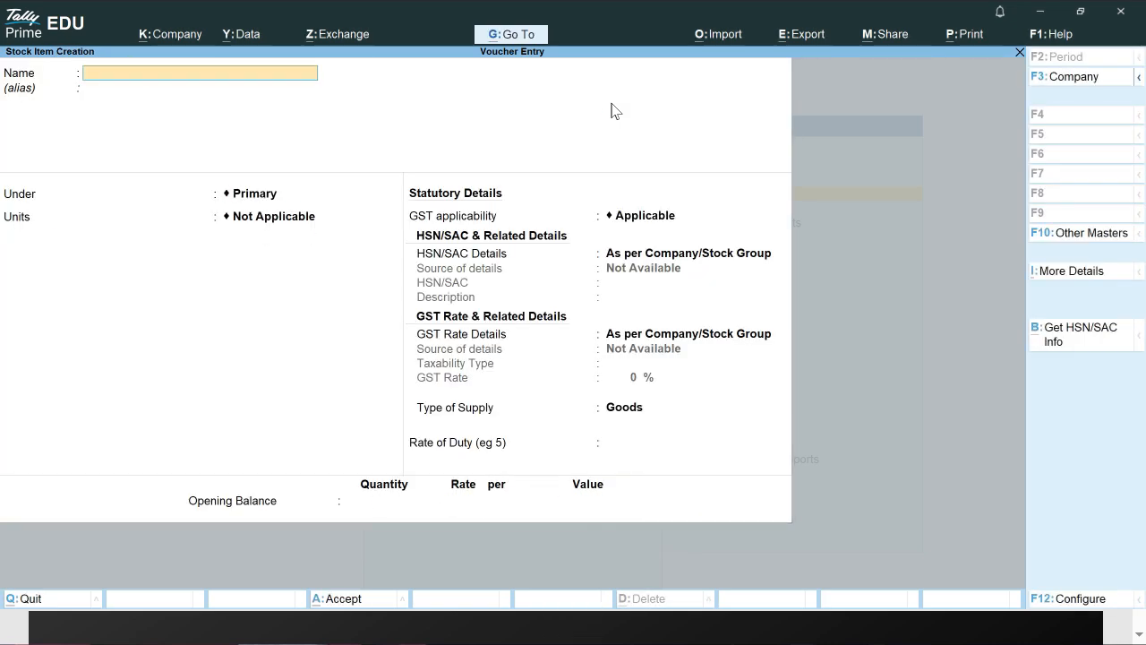
key(Escape)
key(Escape)
key(Escape)
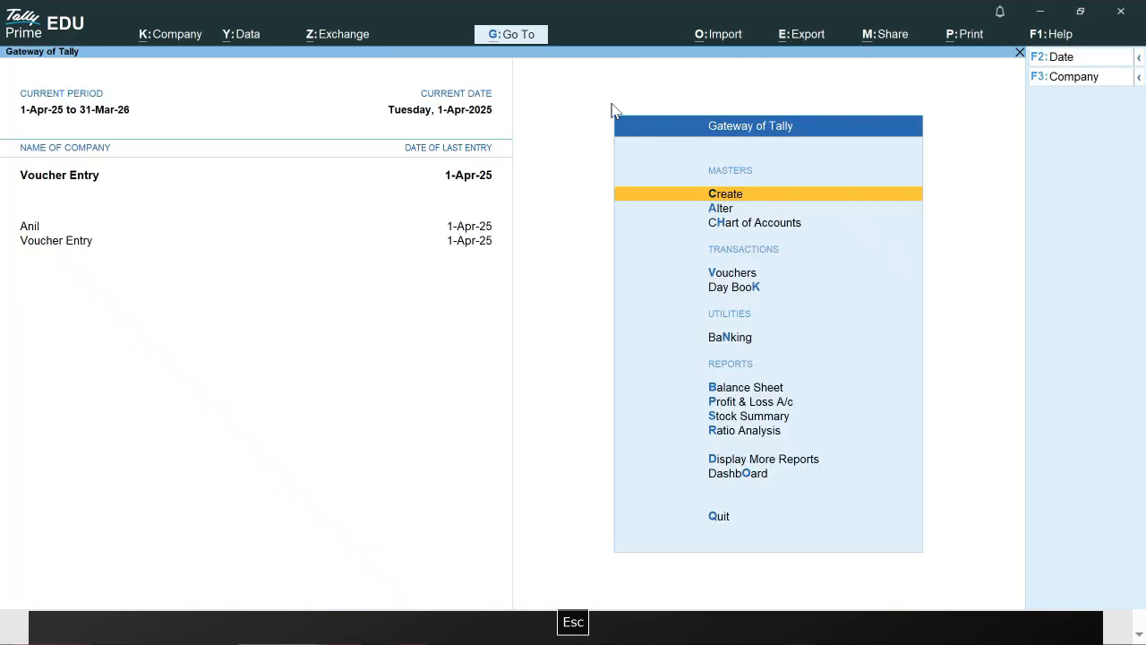
Open voucher entry for a new stock journal
key(Down)
key(Down)
key(Down)
key(Return)
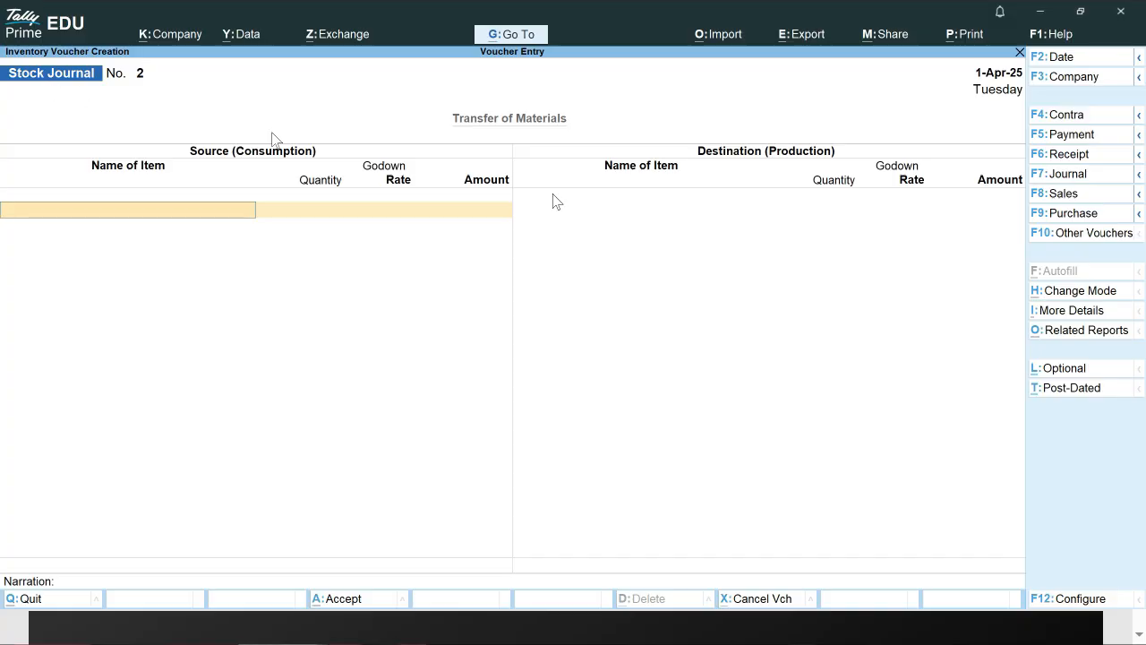
Enter 10 pcs of USB Mouse from the Main Location godown as the stock journal's source item
key(space)
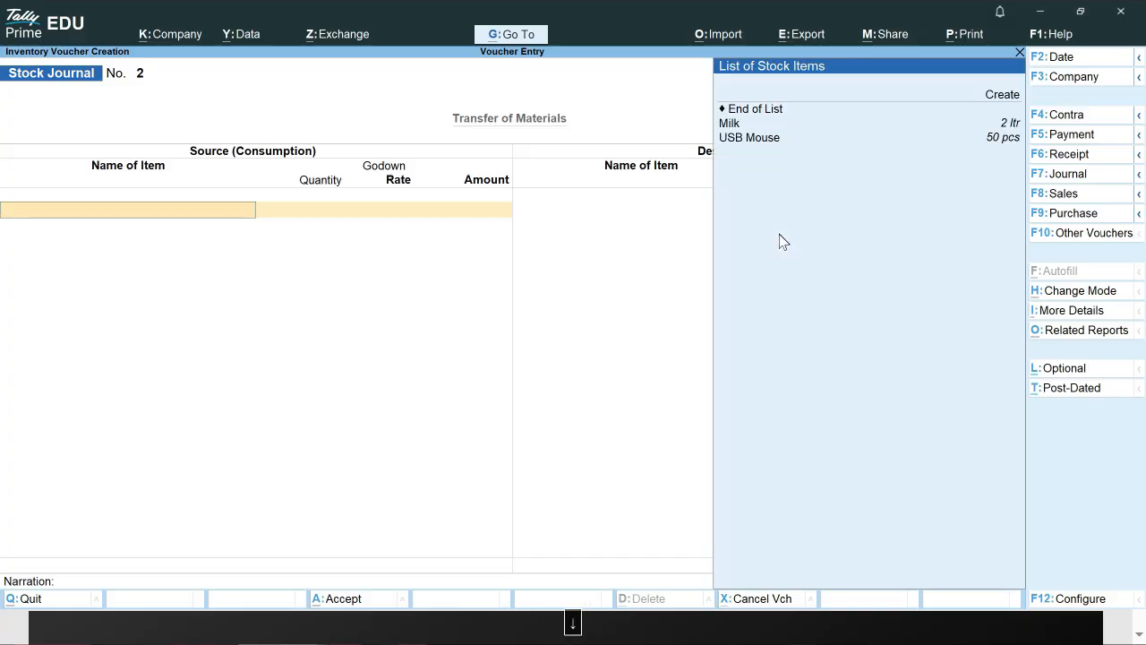
key(Down)
key(Down)
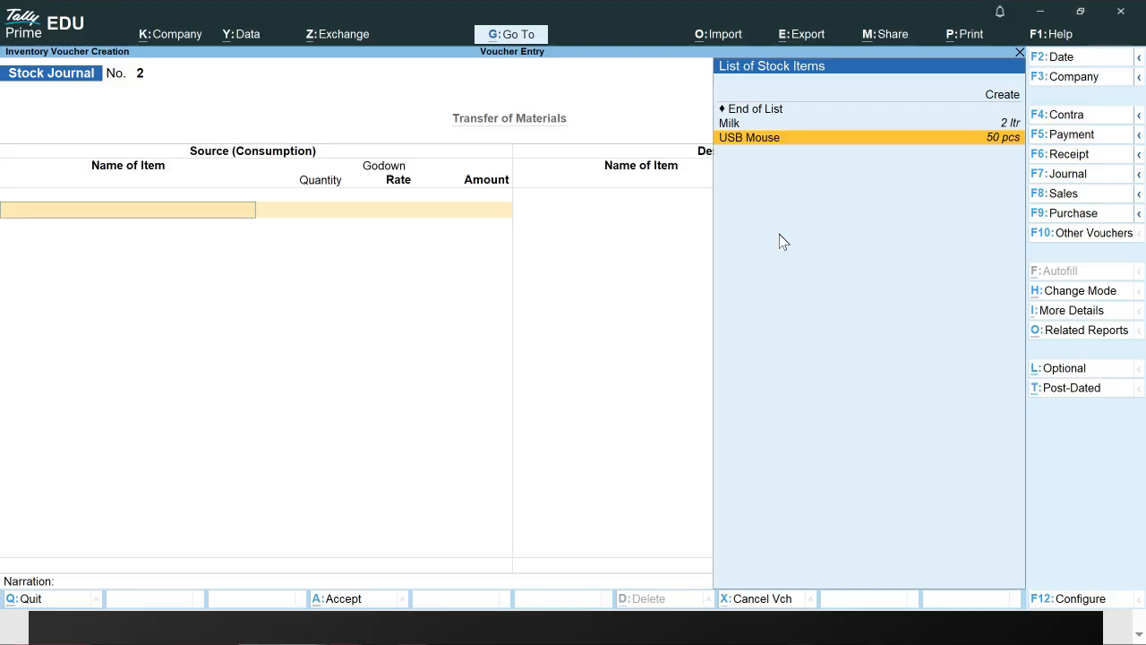
key(Return)
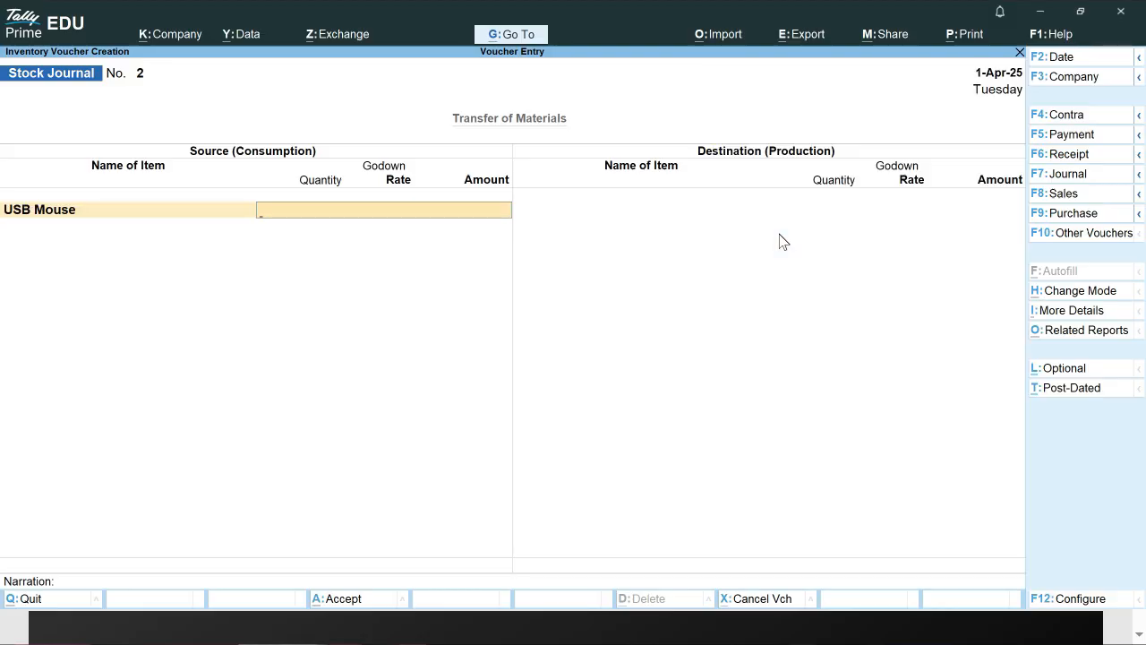
text(0)
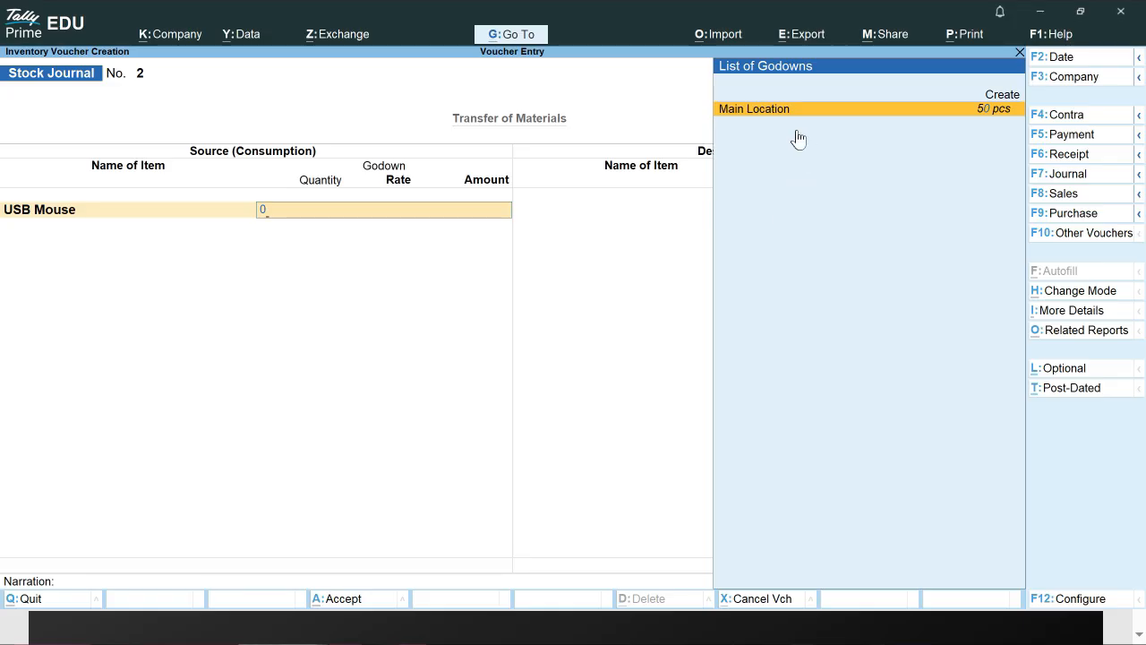
key(BackSpace)
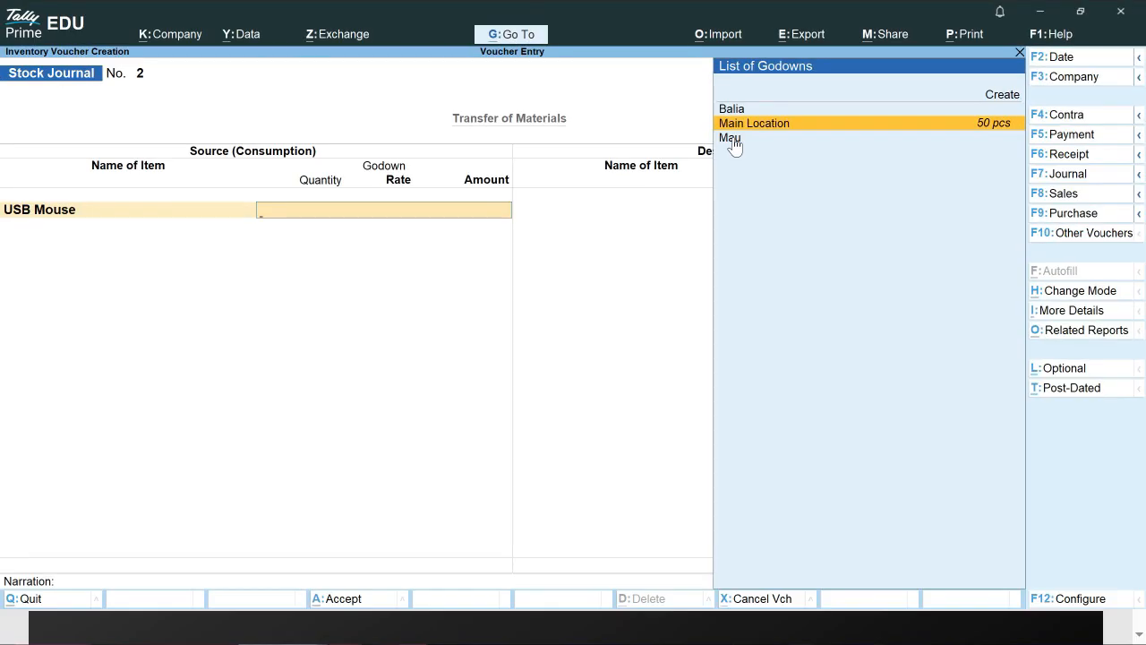
key(Return)
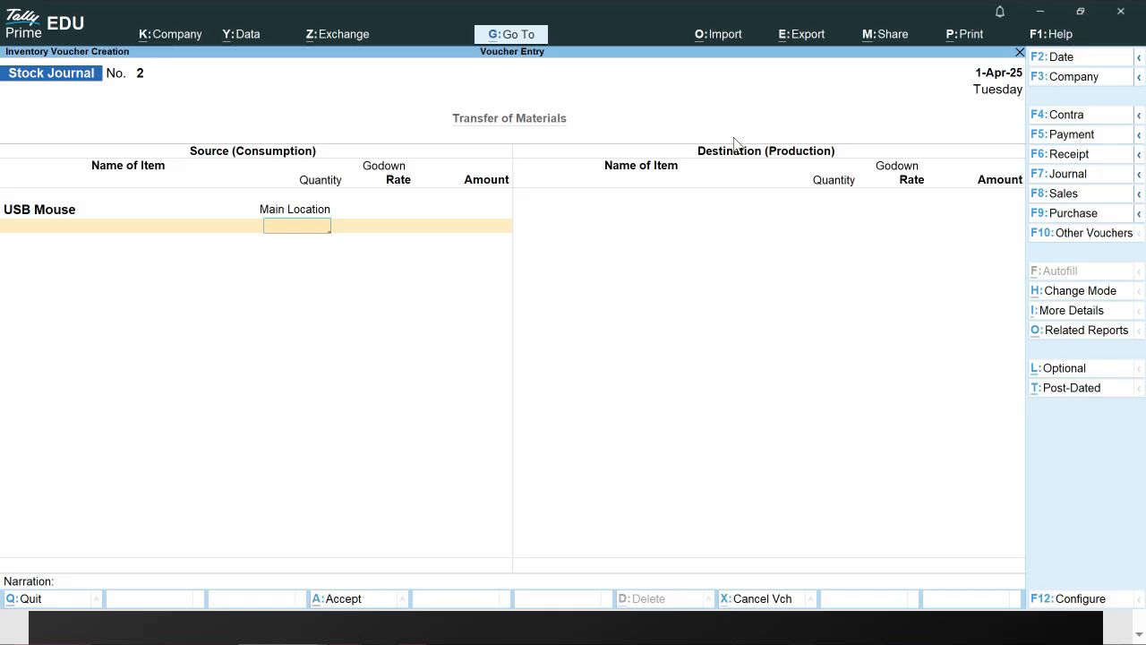
text(10)
key(Return)
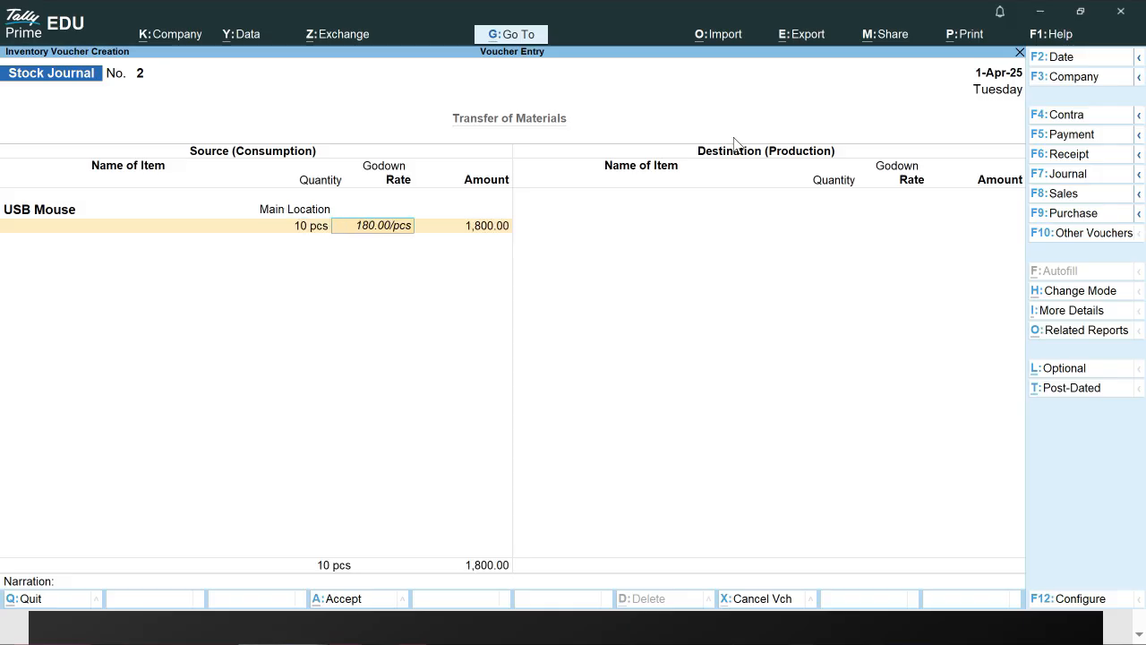
key(Return)
key(Return)
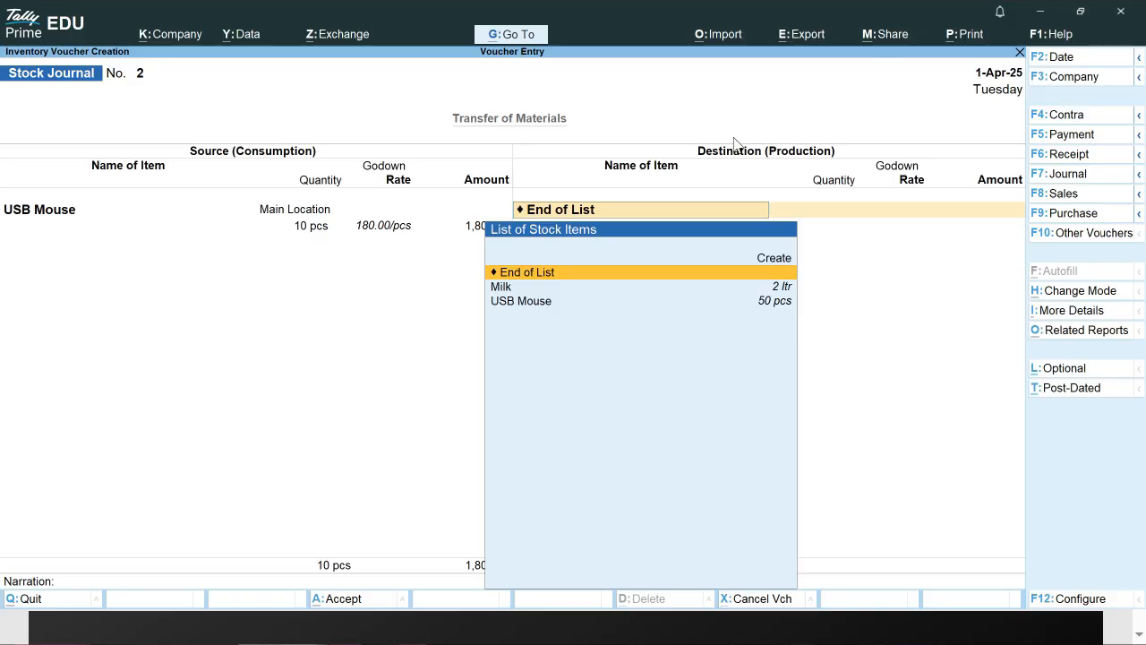
Enter 10 pcs of USB Mouse into the Mau godown as the destination item and save the stock journal
key(Down)
key(Down)
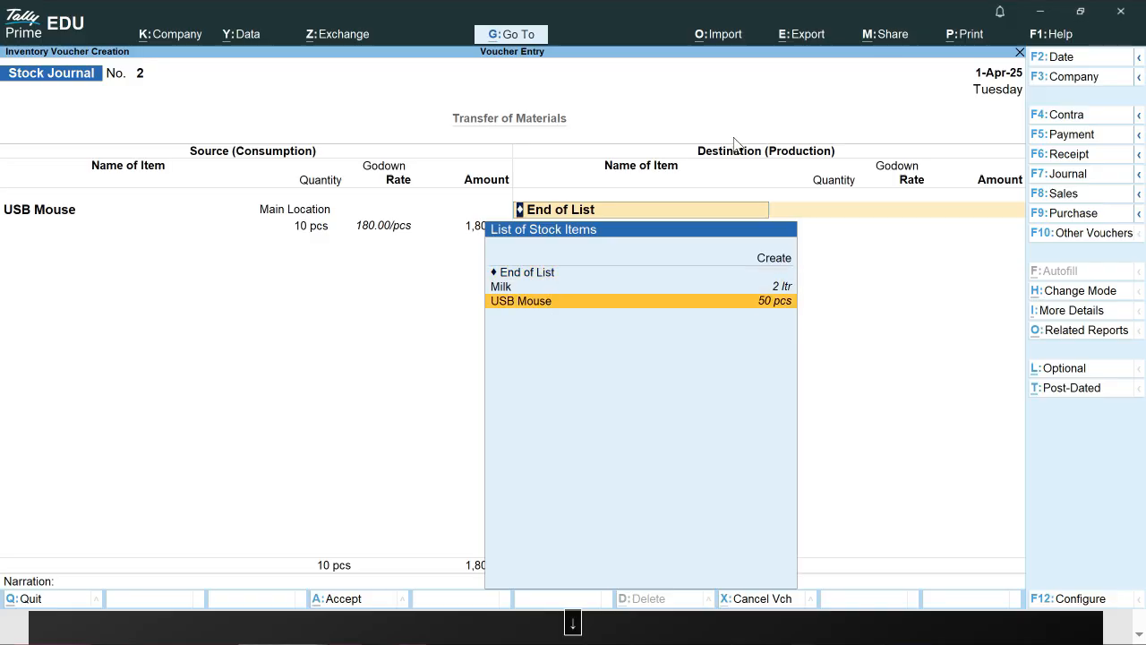
key(Return)
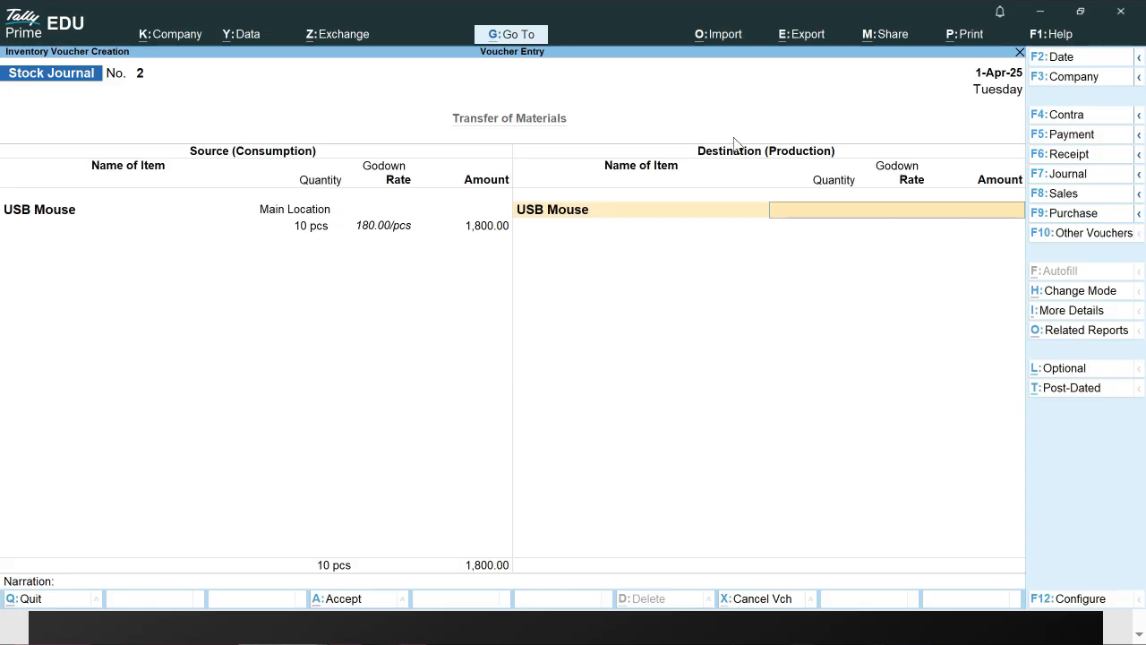
key(space)
key(Down)
key(Down)
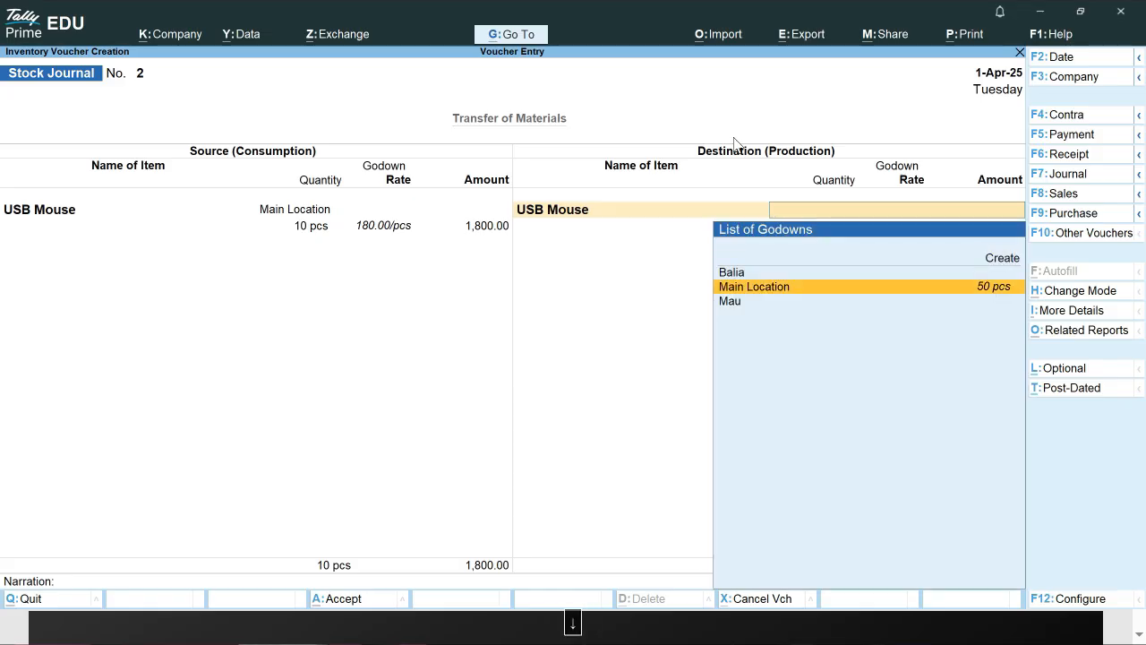
key(Return)
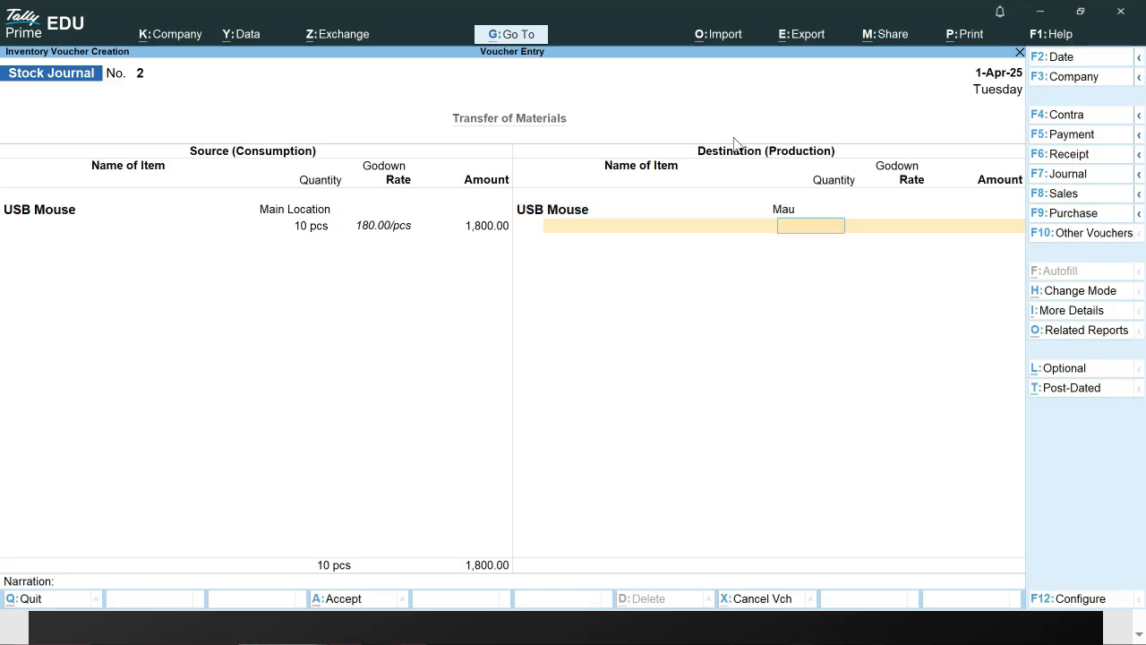
text(10)
key(Return)
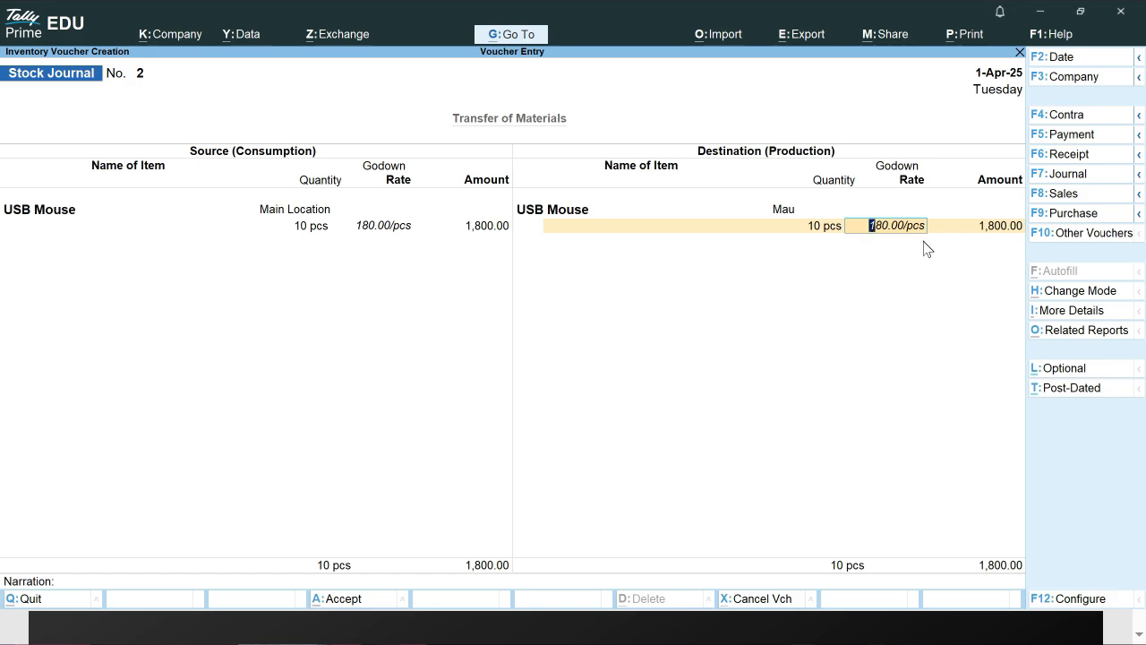
key(ctrl+a)
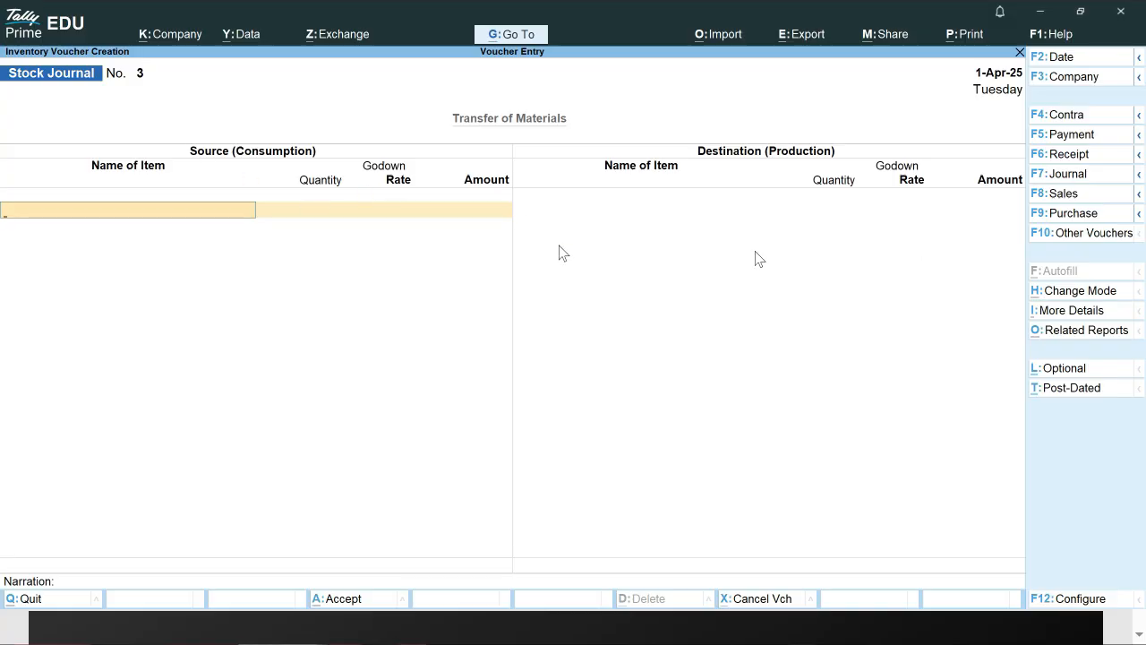
Switch the voucher type from Stock Journal to Physical Stock
key(alt)
click(1138, 174)
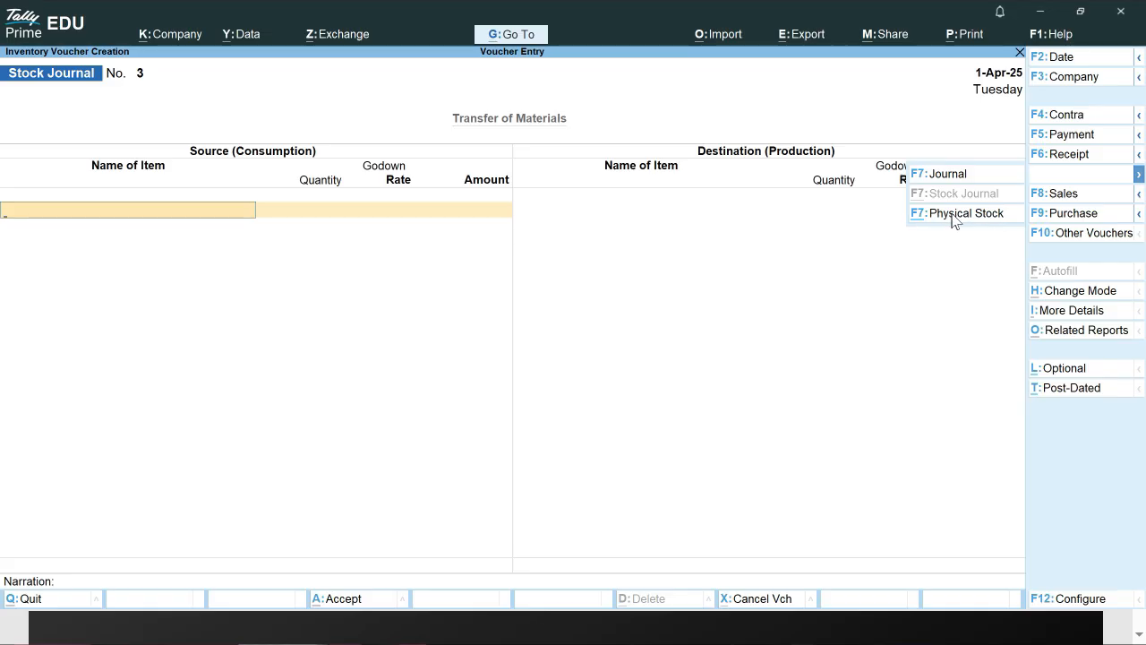
click(955, 220)
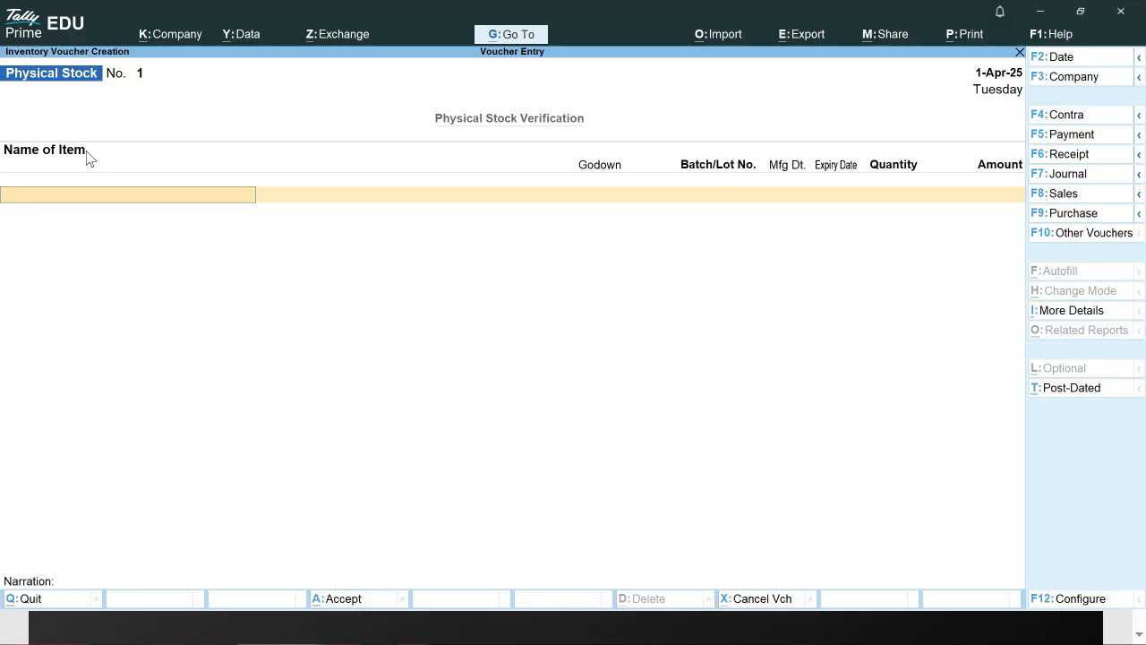
Select USB Mouse in the Main Location godown as the item of the physical stock voucher
key(space)
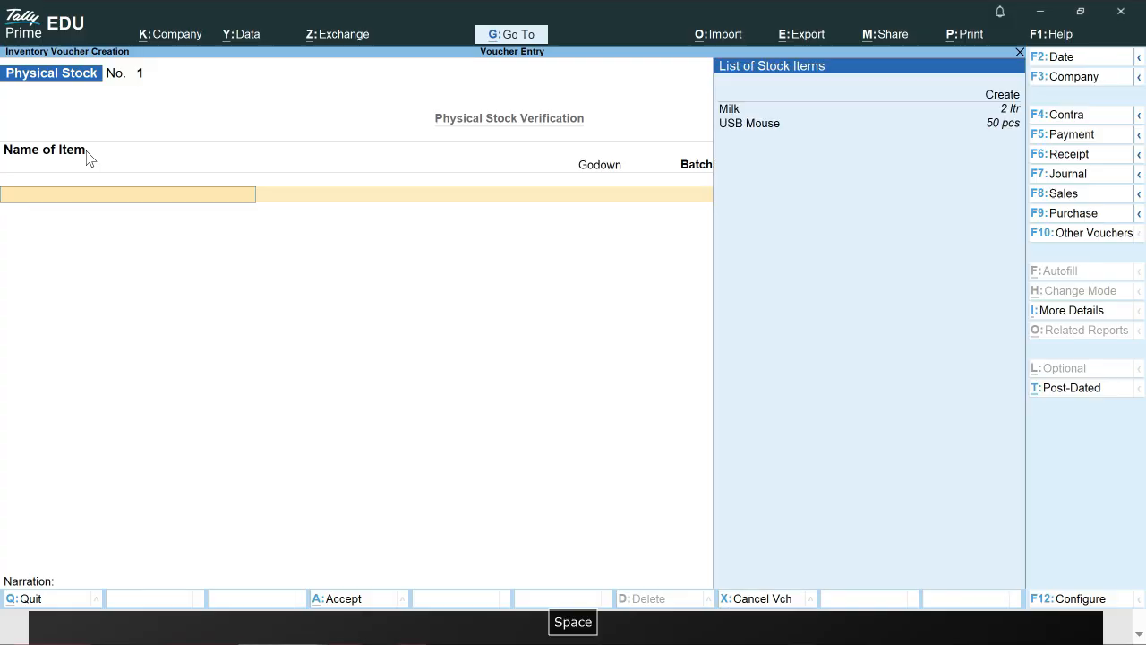
key(Down)
key(Down)
key(Down)
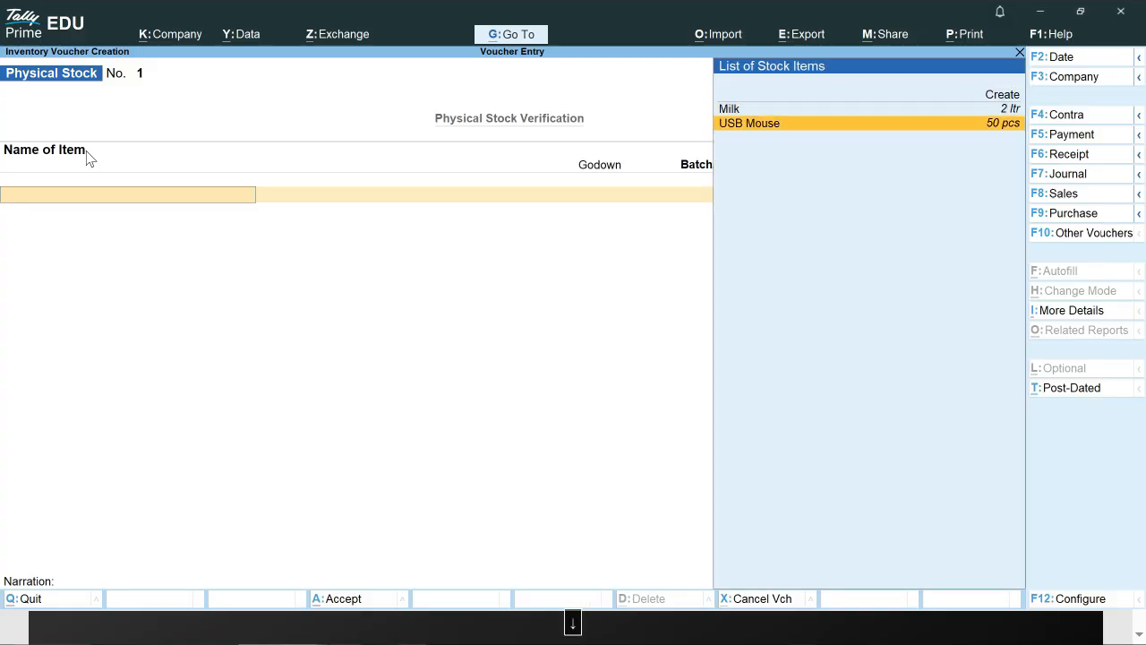
key(Return)
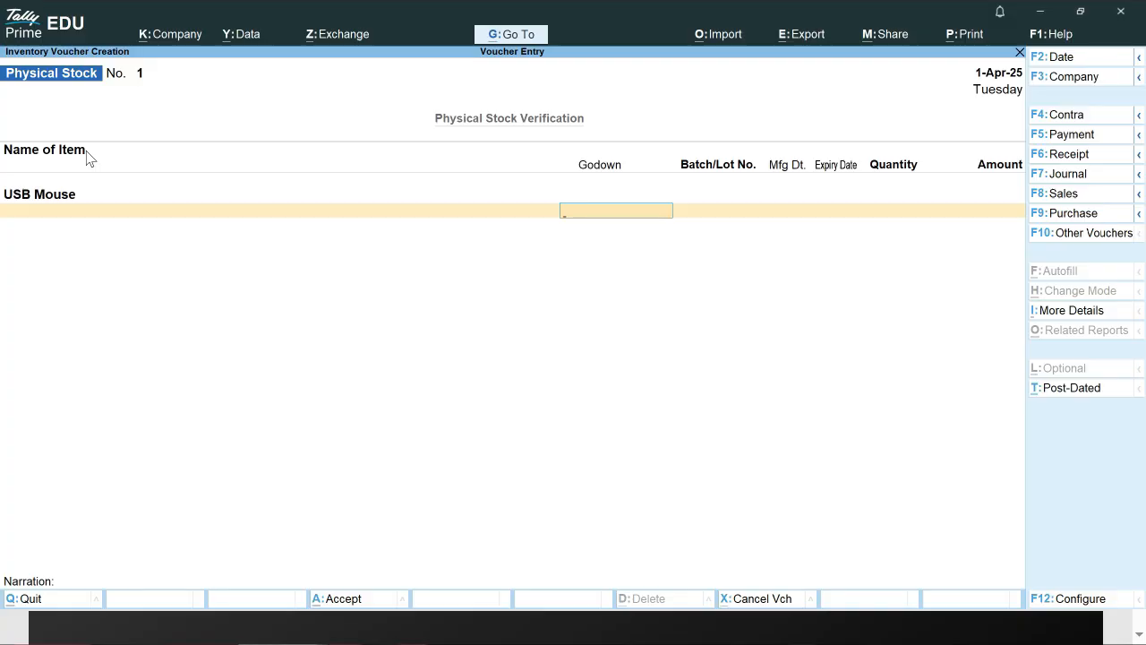
key(space)
key(Down)
key(Down)
key(Down)
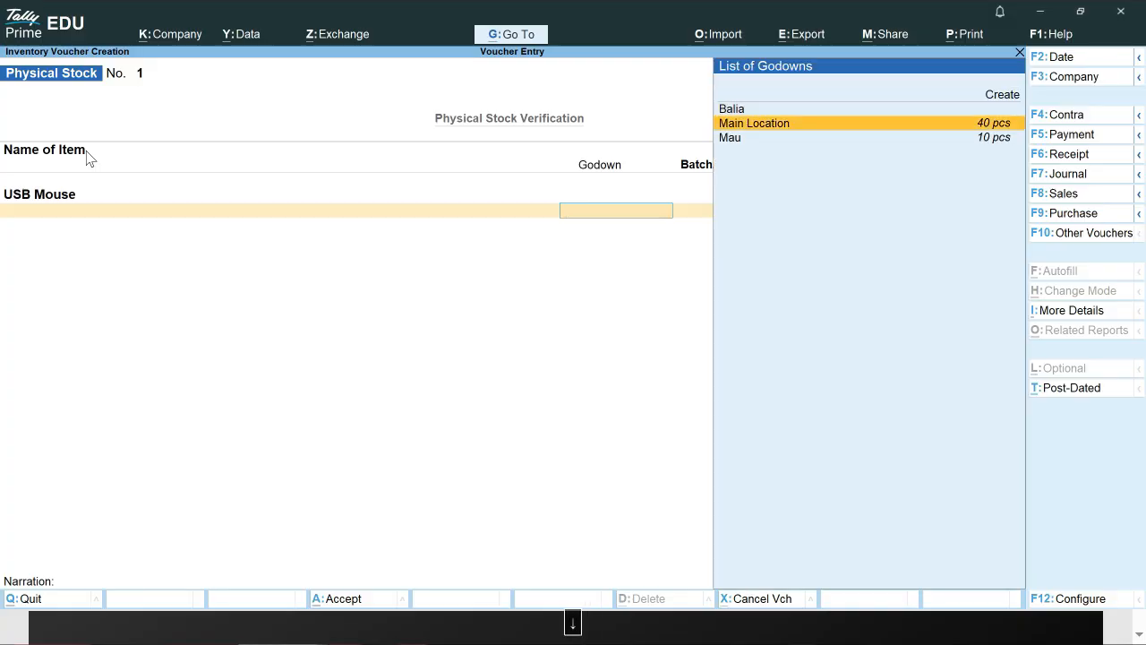
key(Return)
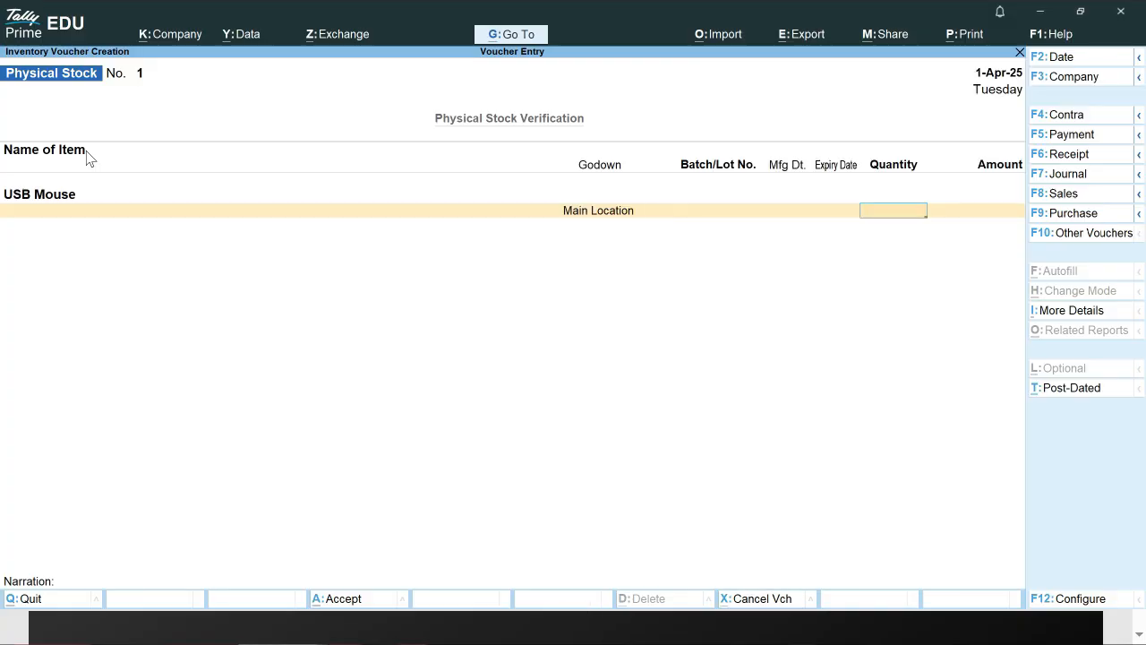
Set the physical quantity of USB Mouse to 38 pcs and save the voucher
text(38)
key(Return)
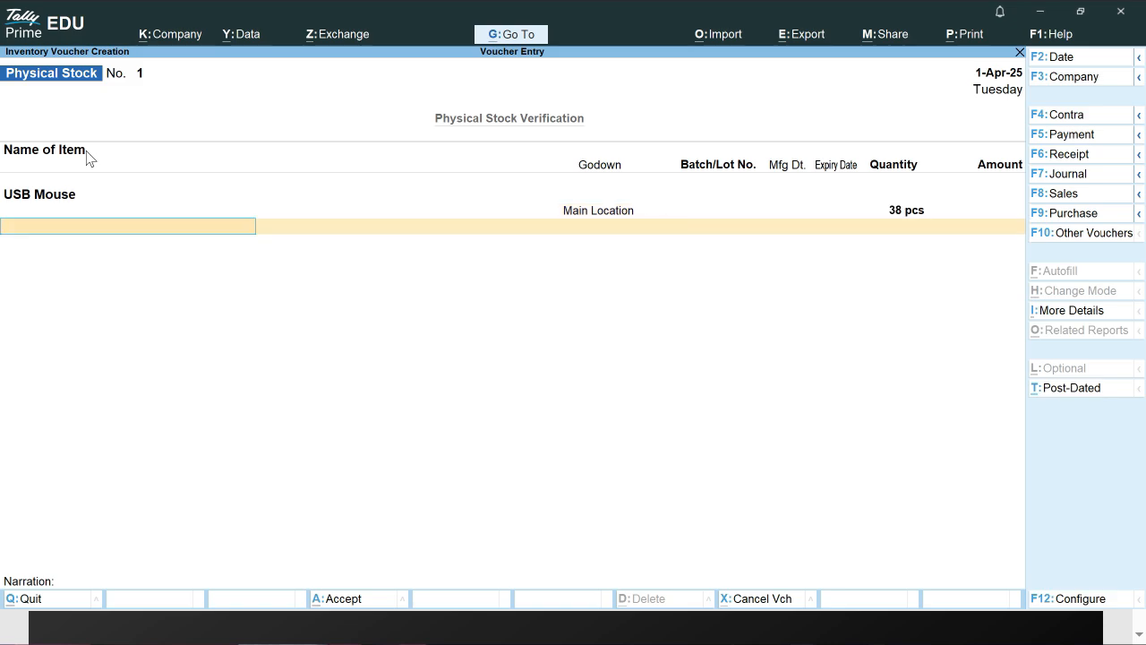
key(Return)
key(Return)
key(Return)
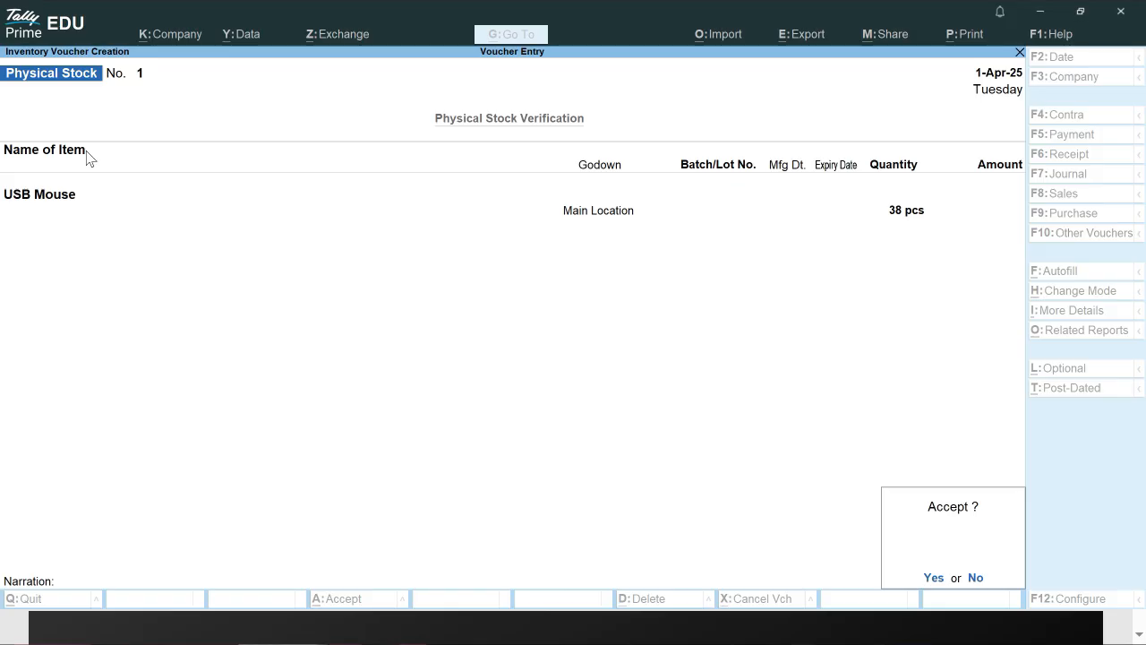
key(Return)
Add USB Mouse from the Main Location godown to a second physical stock voucher
key(space)
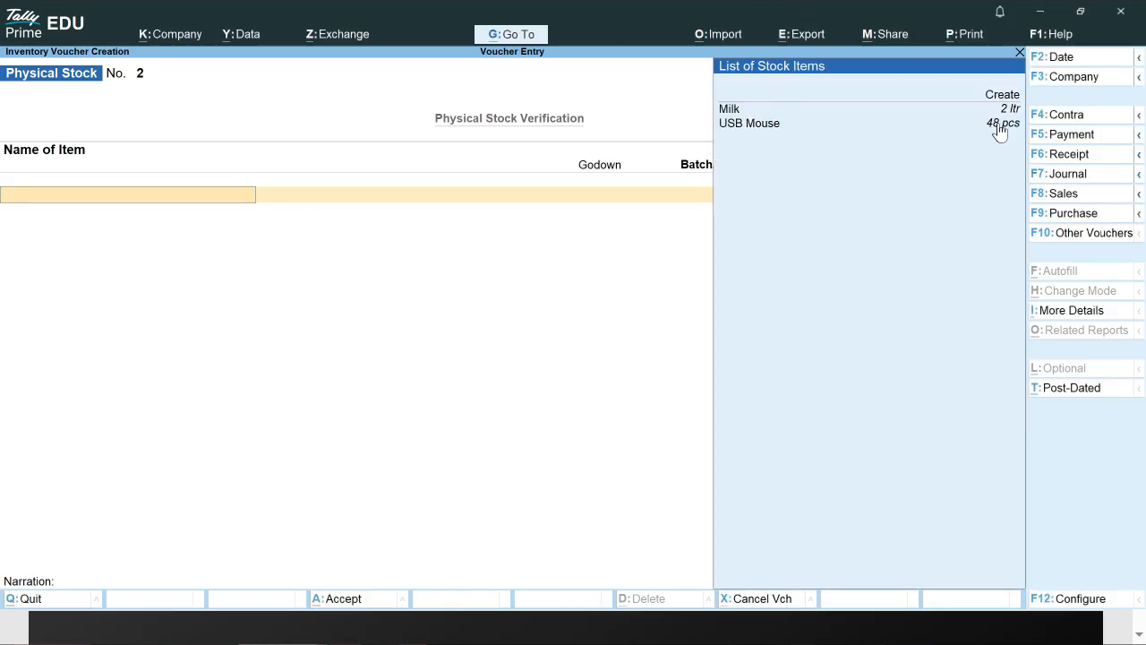
key(Down)
key(Down)
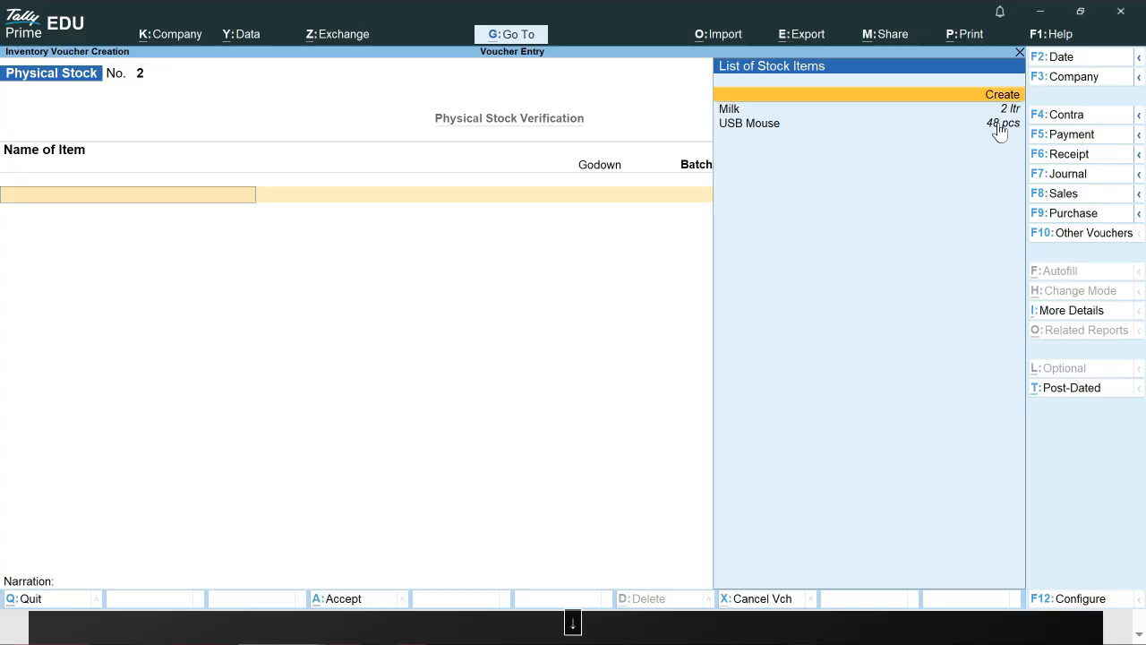
key(Down)
key(Return)
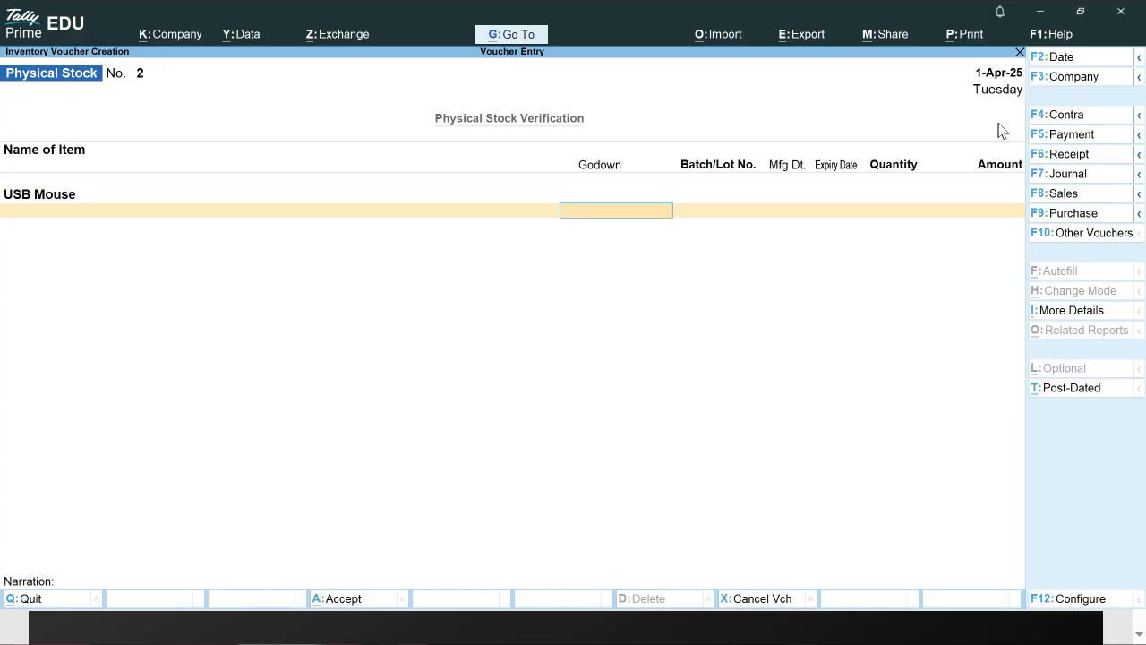
key(space)
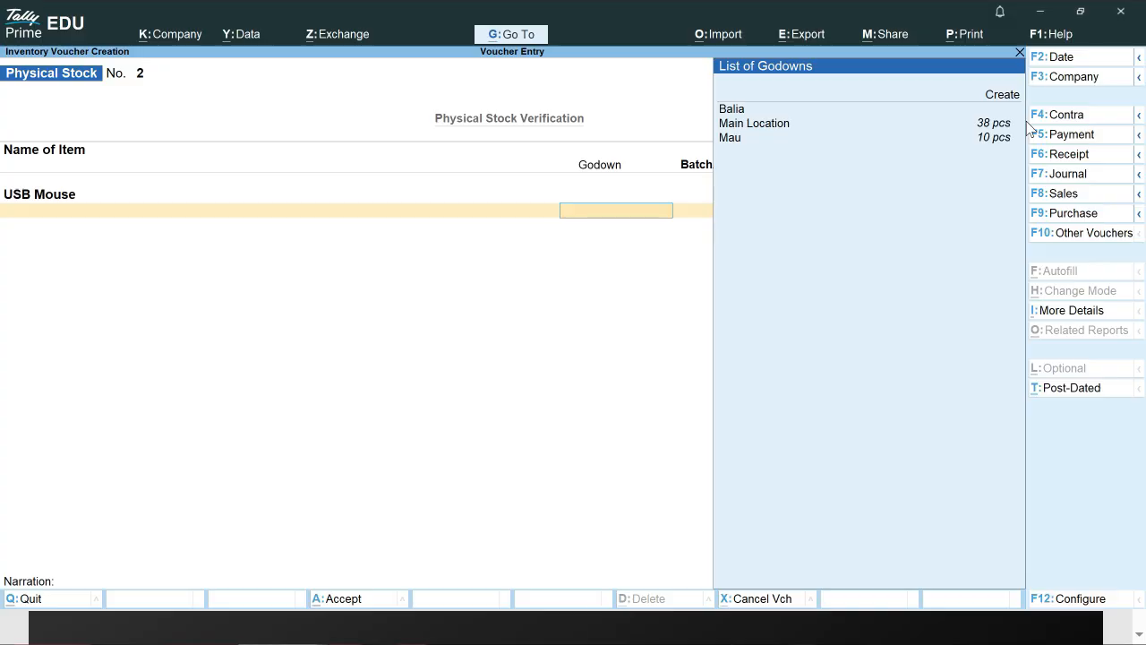
key(Down)
key(Down)
key(Return)
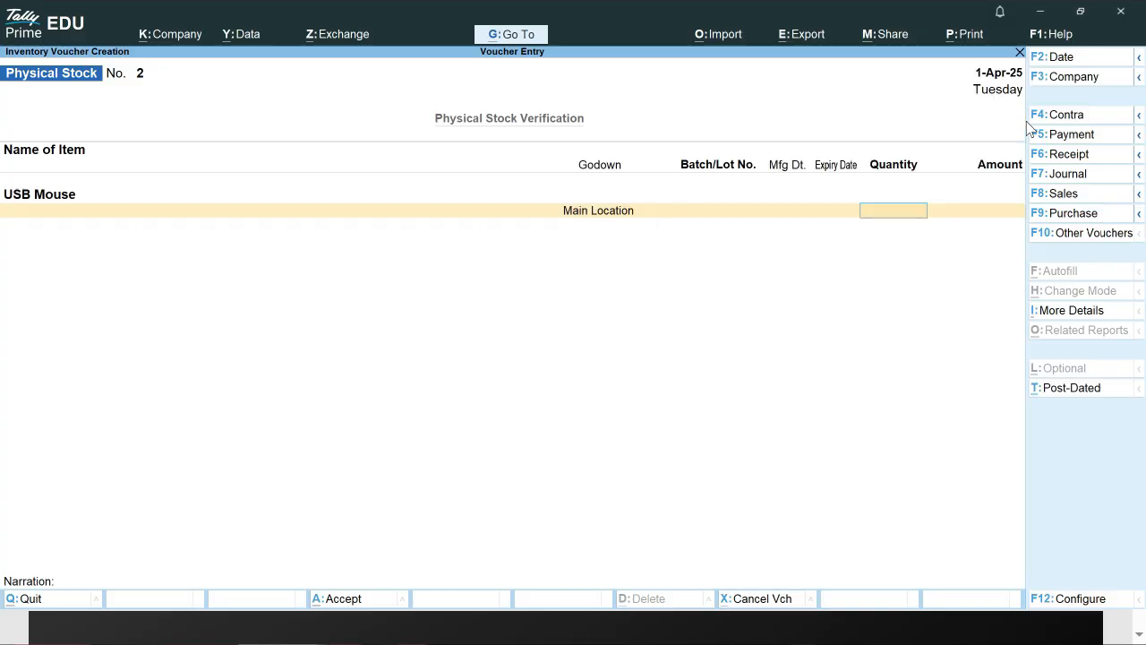
Enter 42 pcs as the counted USB Mouse quantity and save the second physical stock voucher
text(42)
key(Return)
key(Return)
key(Return)
key(Return)
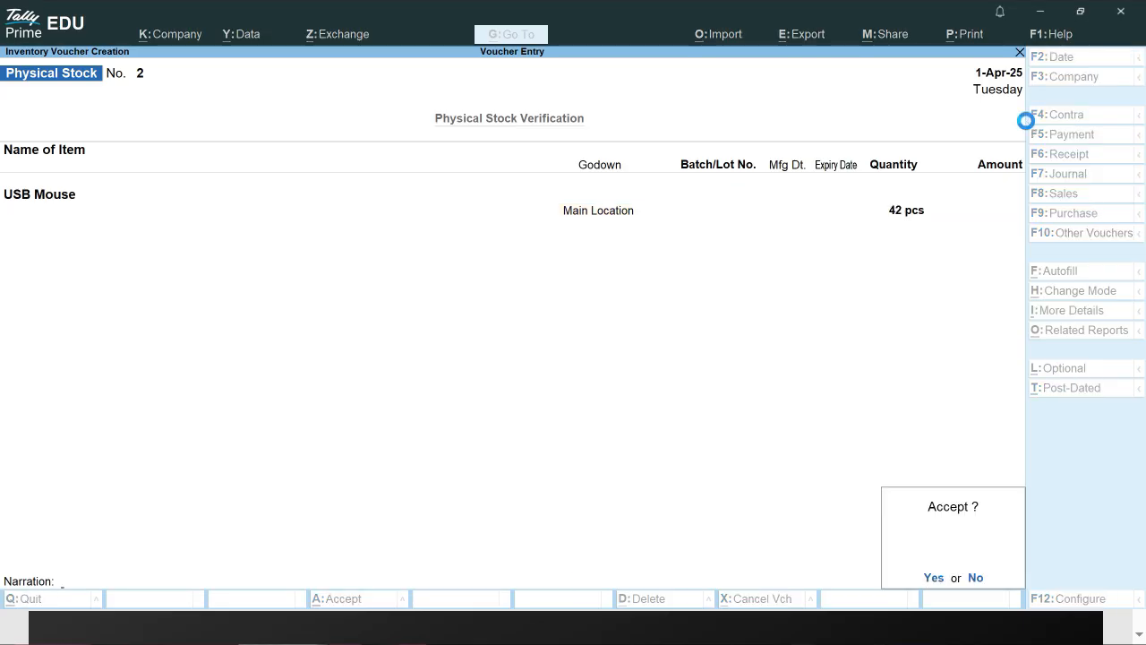
key(Return)
Pick USB Mouse and the Main Location godown for a third physical stock voucher
key(space)
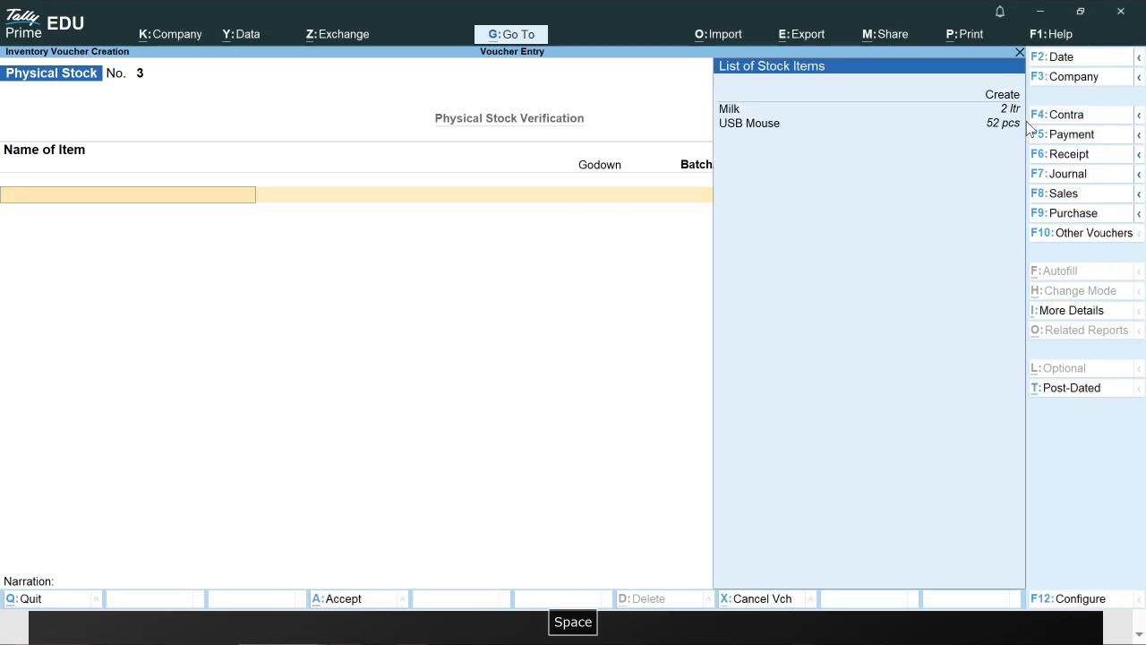
key(Down)
key(Down)
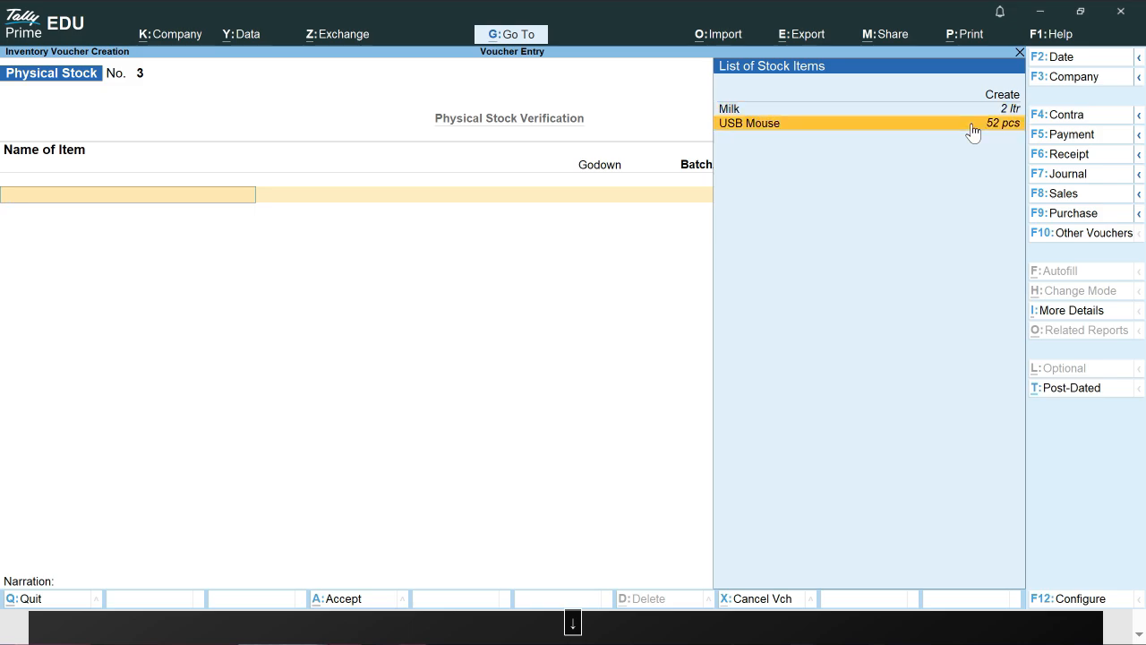
key(Return)
key(space)
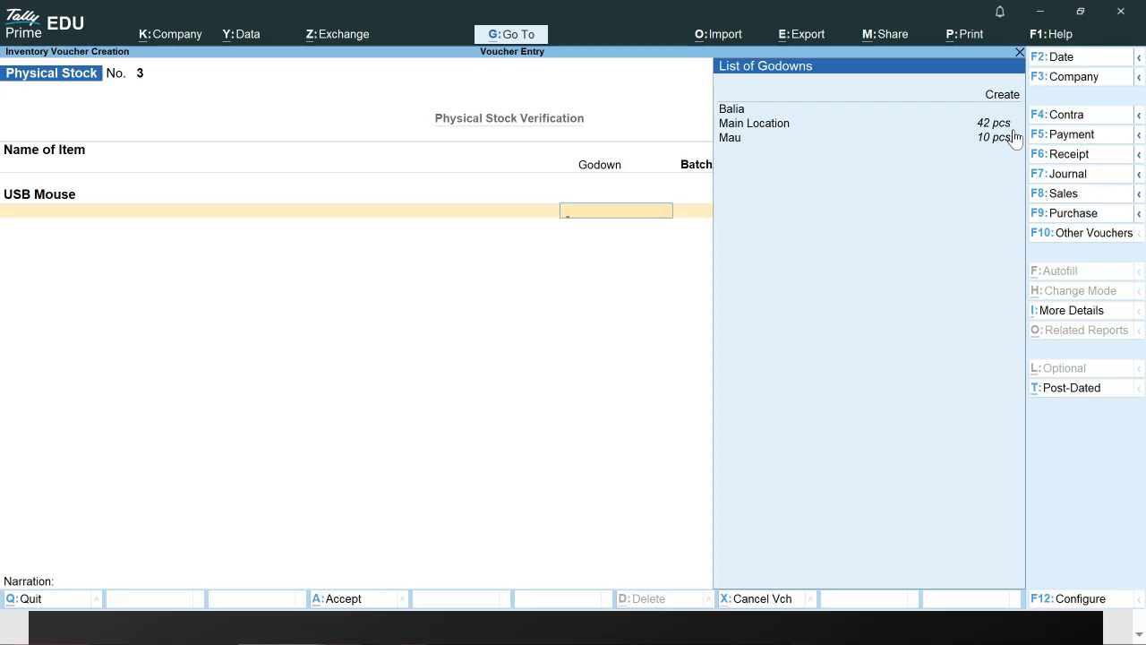
key(Down)
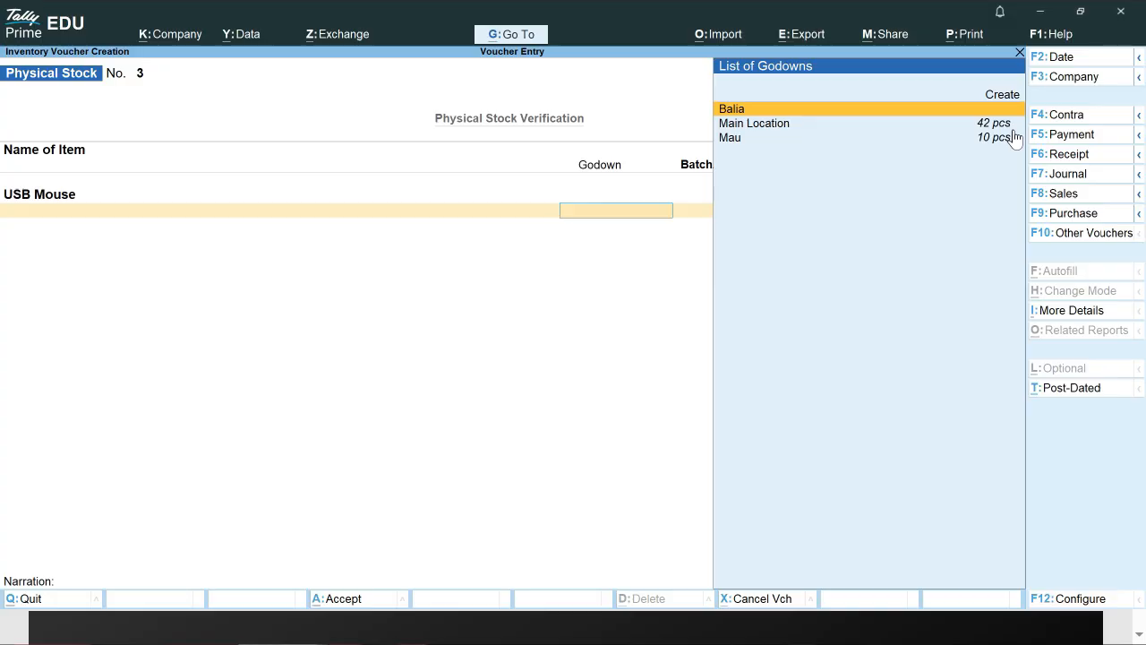
key(Down)
key(Return)
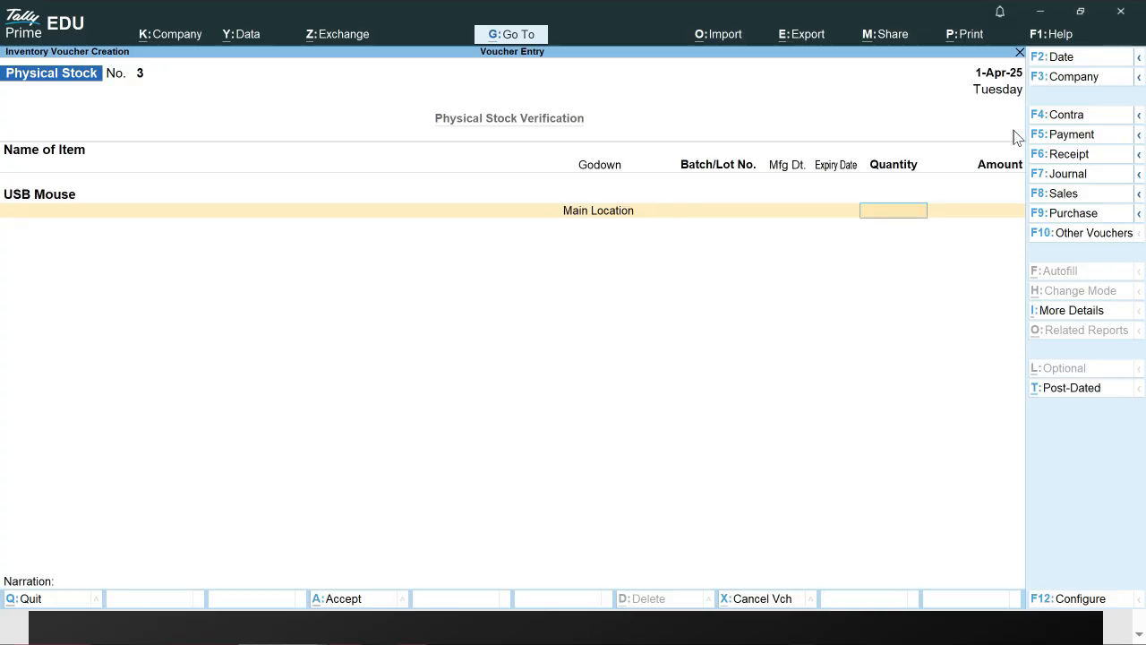
Enter 40 pcs as the counted USB Mouse quantity and save the third physical stock voucher
text(40)
key(Return)
key(Return)
key(Return)
key(Return)
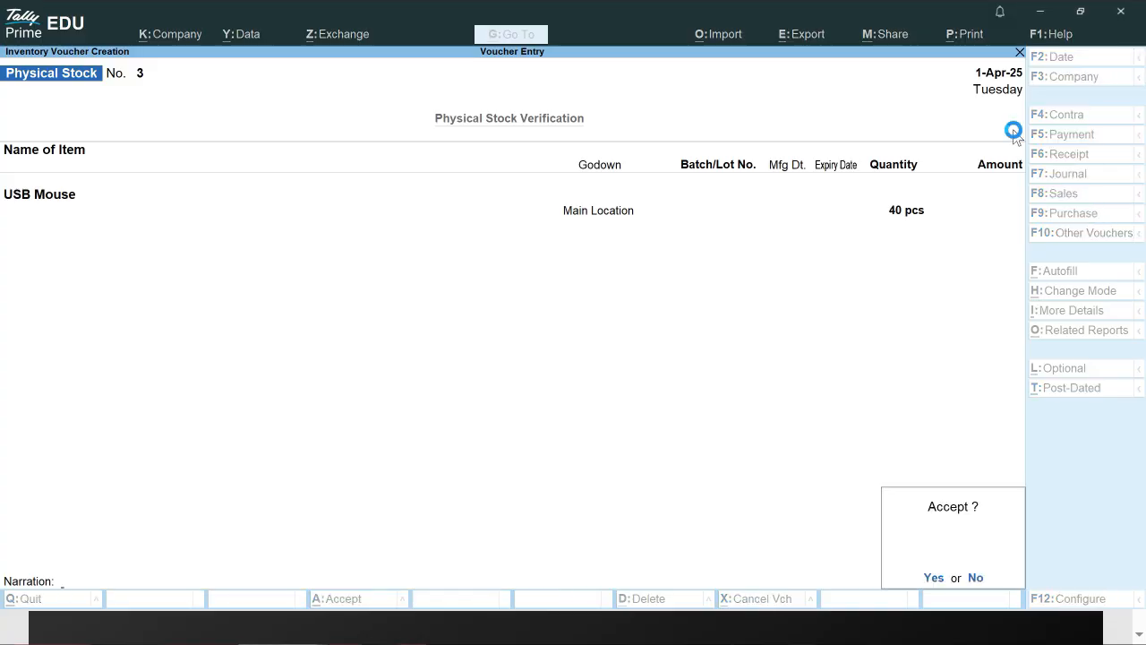
key(Return)
key(space)
key(Down)
key(Down)
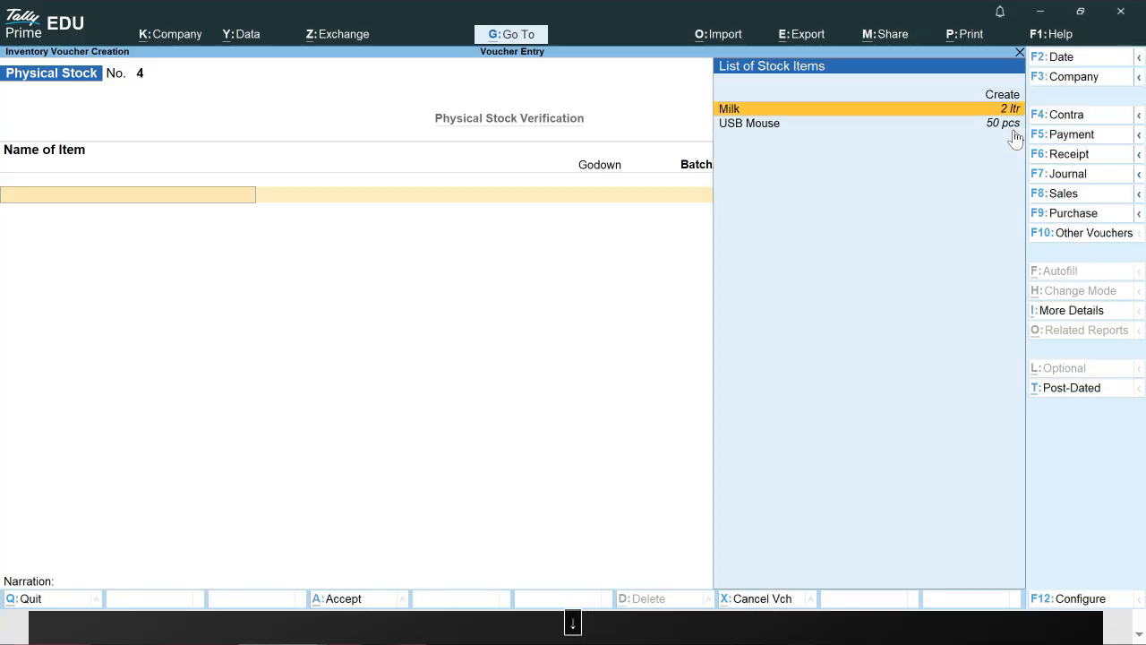
key(Down)
key(Return)
key(space)
key(Down)
key(Down)
key(Down)
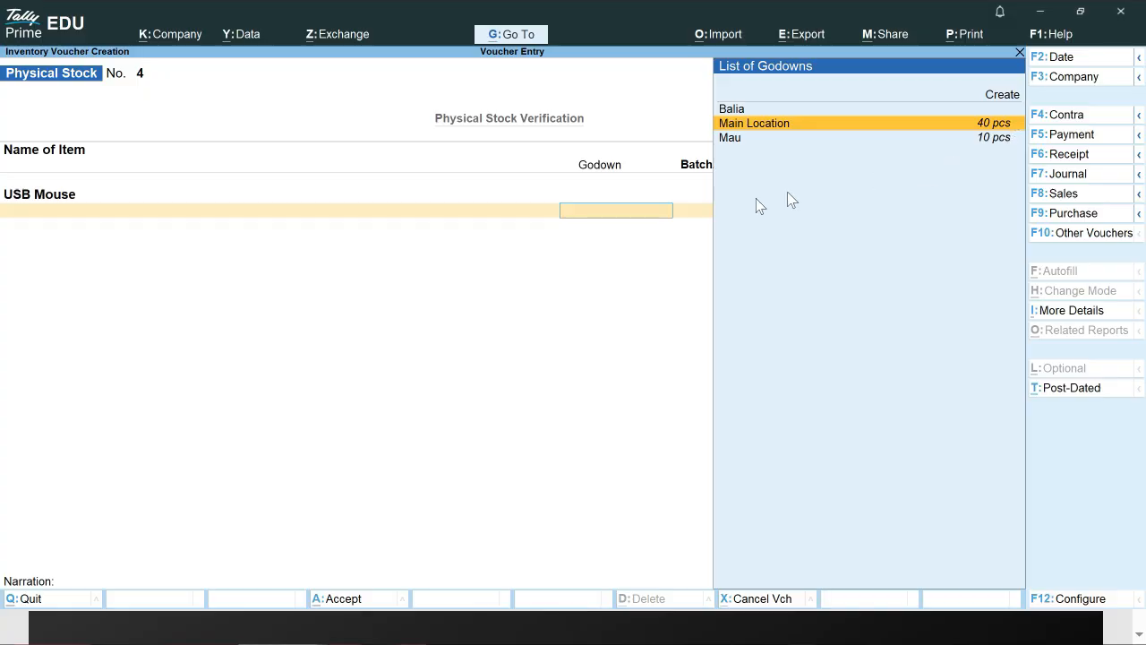
key(Up)
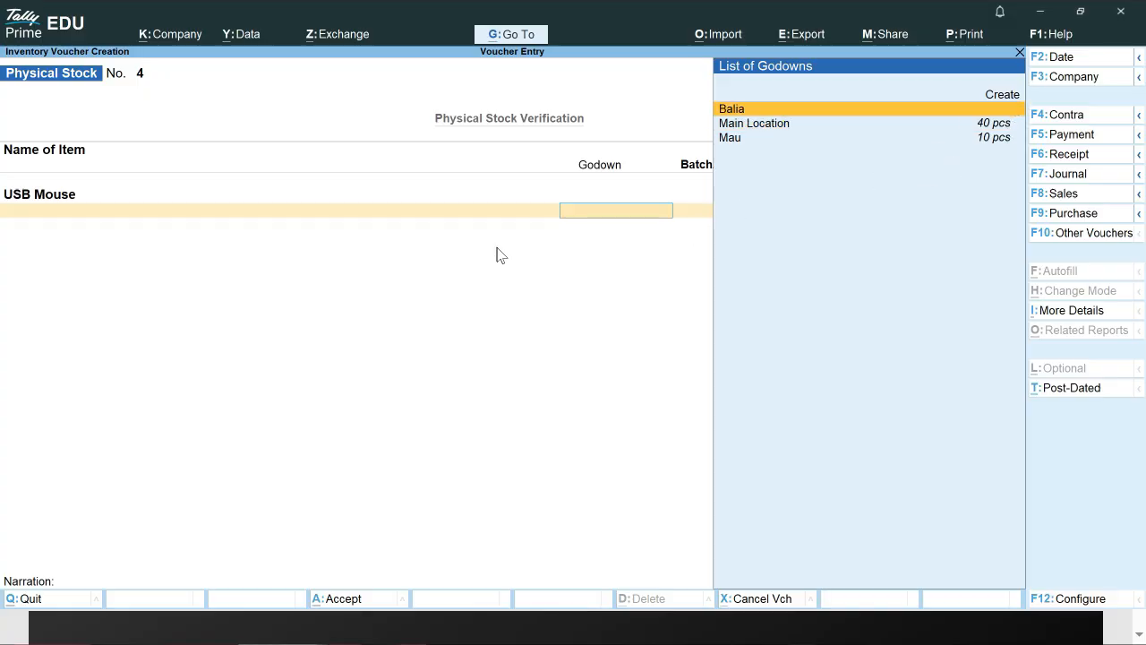
key(BackSpace)
key(Delete)
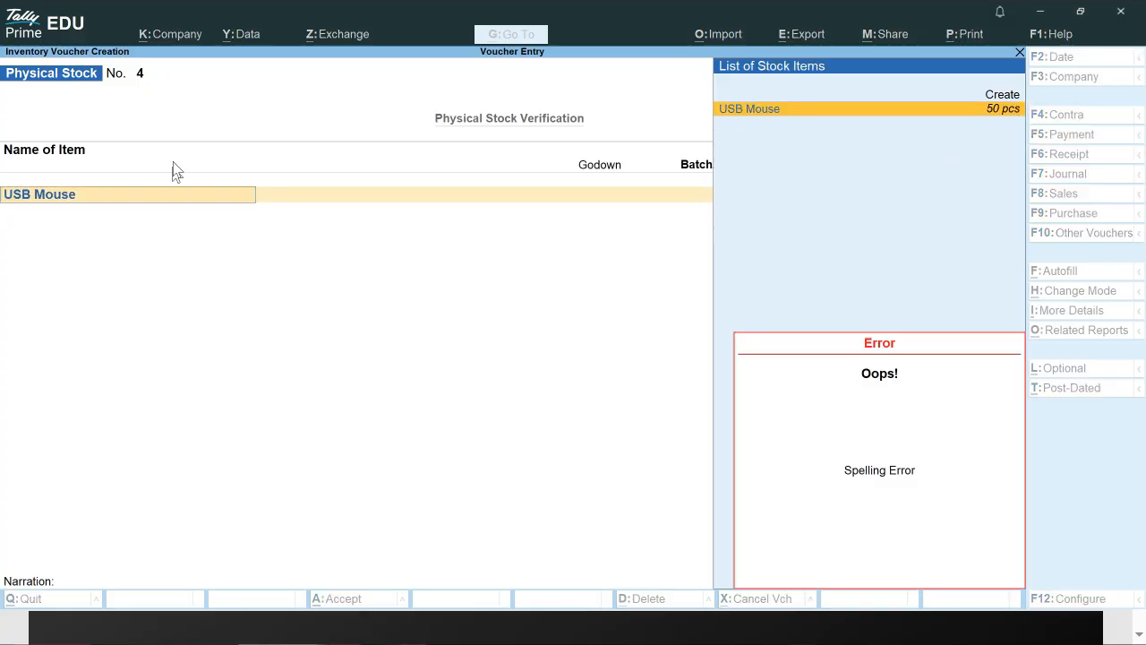
key(Escape)
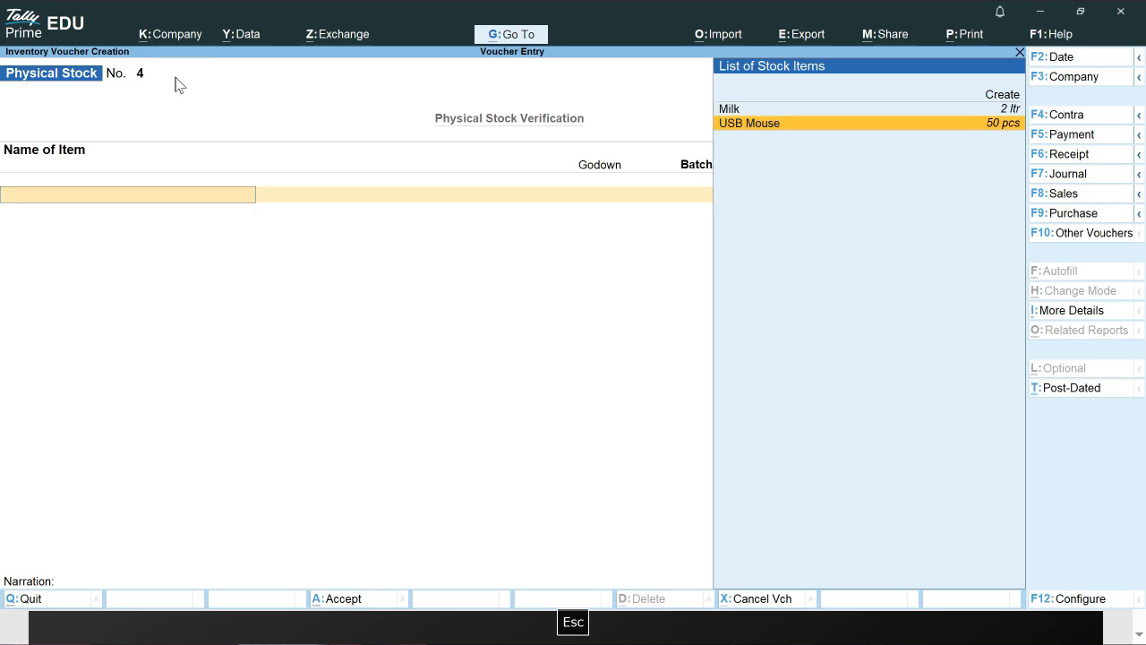
key(Escape)
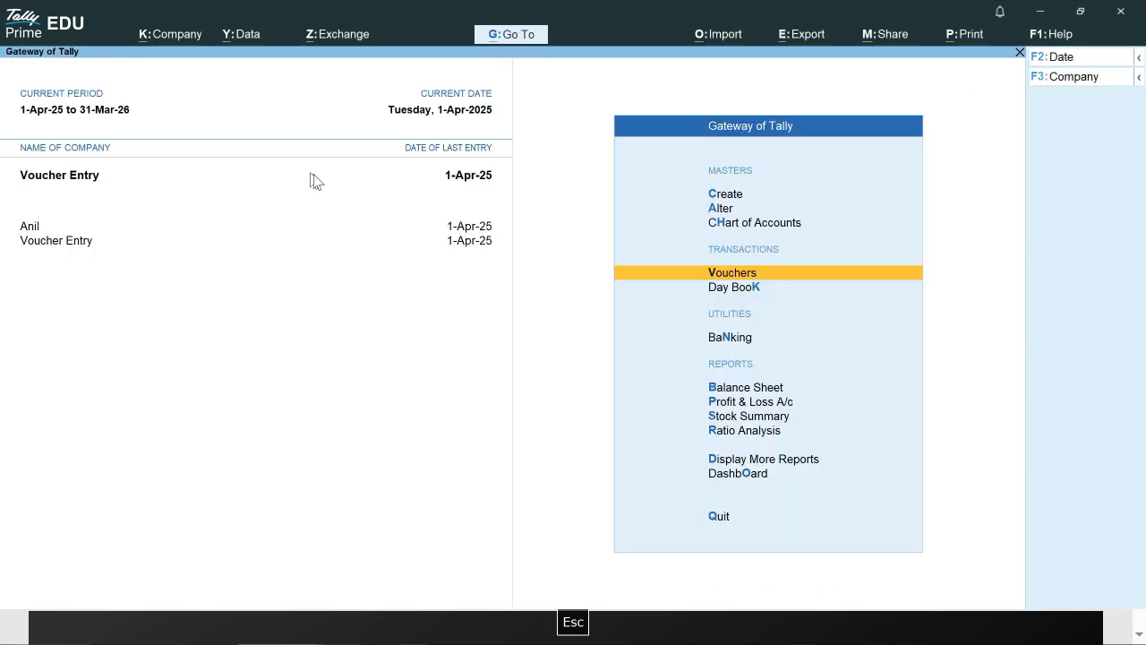
key(Escape)
key(Escape)
Reopen voucher entry and switch to the PDF slide on journal vouchers
key(Down)
key(Down)
key(Down)
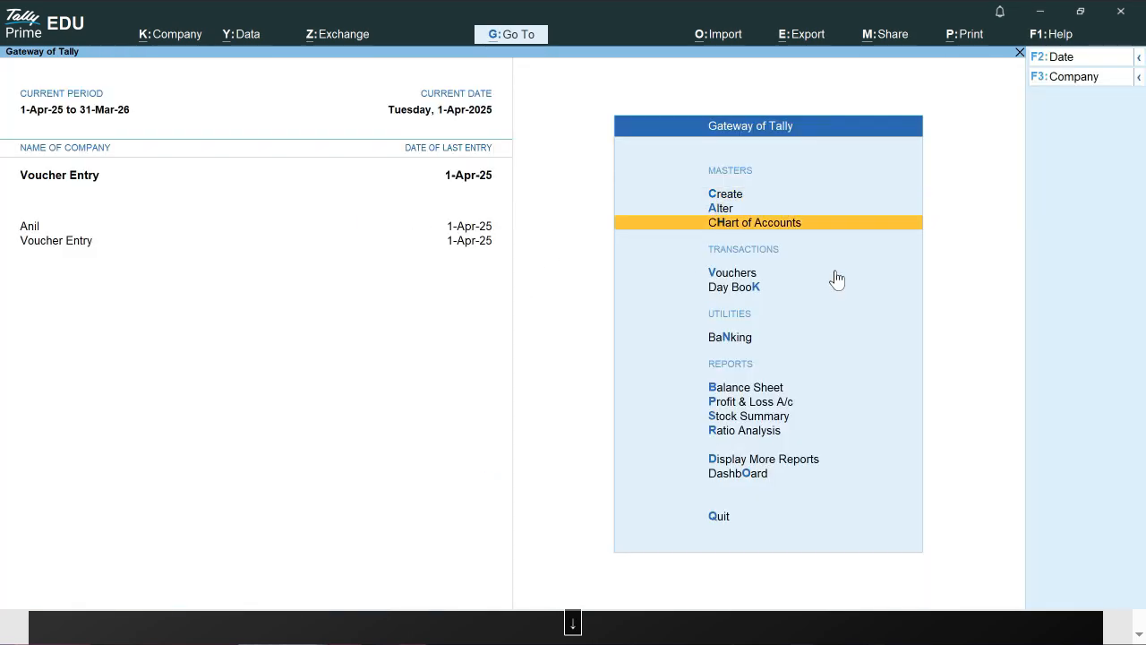
click(834, 274)
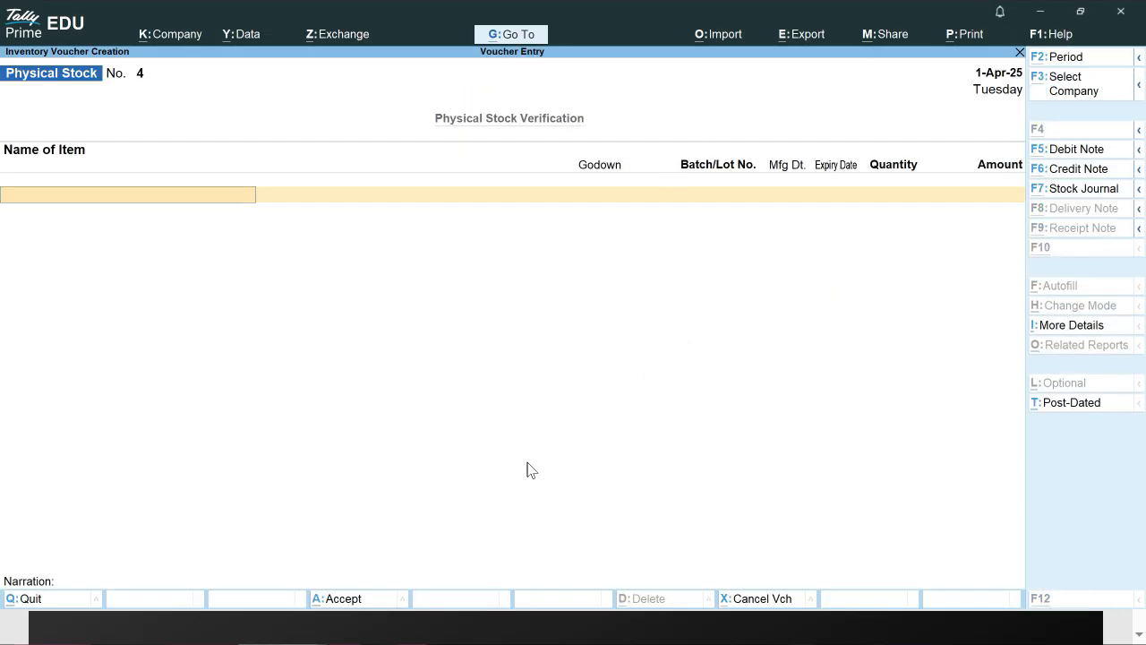
key(alt+Tab)
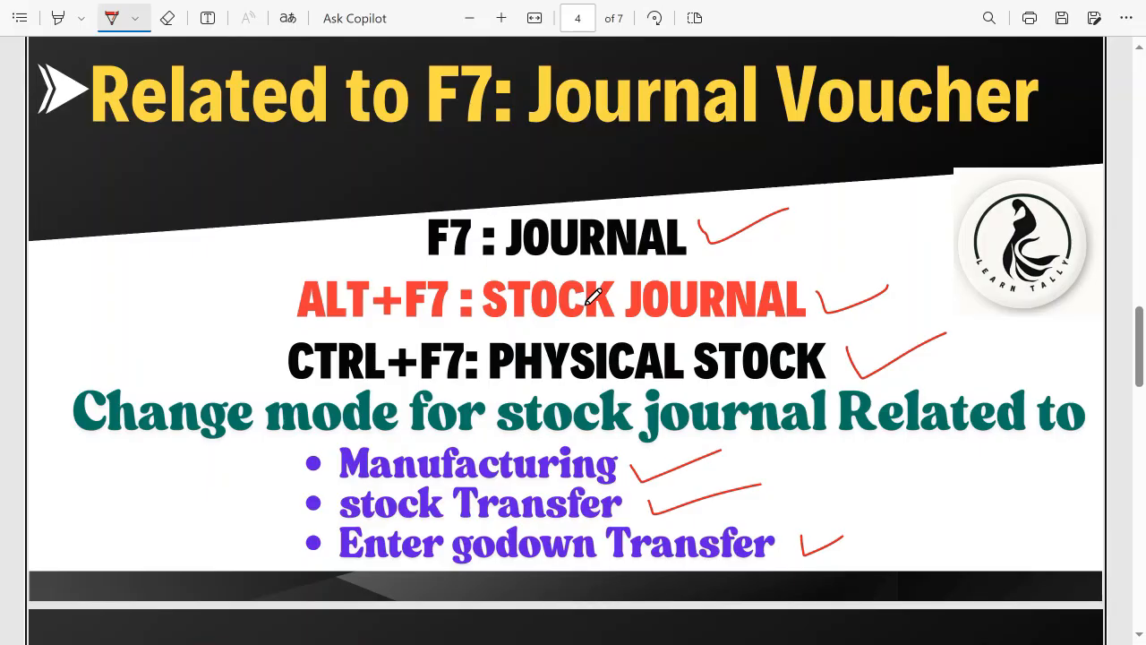
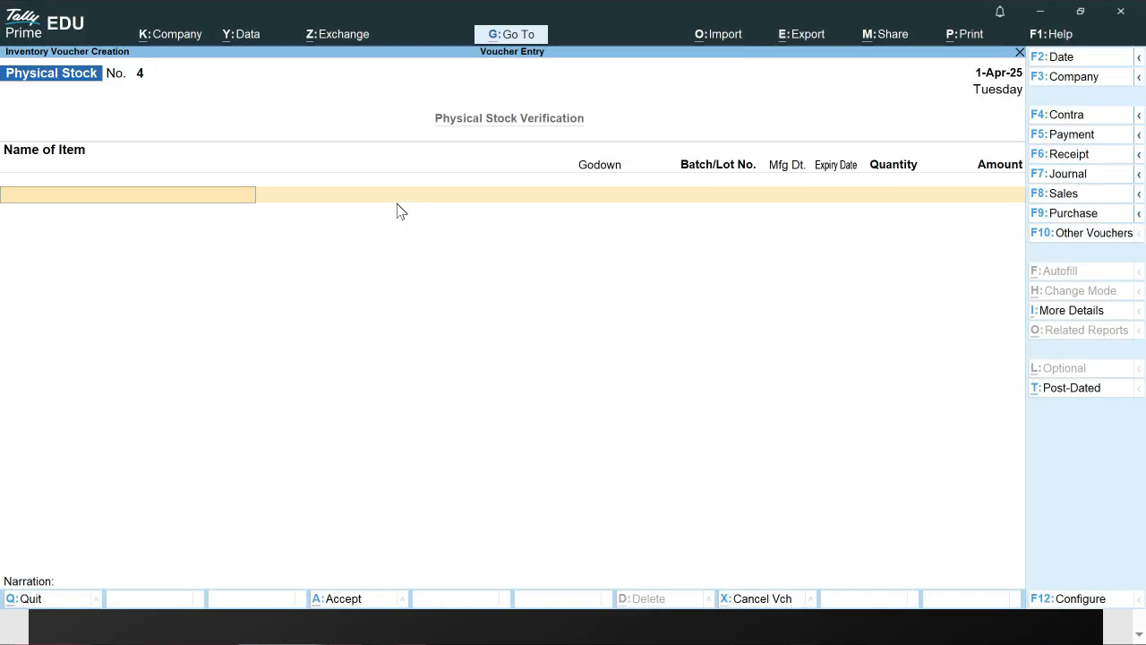
Display the voucher types grouped under Sales, including Delivery Note and Sales Order
click(1139, 197)
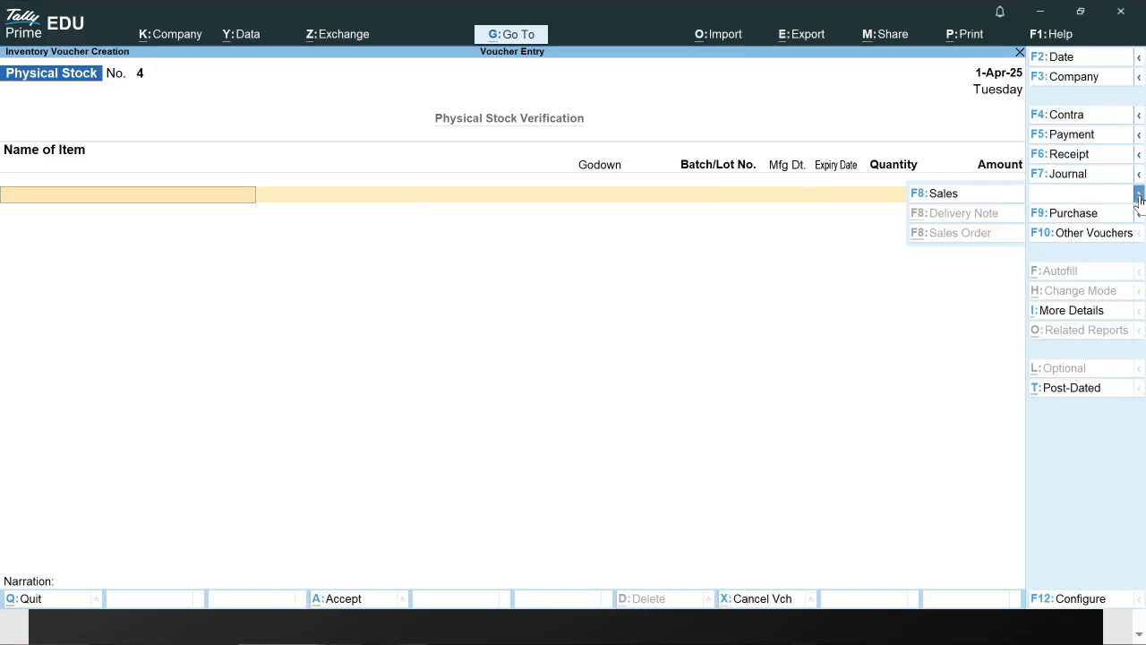
key(ctrl+1)
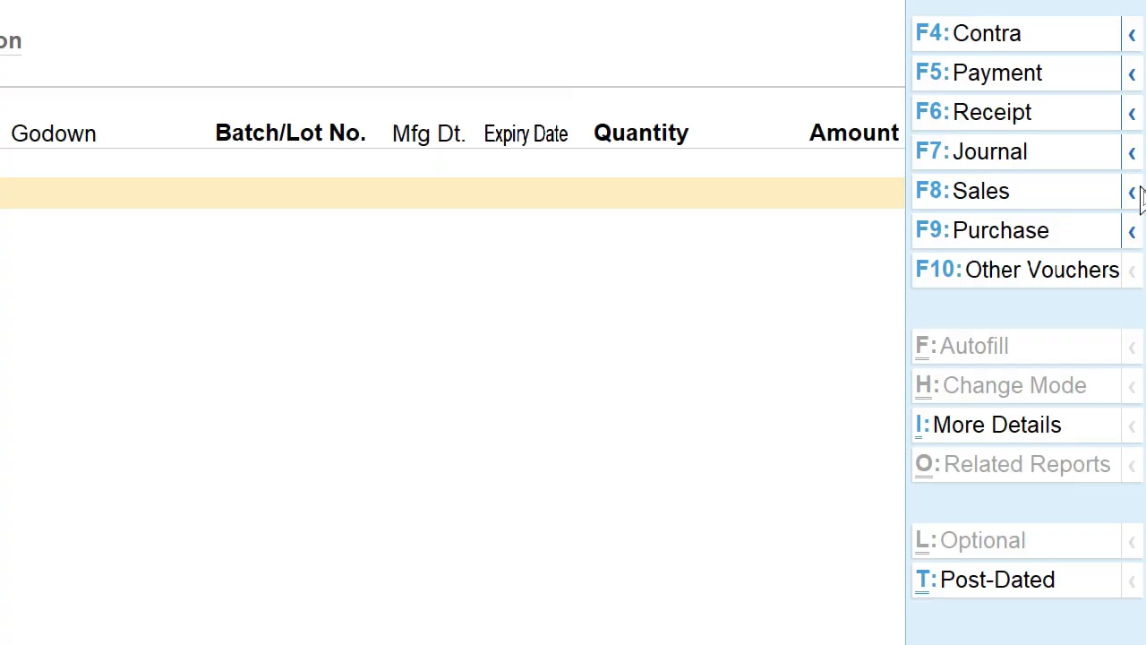
click(1136, 195)
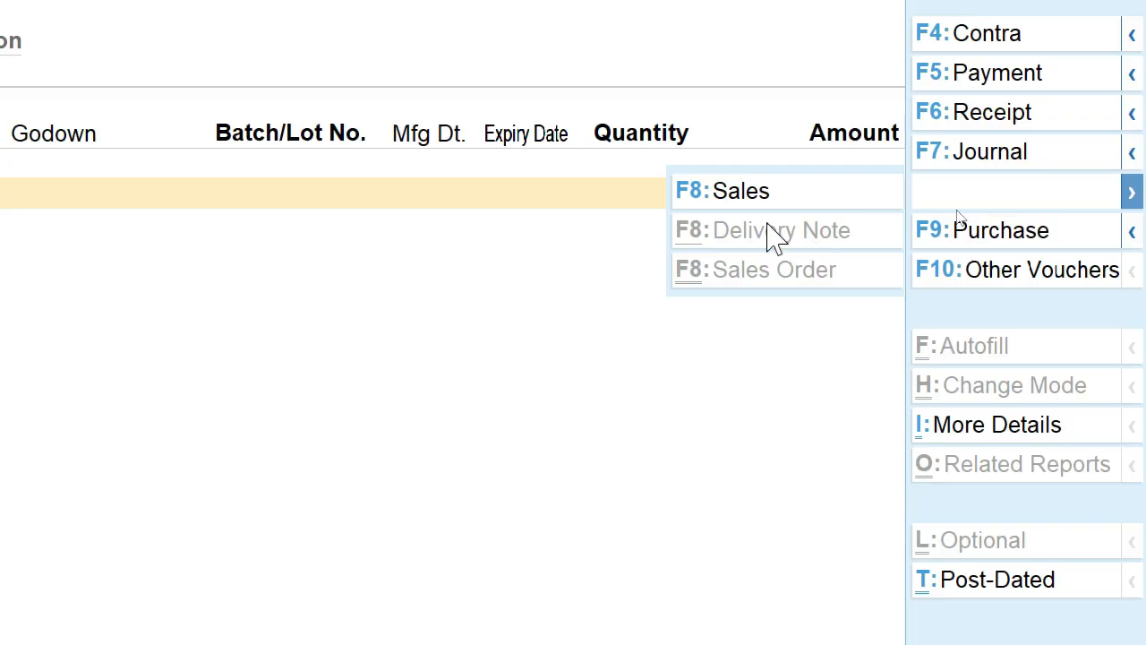
Open the list of other voucher types, show the inactive ones and review the inventory, order and payroll vouchers
click(1072, 281)
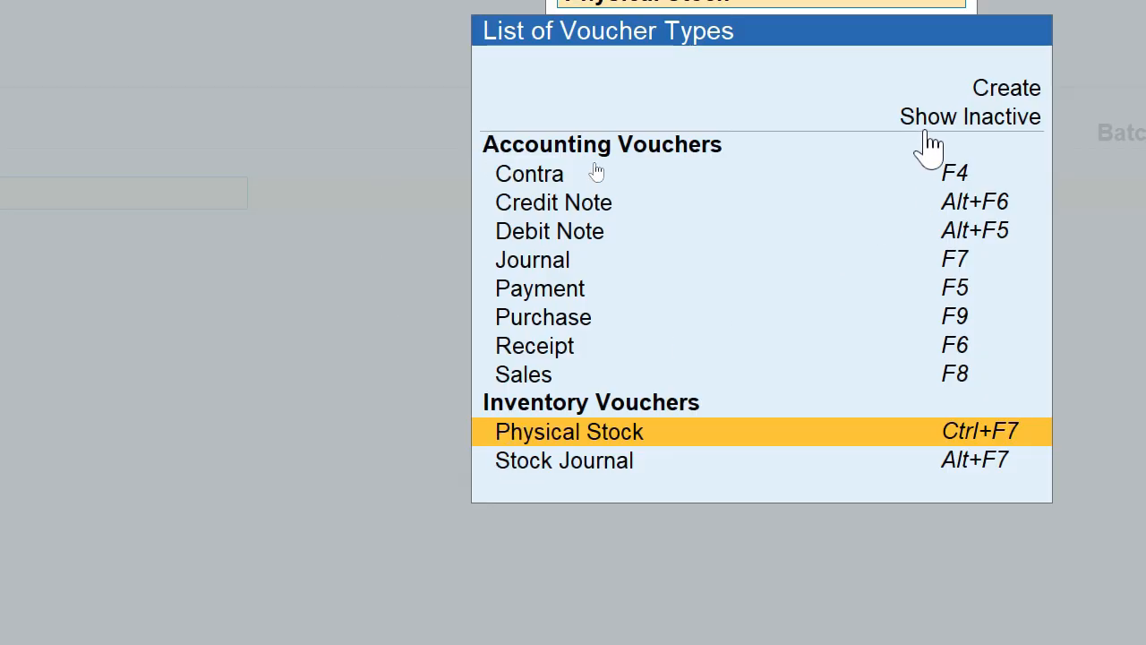
click(1012, 136)
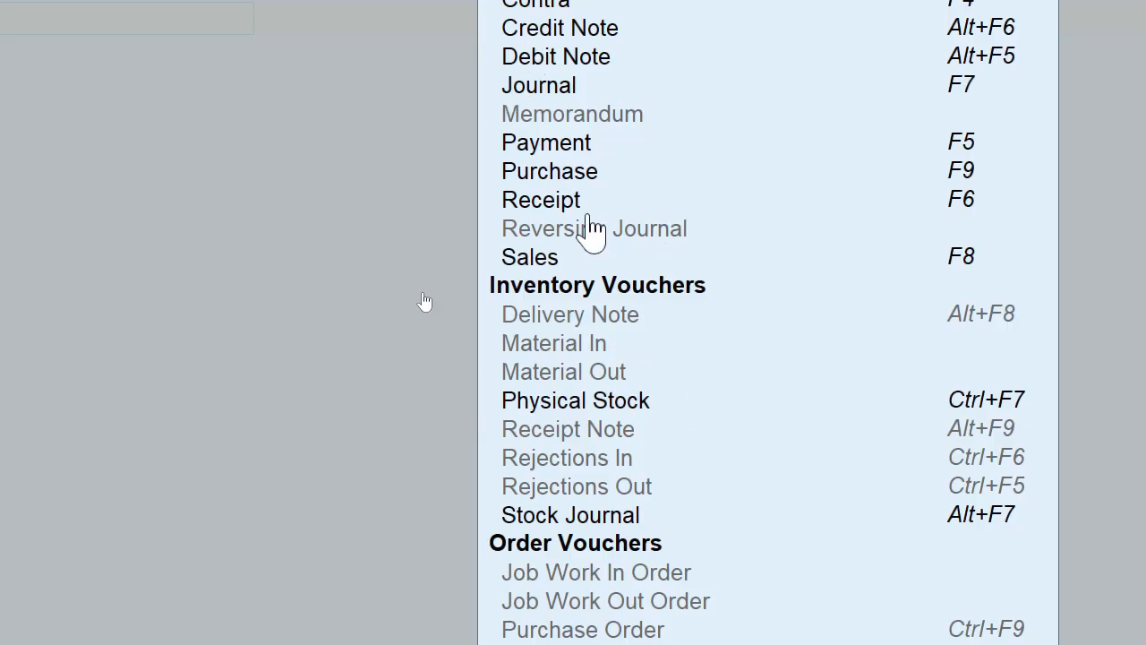
scroll(525, 532, down, 5)
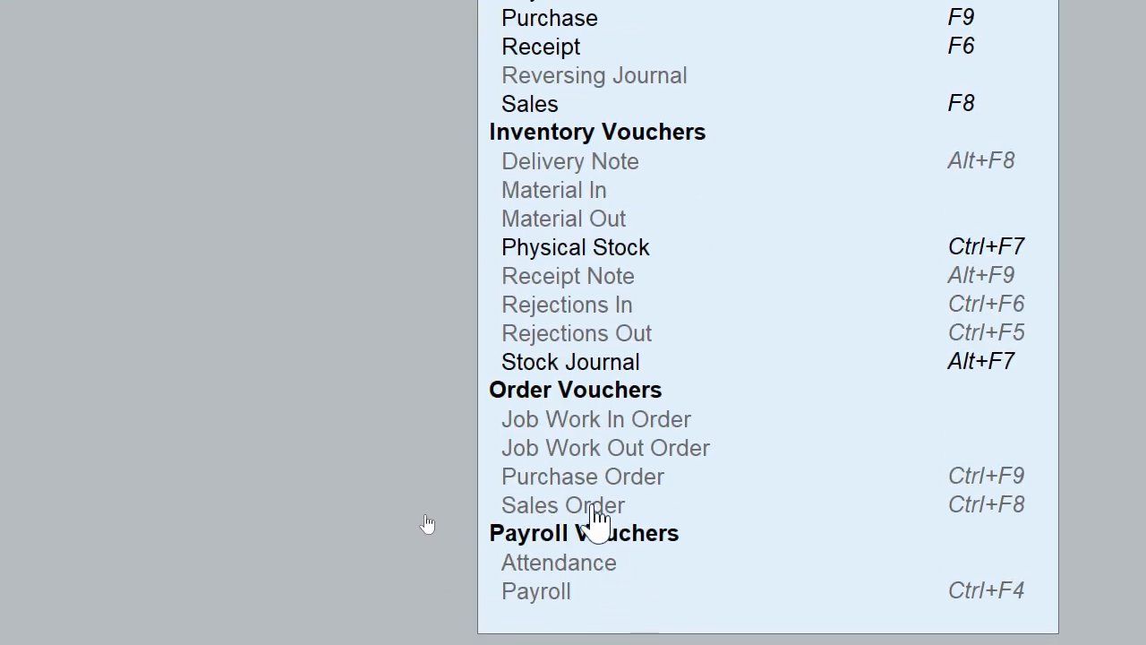
Activate the inactive Sales Order voucher type and open it for entry
click(596, 507)
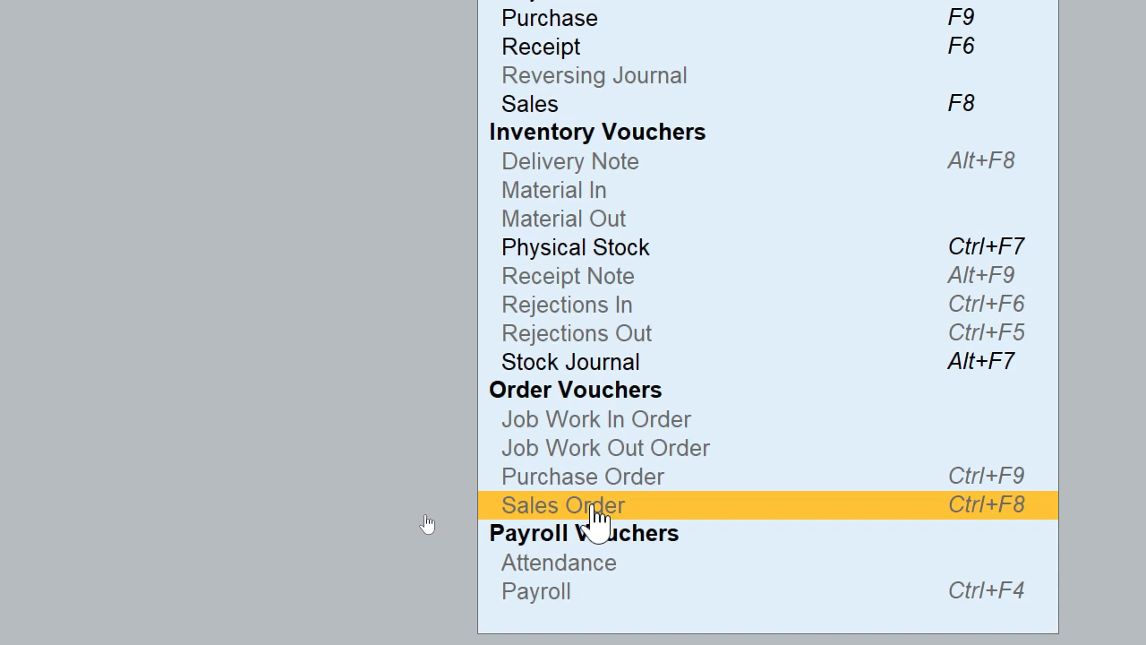
click(595, 507)
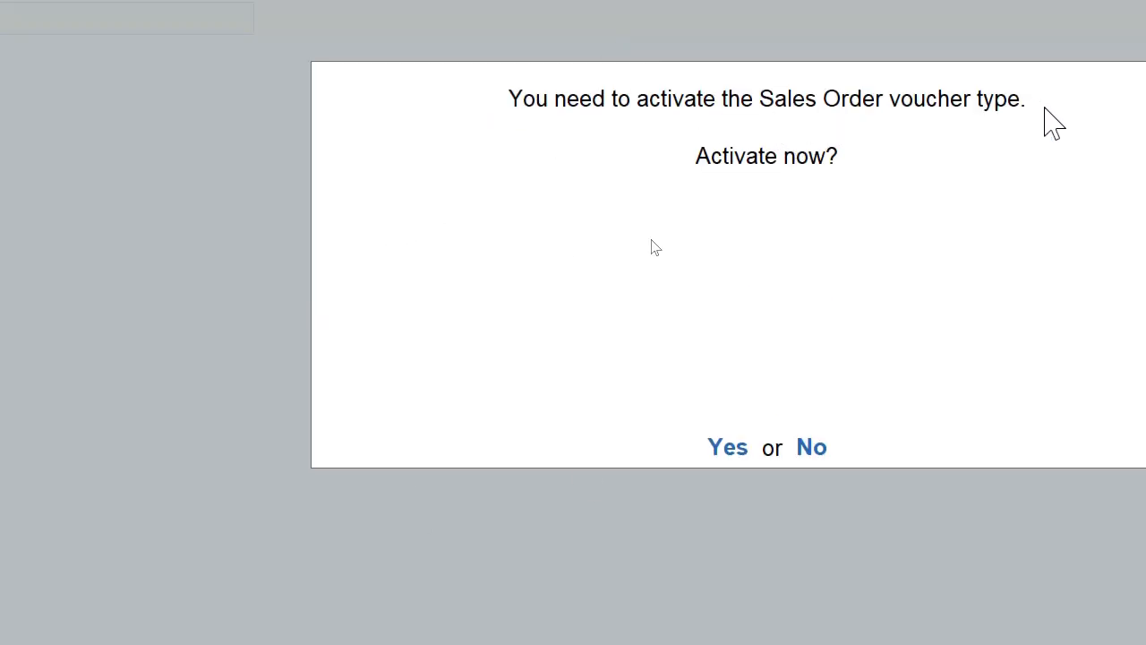
click(740, 455)
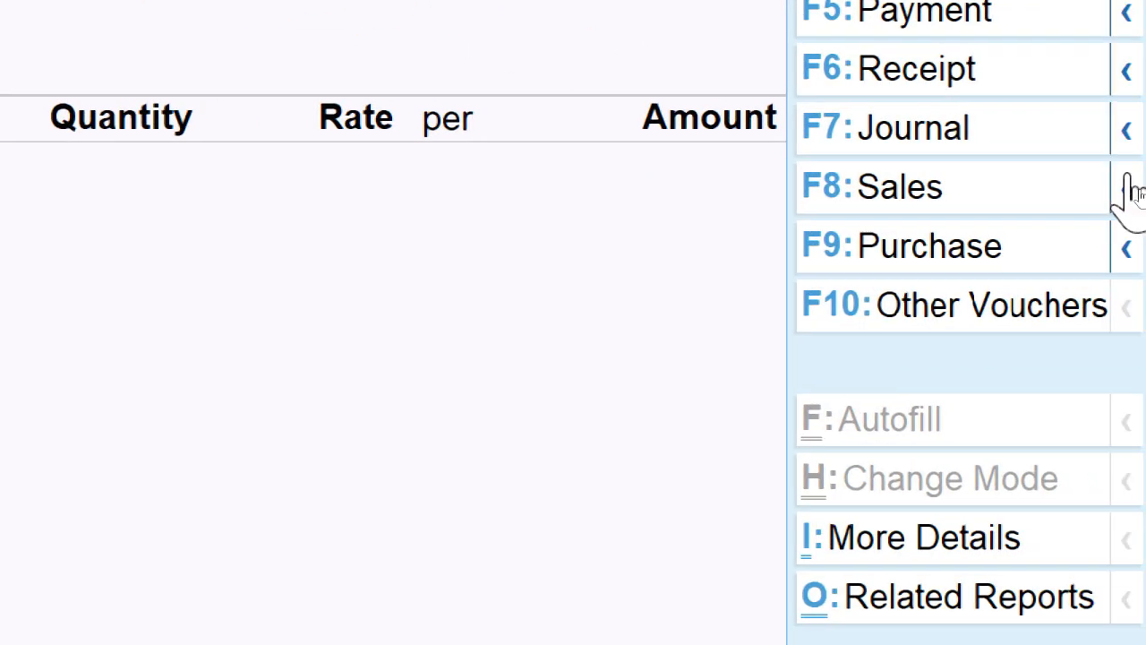
Check the voucher types grouped under Sales, and leave and reopen voucher entry
click(1126, 188)
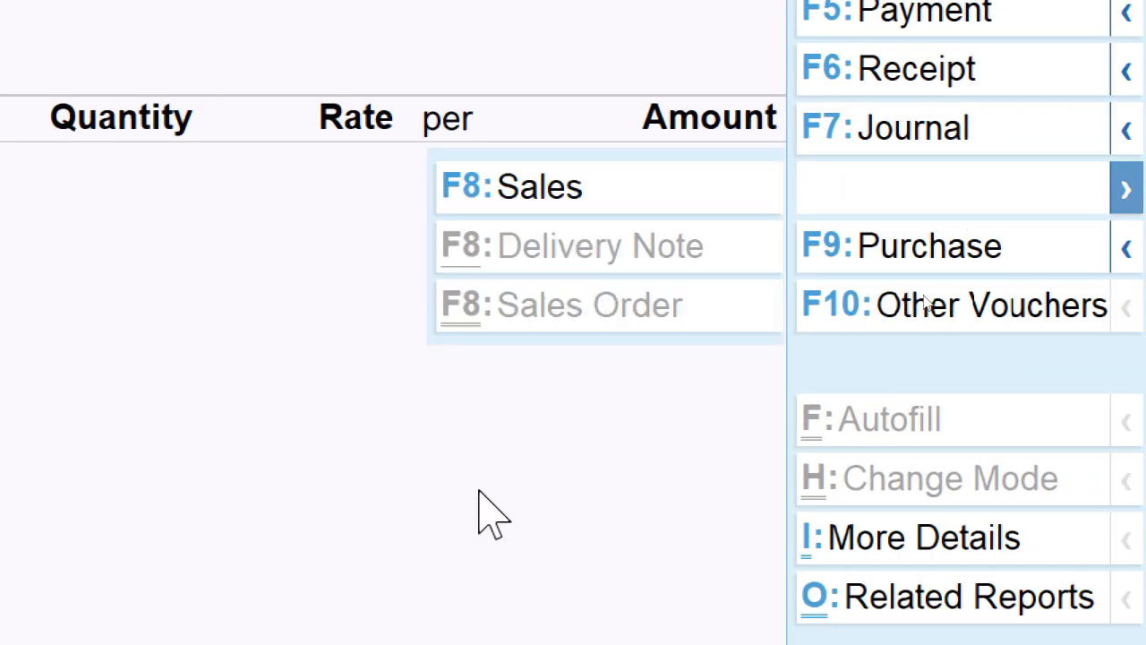
click(418, 428)
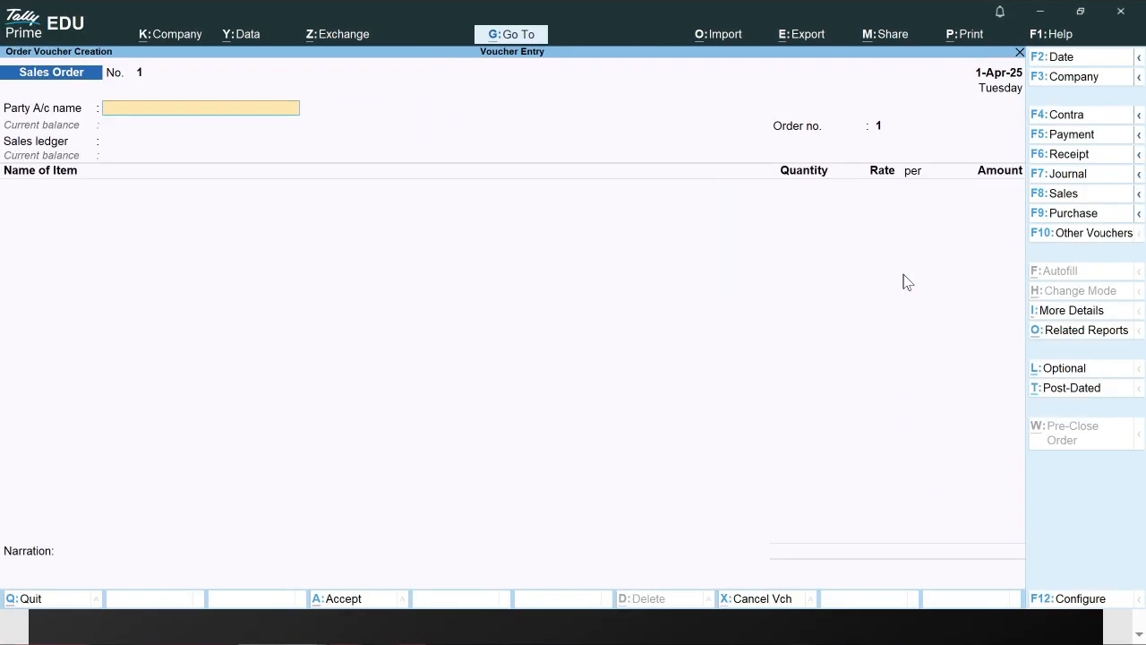
key(Escape)
key(Escape)
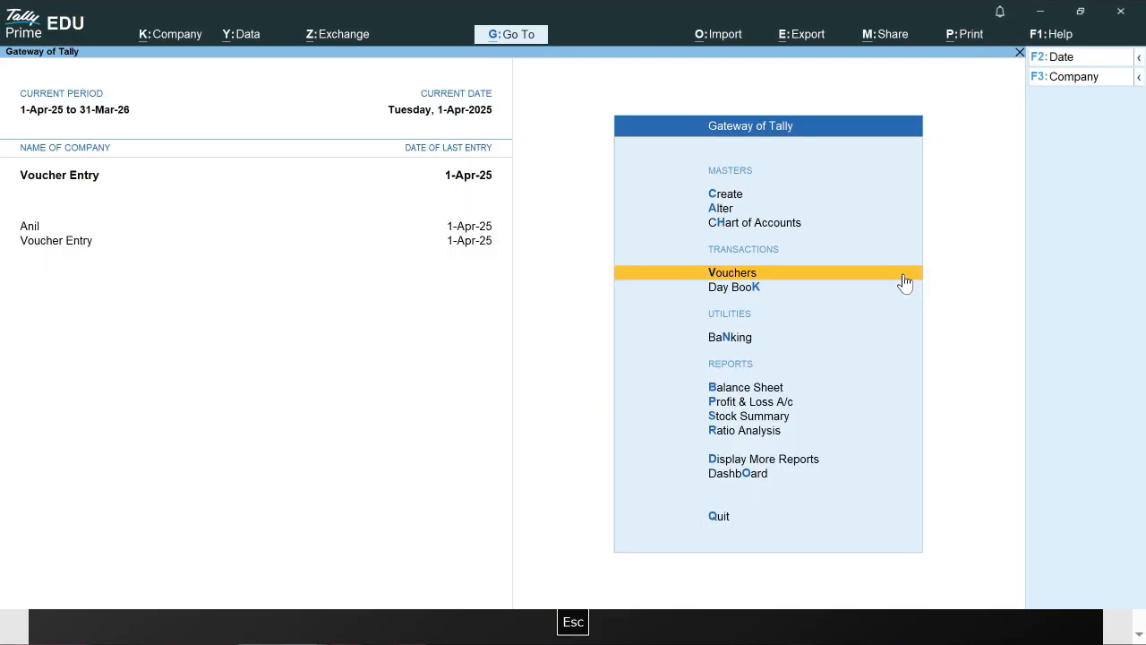
click(903, 281)
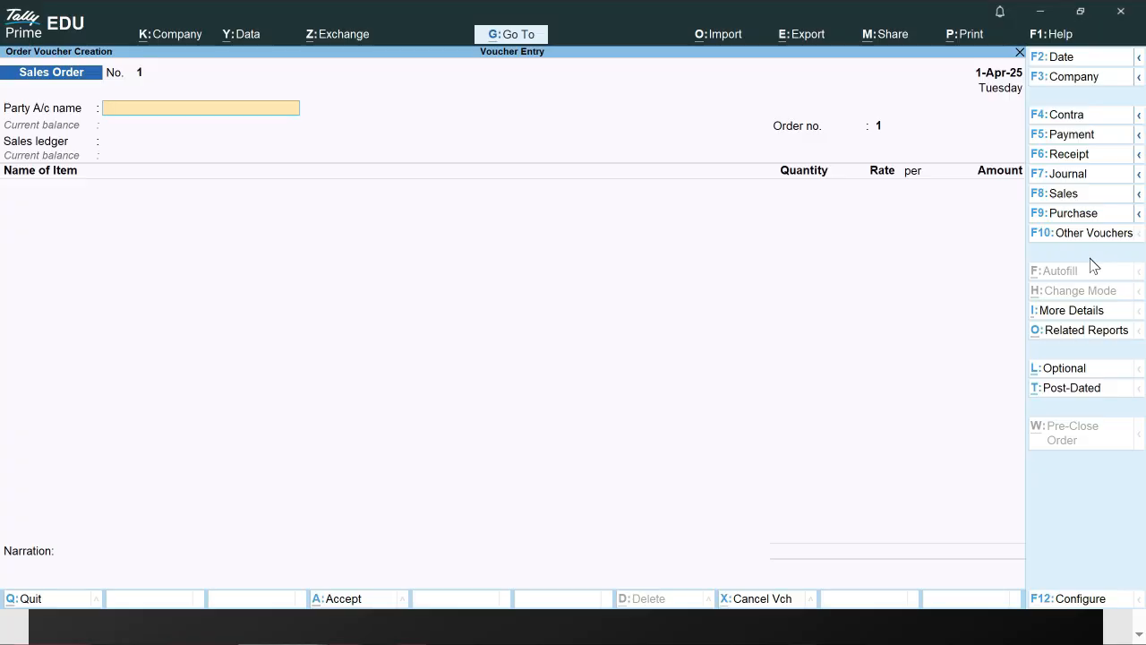
Show the inactive entries in the list of voucher types and activate Delivery Note
click(1119, 215)
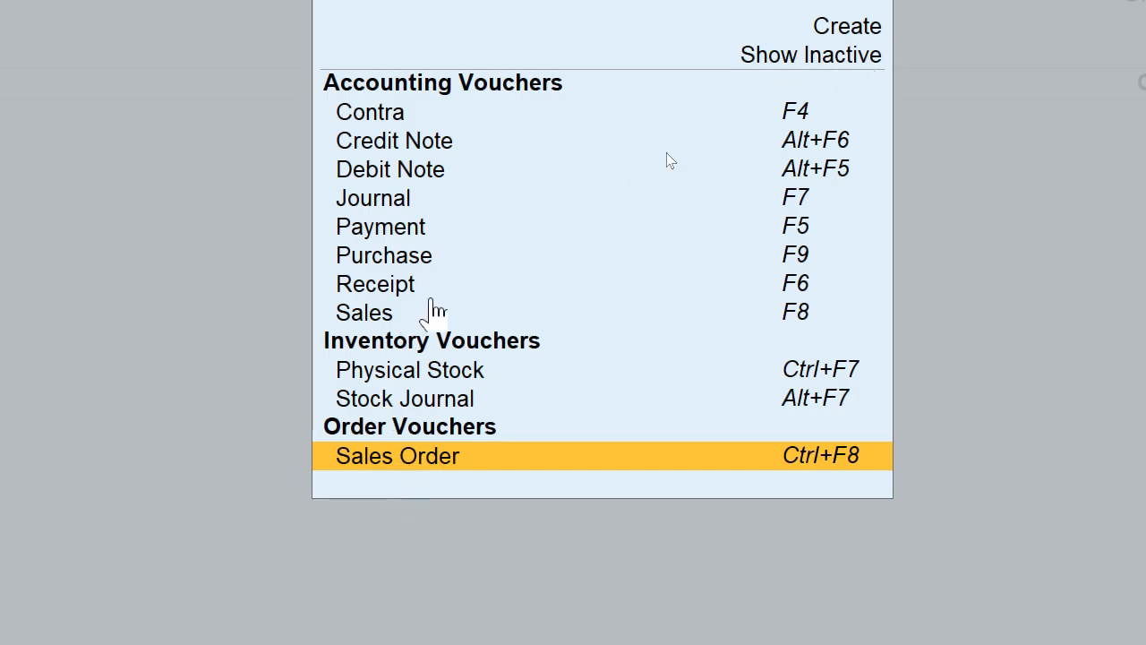
click(842, 108)
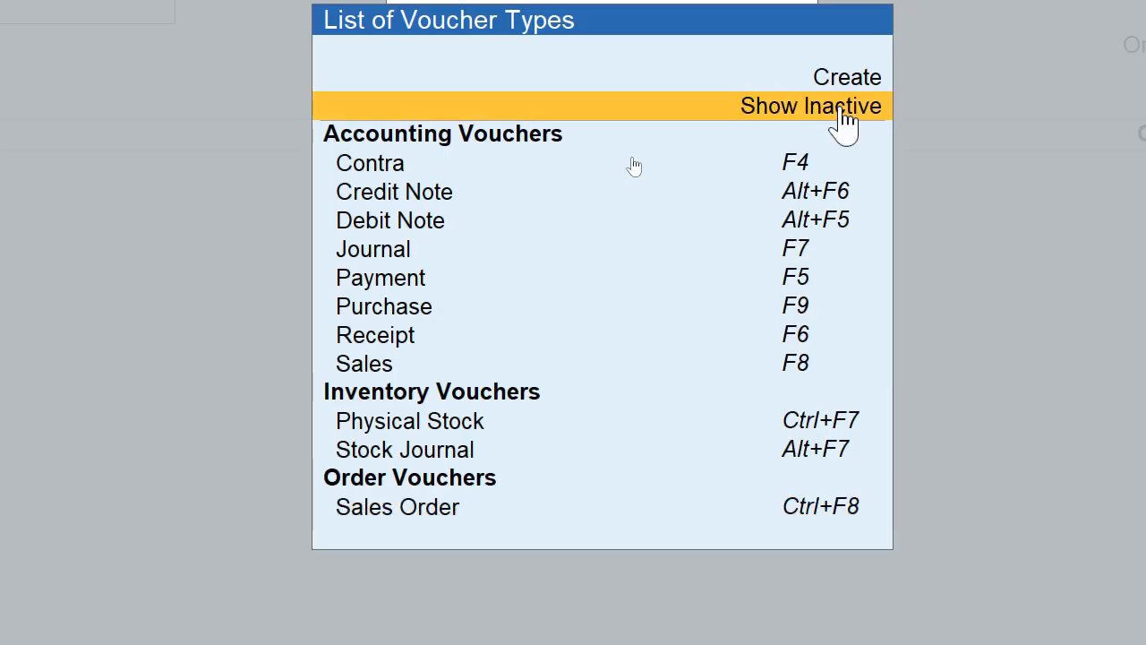
click(842, 107)
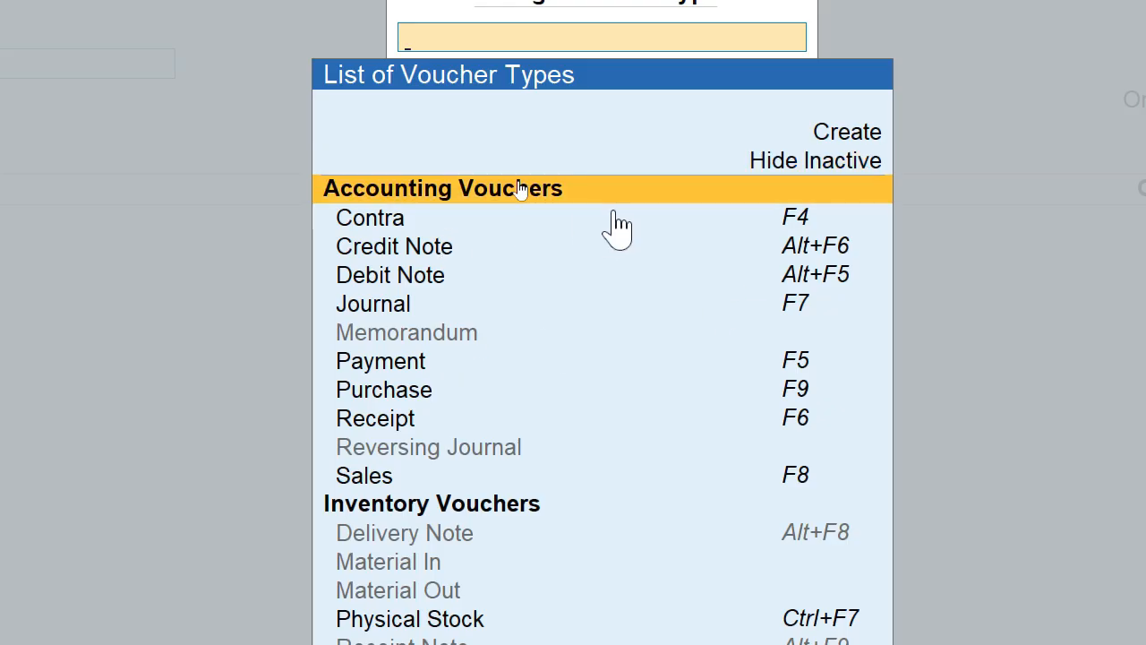
key(Up)
key(Return)
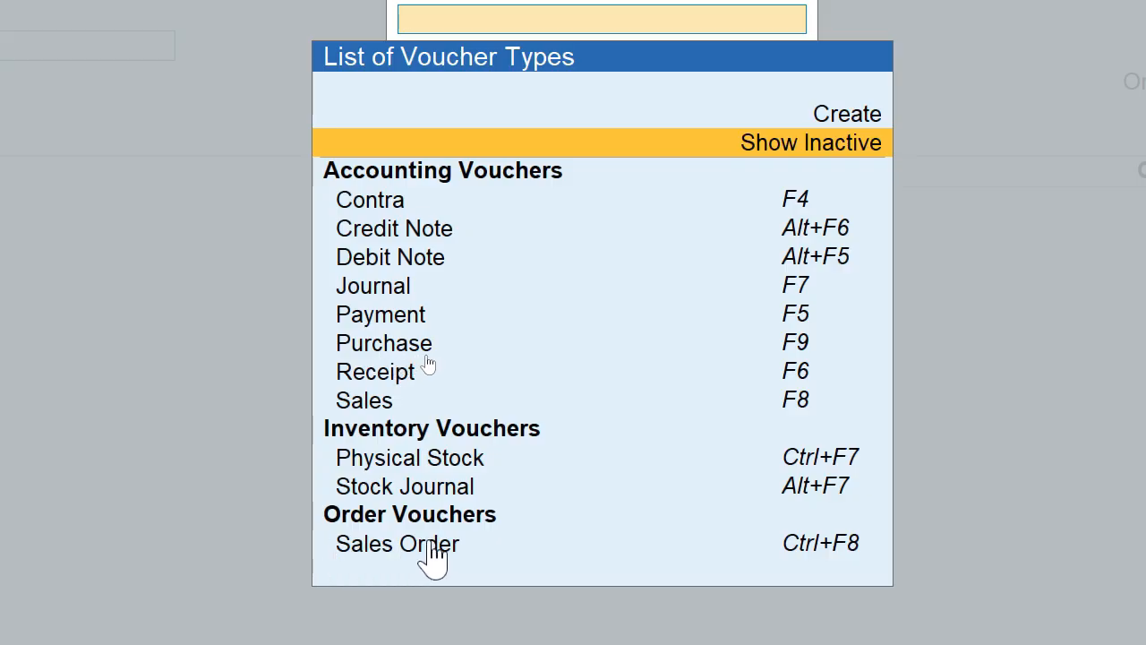
key(Return)
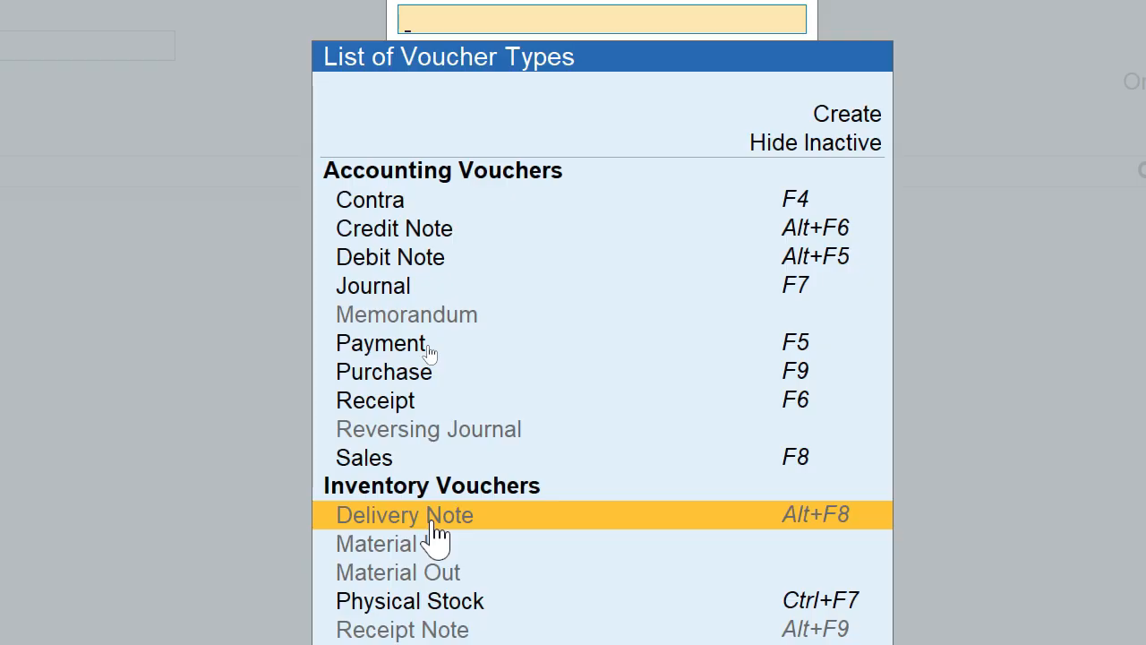
click(436, 534)
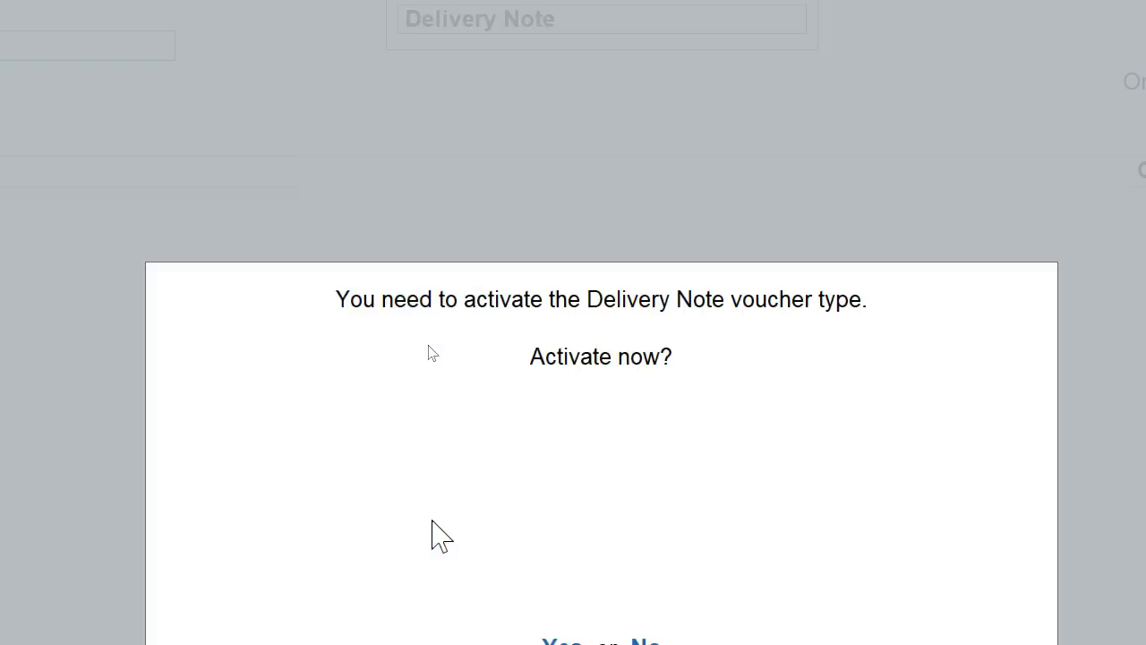
key(y)
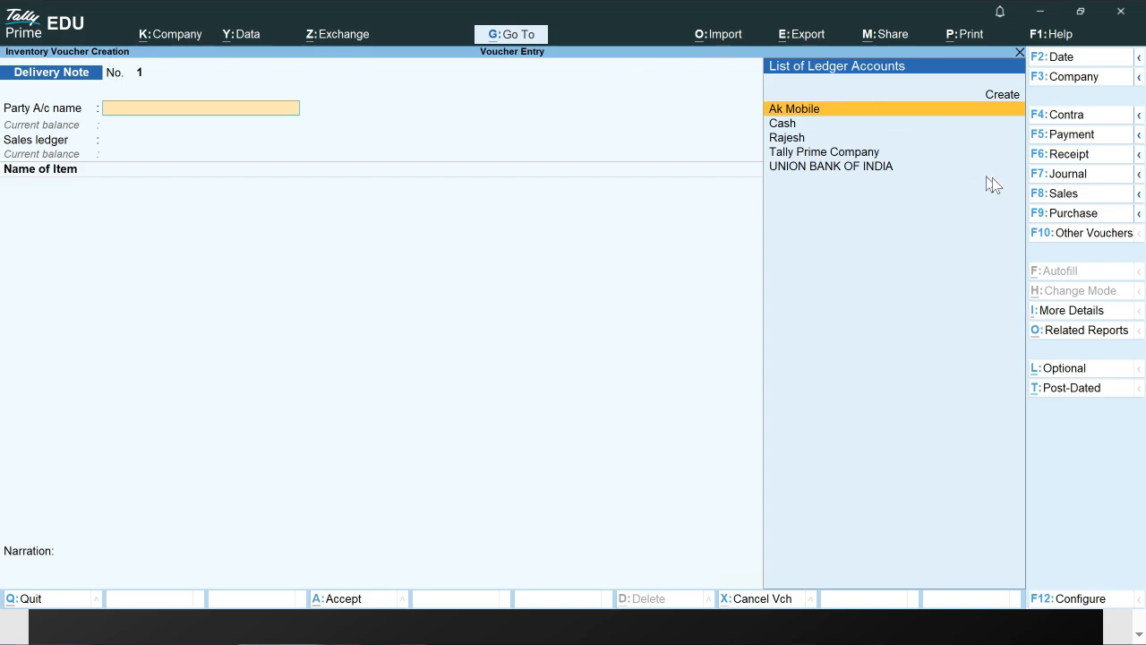
Examine the list of active voucher types for Delivery Note and Sales Order
click(1070, 232)
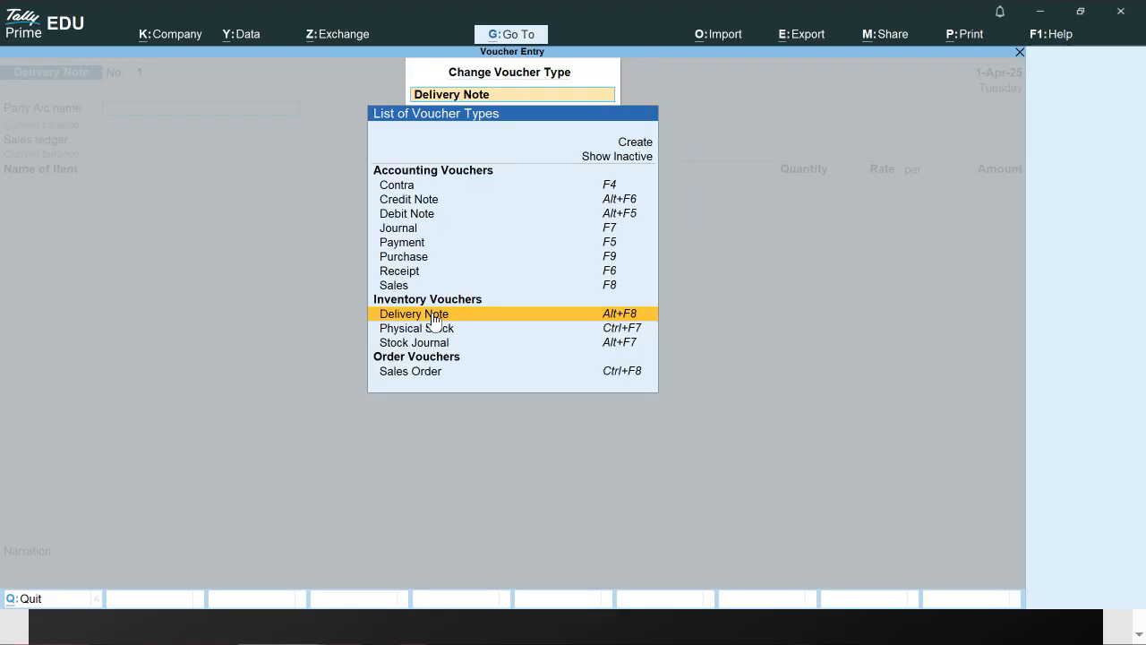
key(Escape)
key(Escape)
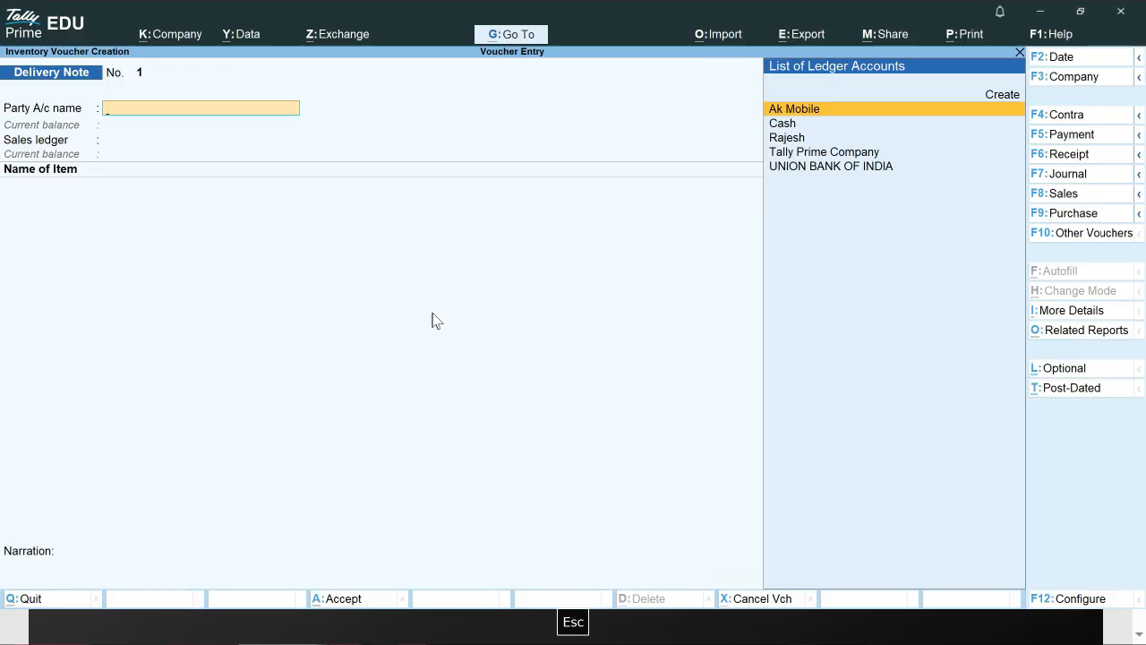
Leave voucher entry and open the Delivery Note voucher type for master alteration
key(Escape)
key(Escape)
key(Up)
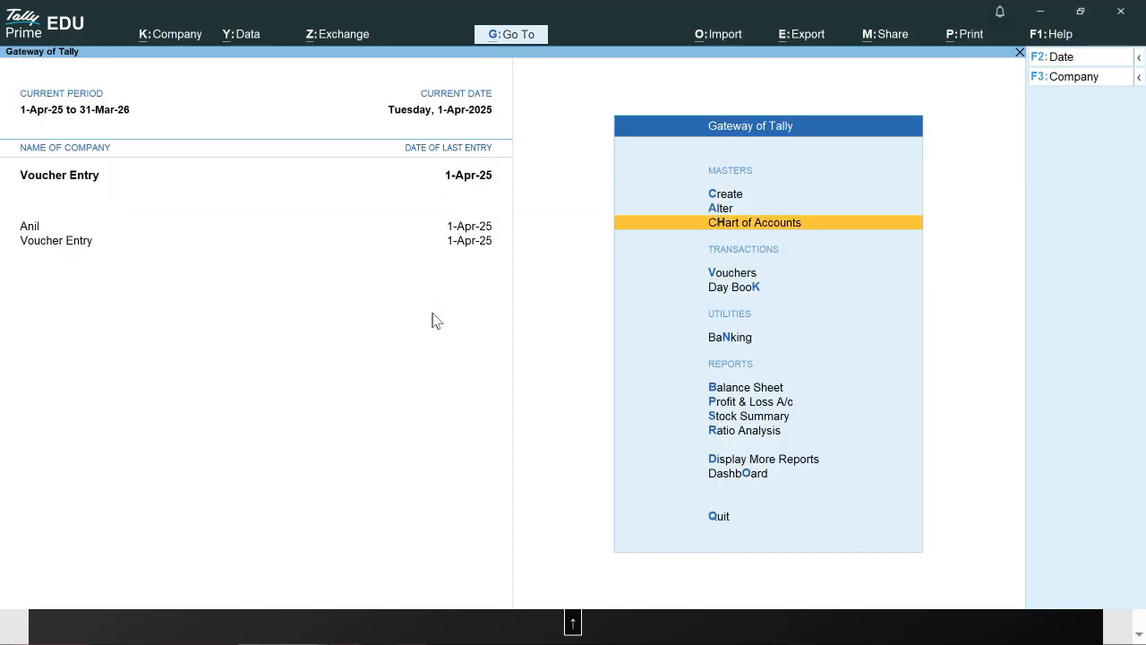
key(Up)
key(Return)
key(Down)
key(Down)
key(Down)
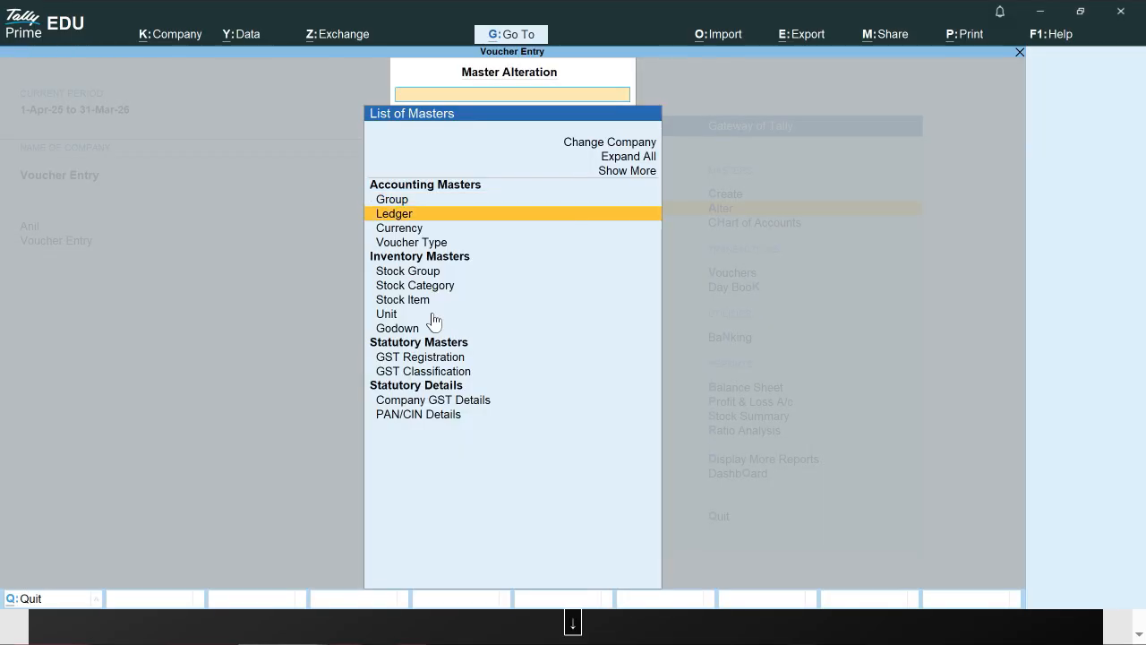
key(Return)
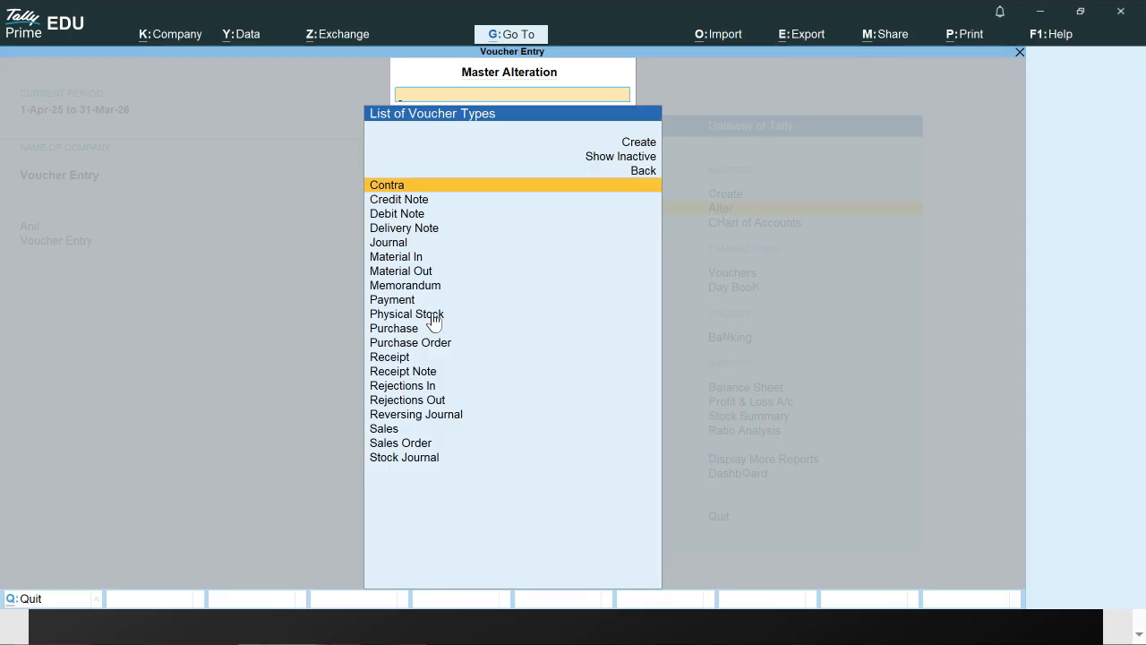
key(Down)
key(Down)
key(Down)
key(Return)
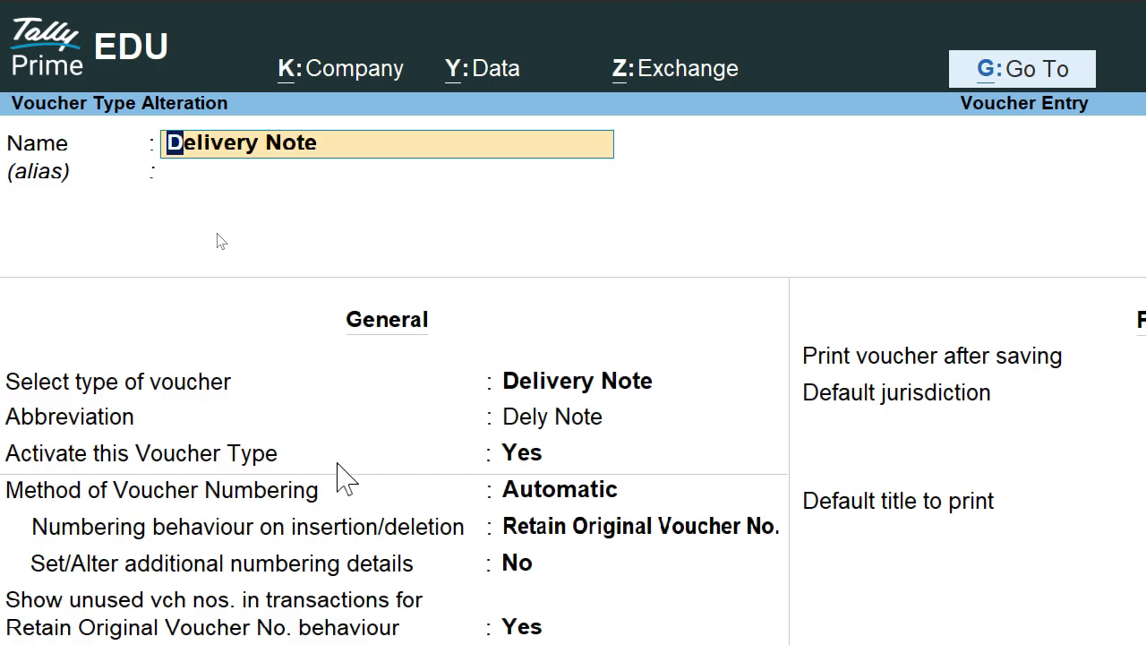
Set Activate this Voucher Type to No for Delivery Note and save the alteration
key(Return)
key(Return)
key(Return)
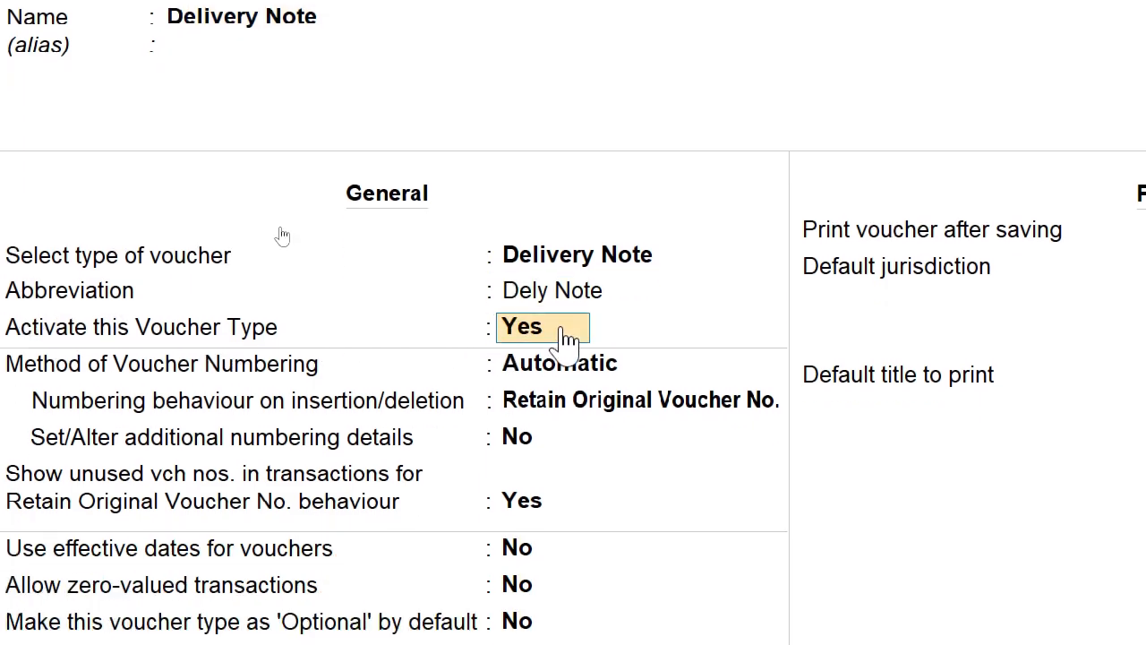
text(n)
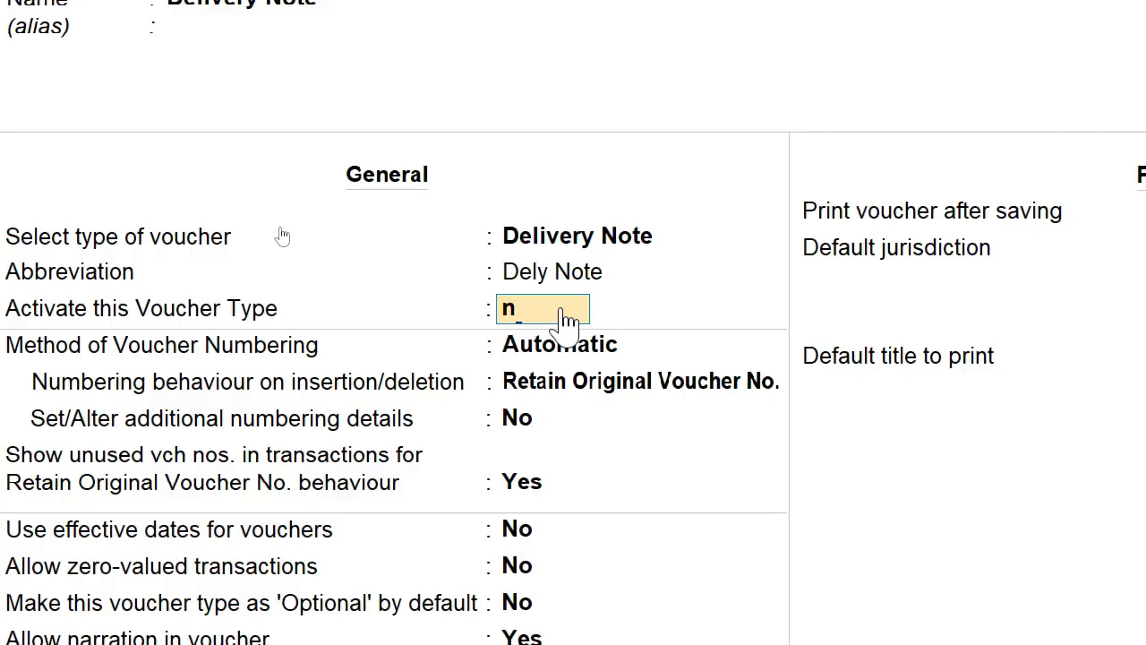
key(Return)
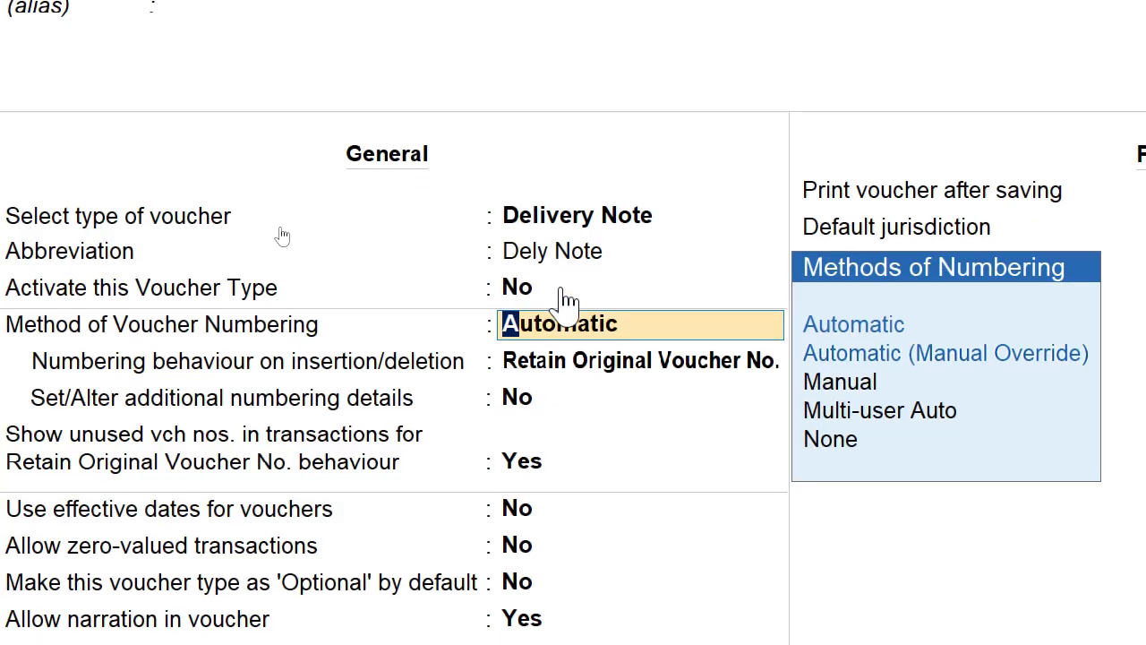
key(ctrl+a)
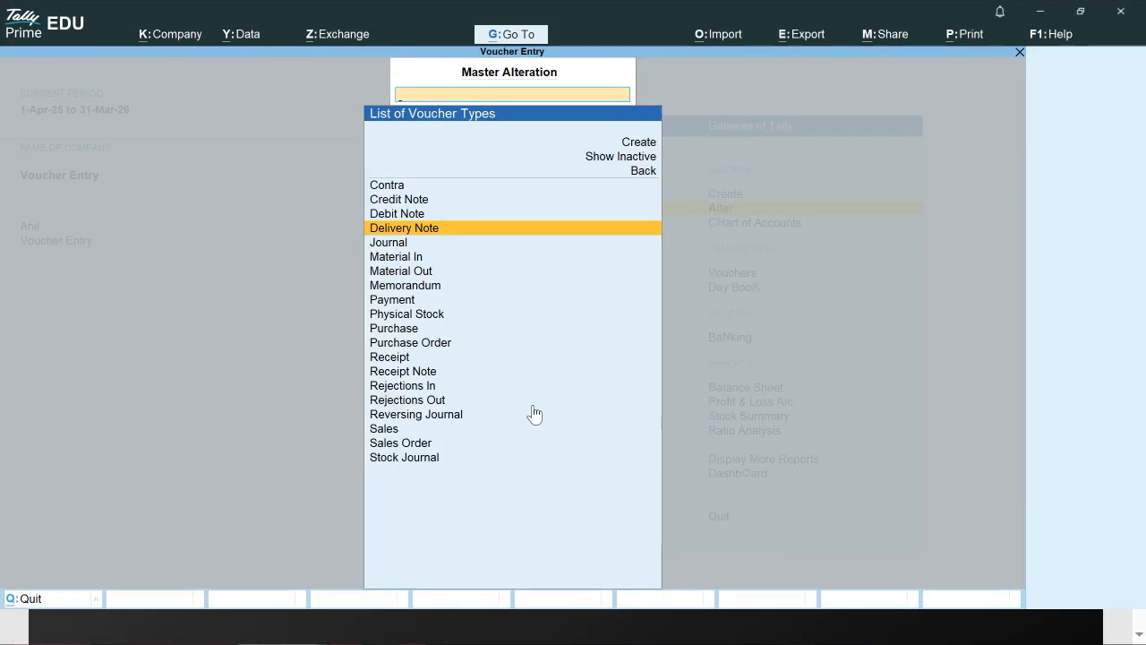
Leave master alteration and reopen voucher entry from the Gateway of Tally
key(Escape)
key(Escape)
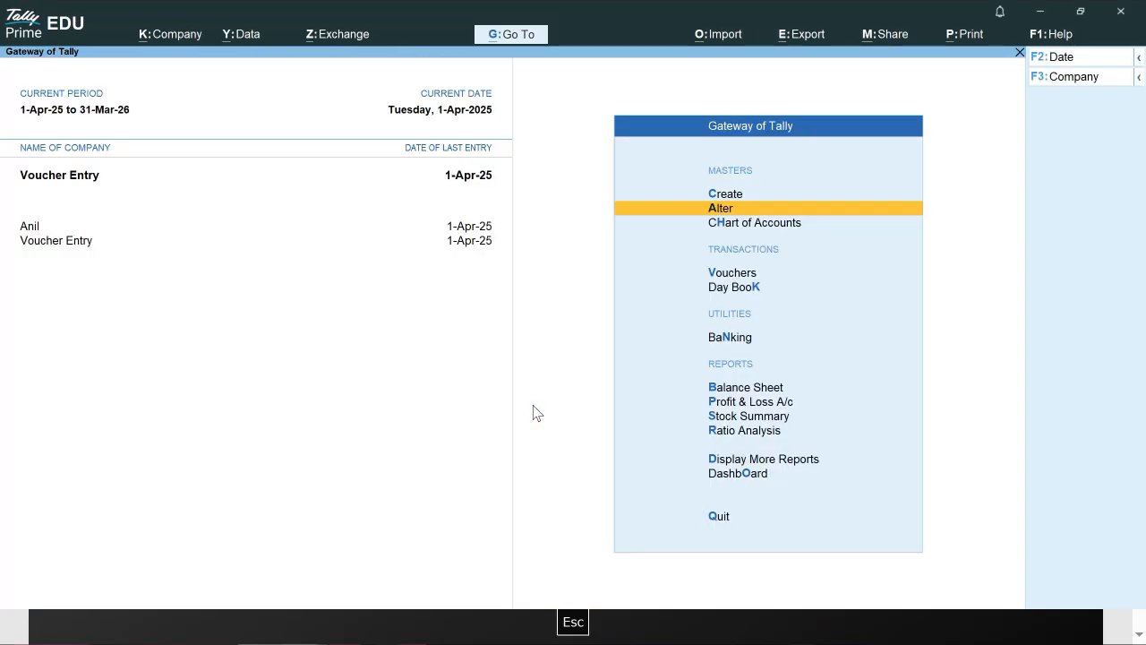
key(Down)
key(Down)
key(Return)
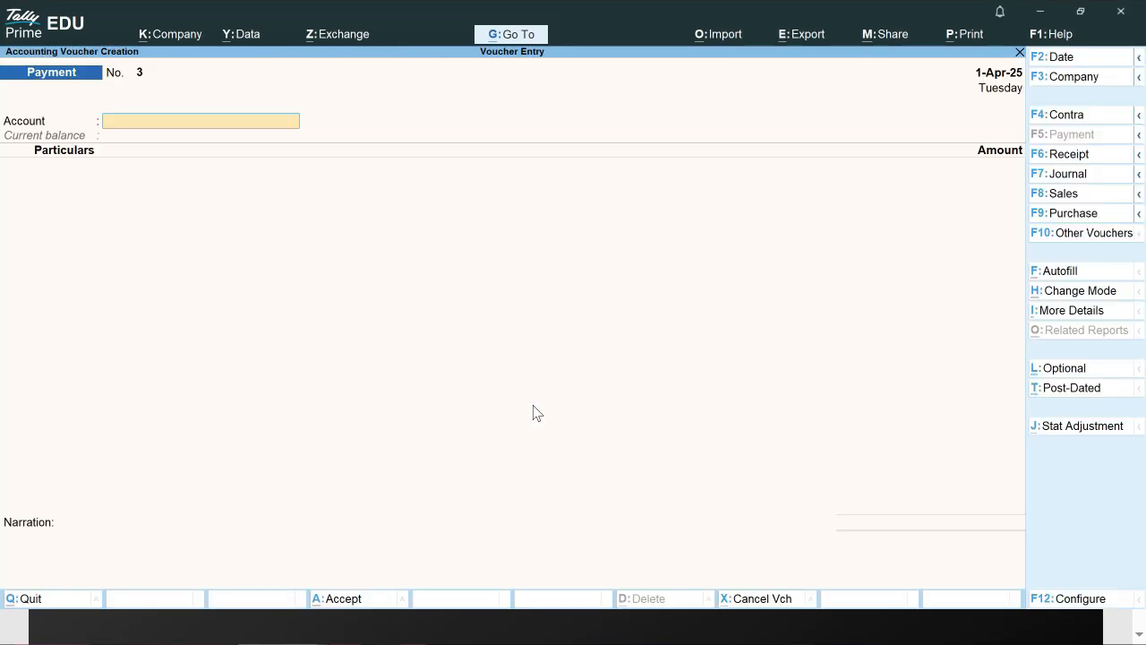
Show the inactive voucher types, select Delivery Note to check its status and dismiss the activation request
click(1085, 237)
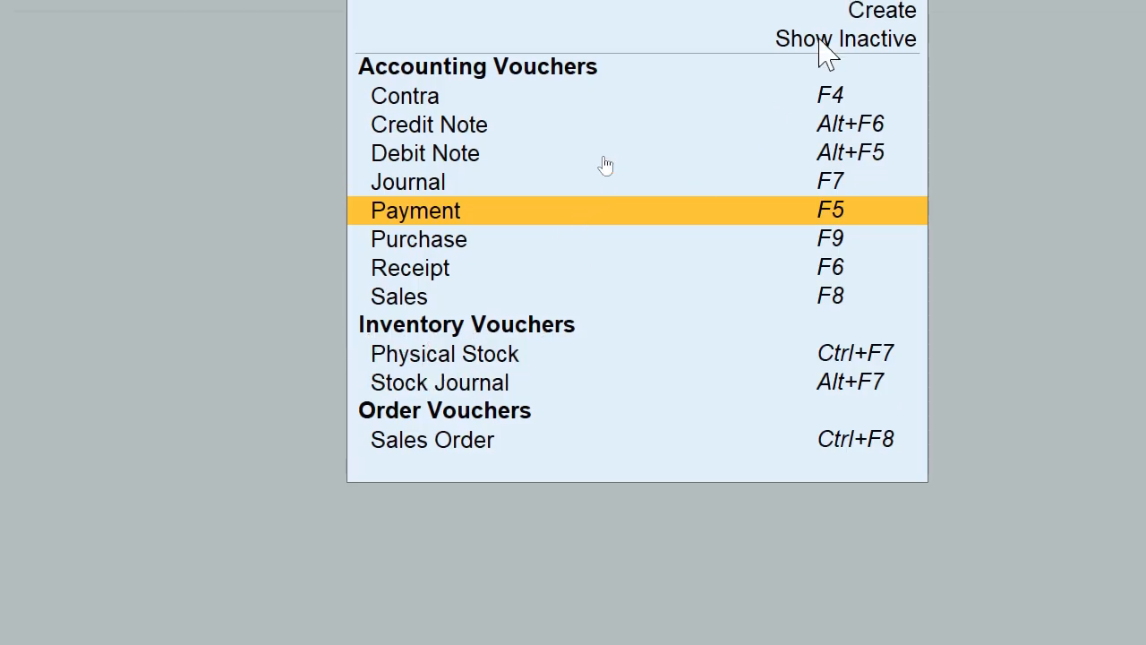
click(821, 40)
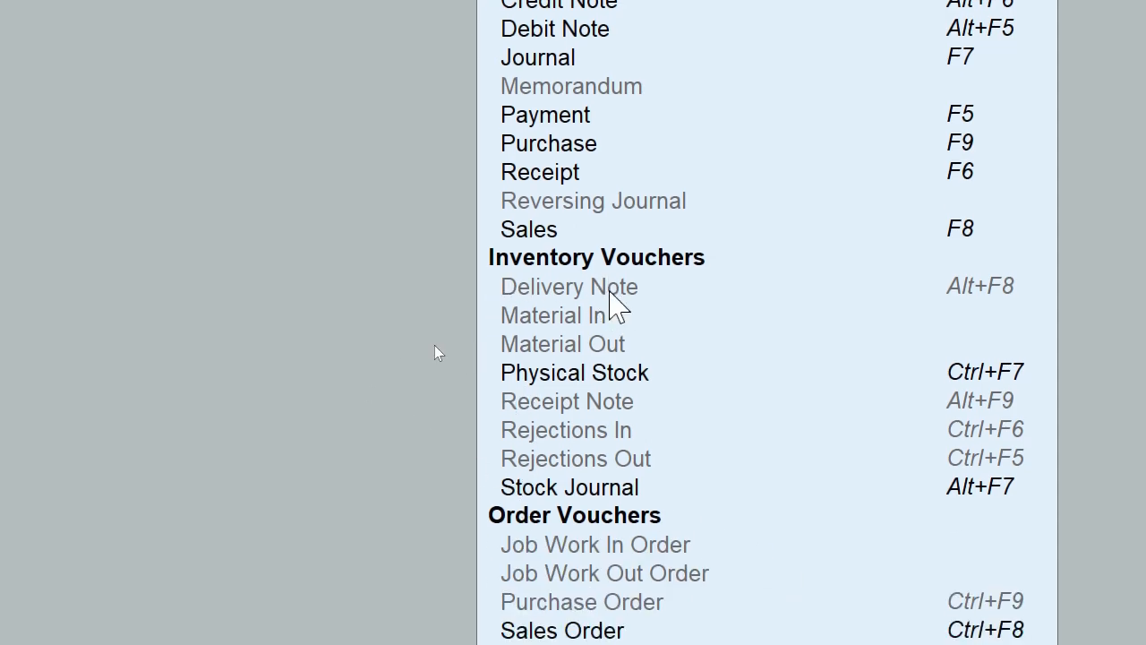
click(614, 294)
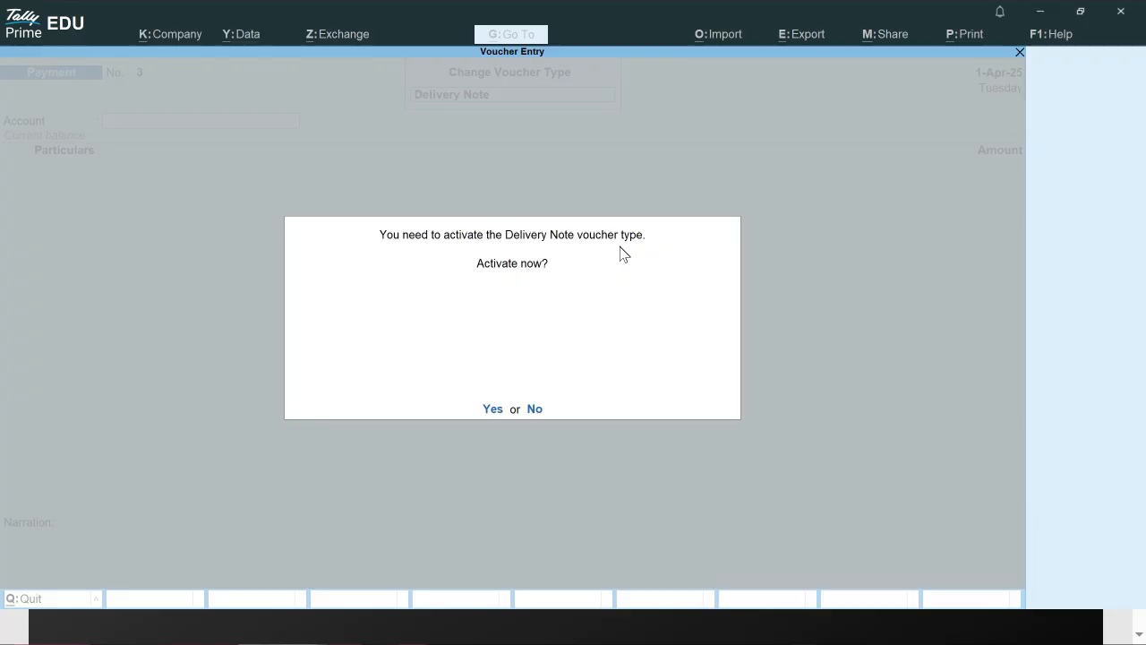
key(Escape)
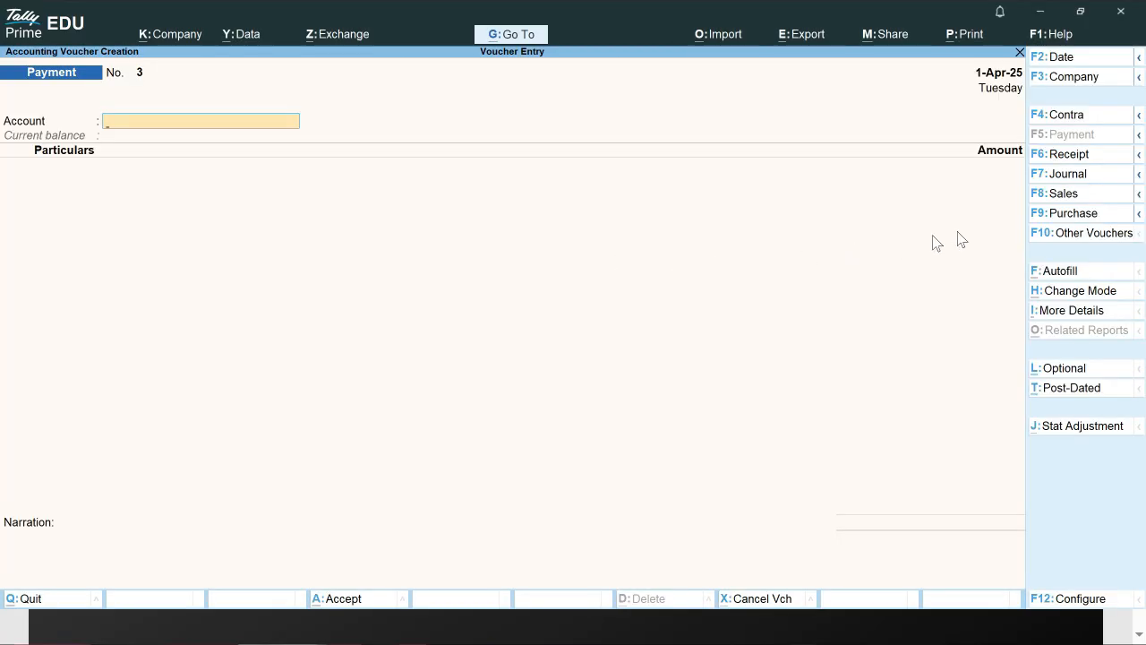
Start a Sales voucher from the Sales group and switch to the PDF slide on sale vouchers
click(1139, 195)
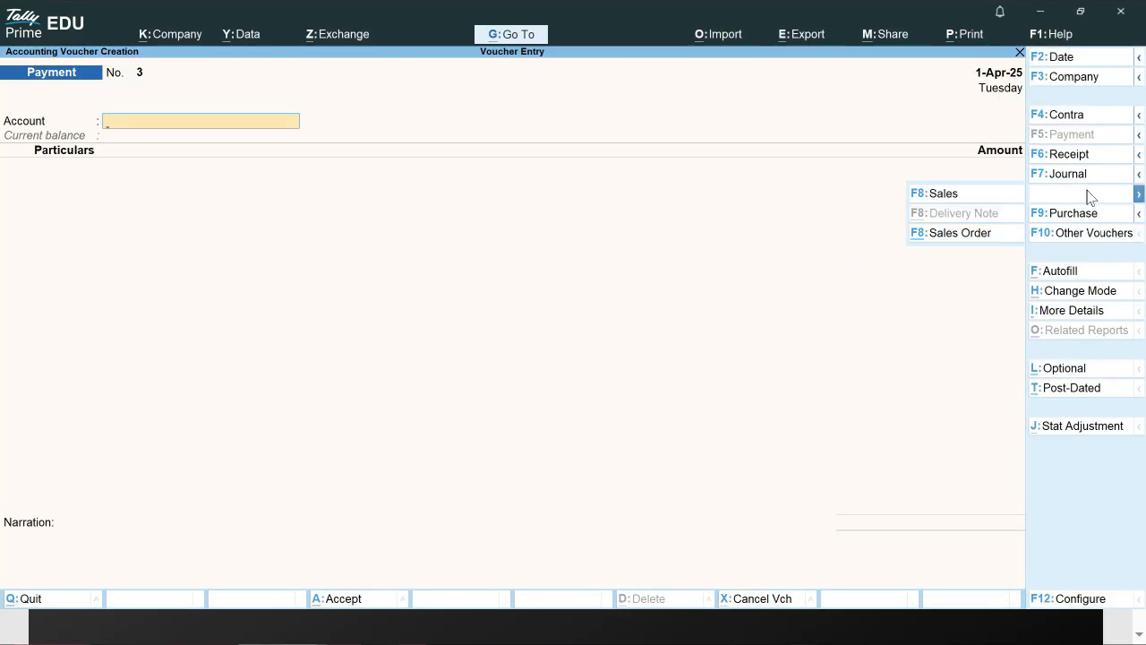
click(944, 197)
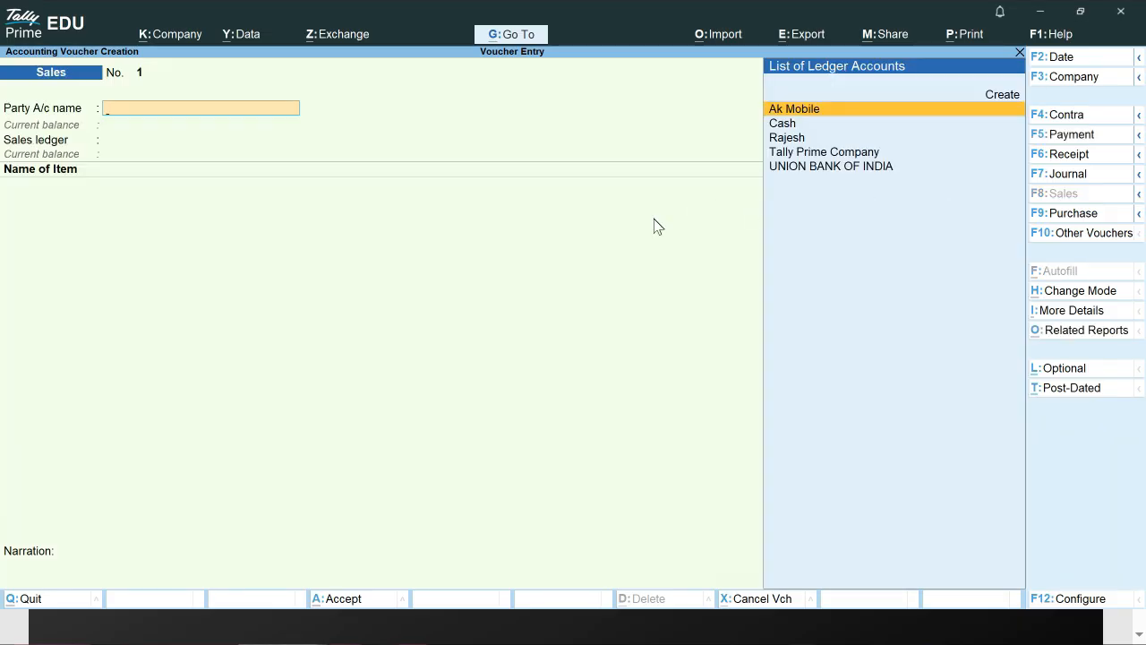
key(alt+Tab)
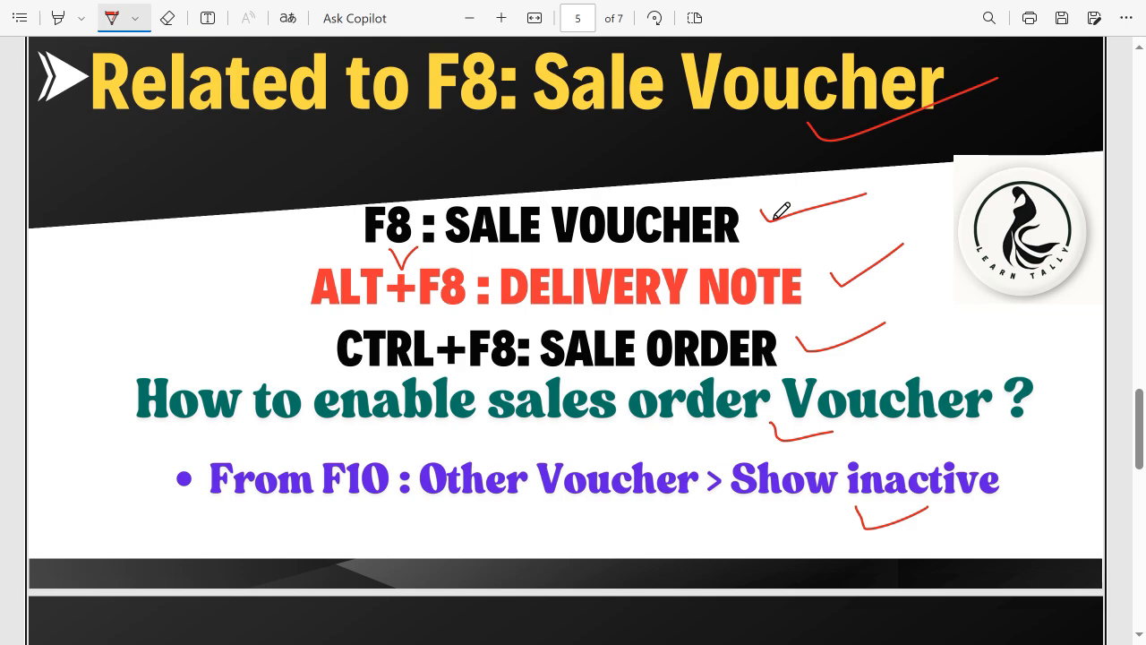
Switch to TallyPrime and change the Sales voucher mode to As Voucher
mouse_move(720, 9)
key(alt+Tab)
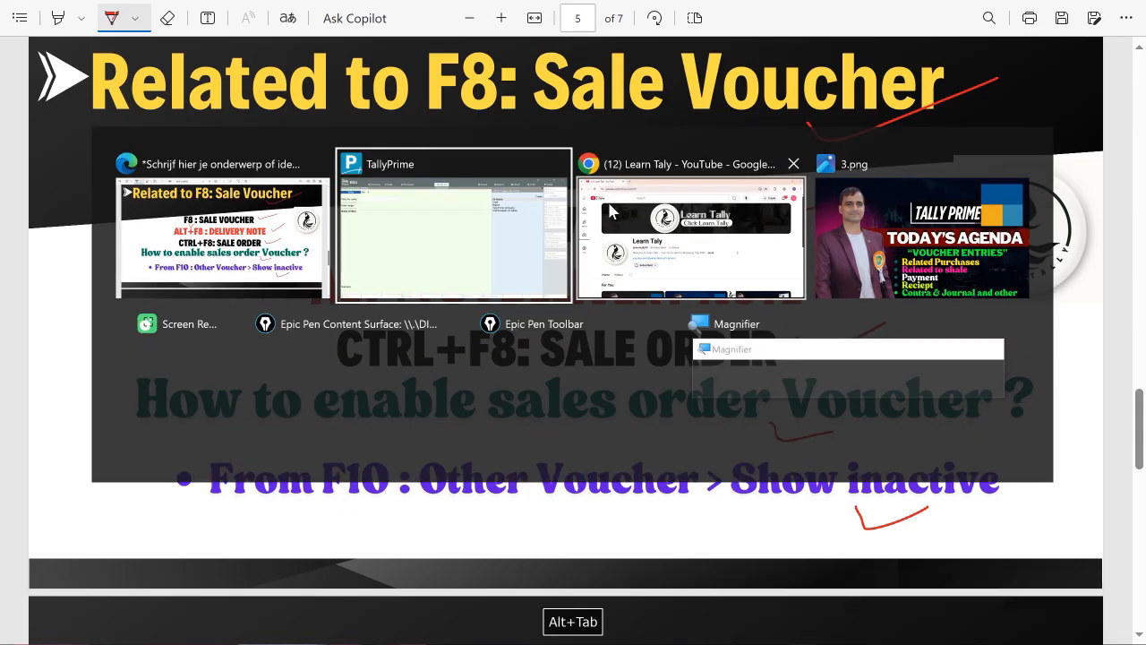
key(ctrl+h)
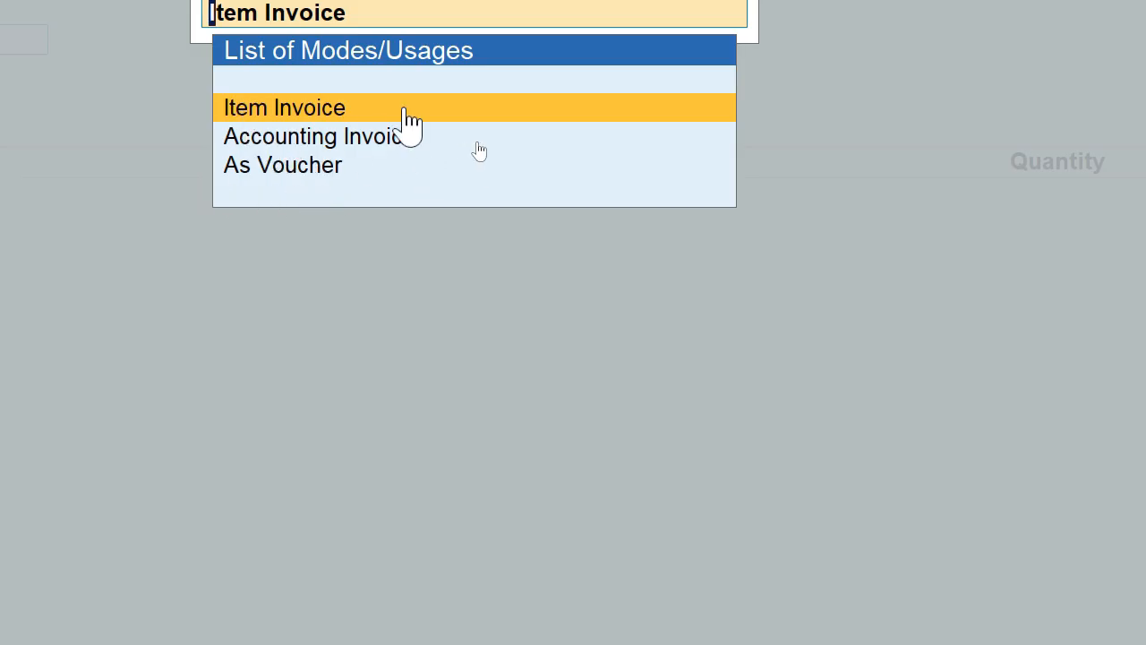
key(Down)
key(Down)
key(Return)
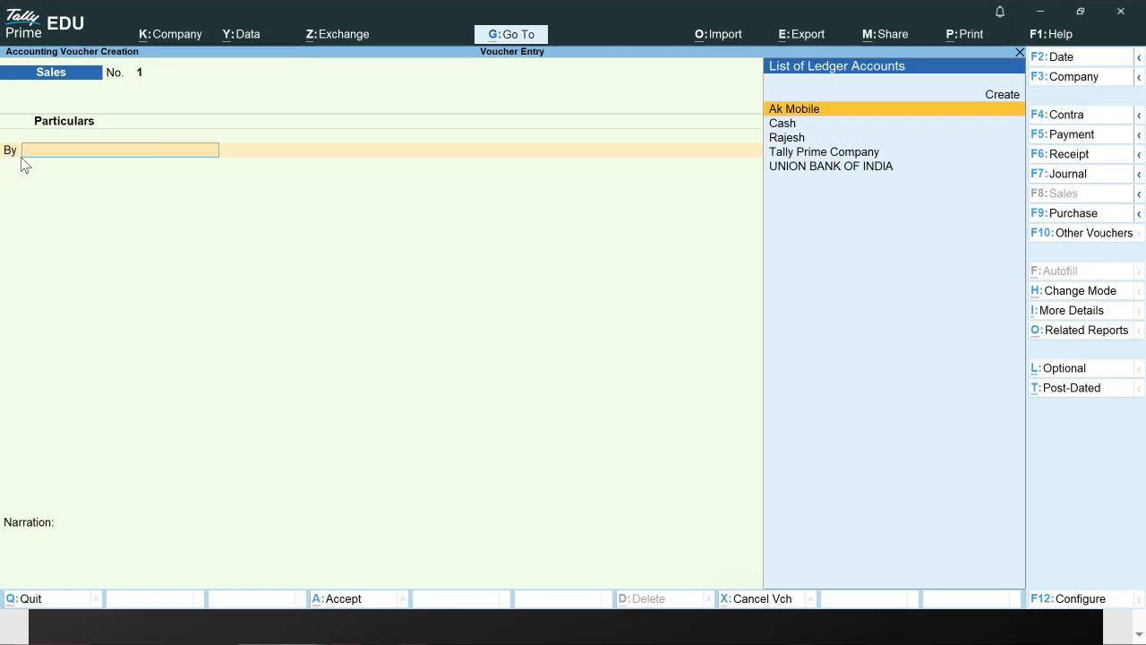
Create a ledger in the customer's name under Sundry Debtors with Maintain balances bill-by-bill set to No
key(Up)
key(Return)
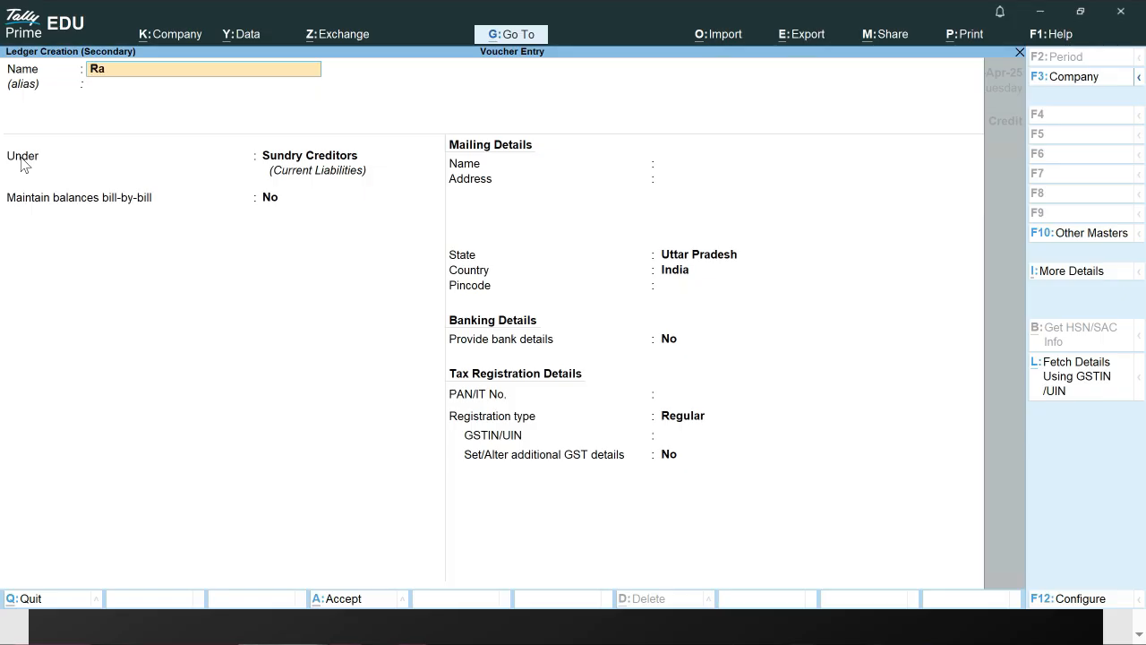
key(Return)
key(Return)
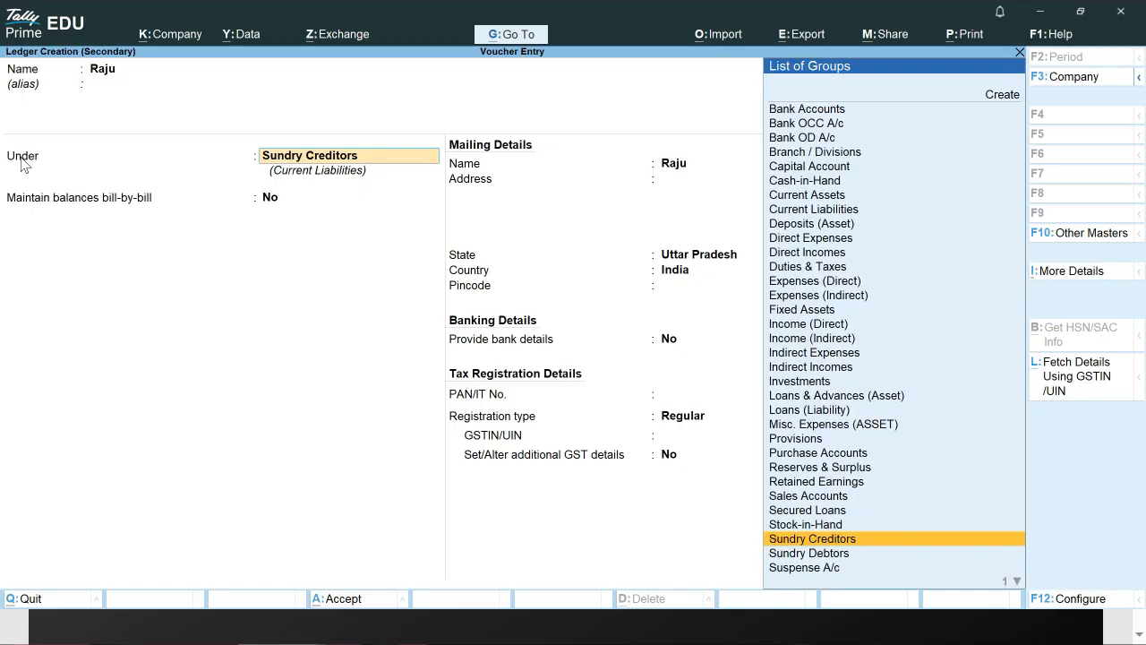
text(S)
key(Down)
key(Down)
key(Down)
key(Down)
key(Down)
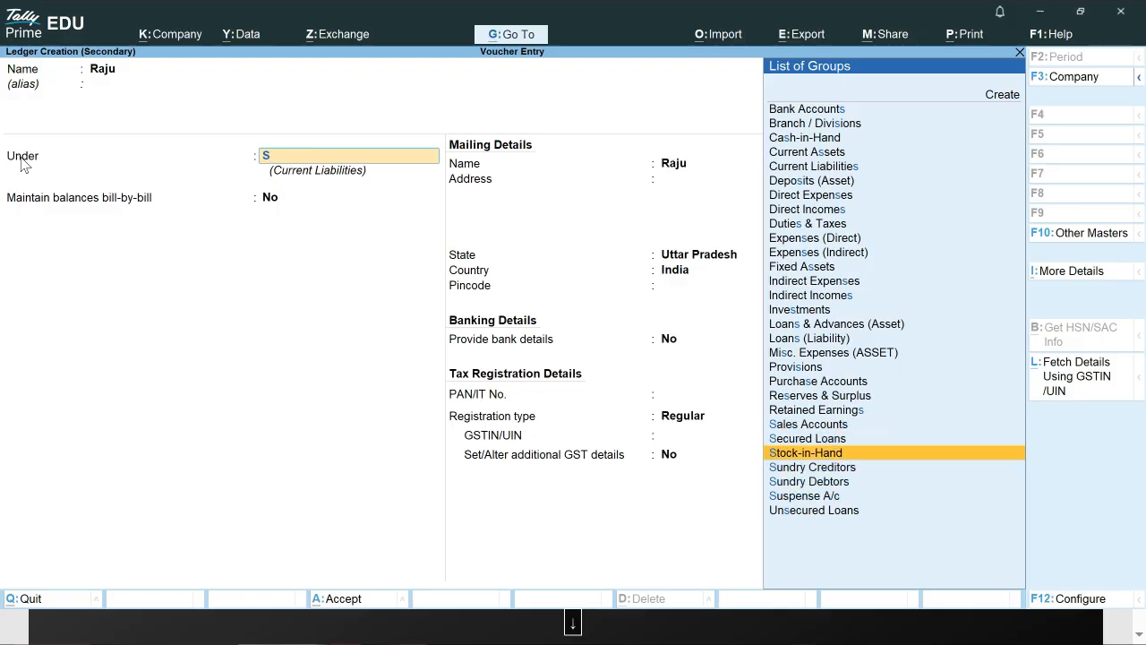
key(Return)
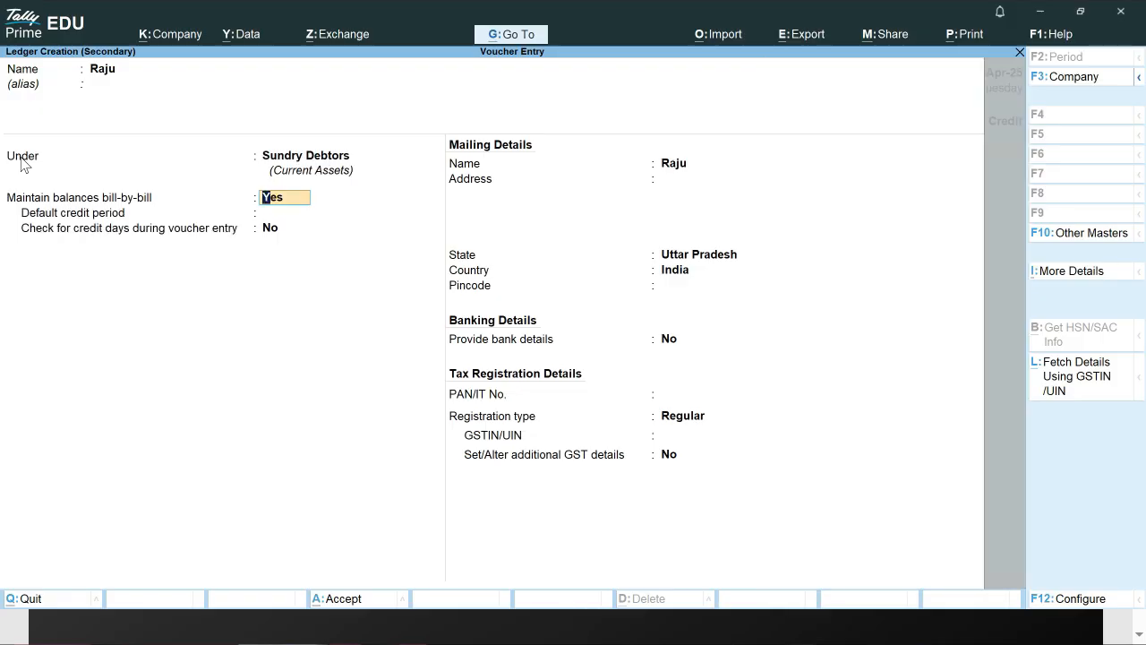
key(n)
key(ctrl+a)
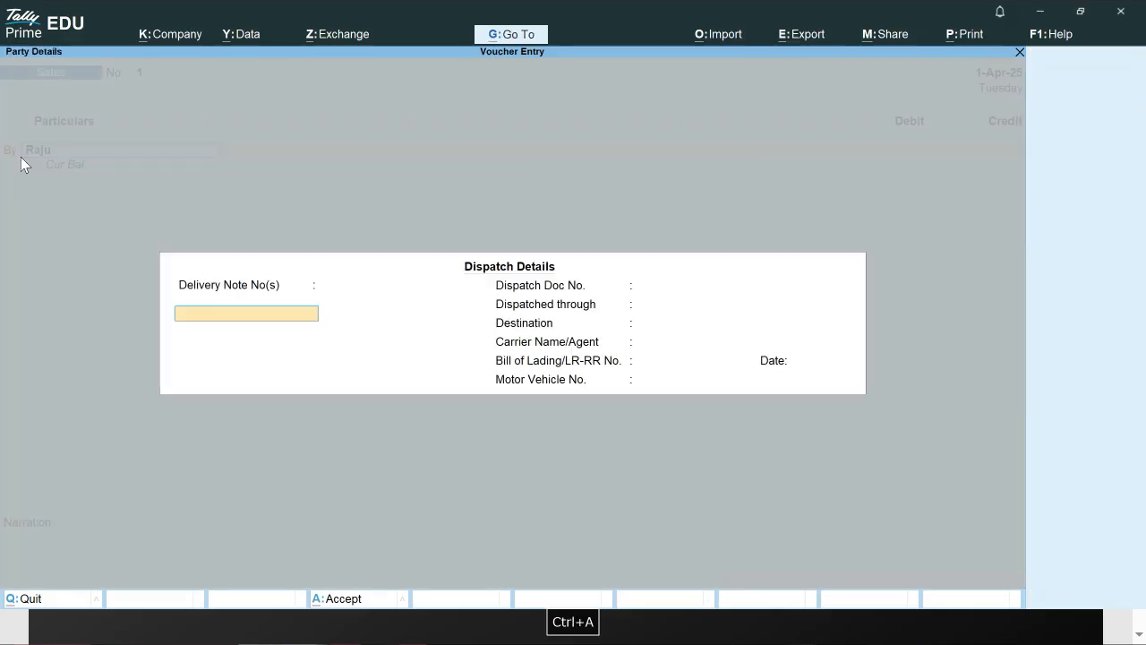
Accept the dispatch and party details as they are and debit the customer's ledger with 3000
key(ctrl+a)
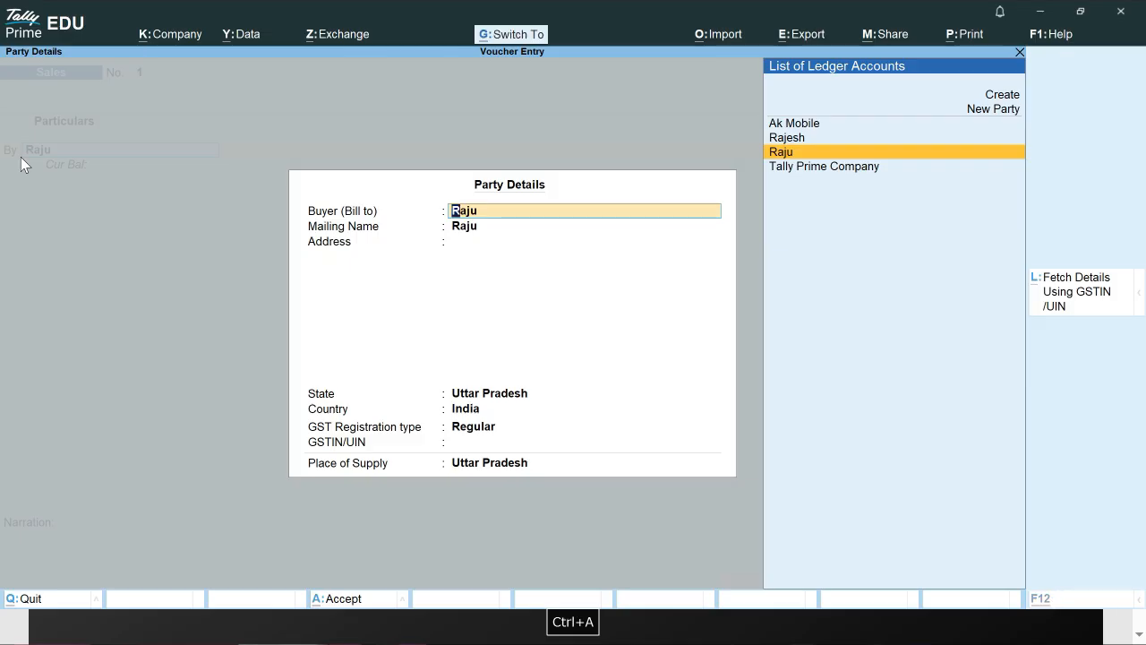
key(ctrl+a)
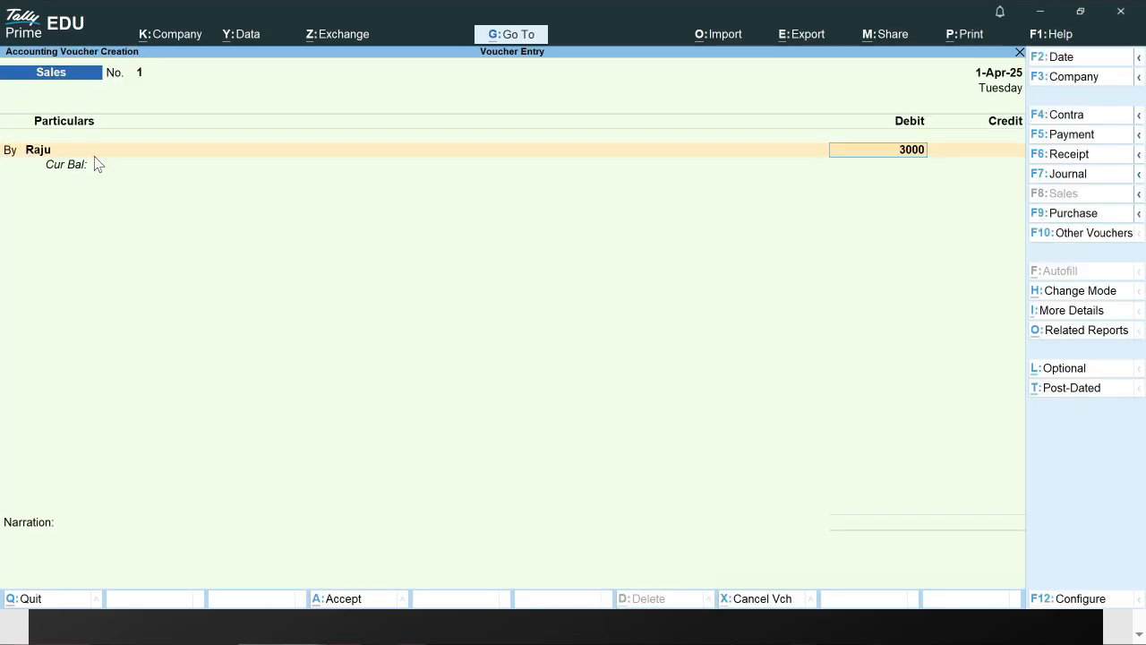
key(Return)
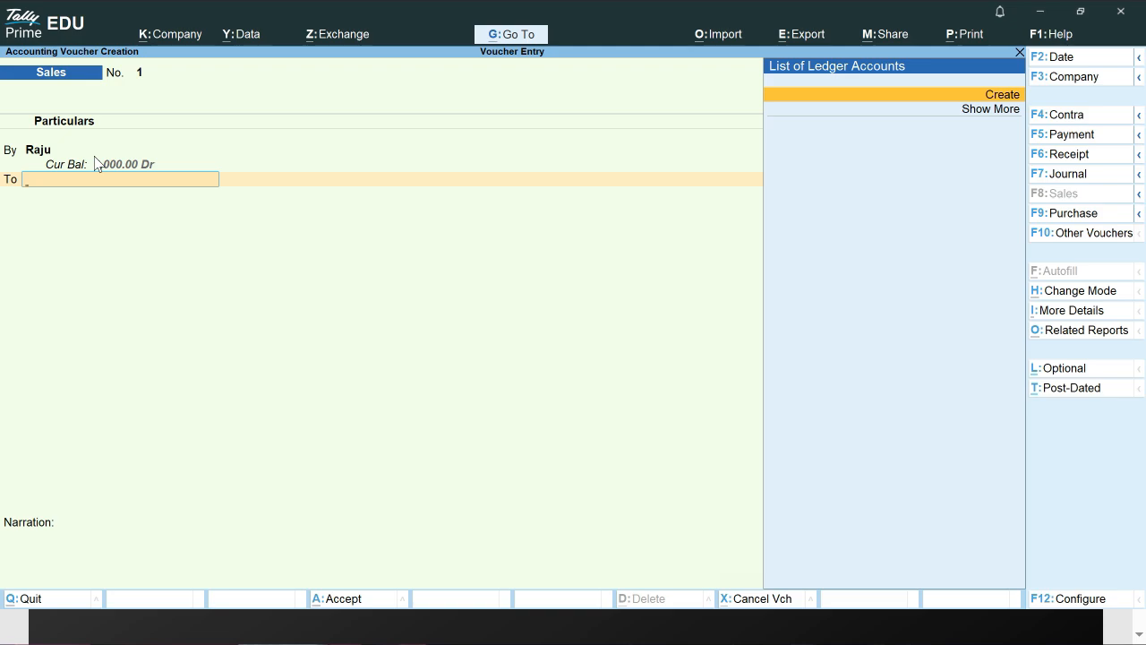
Create a ledger named Sale Account under Sales Accounts for the credit line of the voucher
key(Return)
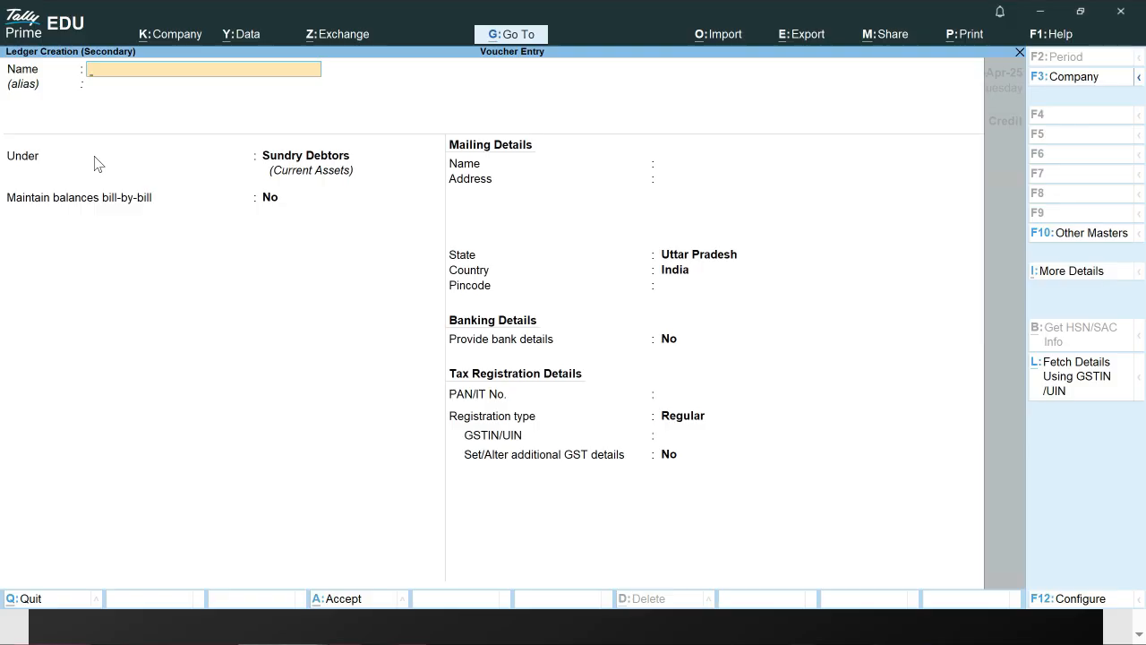
text(Sale Account)
key(Return)
key(Return)
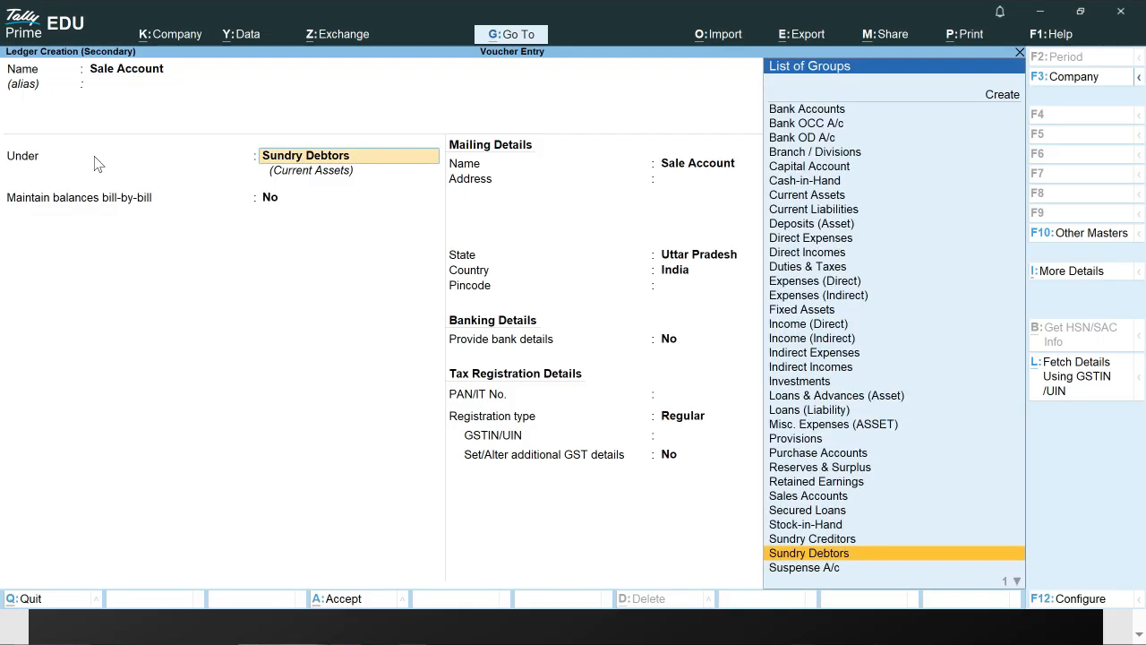
text(S)
key(Down)
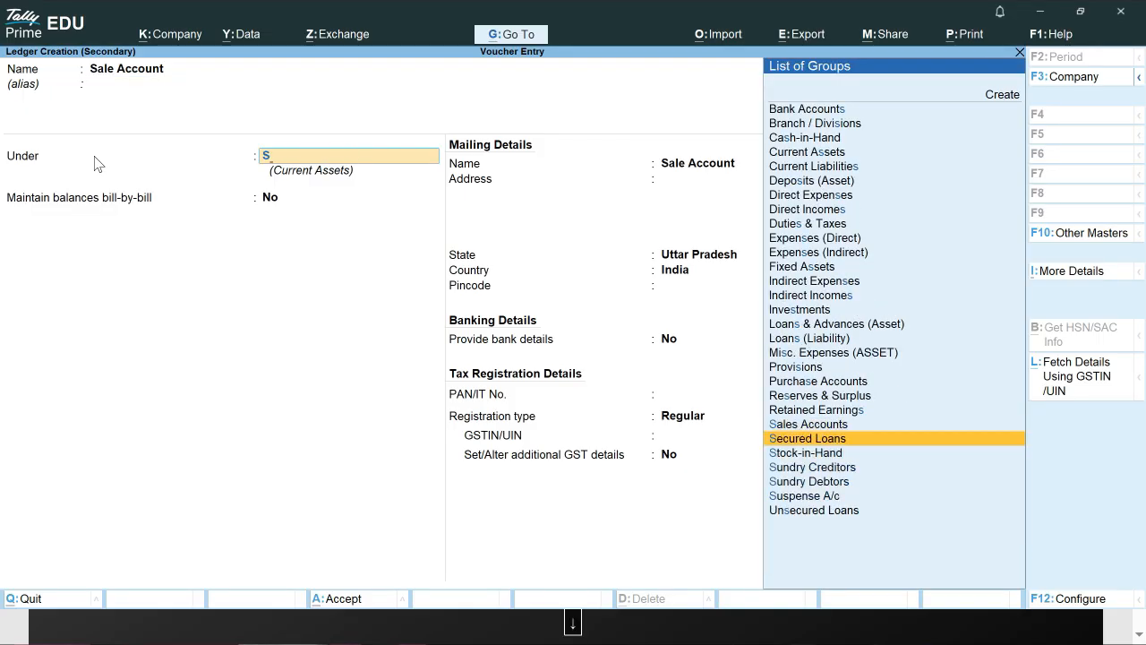
key(Up)
key(Return)
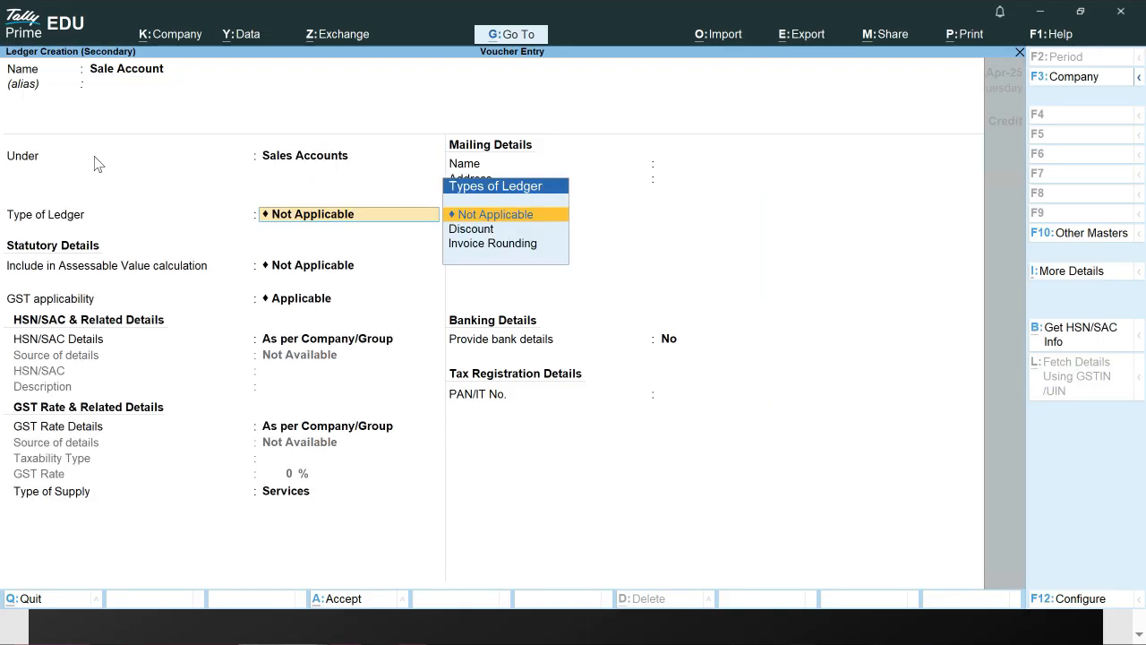
key(ctrl+a)
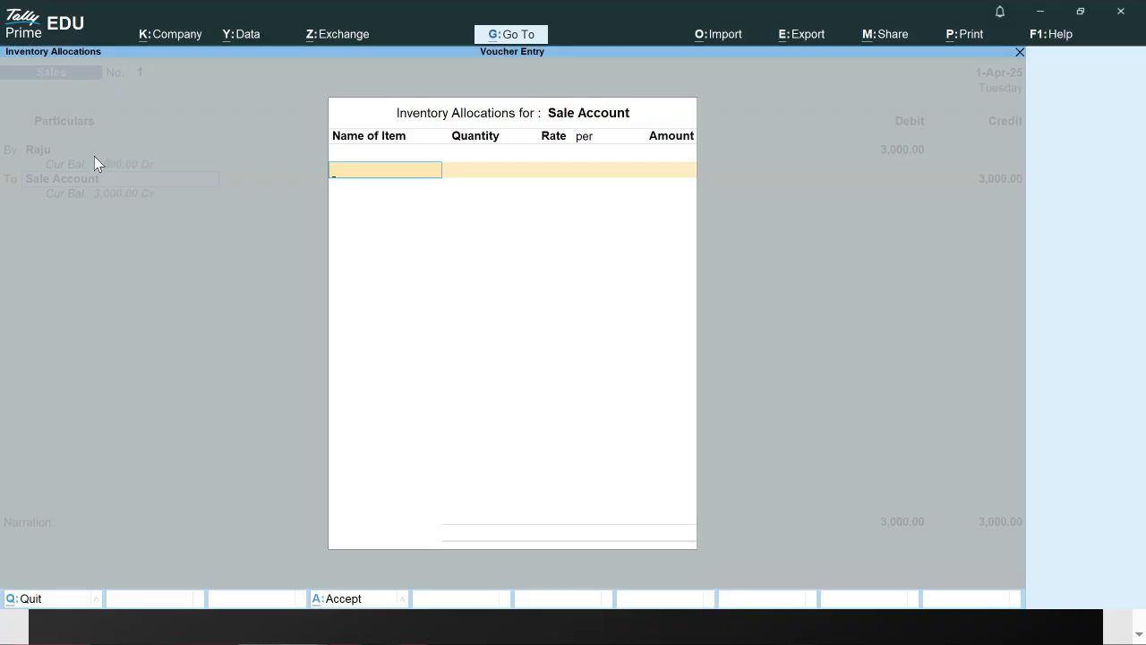
Skip the inventory allocation, keep the 3,000.00 credit for Sale Account and save the voucher without a narration
key(Escape)
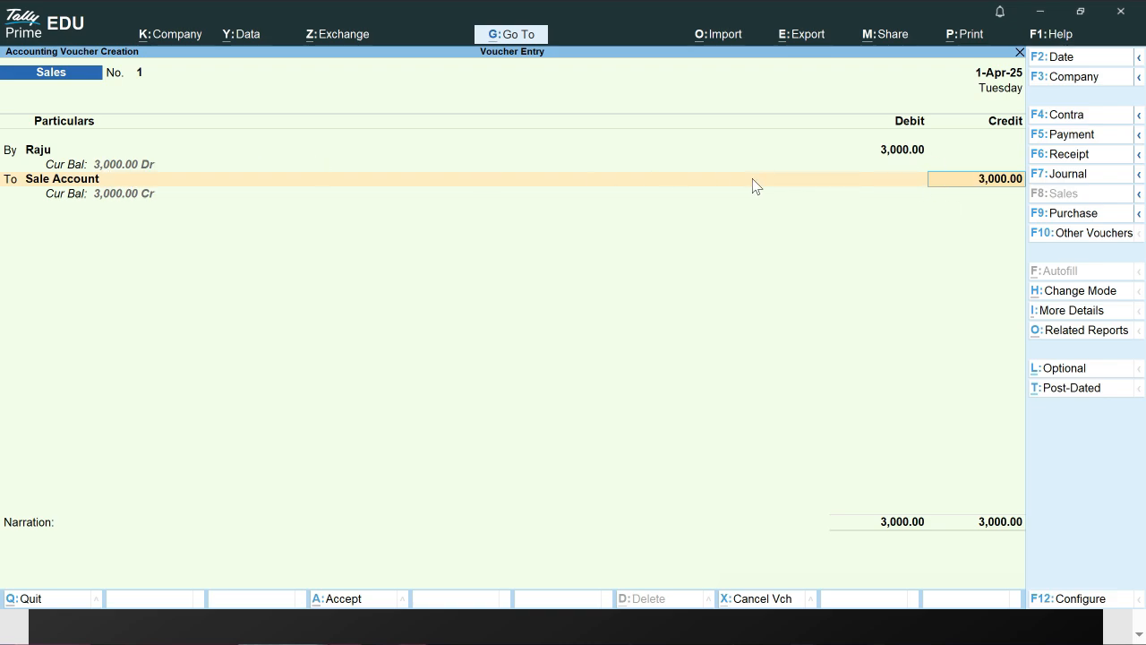
key(Return)
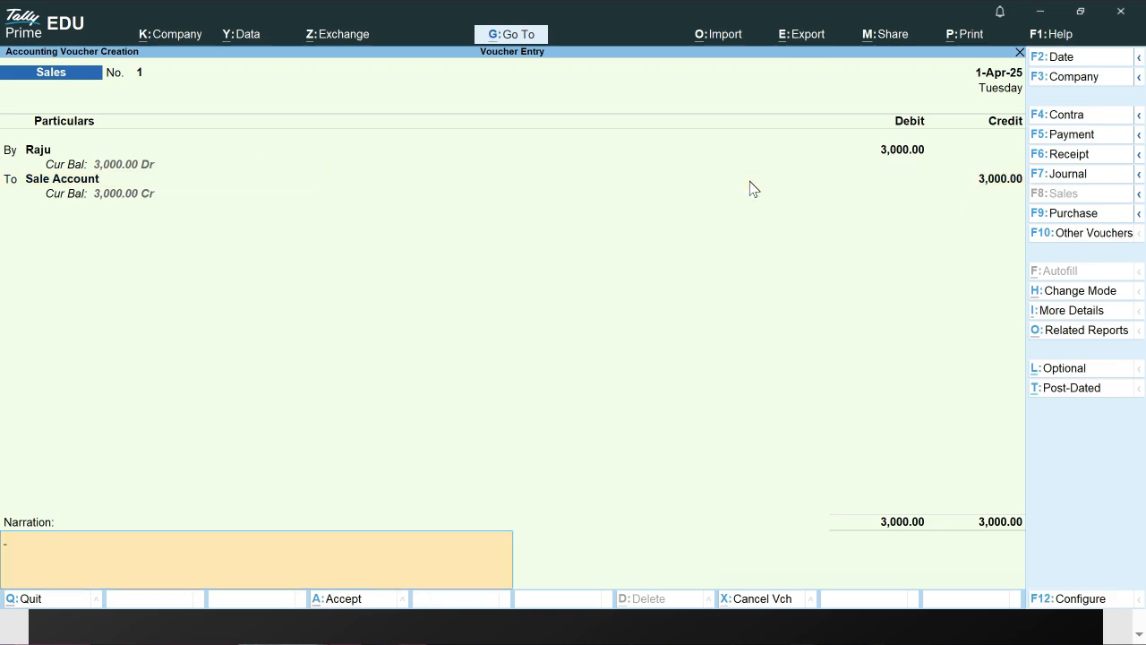
key(Return)
key(Return)
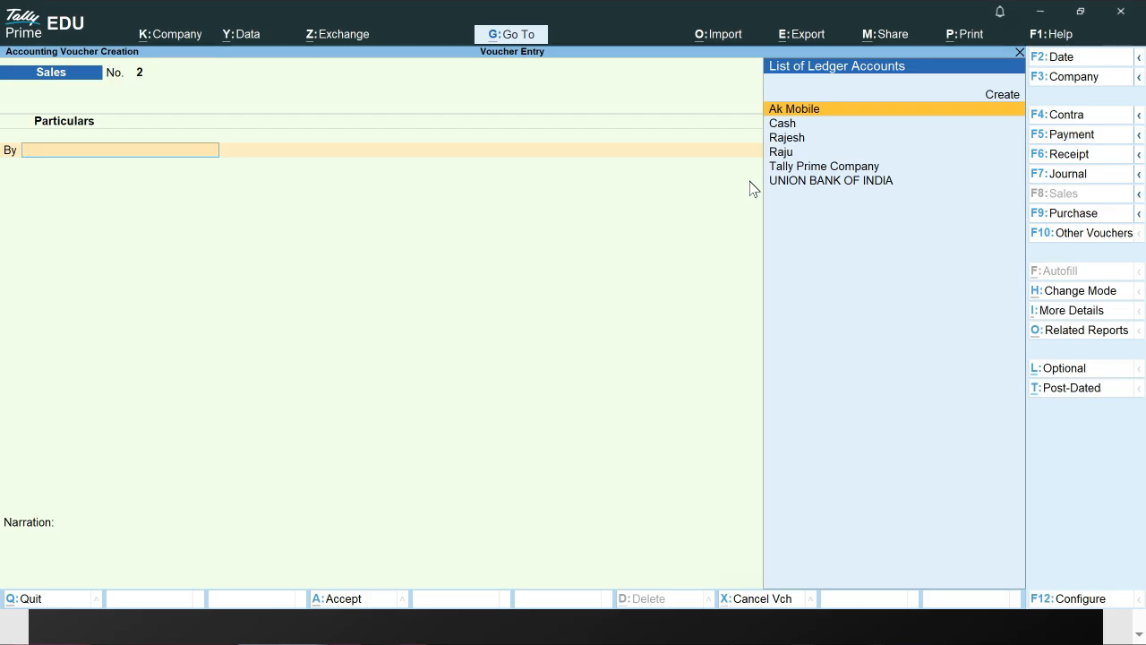
Change the new Sales voucher's mode to Accounting Invoice
key(ctrl+h)
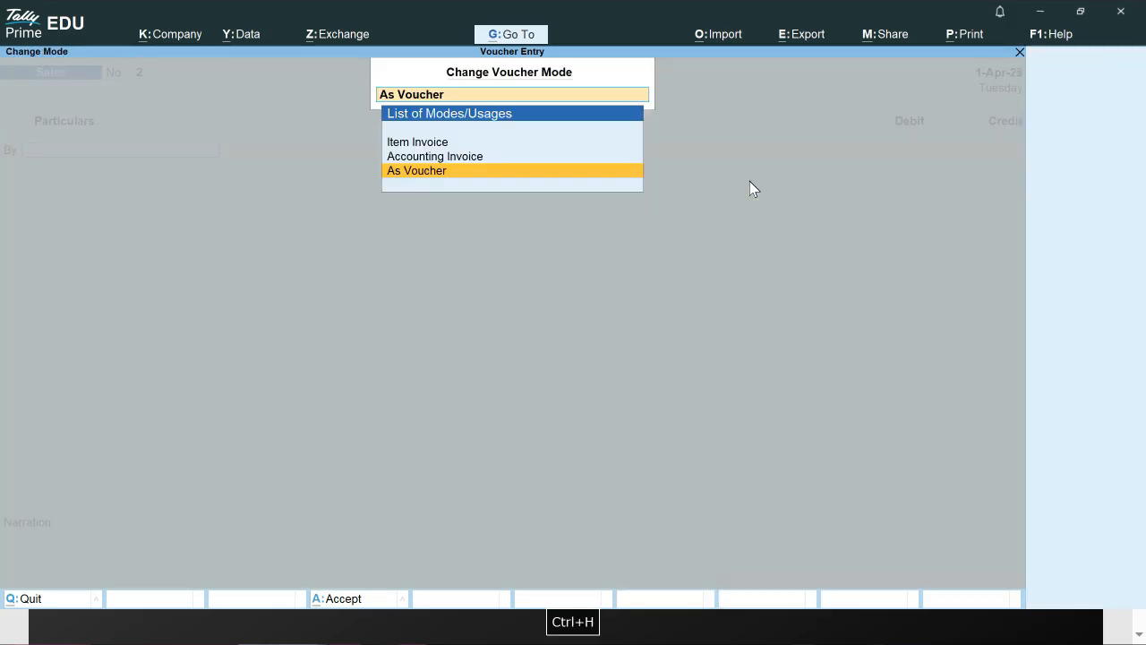
key(Up)
key(Return)
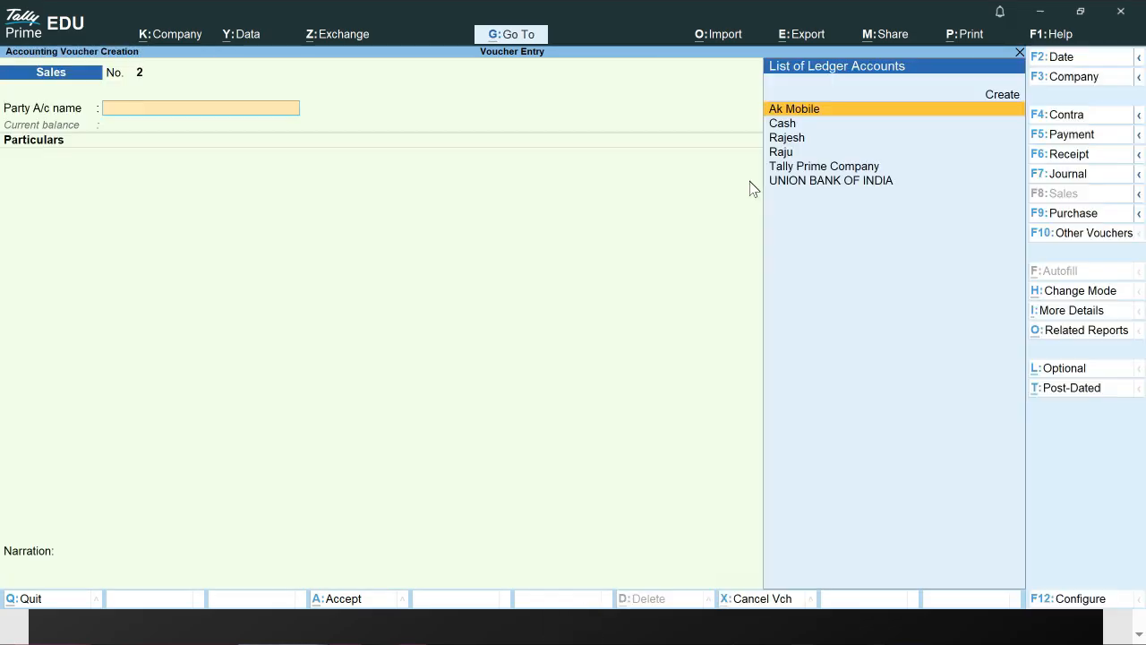
Create a party ledger named GS Computer under Sundry Debtors and save it with the remaining defaults
key(Up)
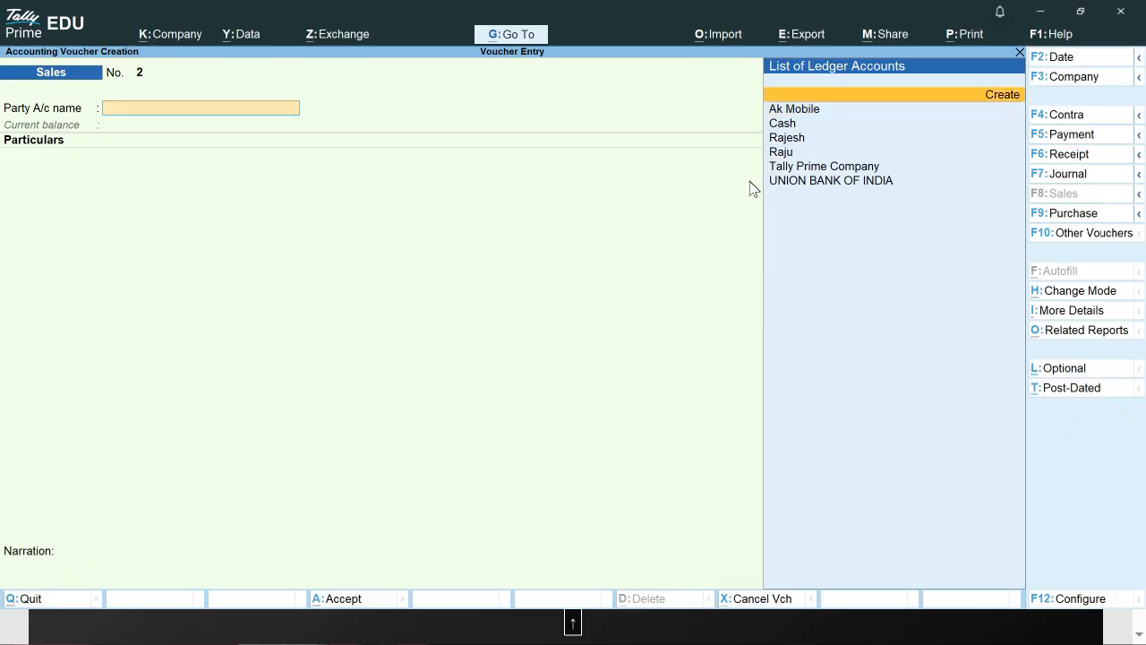
key(Return)
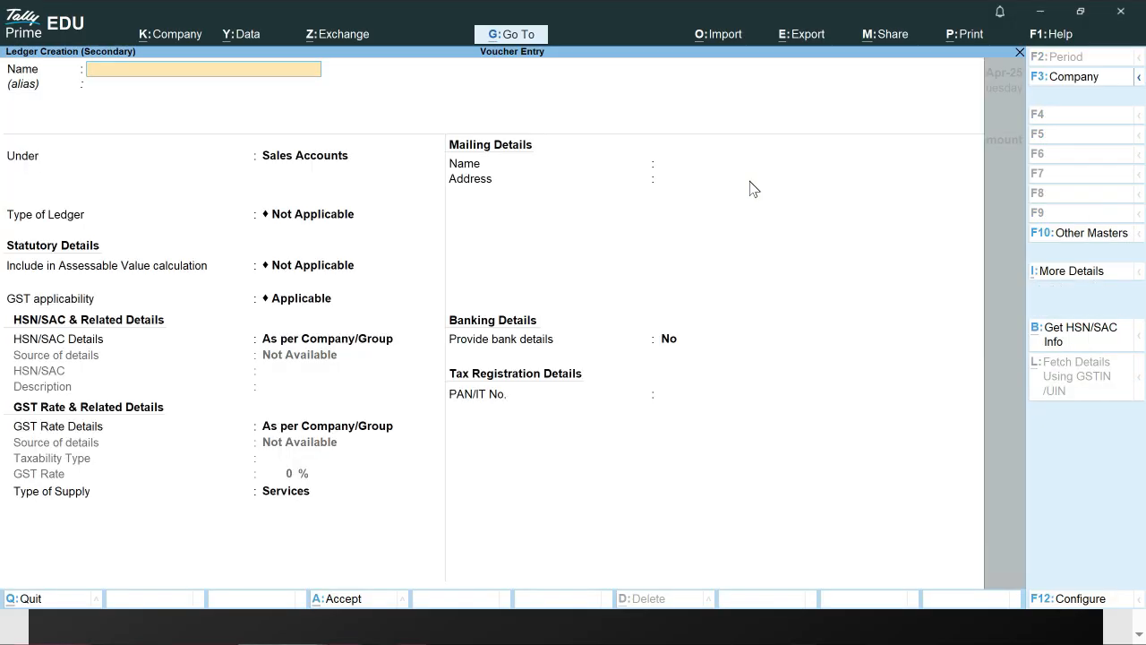
text(GS Computer)
key(Return)
text(S)
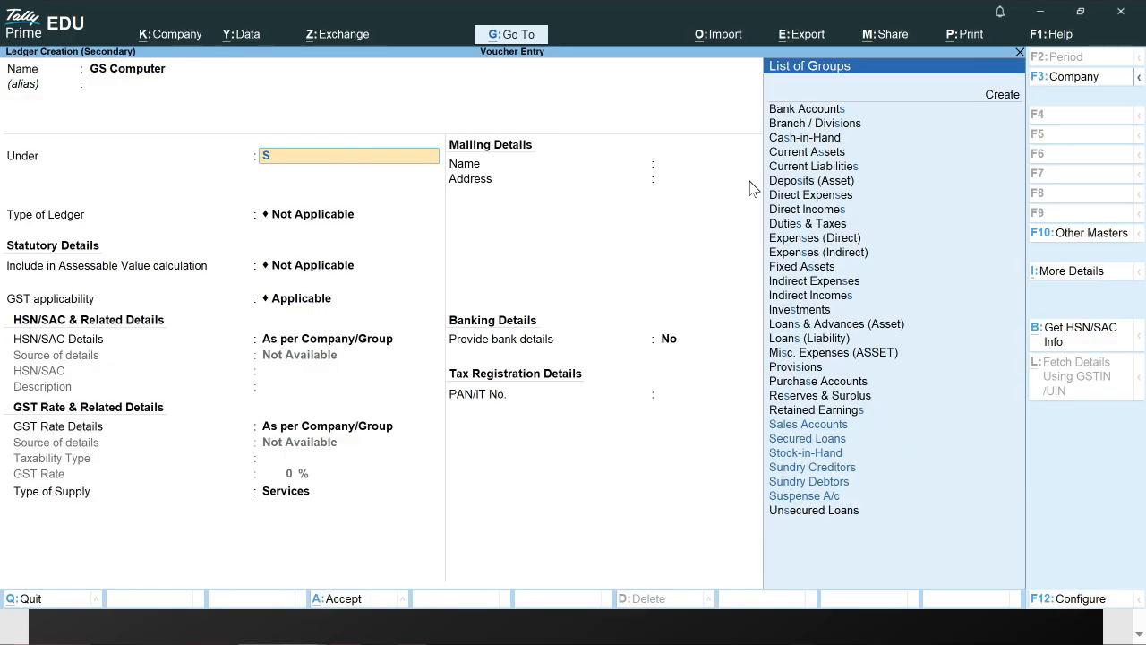
key(Down)
key(Down)
key(Down)
key(Down)
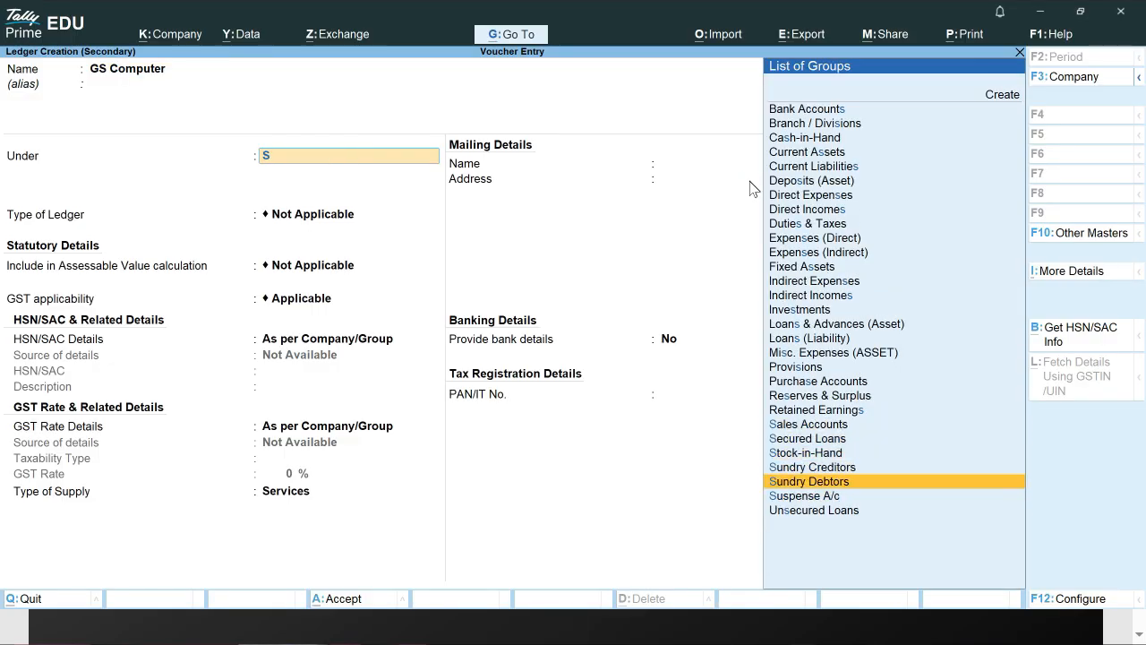
key(Return)
key(ctrl+a)
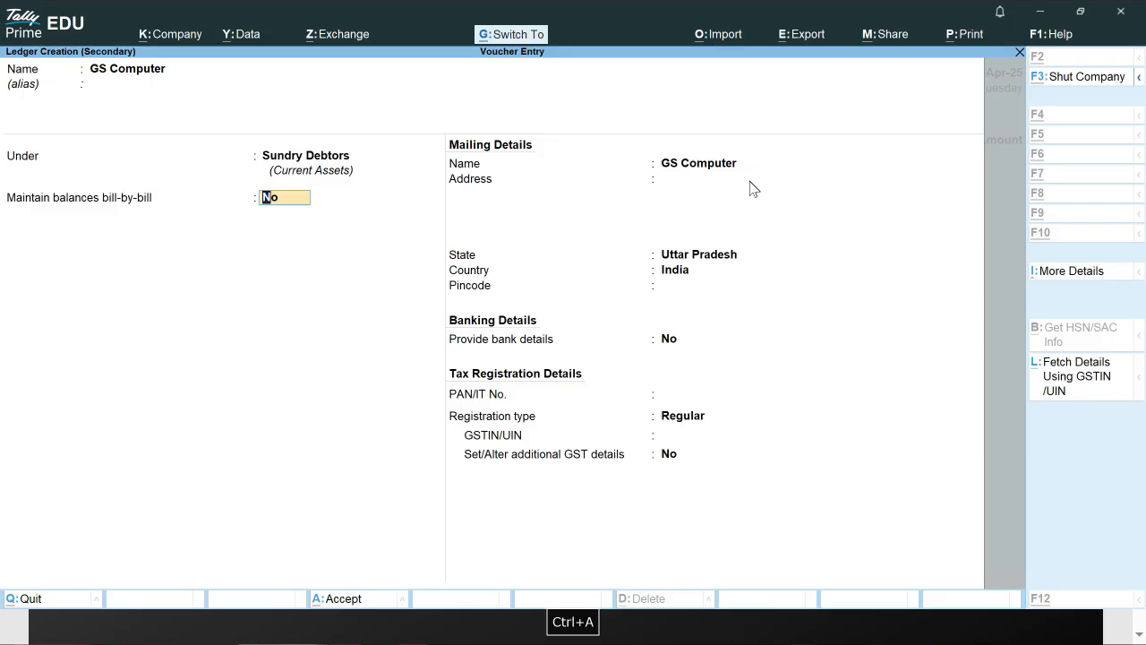
Accept GS Computer's dispatch and party details and add Sale Account to the particulars with an amount of 5000
key(ctrl+a)
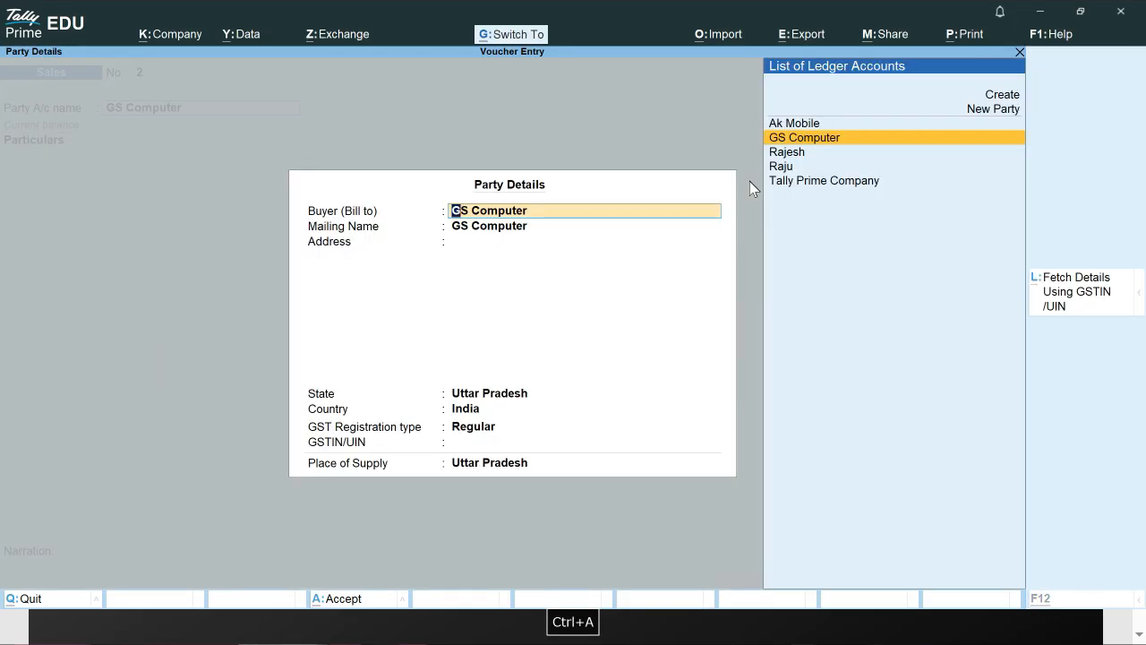
key(ctrl+a)
key(space)
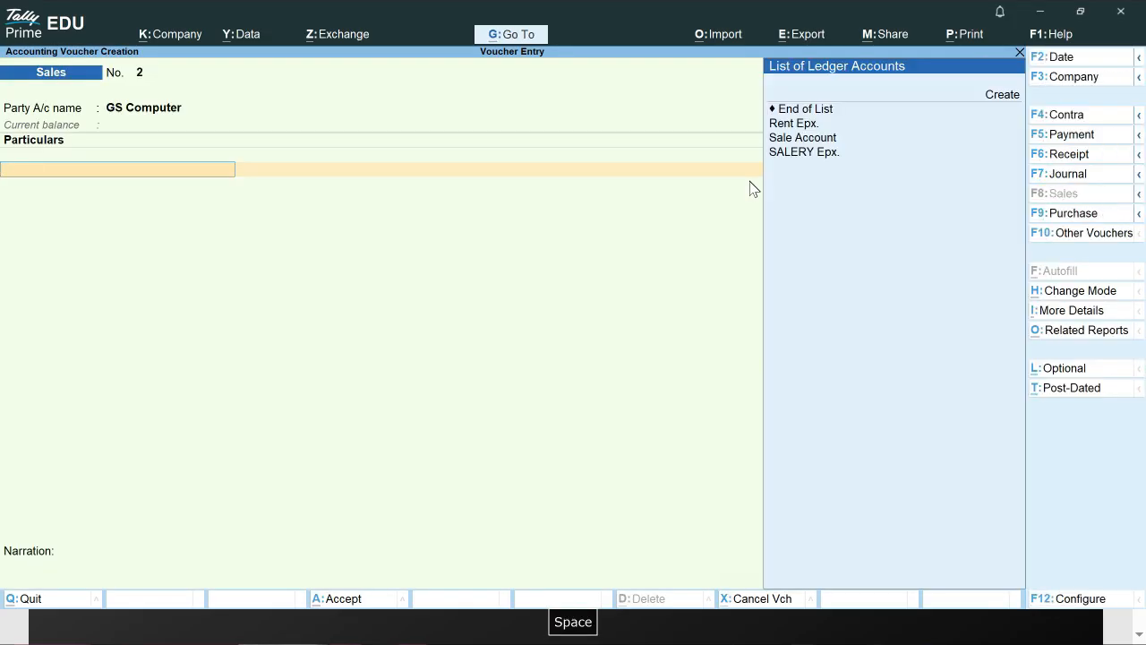
key(Down)
key(Down)
key(Down)
key(Return)
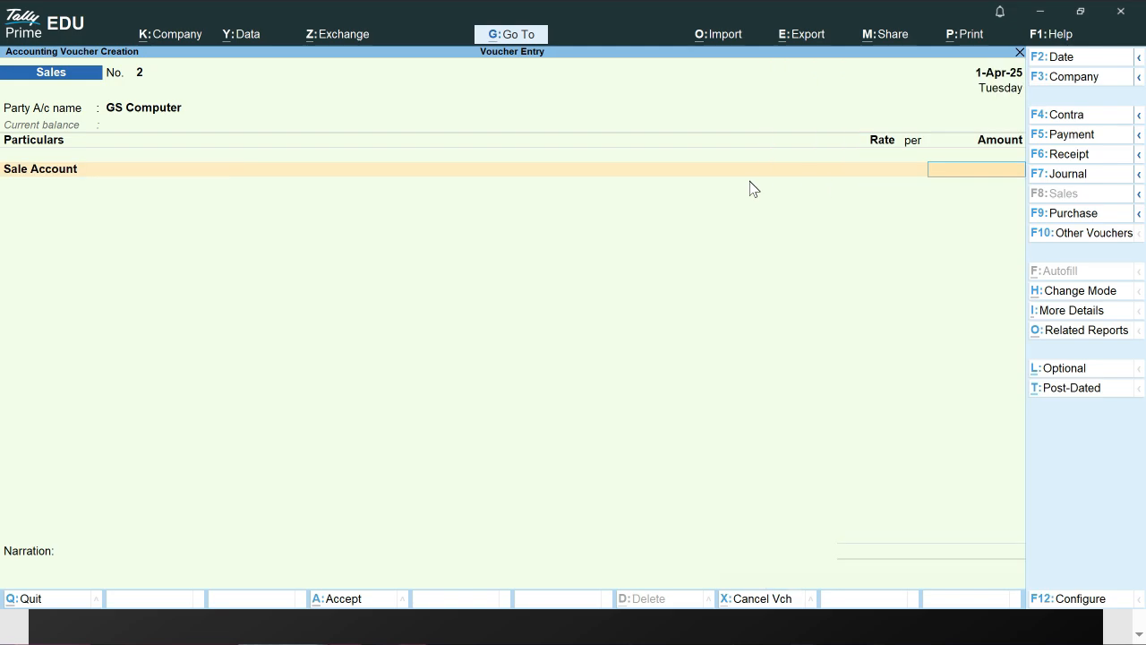
text(5000)
key(Return)
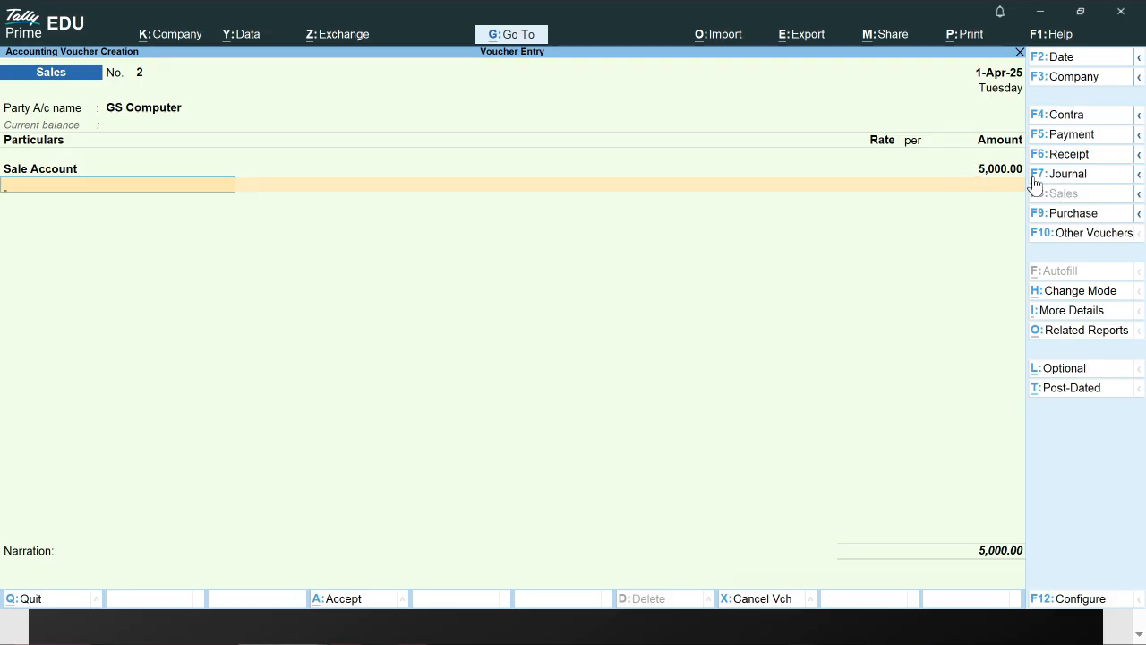
End the particulars list and save the GS Computer sales voucher without a narration
key(Return)
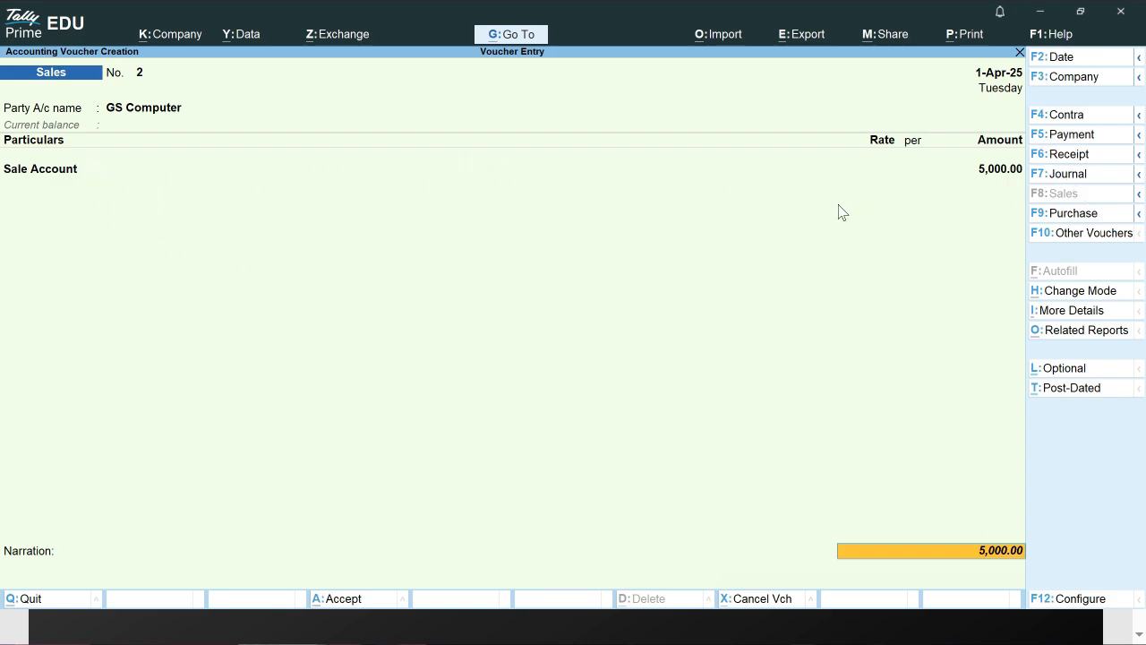
key(Return)
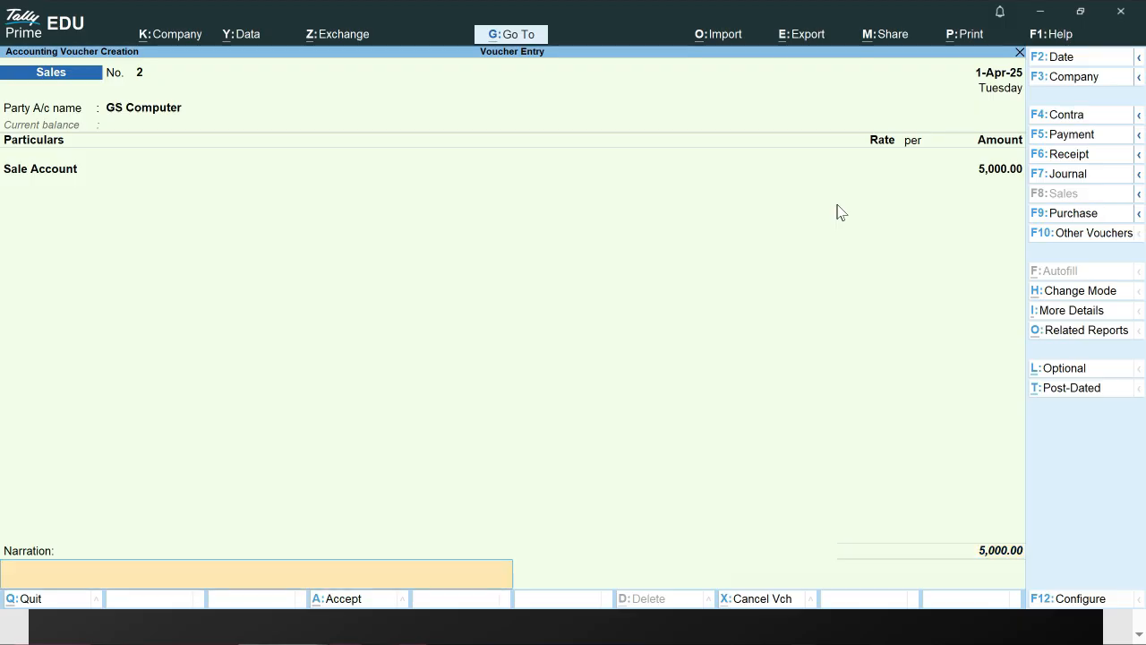
key(Return)
key(Return)
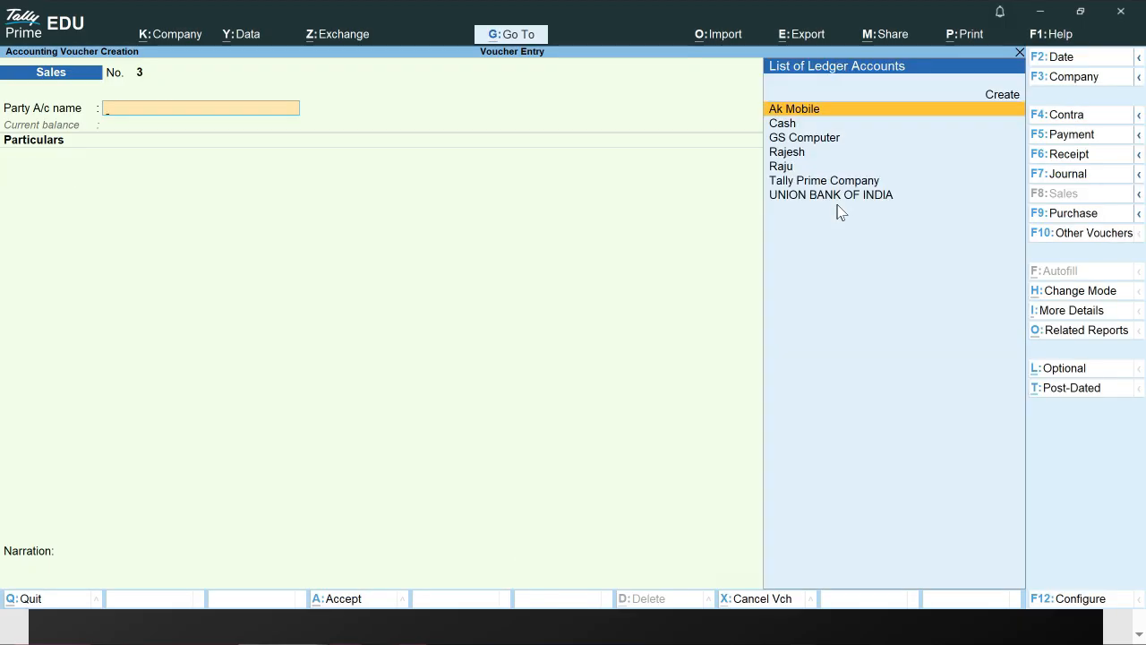
Change the new Sales voucher's mode to Item Invoice
key(ctrl+h)
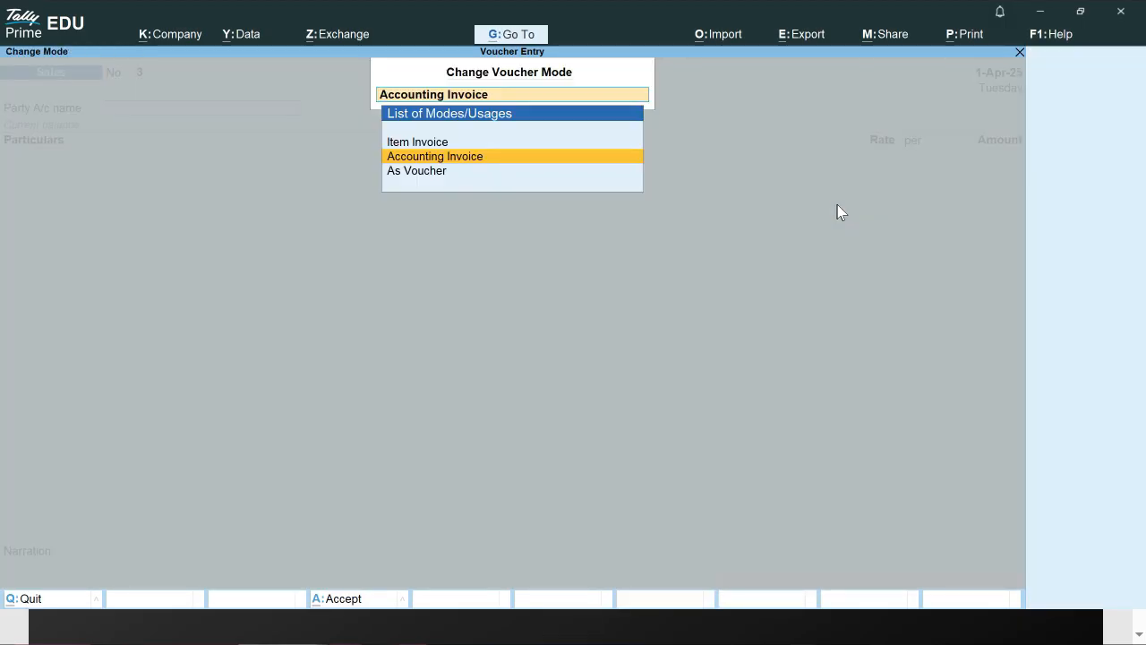
key(Down)
key(Up)
key(Up)
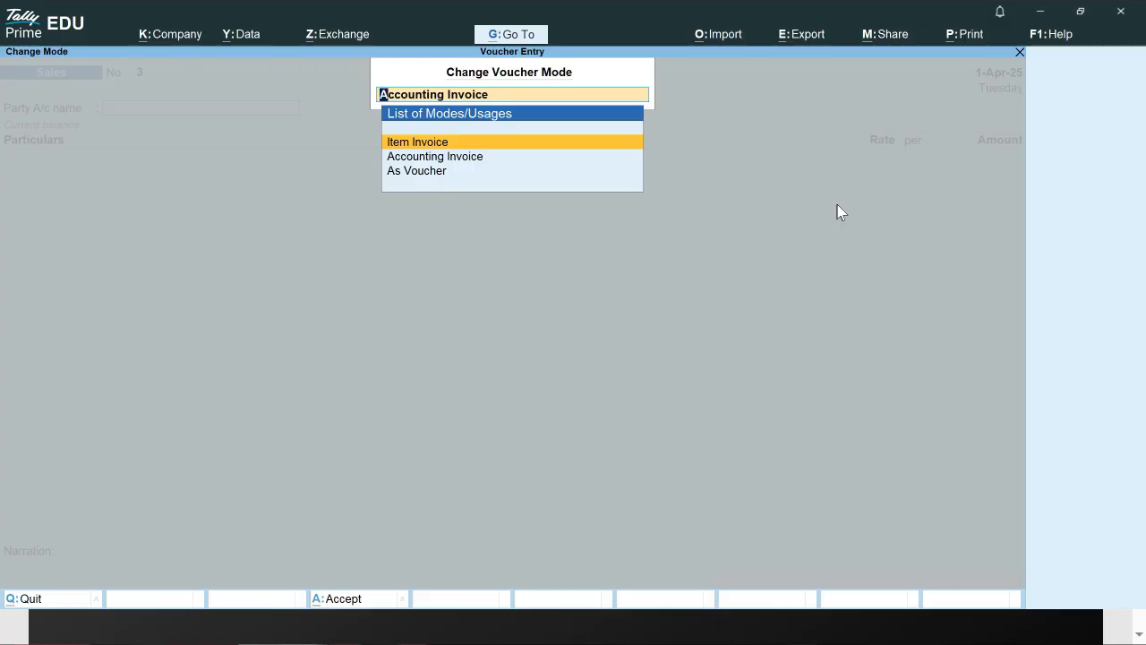
key(Return)
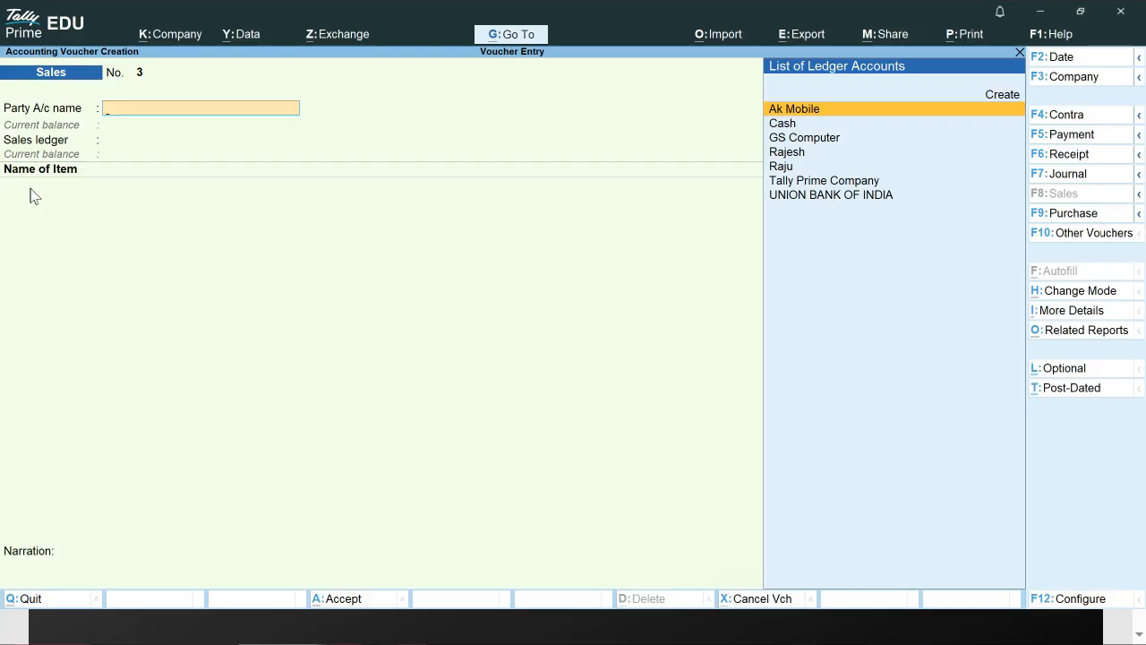
Switch the Sales voucher to As Voucher mode, to Accounting Invoice and back to Item Invoice to compare the entry layouts
key(ctrl+h)
key(Down)
key(Down)
key(Return)
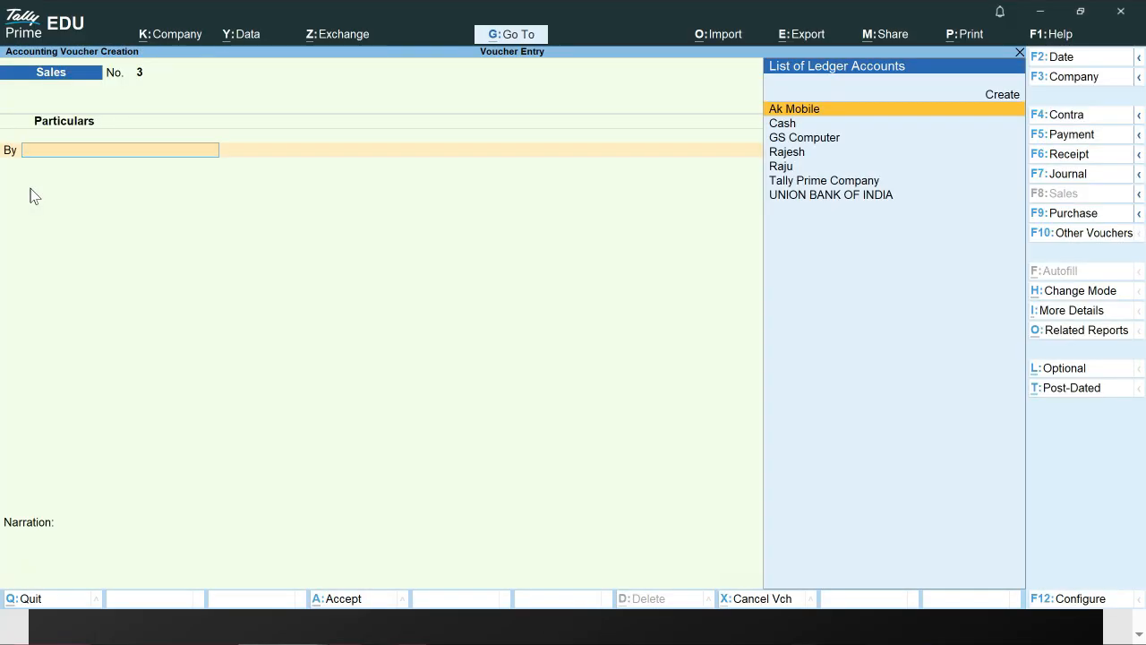
key(ctrl+h)
key(Up)
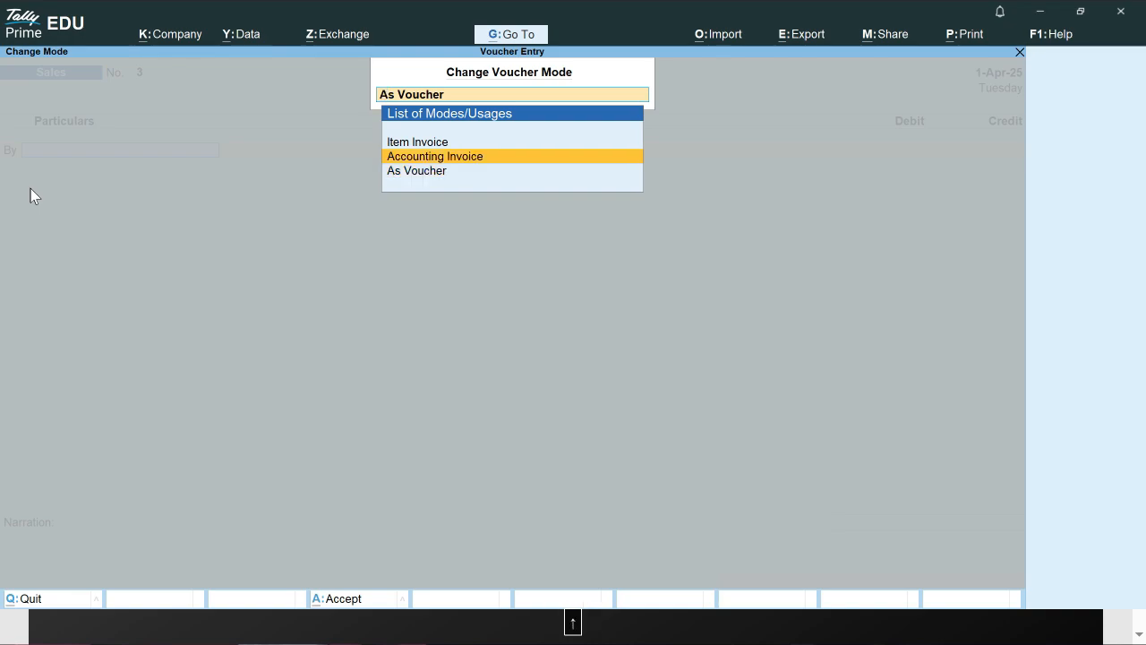
key(Return)
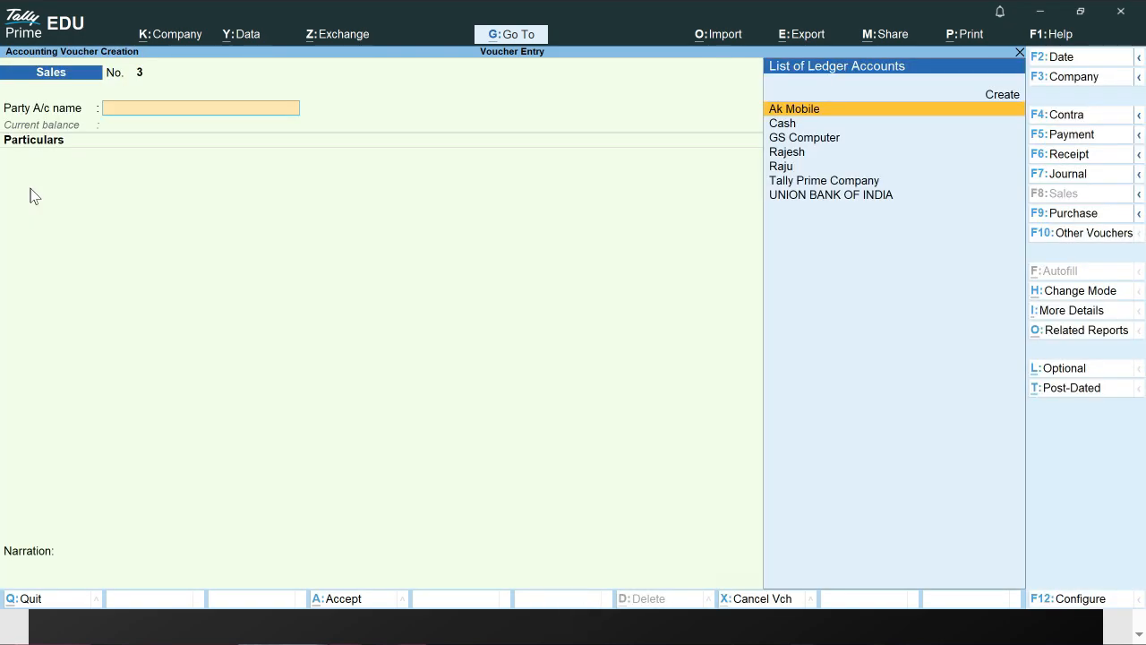
key(ctrl+h)
key(Up)
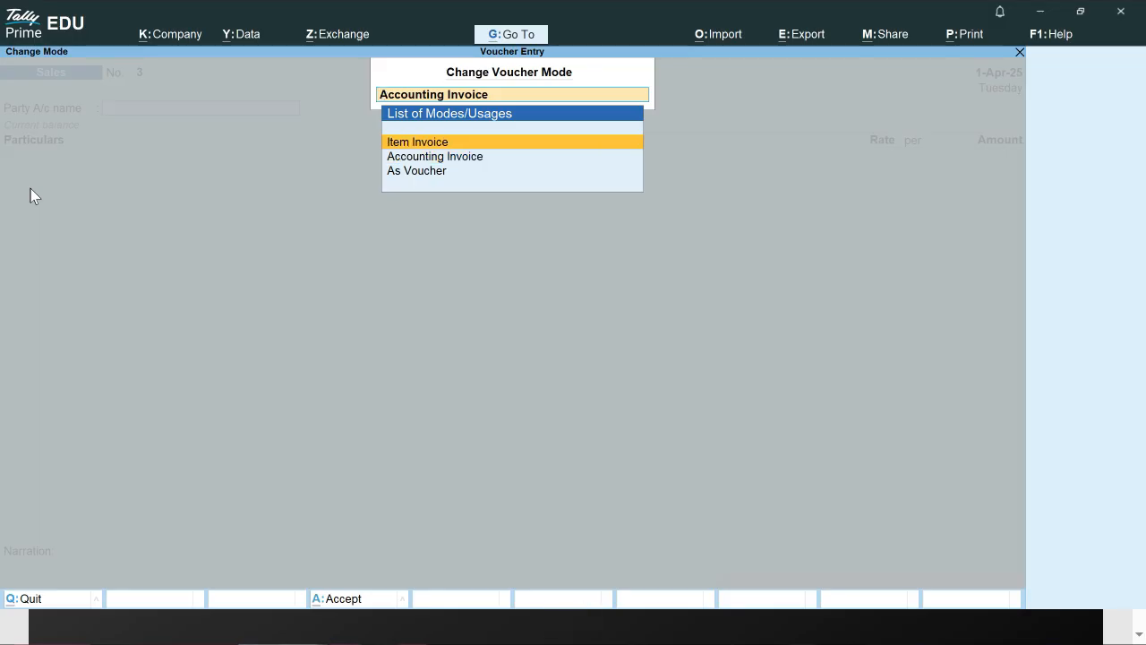
key(Return)
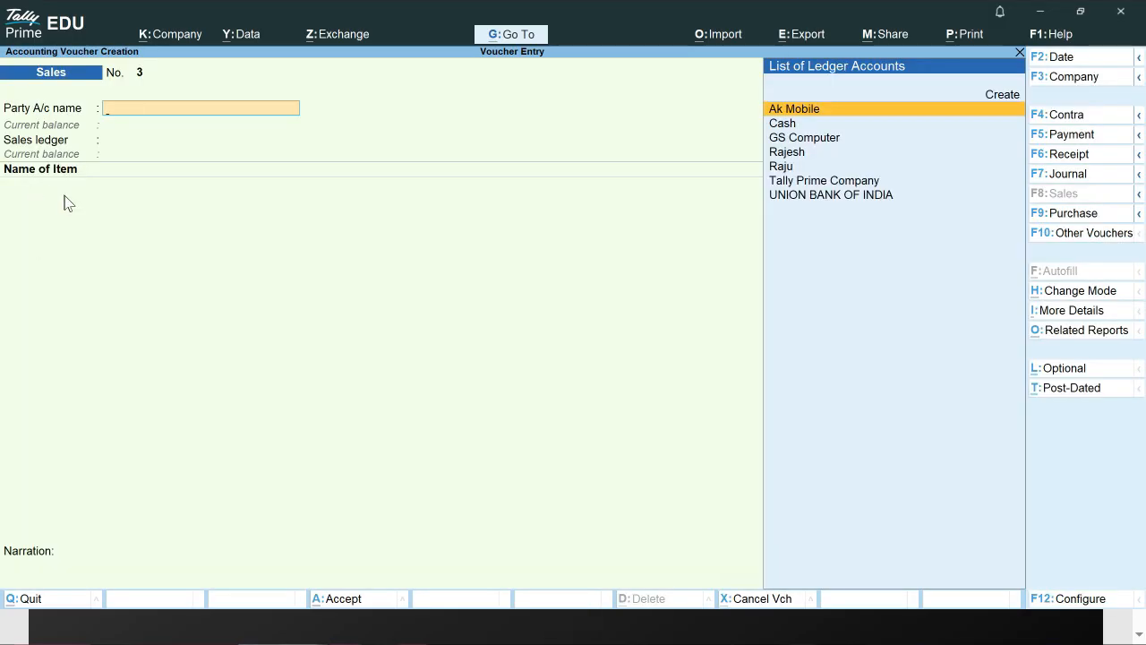
Create a party ledger named Raaz Computer under Sundry Debtors and save it with the remaining defaults
key(Up)
key(Return)
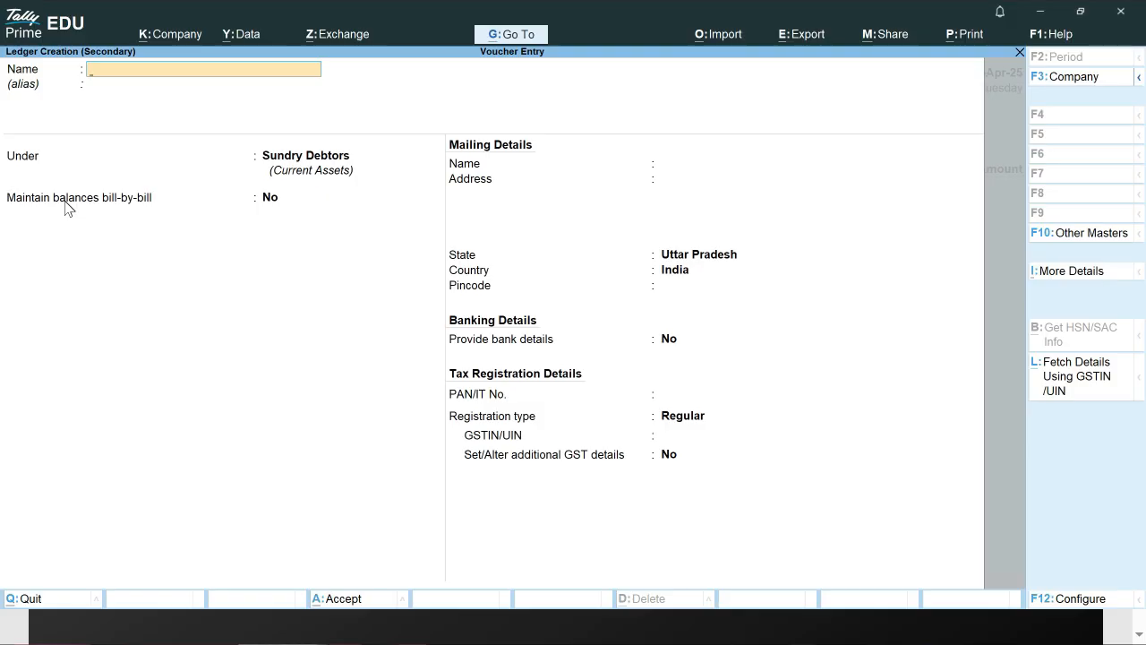
text(Raaz)
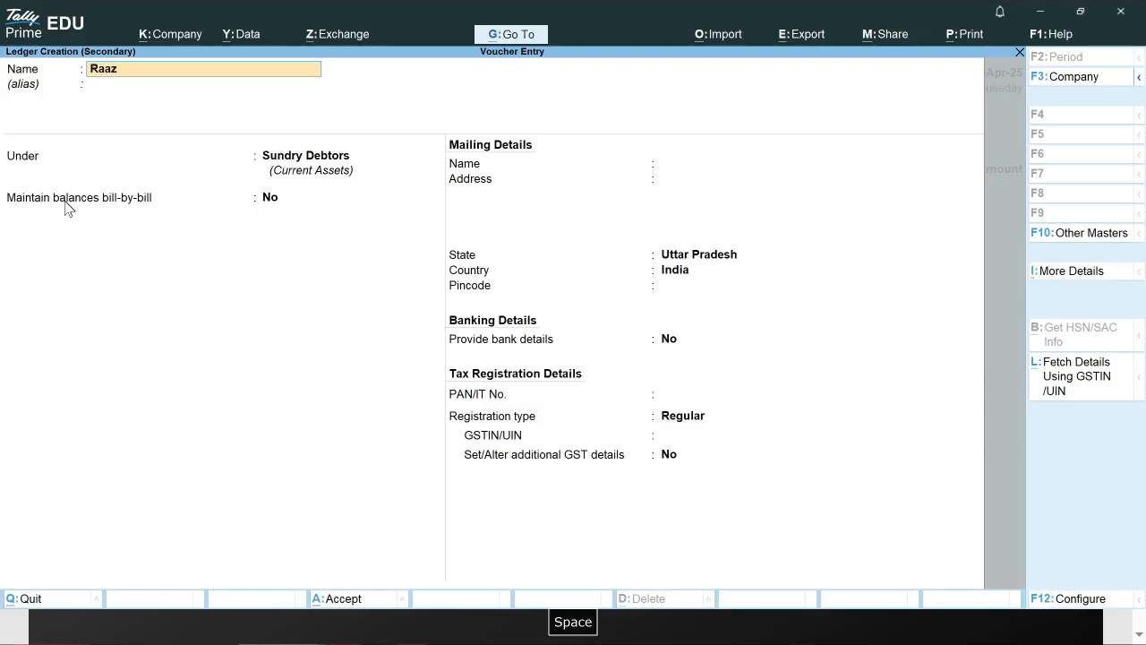
text( Computer)
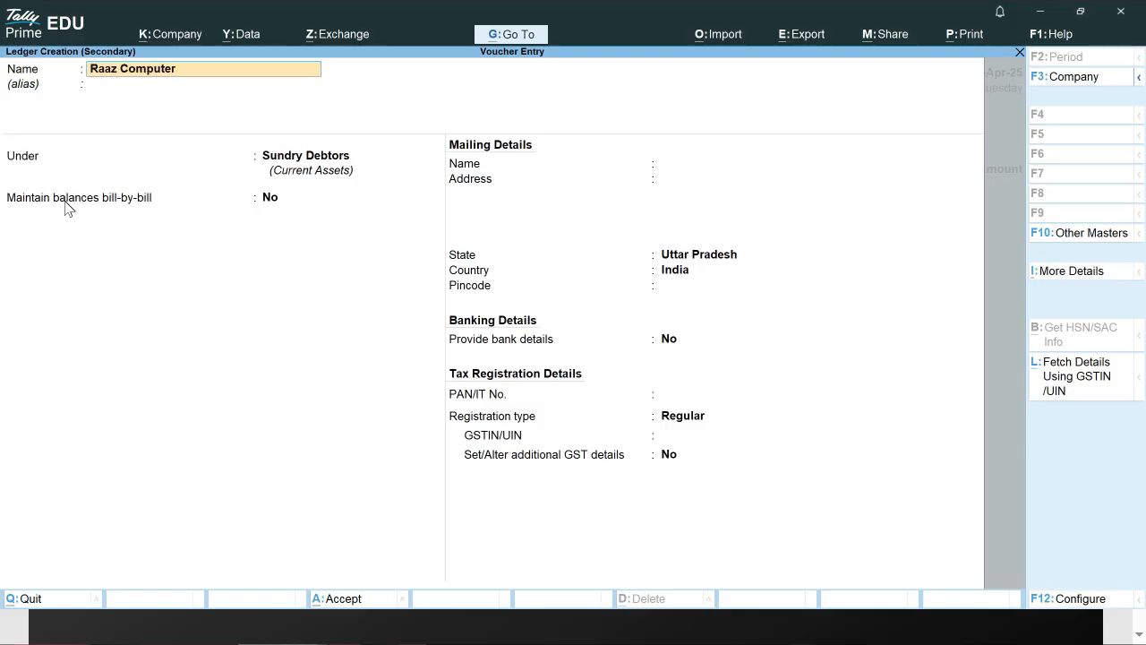
key(Return)
key(Return)
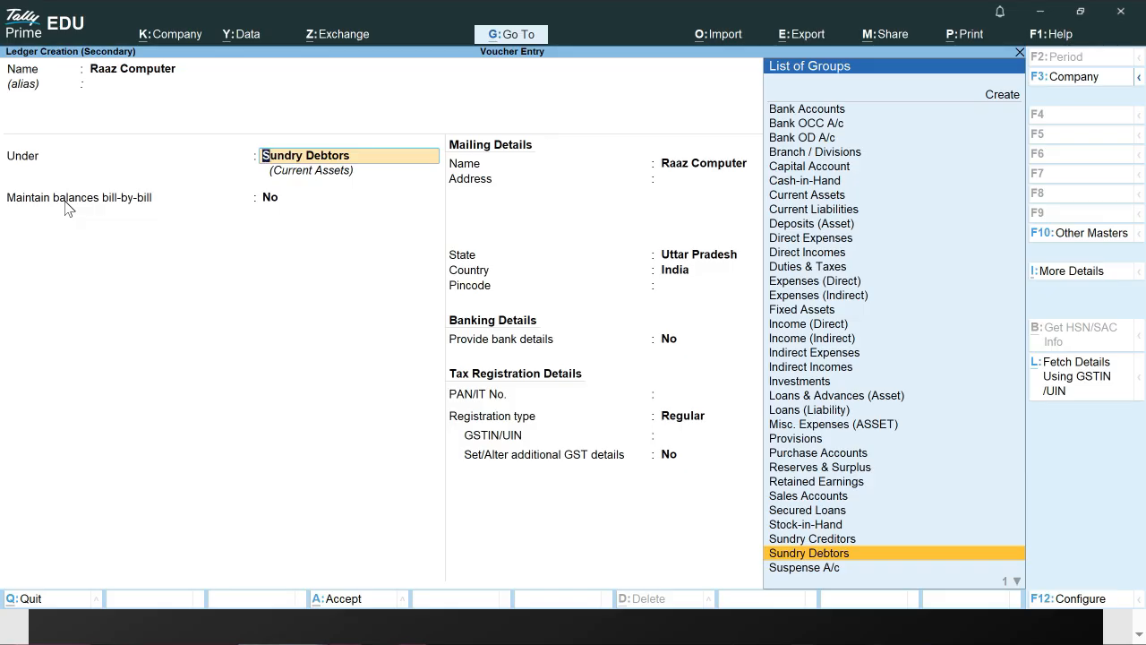
key(ctrl+a)
Accept Raaz Computer's dispatch and party details and choose Sale Account as the sales ledger
key(ctrl+a)
key(ctrl+a)
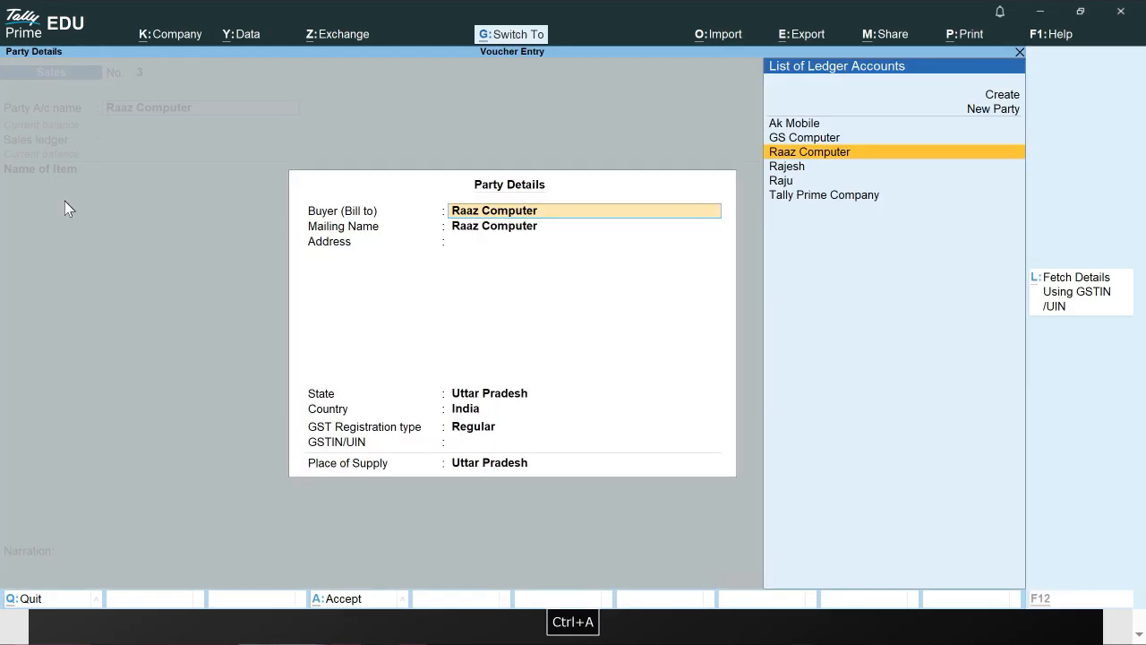
key(Return)
key(space)
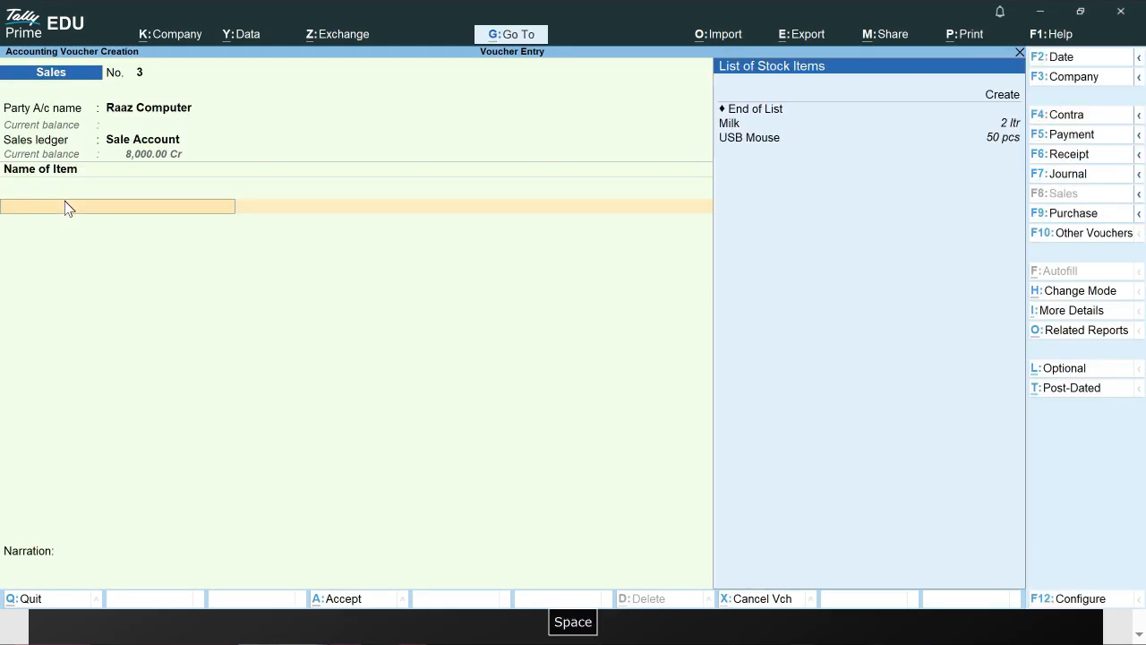
Add USB Mouse as the first stock item of the Raaz Computer sales invoice
key(Down)
key(Down)
key(Down)
key(Down)
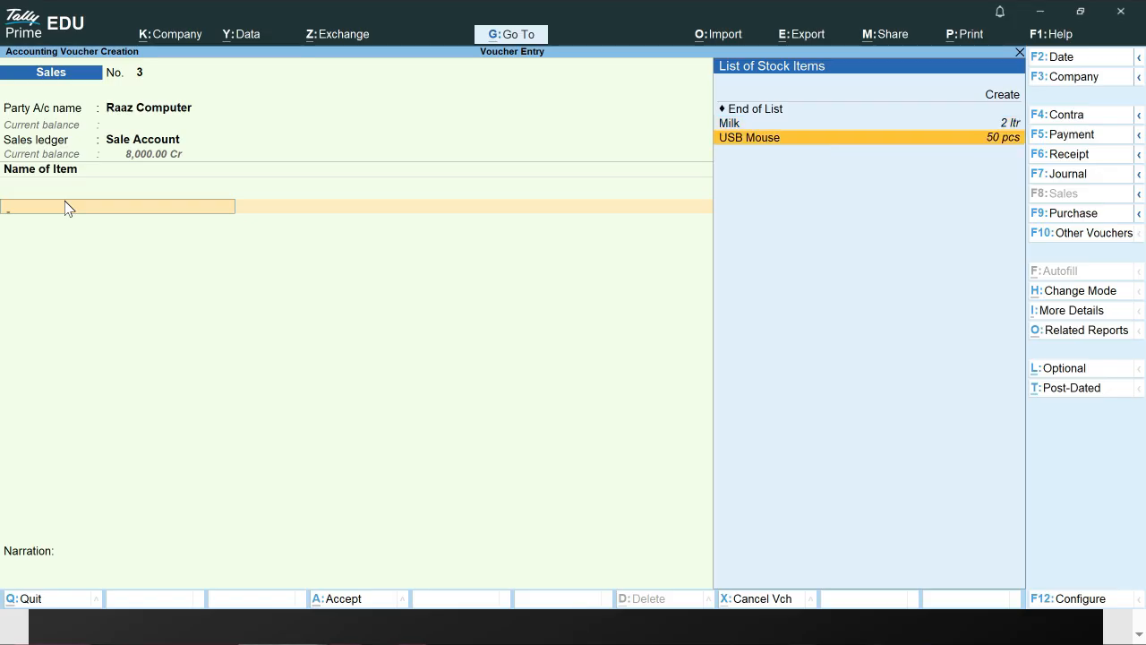
key(Return)
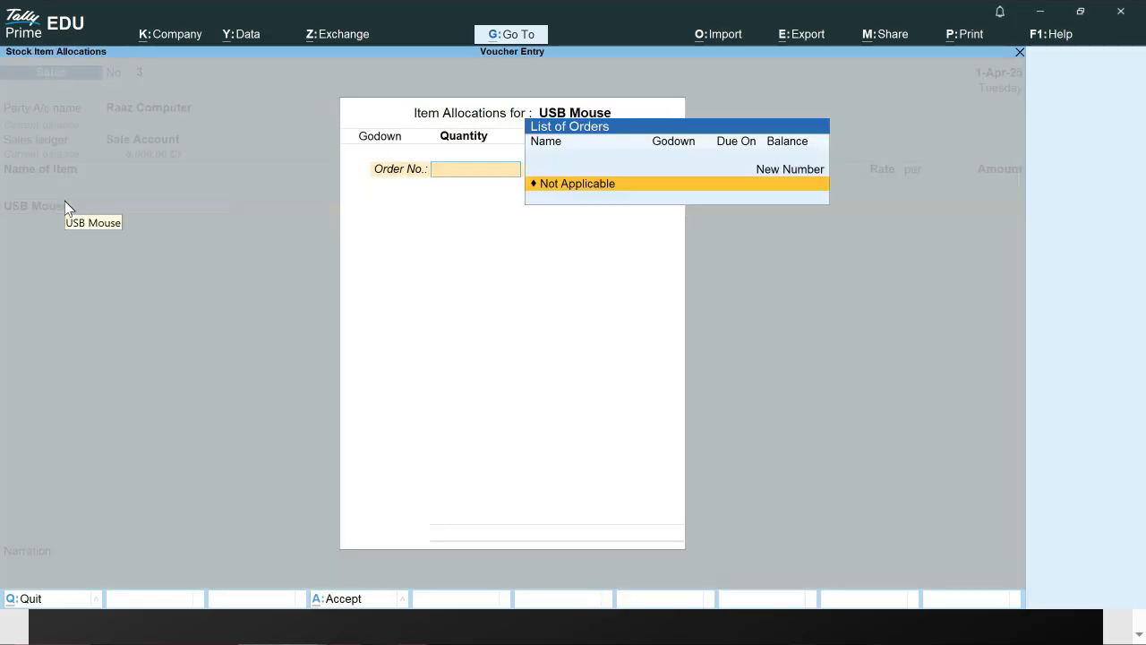
key(Return)
key(Escape)
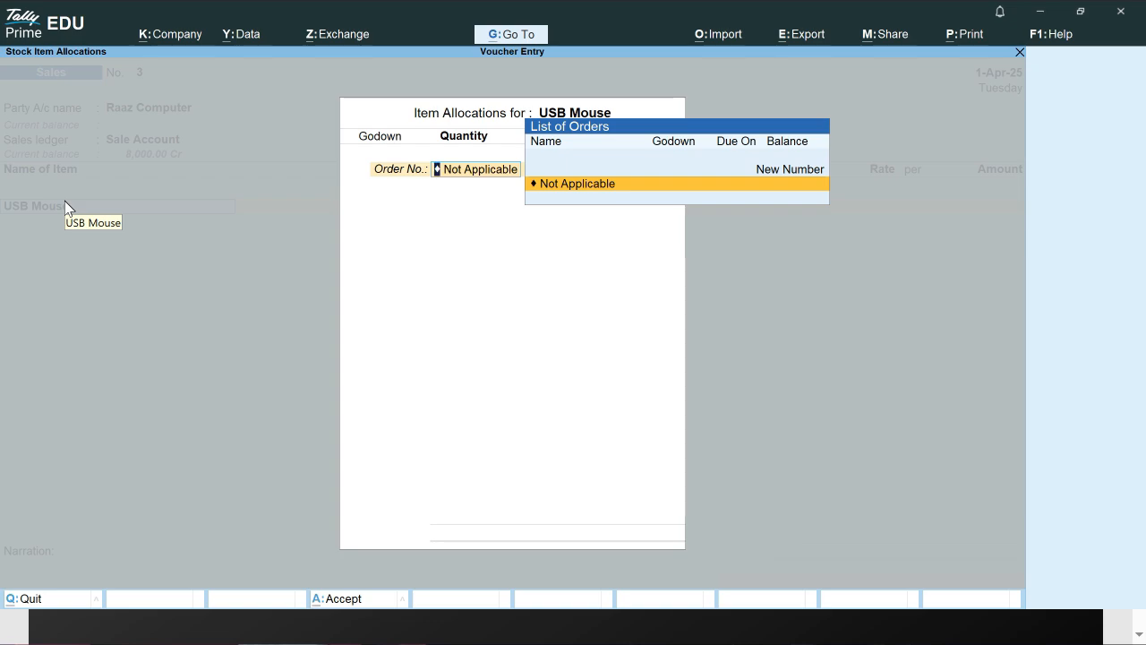
key(Escape)
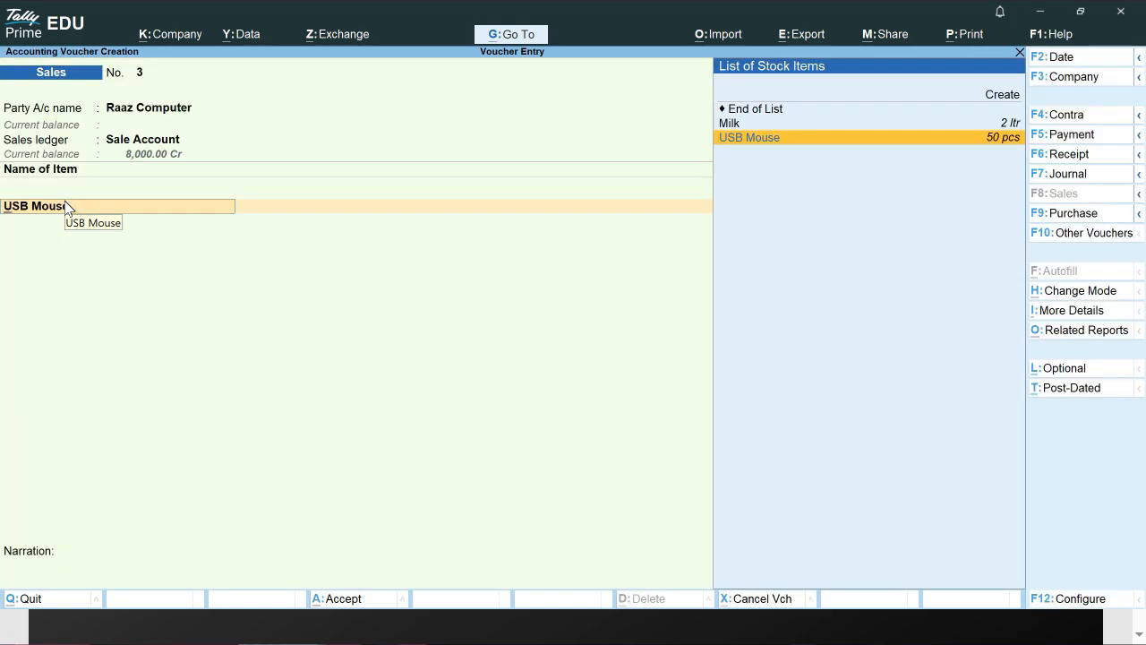
key(Return)
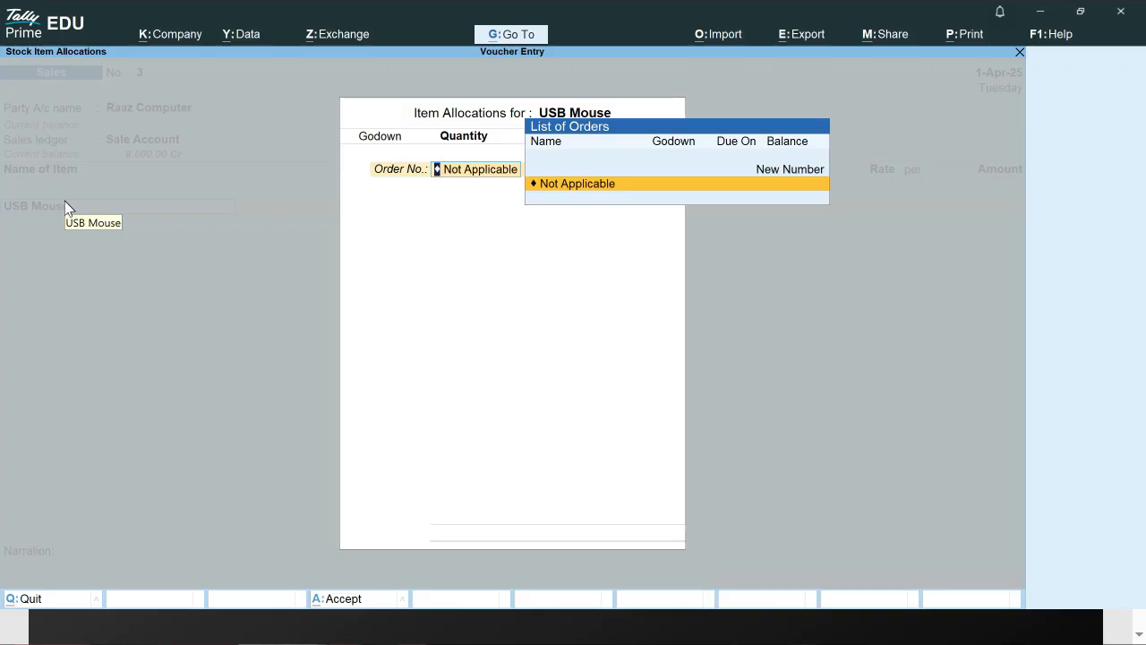
key(Escape)
Open the USB Mouse stock item master from the voucher, review its name and group, and accept it without changes
key(ctrl+Return)
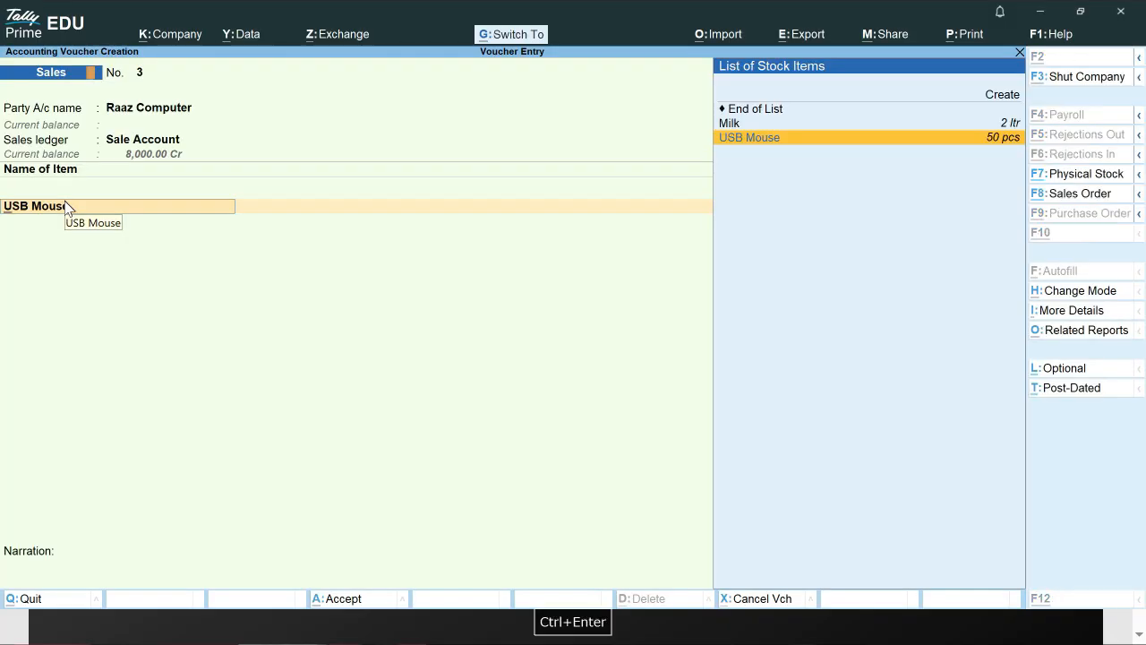
key(Return)
key(Return)
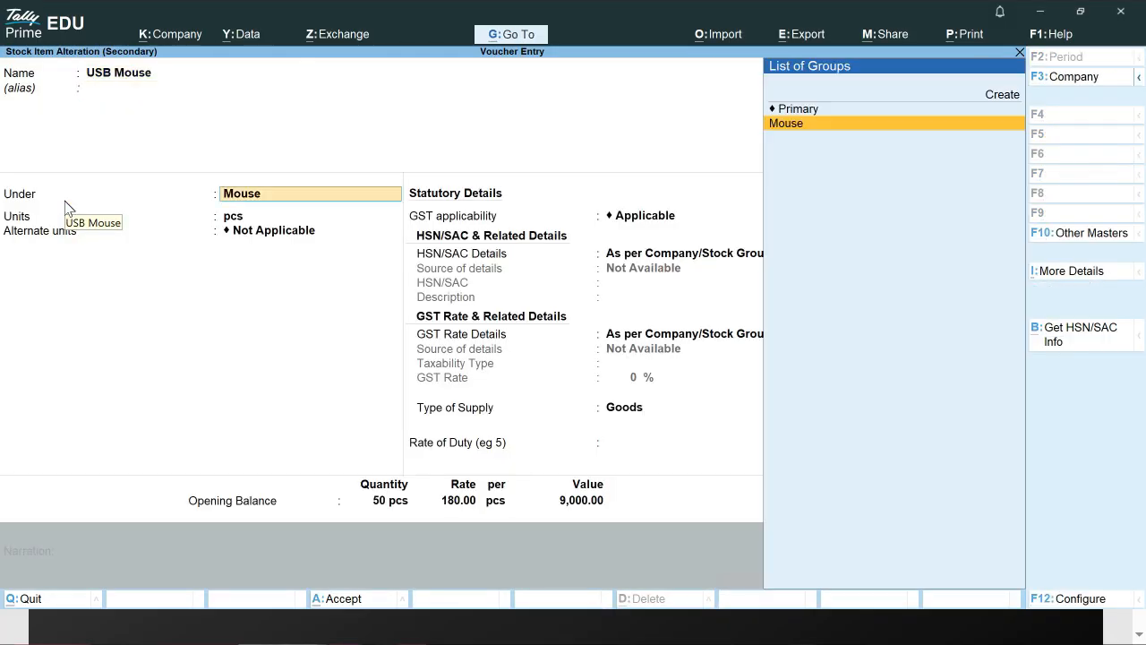
key(Return)
key(ctrl+a)
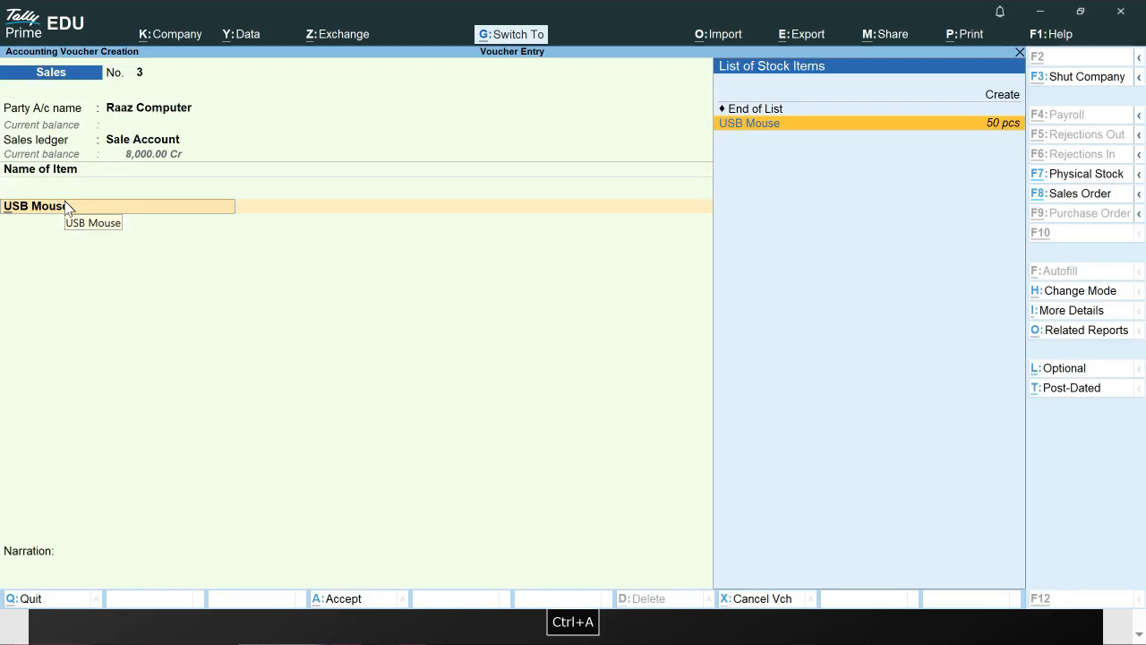
key(Return)
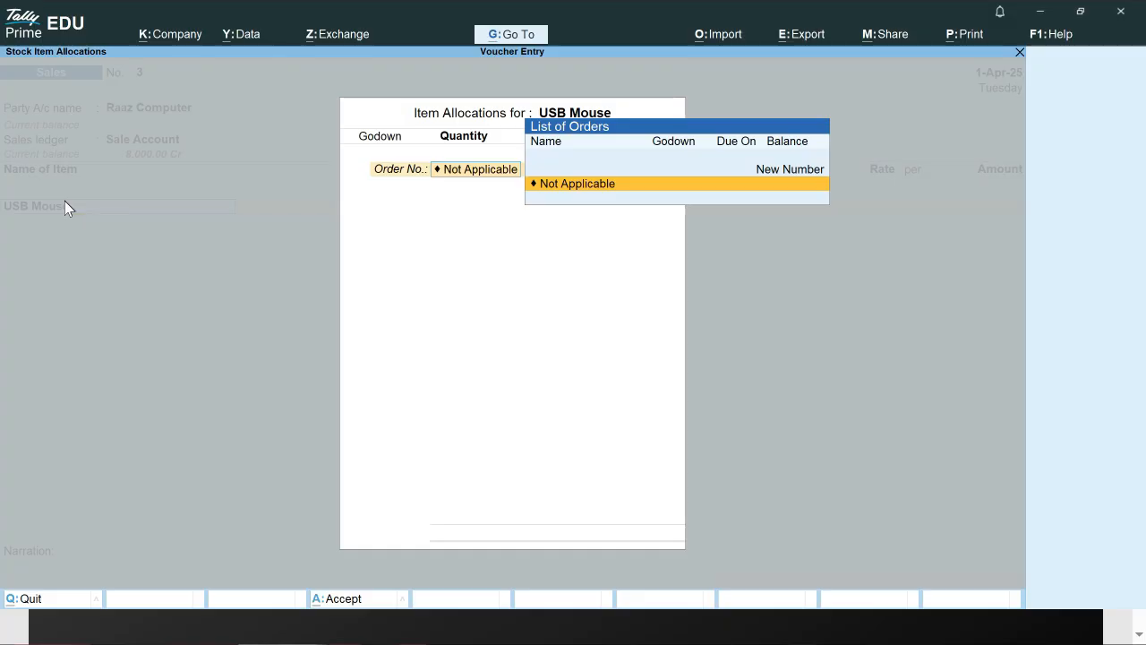
key(Escape)
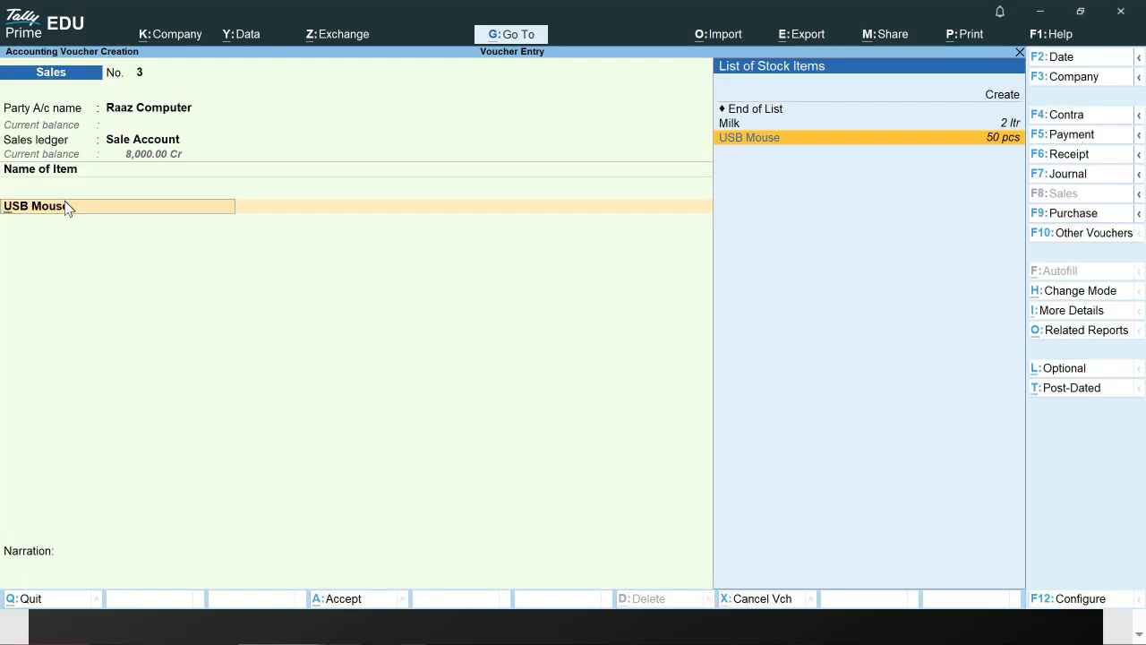
Set the USB Mouse allocation's order number to Not Applicable and its godown to Main Location
key(Return)
key(Return)
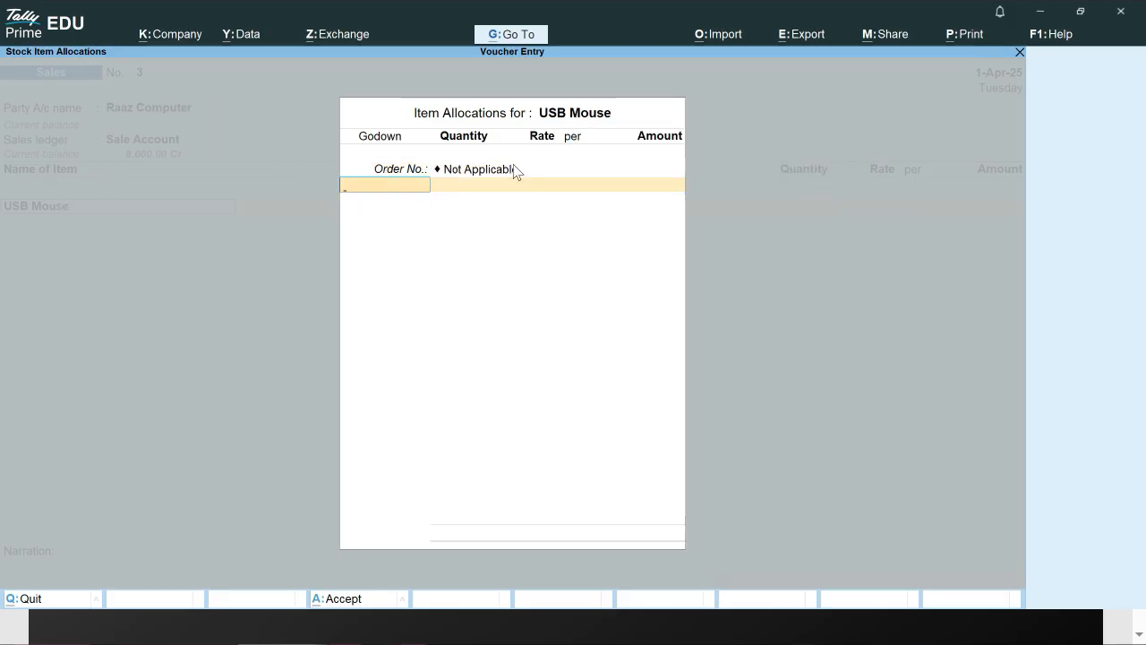
key(F12)
key(space)
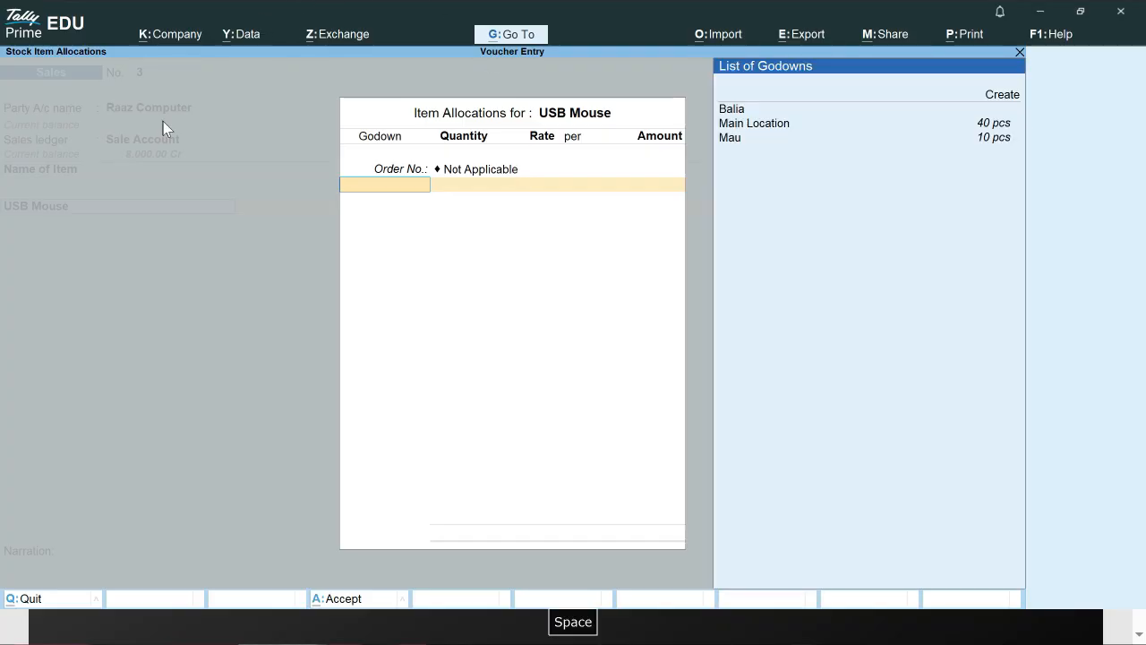
click(786, 133)
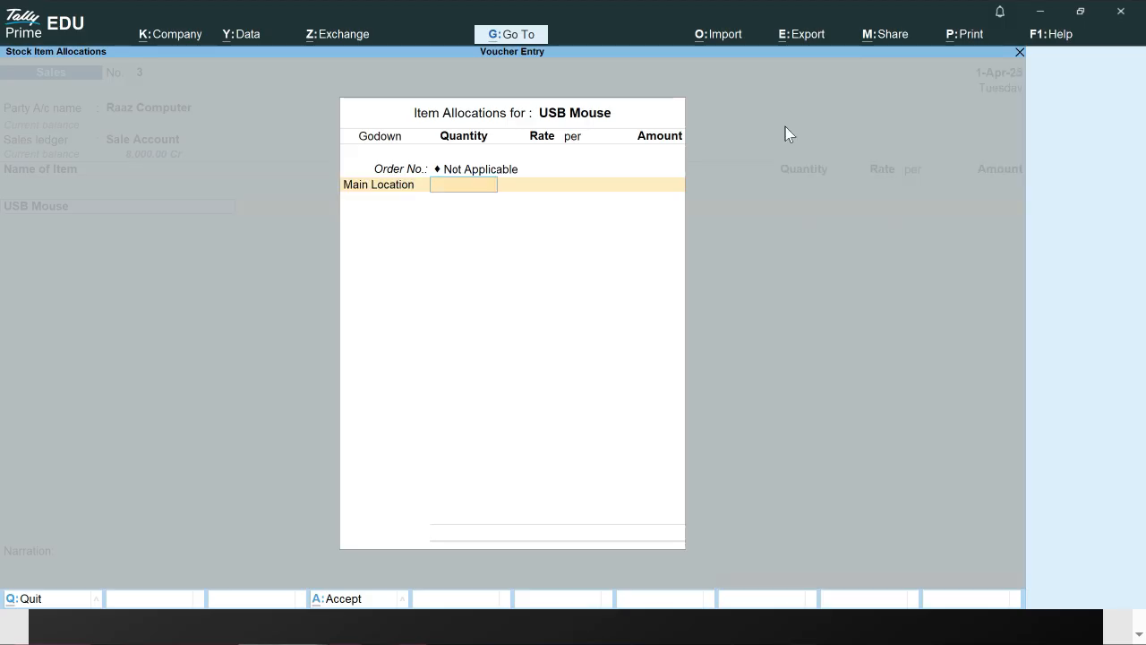
Enter a quantity of 20 pcs at a rate of 200 per piece for USB Mouse and end the order list
text(20)
key(Return)
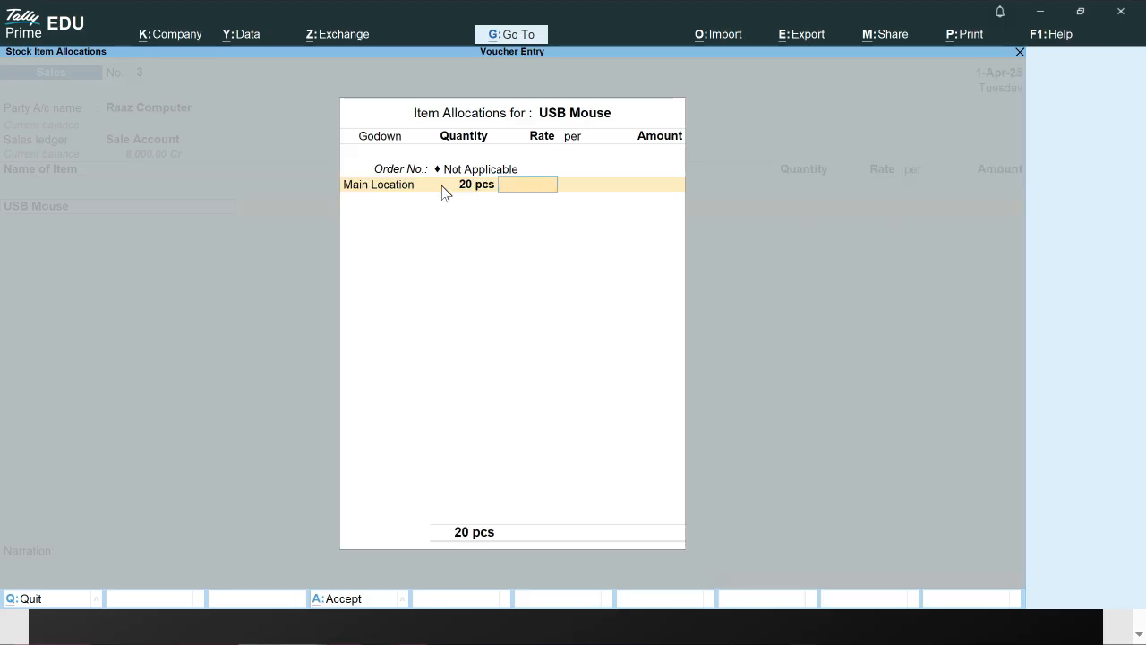
text(200)
key(Return)
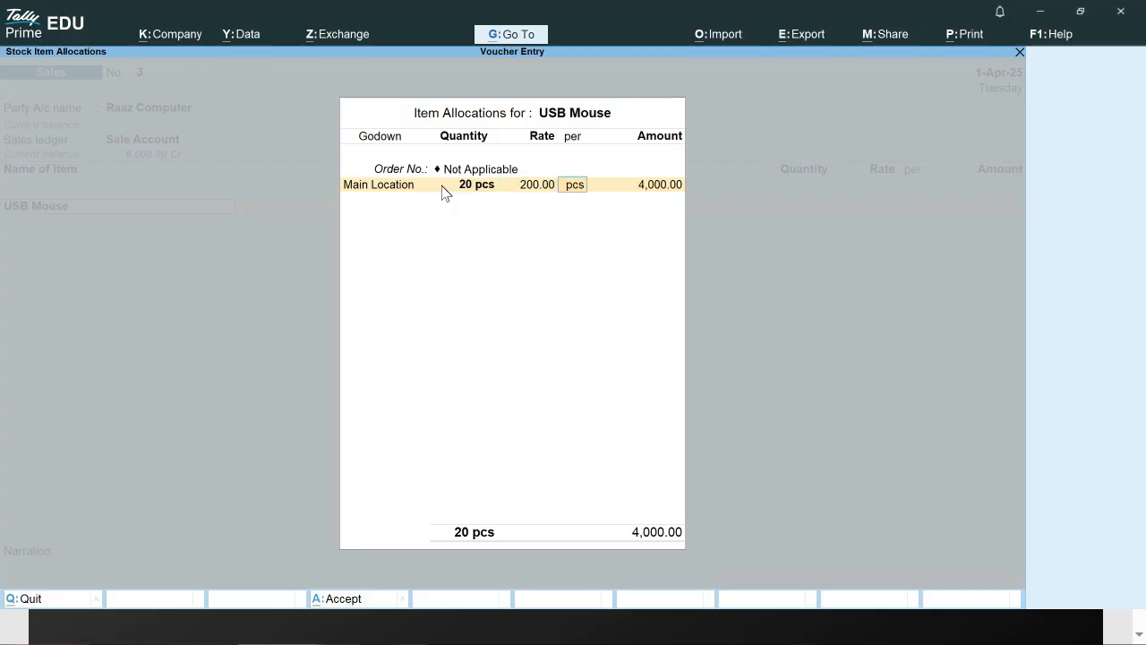
key(Return)
key(Return)
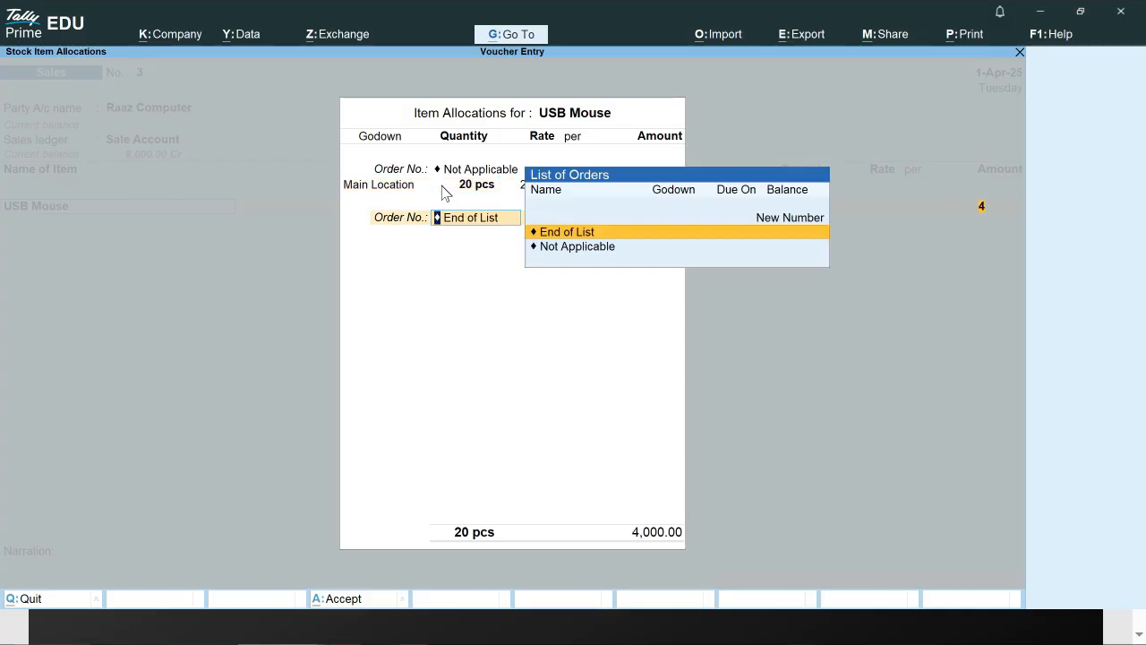
key(Return)
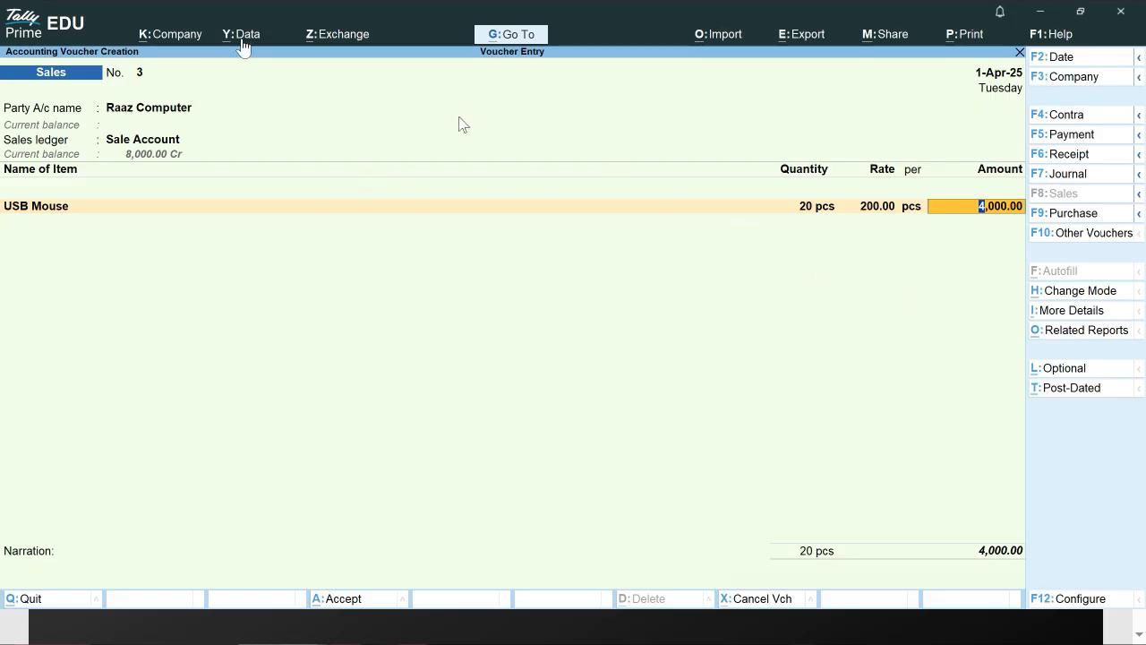
Leave the sales entry for a Purchase voucher, quit the prefilled one and reopen a blank Purchase voucher
click(1098, 215)
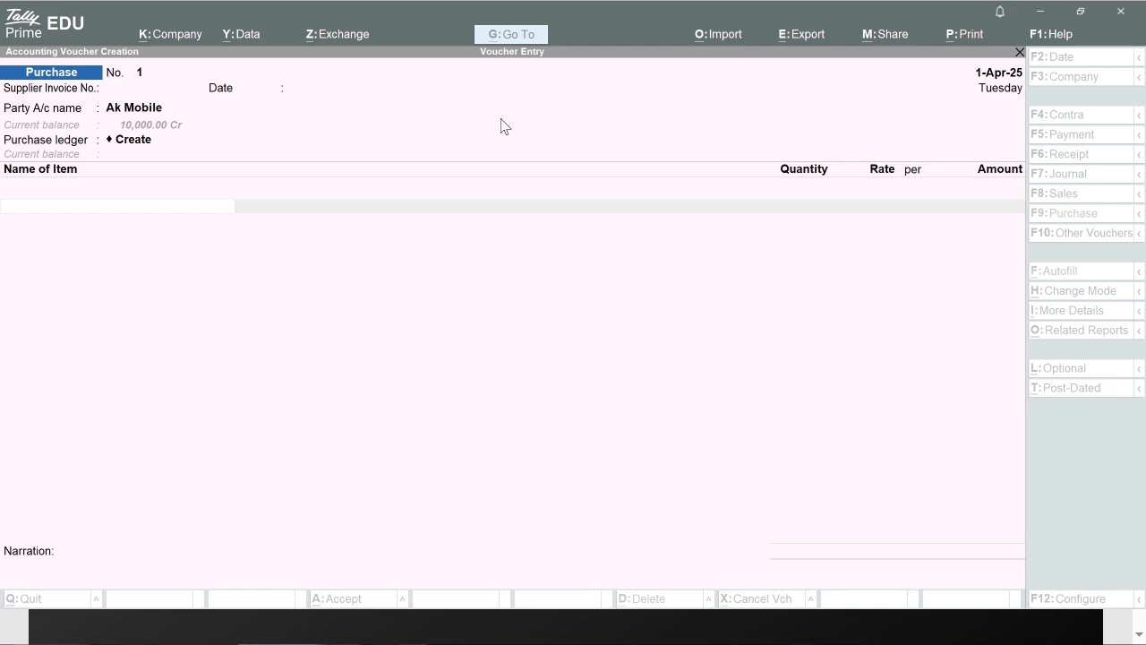
key(Escape)
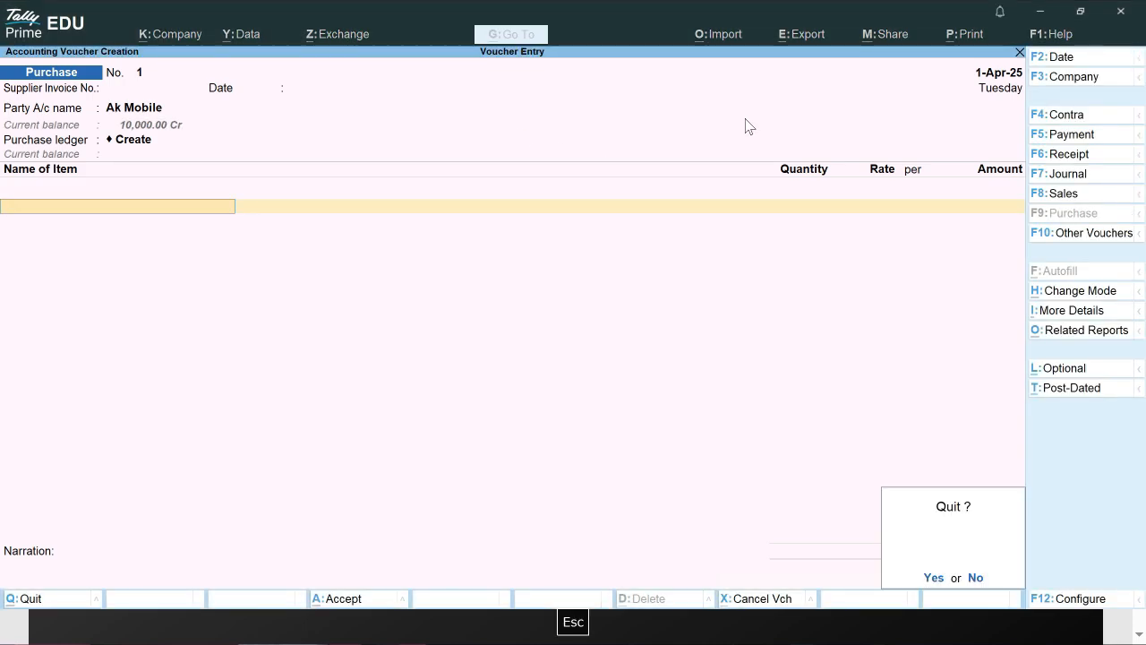
key(y)
key(v)
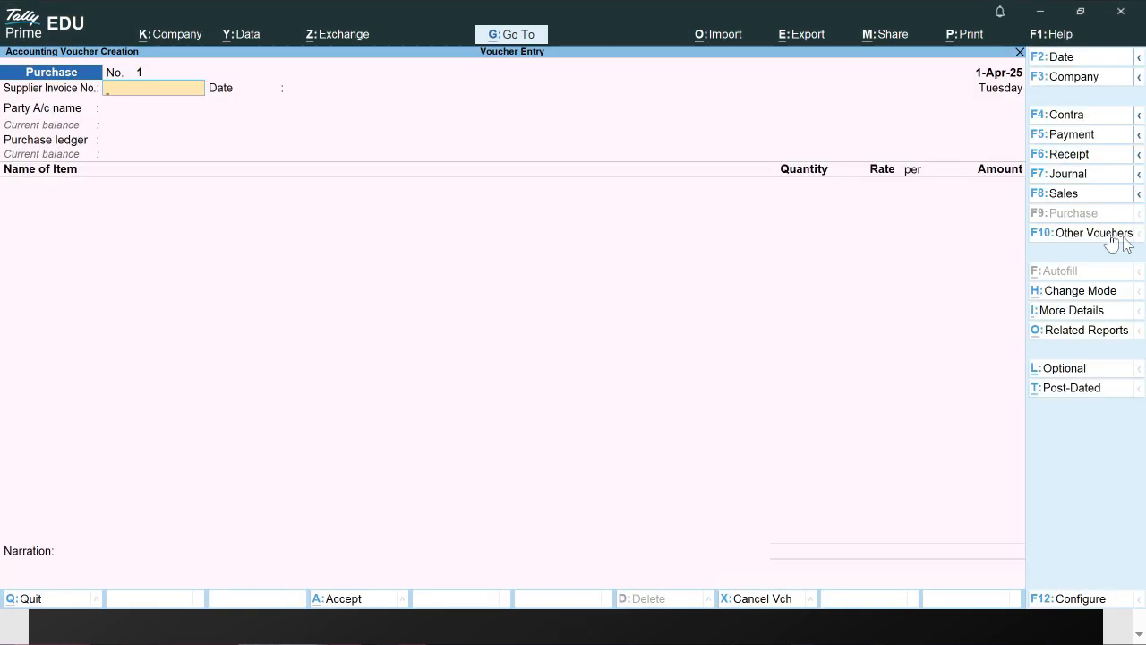
Change the blank Purchase voucher's mode to As Voucher
key(ctrl+h)
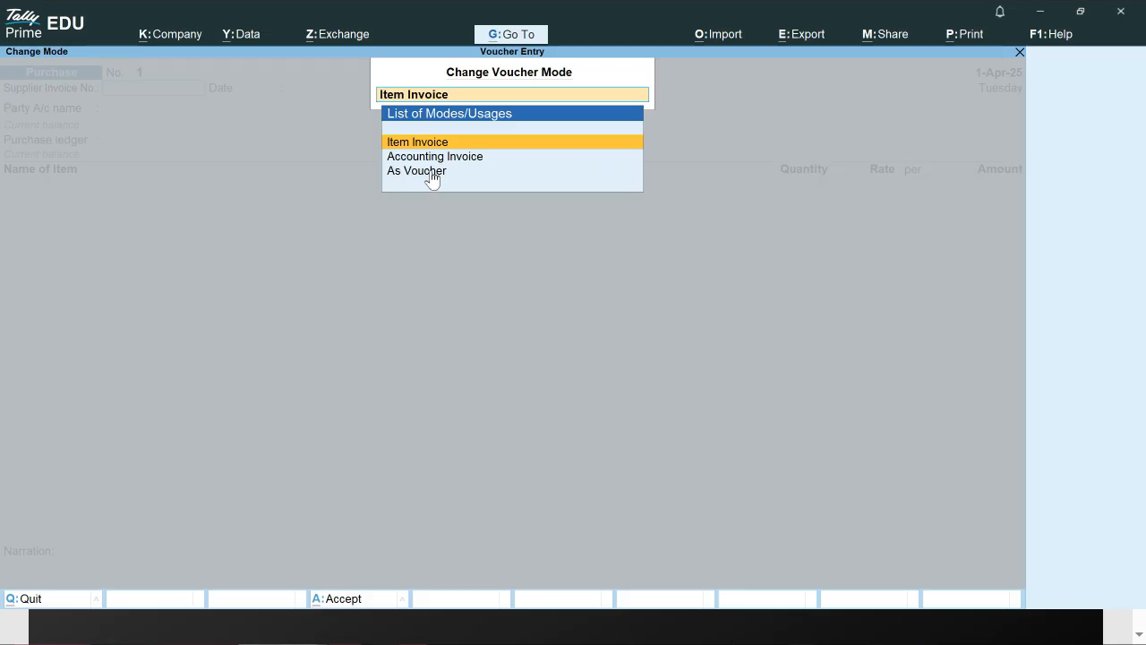
key(Down)
key(Down)
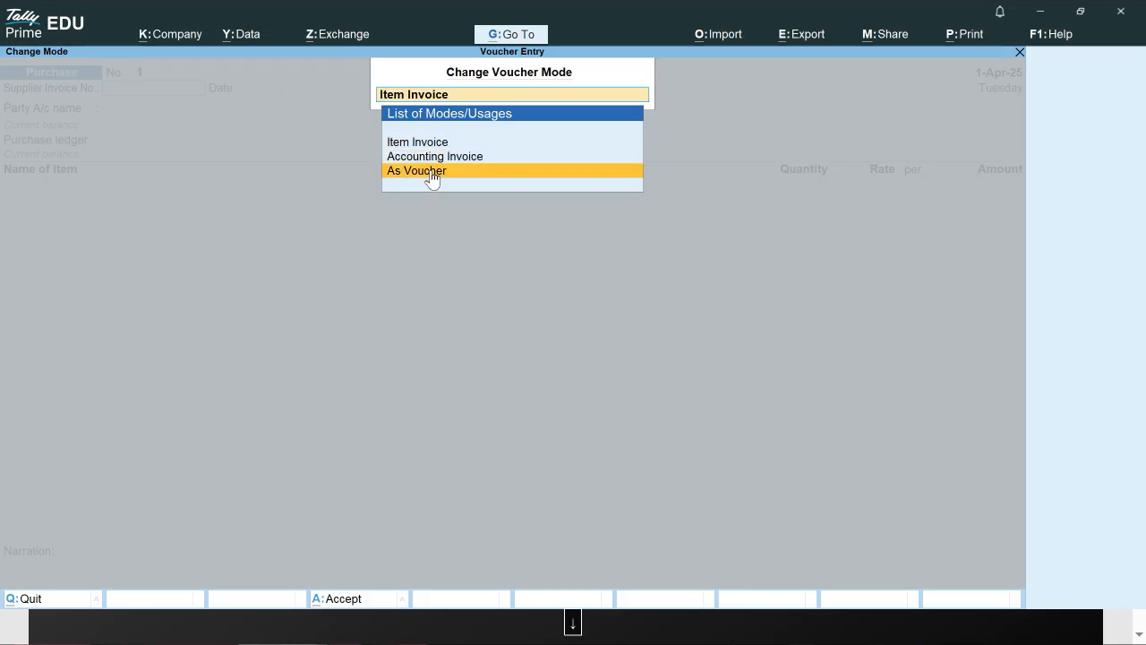
click(431, 176)
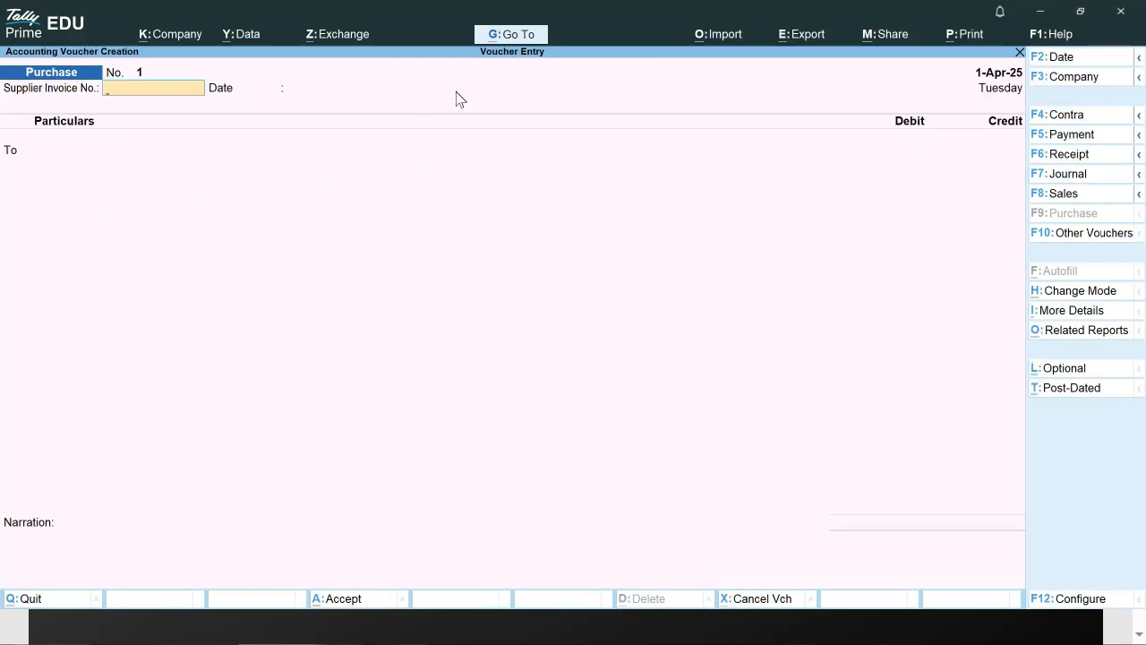
Skip the supplier invoice details and create a SK Computer ledger under Sundry Creditors for the credit line
key(Return)
key(Return)
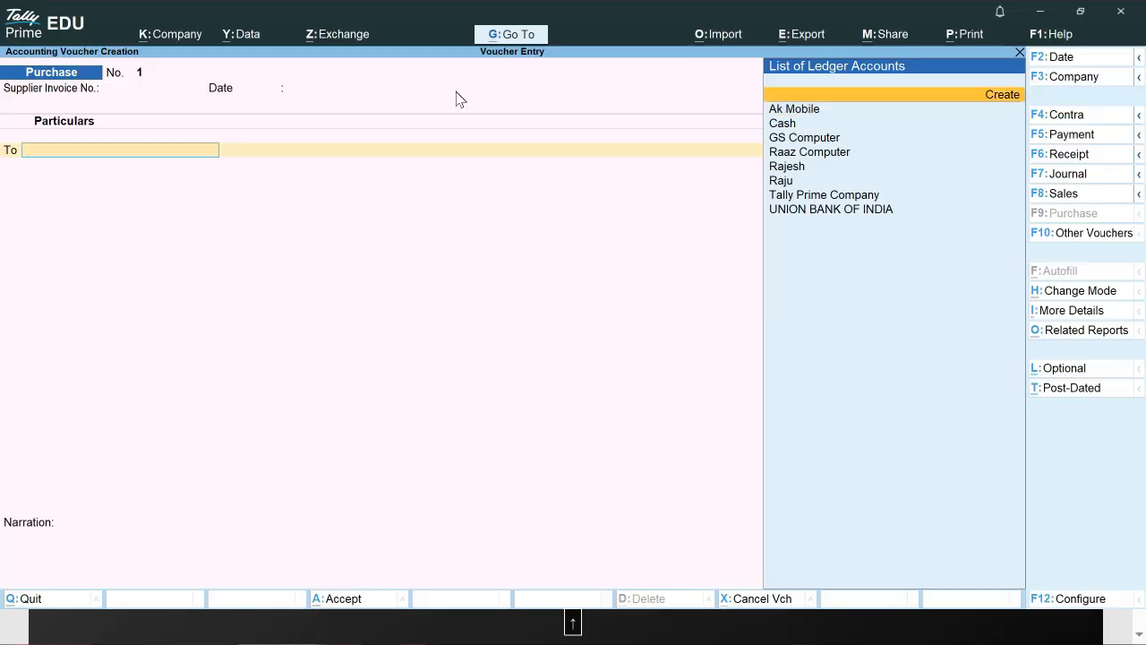
key(alt+c)
text(SK Computer)
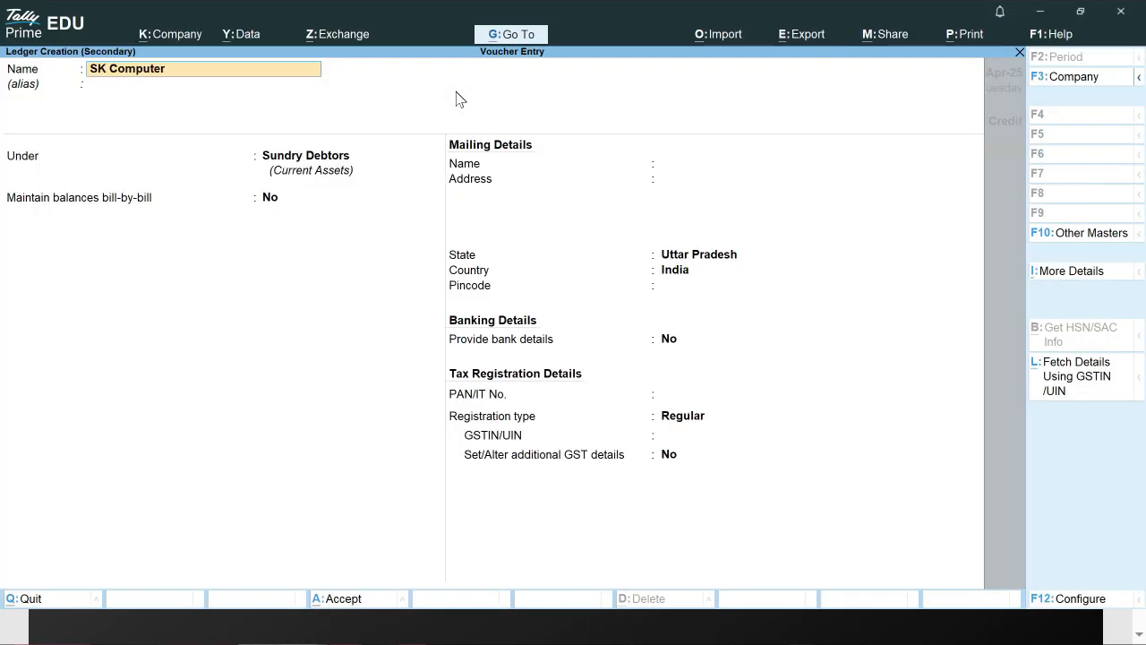
key(Return)
text(S)
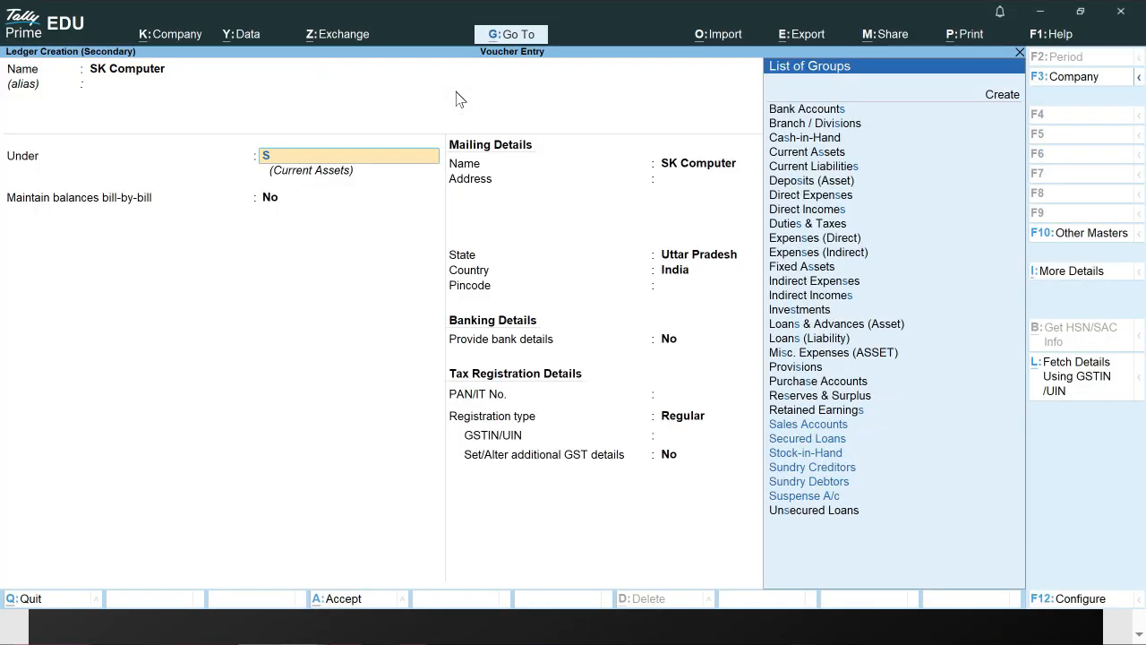
key(Down)
key(Return)
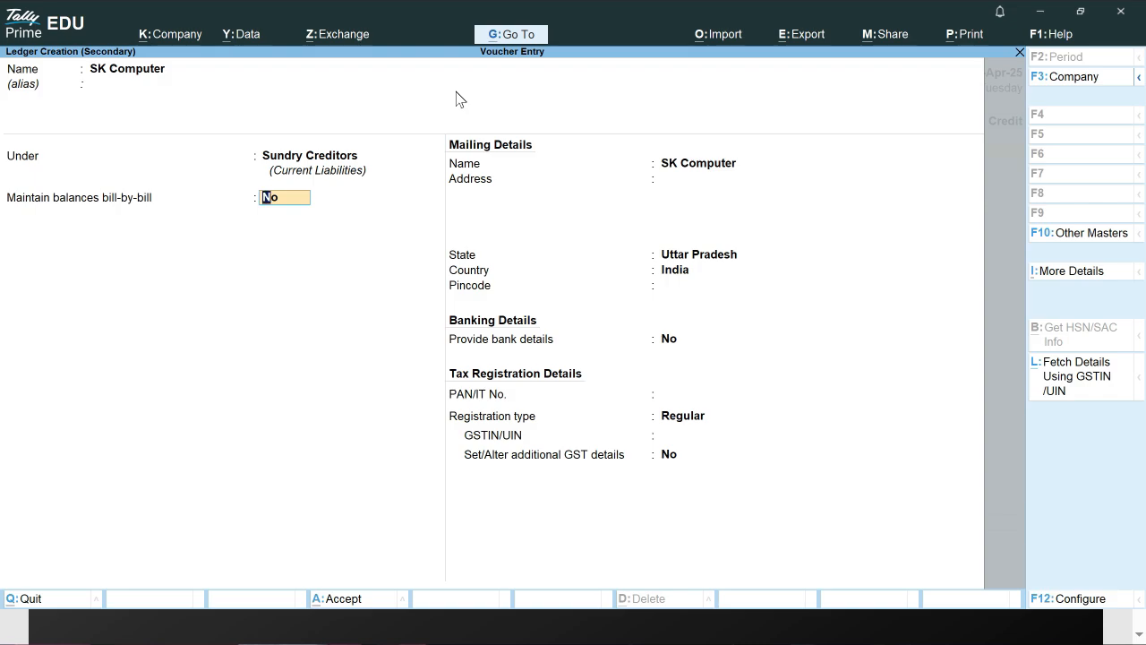
key(ctrl+a)
Accept SK Computer's blank receipt and party details and credit the ledger with 6,000
key(ctrl+a)
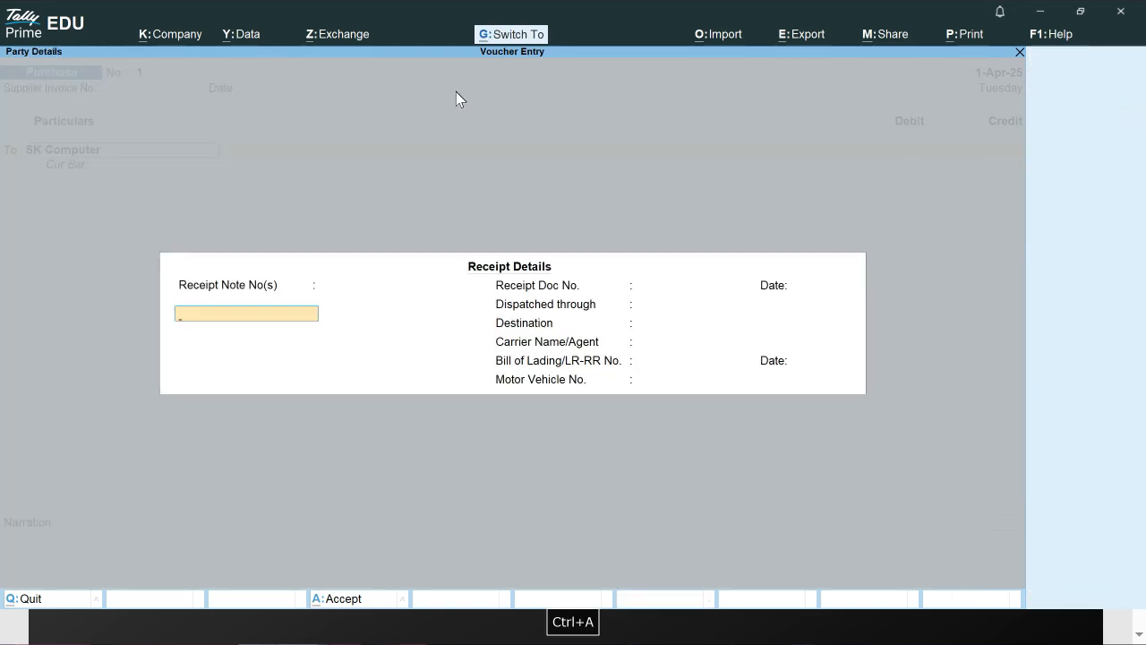
key(ctrl+a)
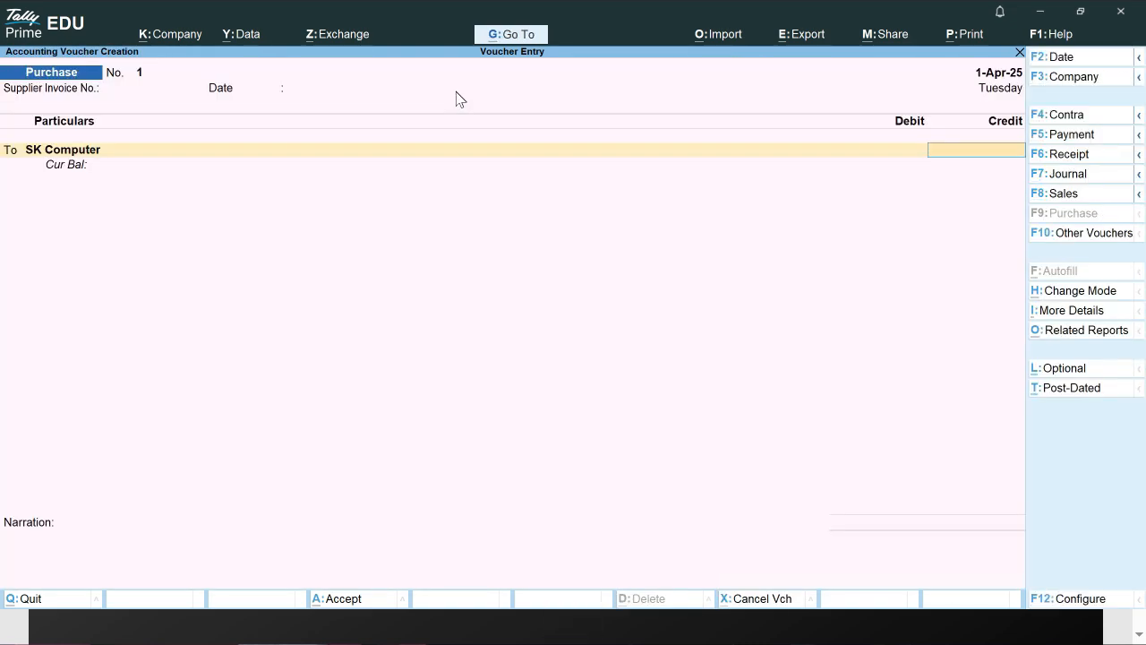
text(6000)
key(Return)
Create a Purchase Account ledger under the Purchase Accounts group for the voucher's debit line
key(alt+c)
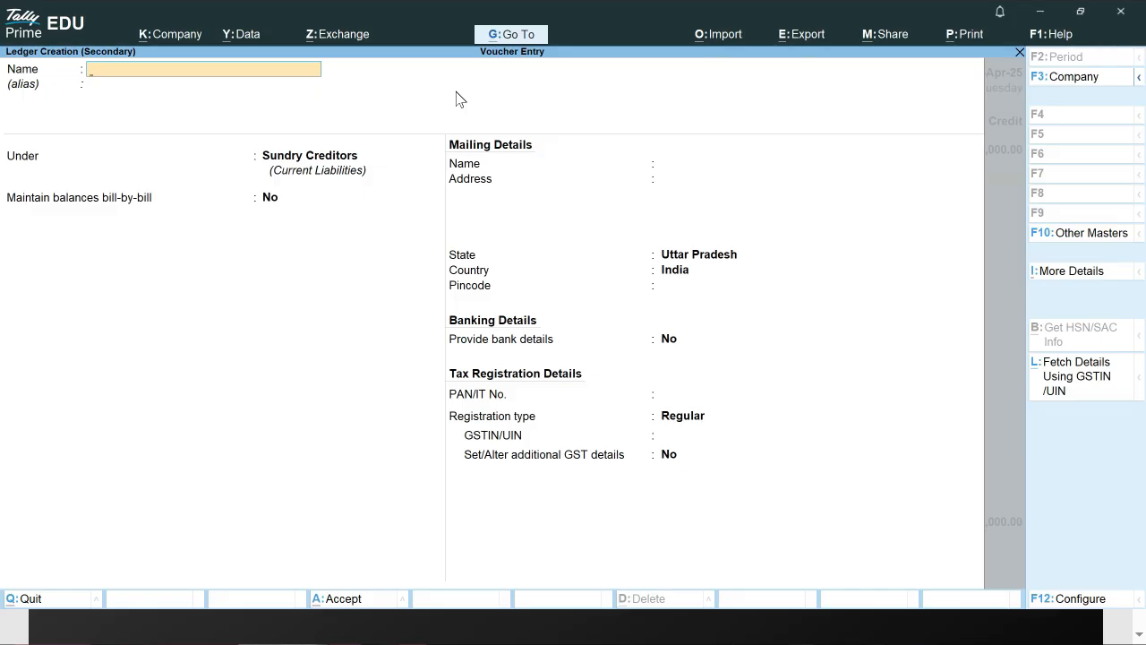
key(Escape)
text(n)
text(Purchase Account)
key(Return)
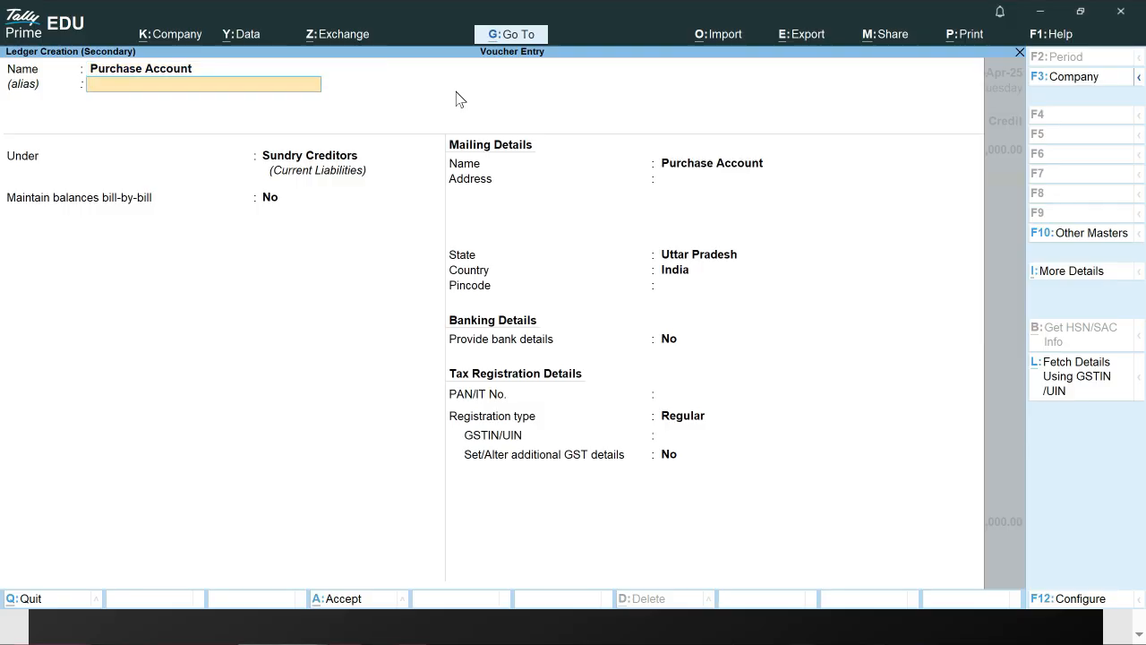
key(Return)
text(P)
key(Down)
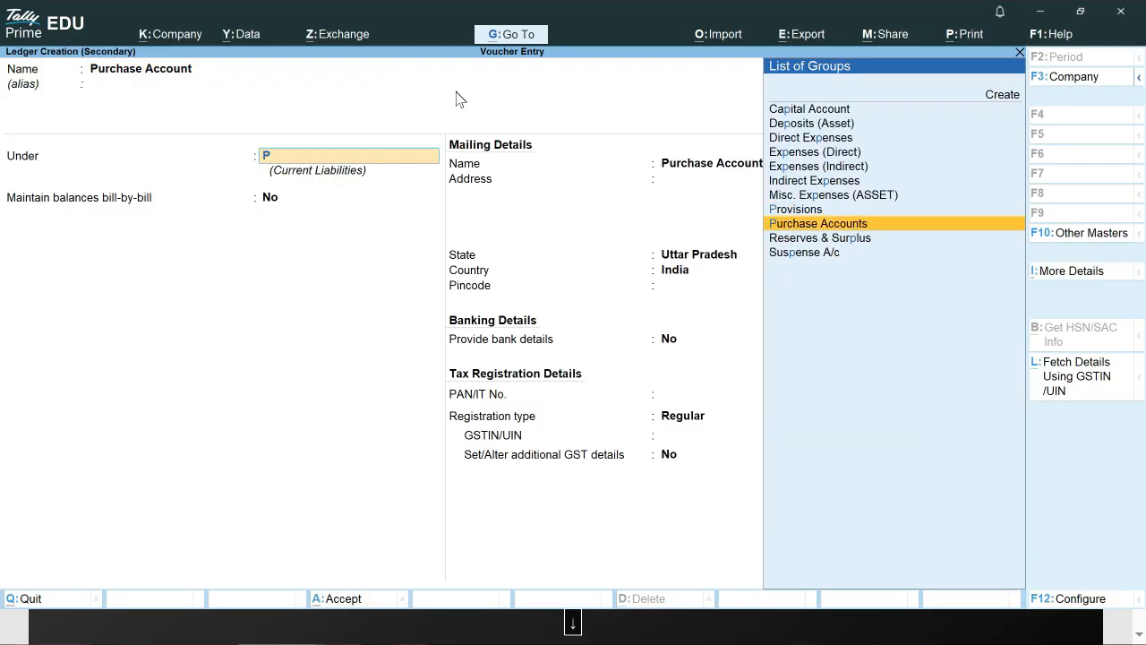
key(Return)
key(ctrl+a)
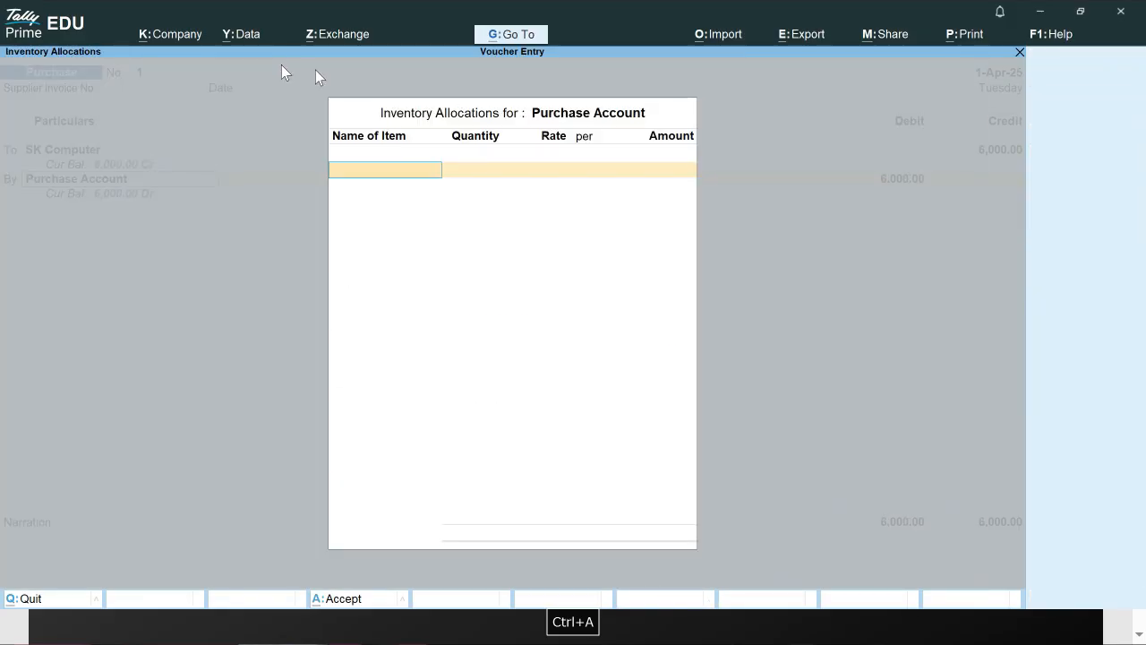
Leave the inventory allocation empty, keep the 6,000 debit and save the SK Computer purchase voucher without narration
key(Return)
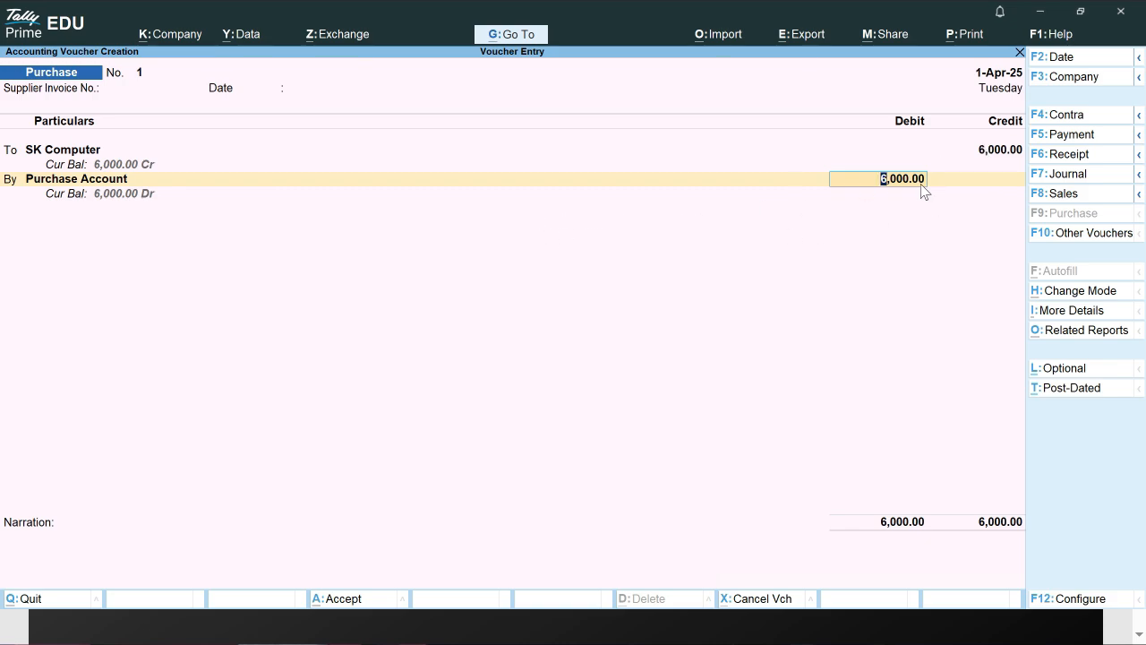
key(Return)
key(Return)
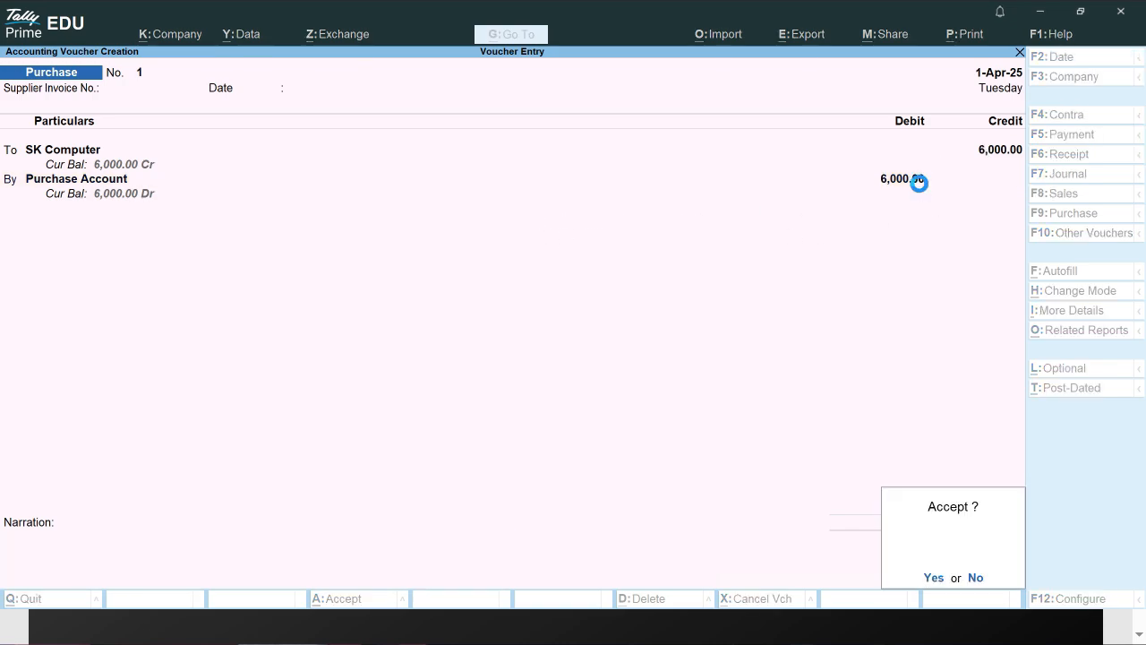
key(Return)
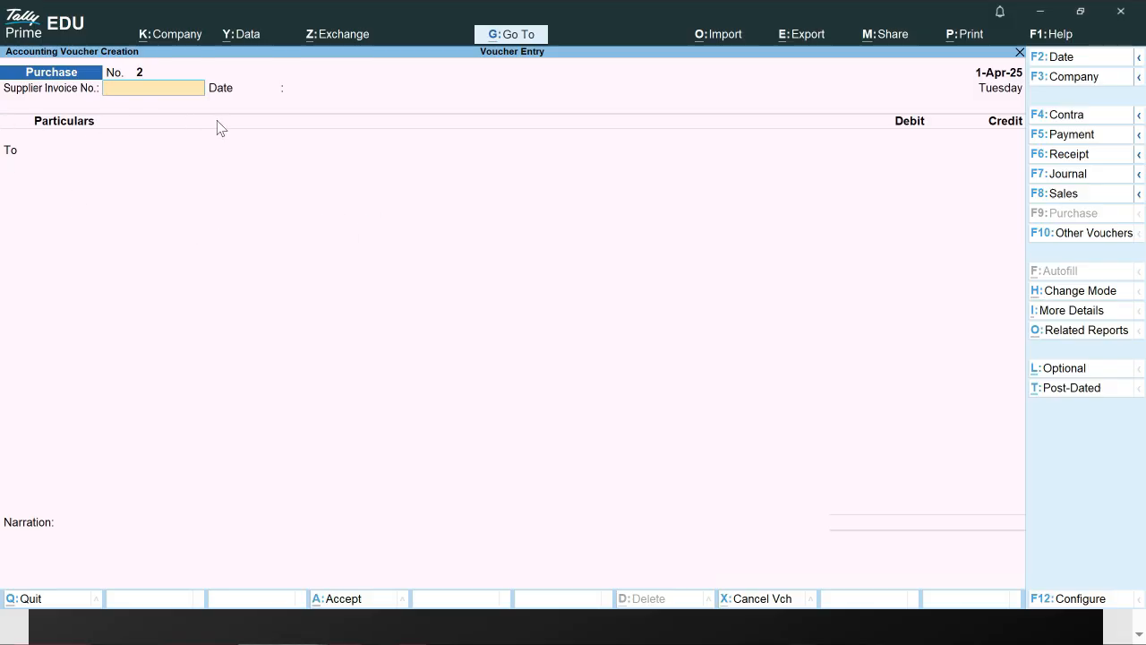
Change the new Purchase voucher's mode to Accounting Invoice
key(ctrl+h)
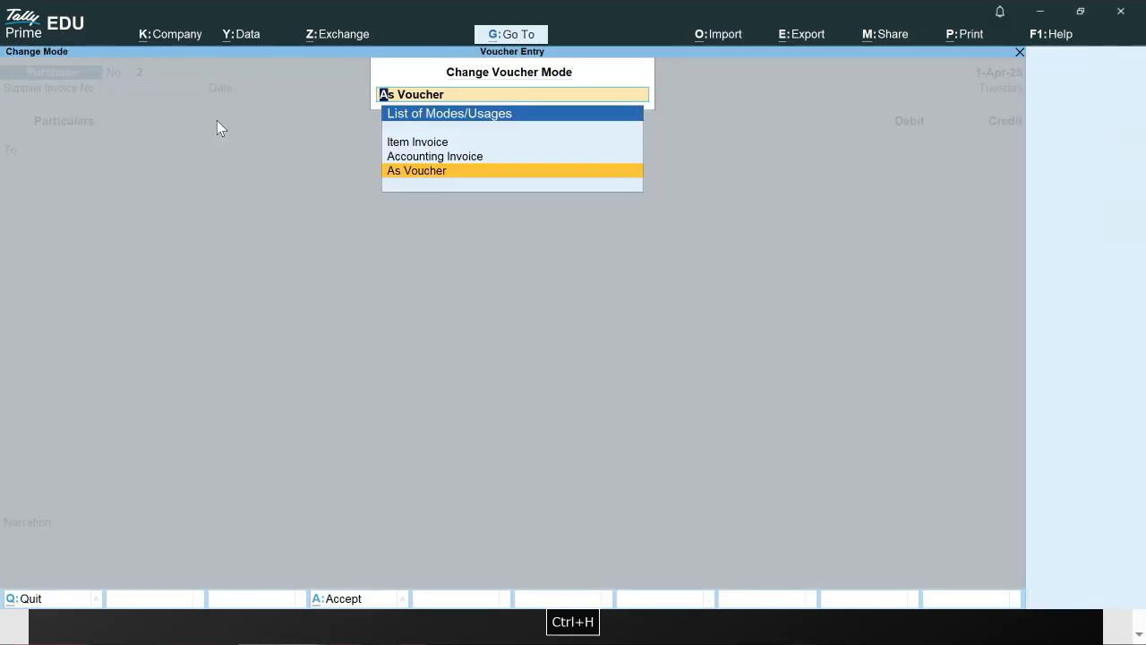
key(Up)
key(Return)
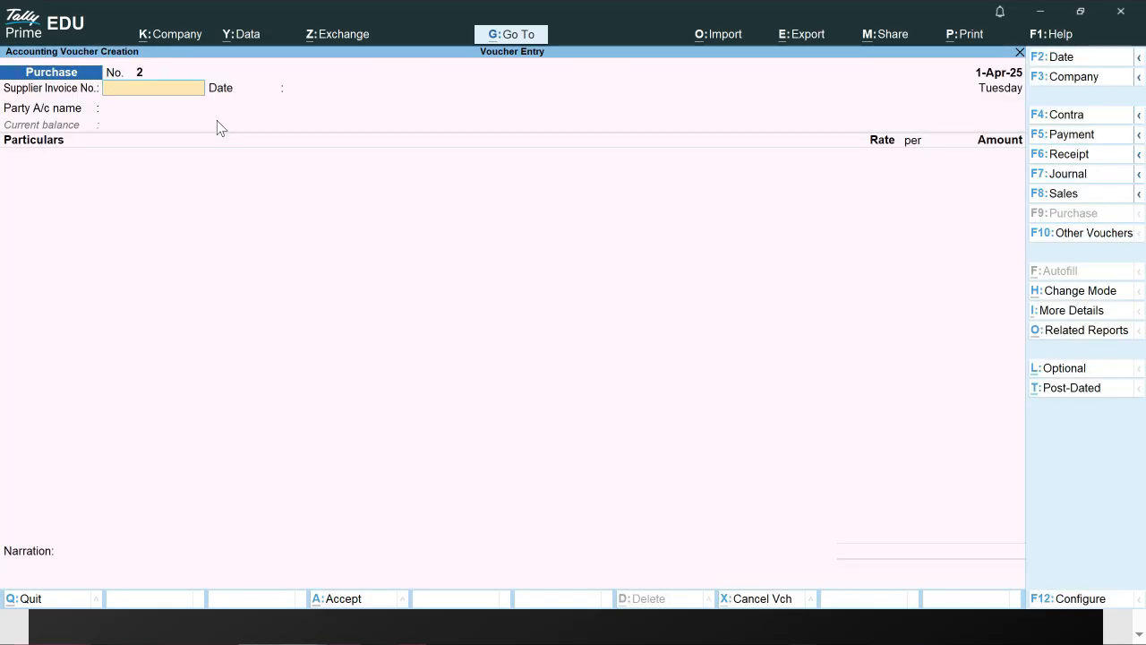
Create a Raj Computer ledger under Sundry Creditors as the party account and accept its blank receipt and party details
key(Return)
key(Return)
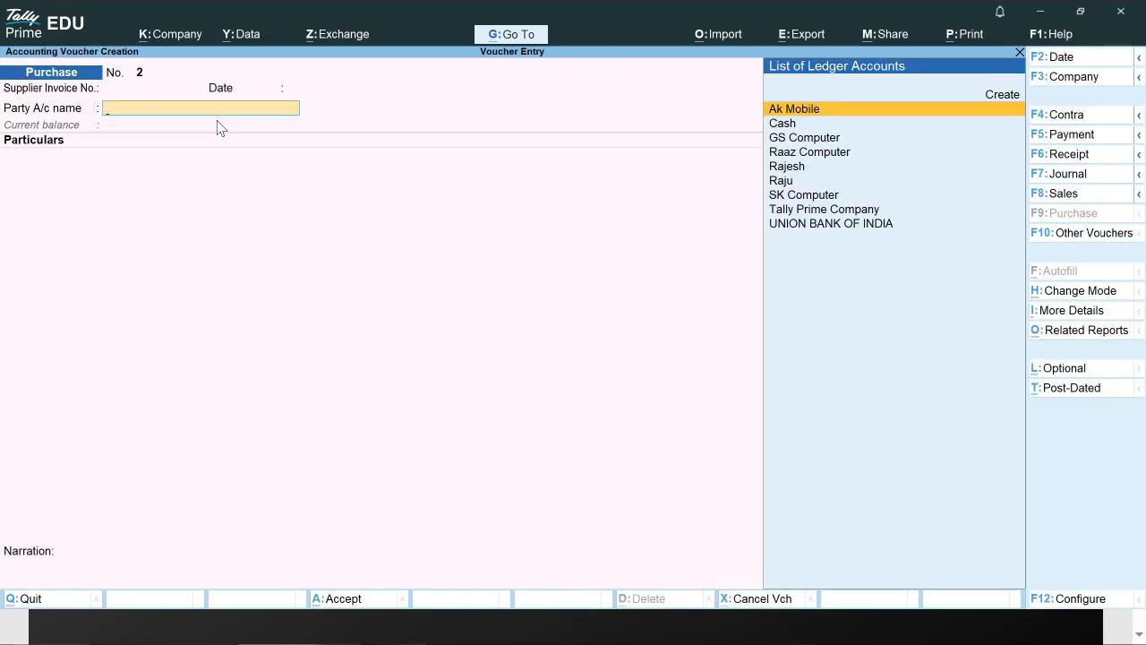
key(Up)
key(Return)
text(Raj)
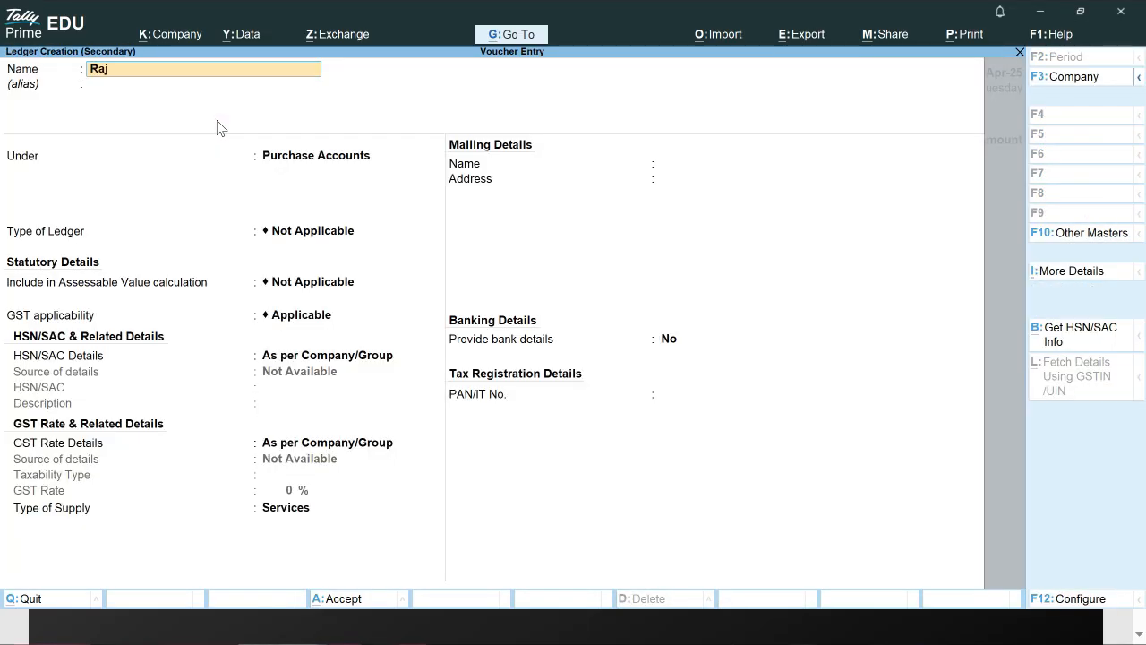
text( computer)
key(Return)
text(S)
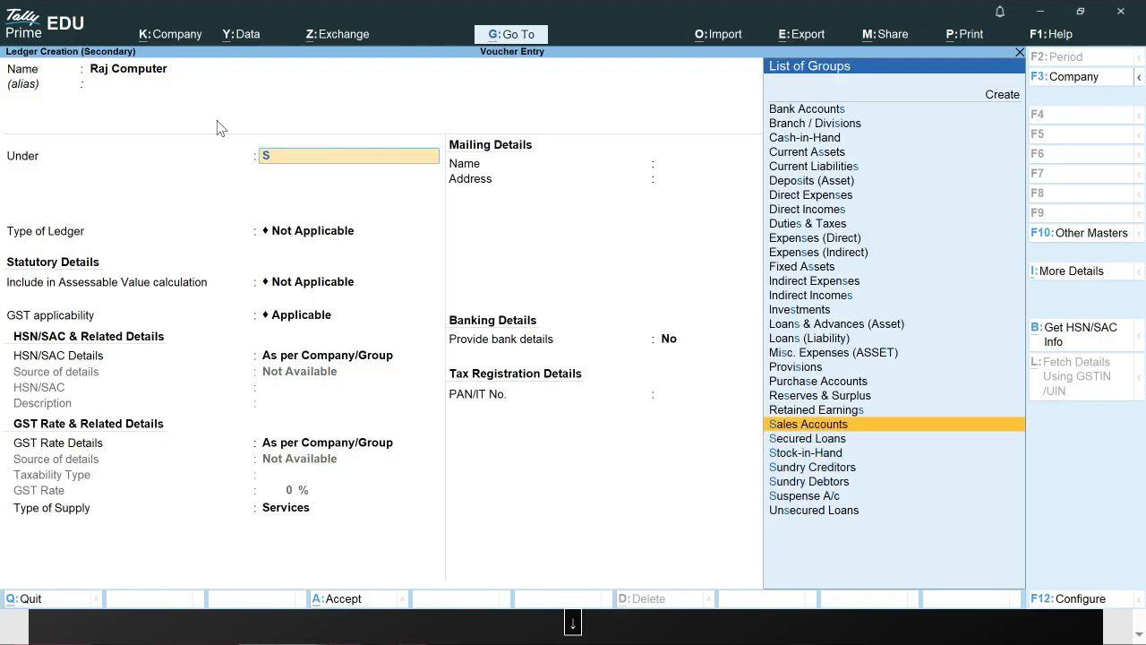
key(Down)
key(Down)
key(Down)
key(Return)
key(ctrl+a)
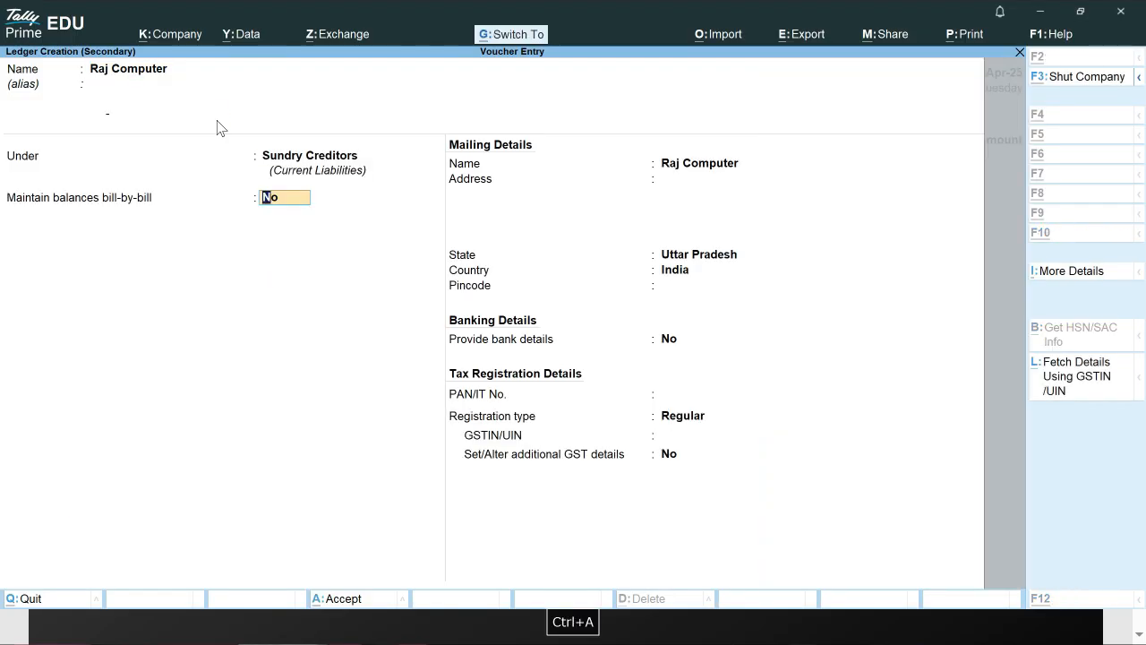
key(ctrl+a)
key(ctrl+a)
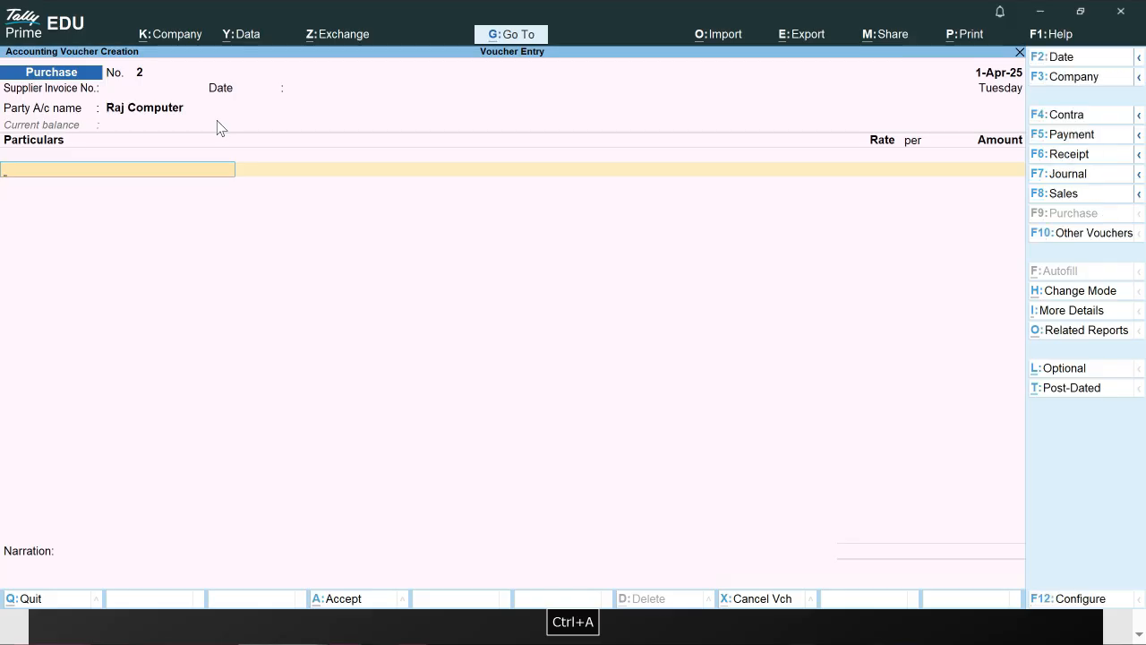
Enter Purchase Account with an amount of 3,000 and save the Raj Computer accounting invoice without narration
key(space)
key(Down)
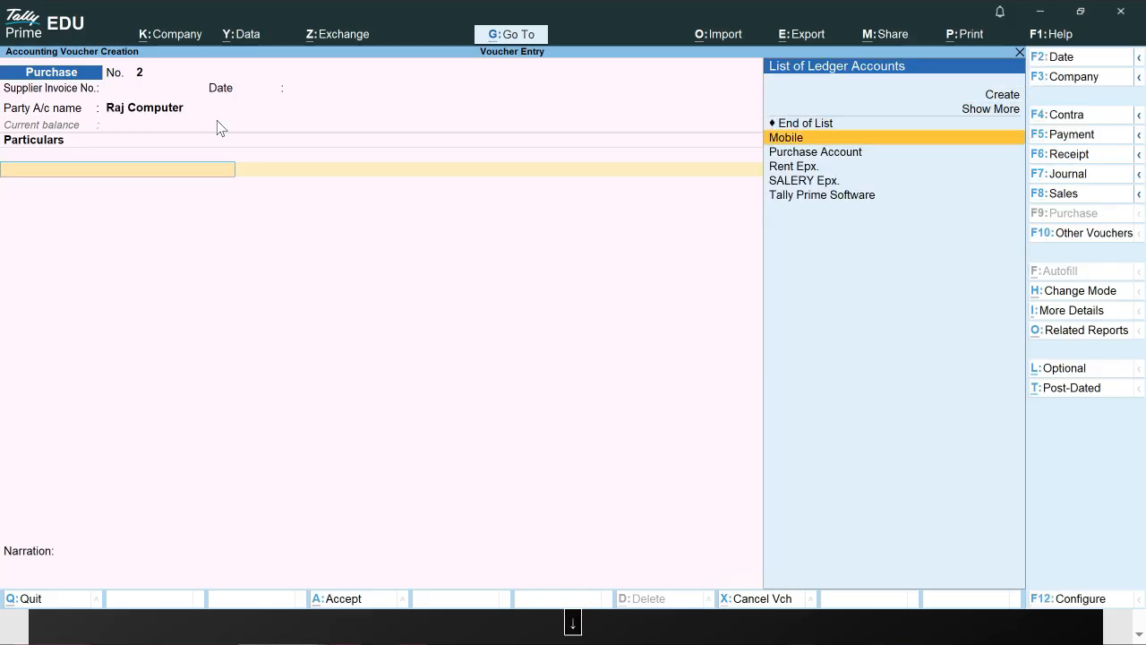
key(Down)
key(Return)
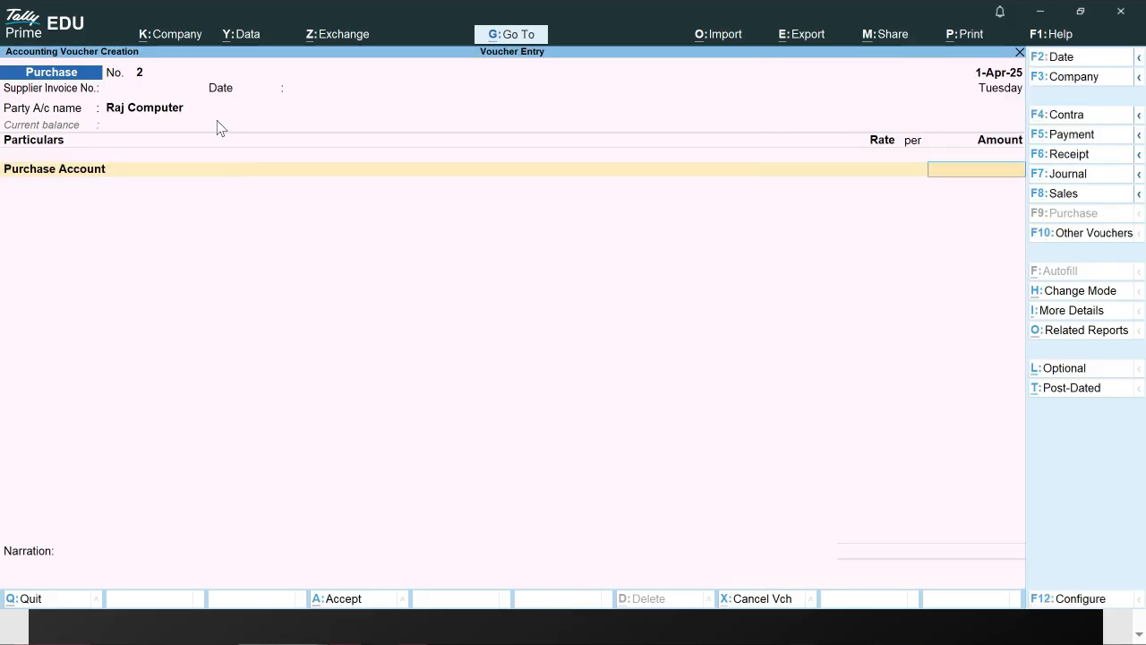
text(3,000)
key(Return)
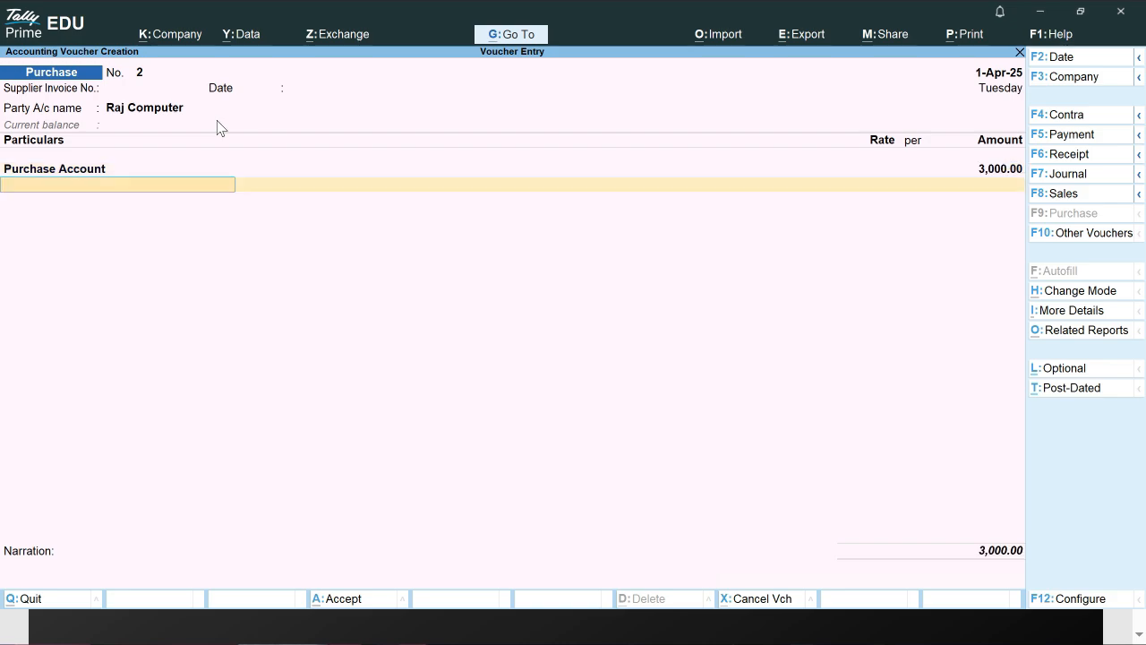
key(Return)
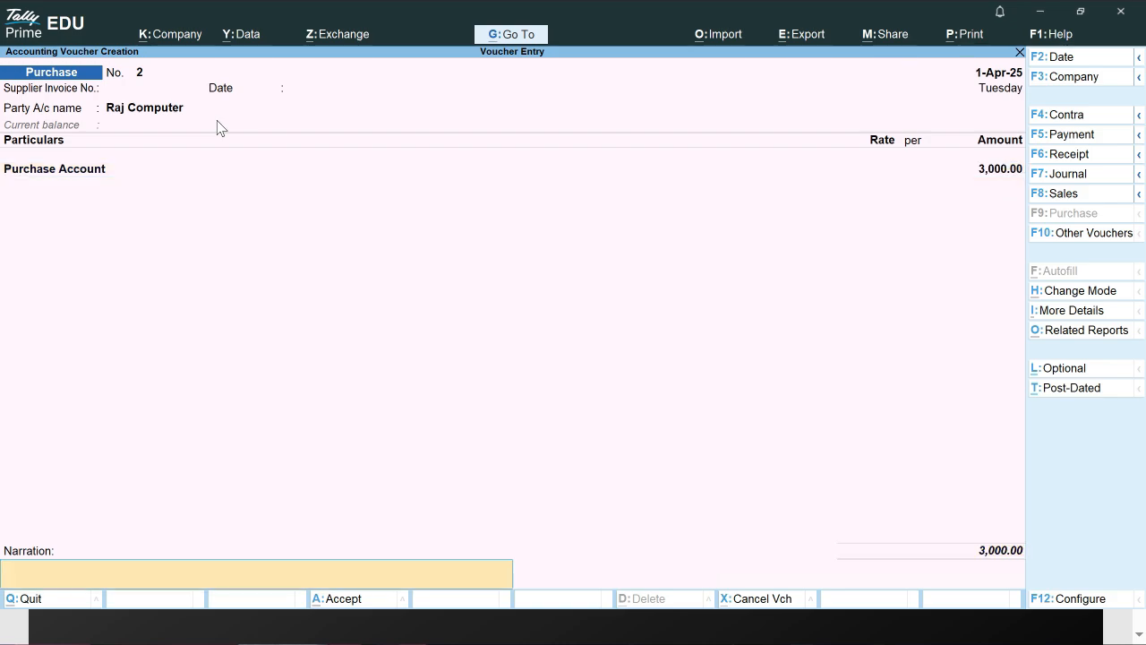
key(Return)
key(Return)
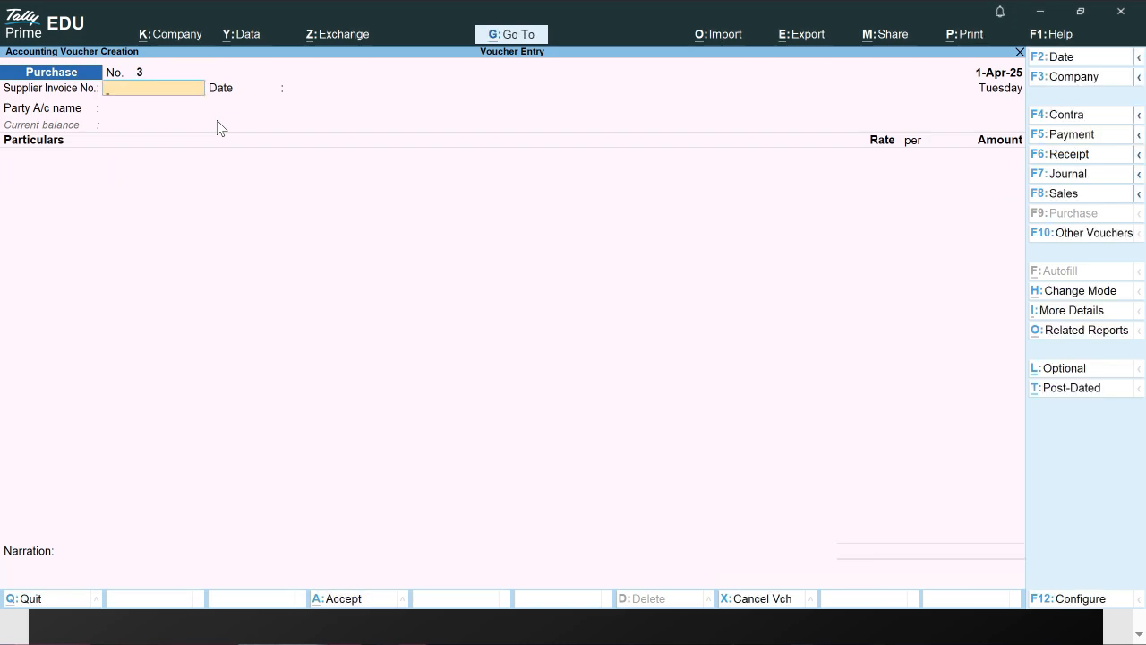
Change the next Purchase voucher's mode to Item Invoice
key(ctrl+h)
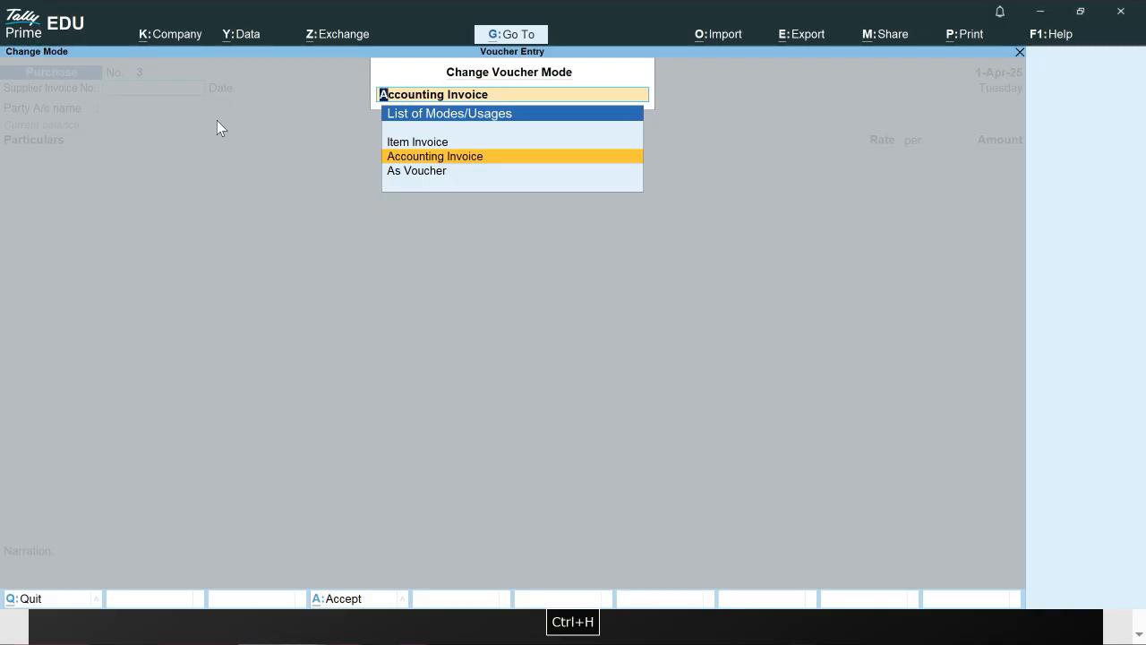
key(Up)
key(Return)
Start a new party ledger named Balaji COmputer from the Item Invoice purchase voucher, leaving its alias blank
key(Return)
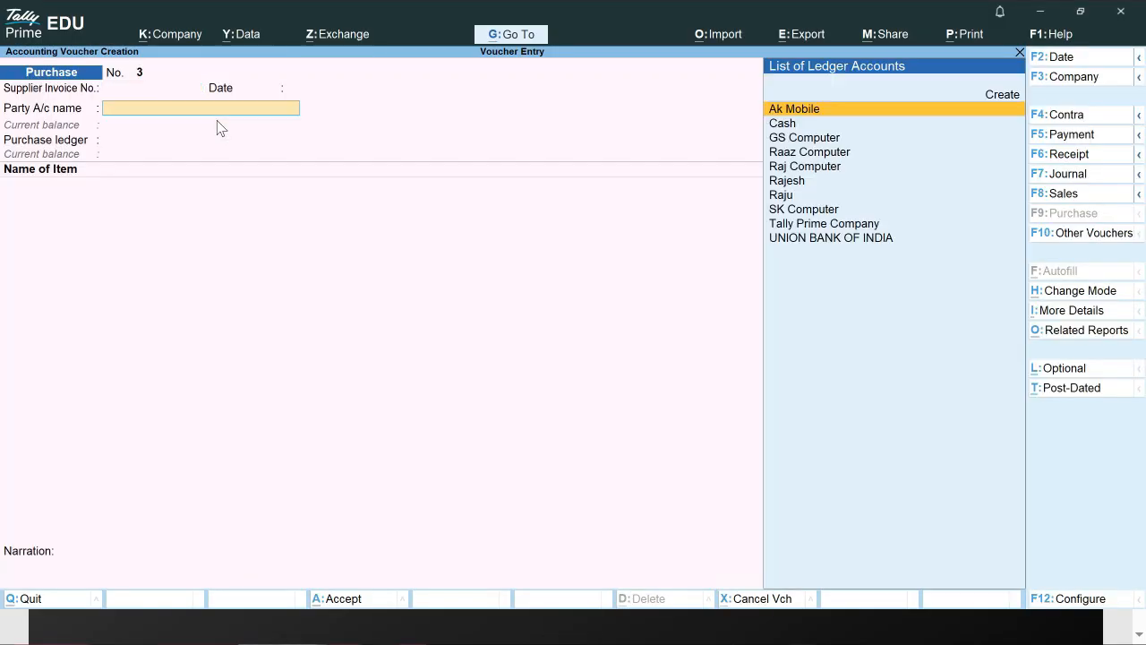
key(Up)
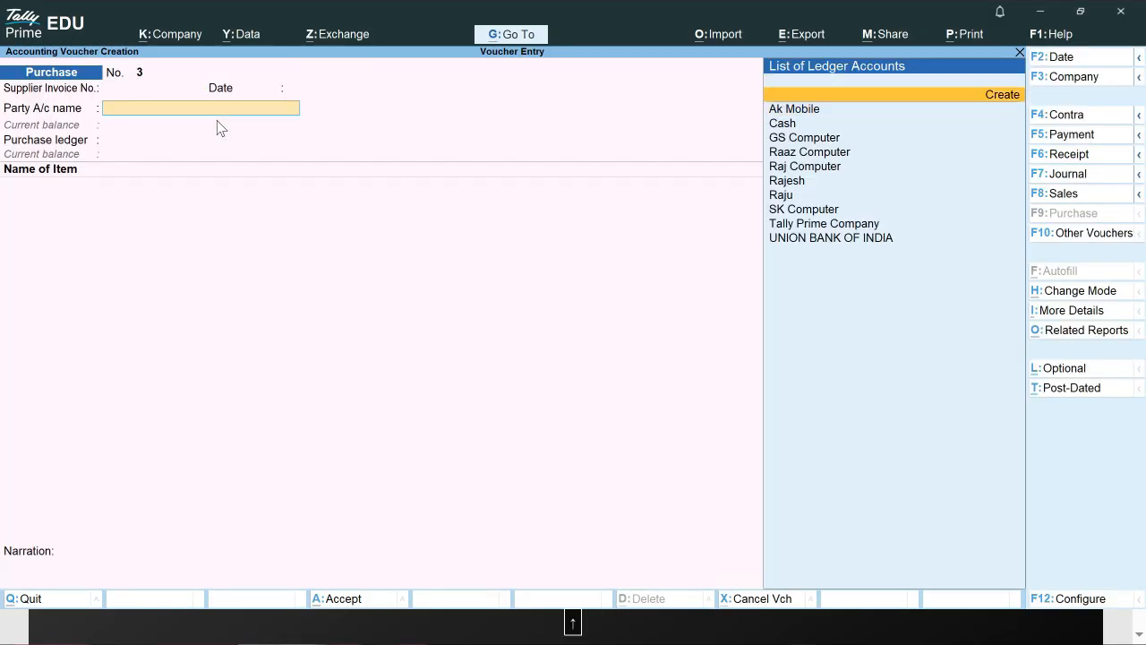
key(Return)
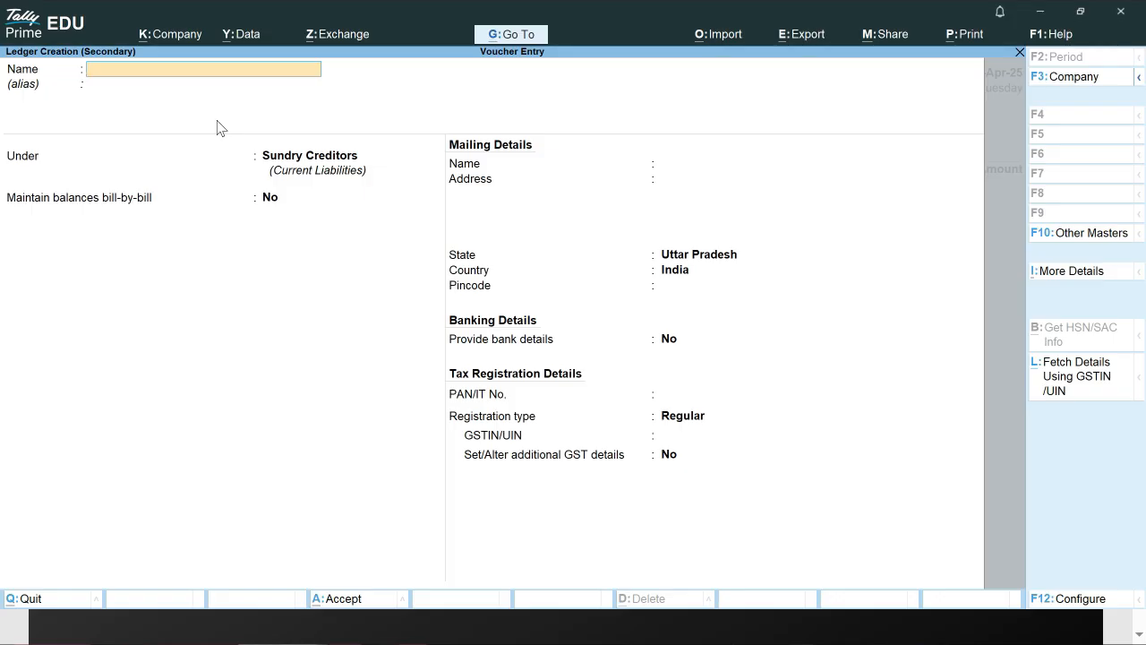
text(Balaji COmputer)
key(Return)
key(Return)
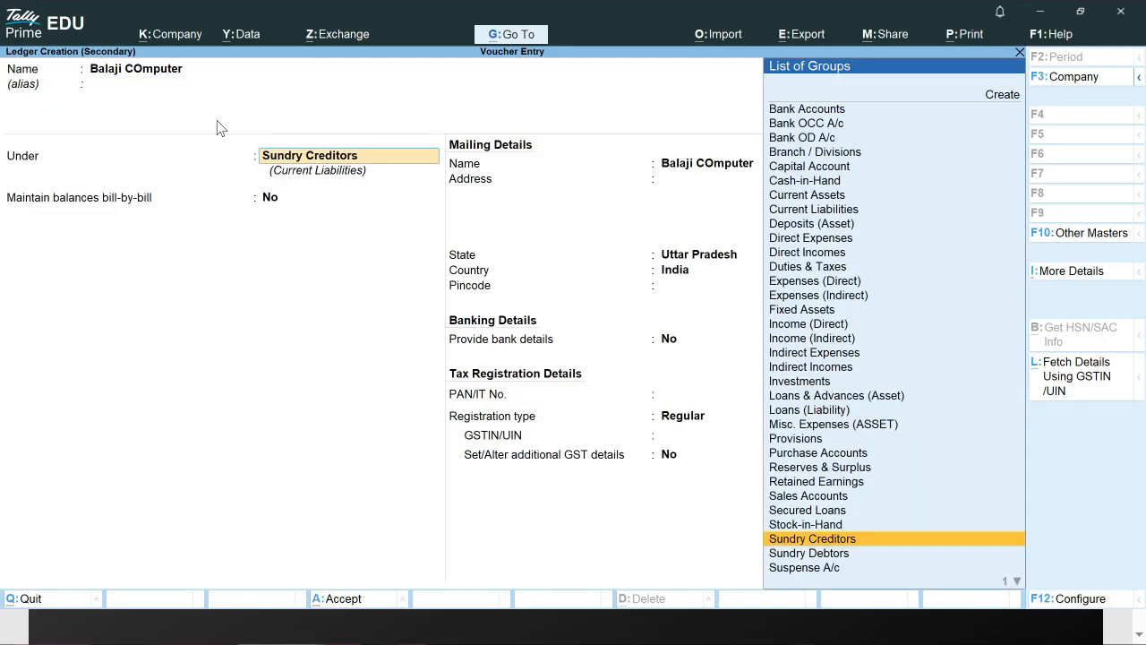
Place the Balaji COmputer ledger under Sundry Creditors and save it as the voucher's party account
text(S)
key(Down)
key(Down)
key(Down)
key(Down)
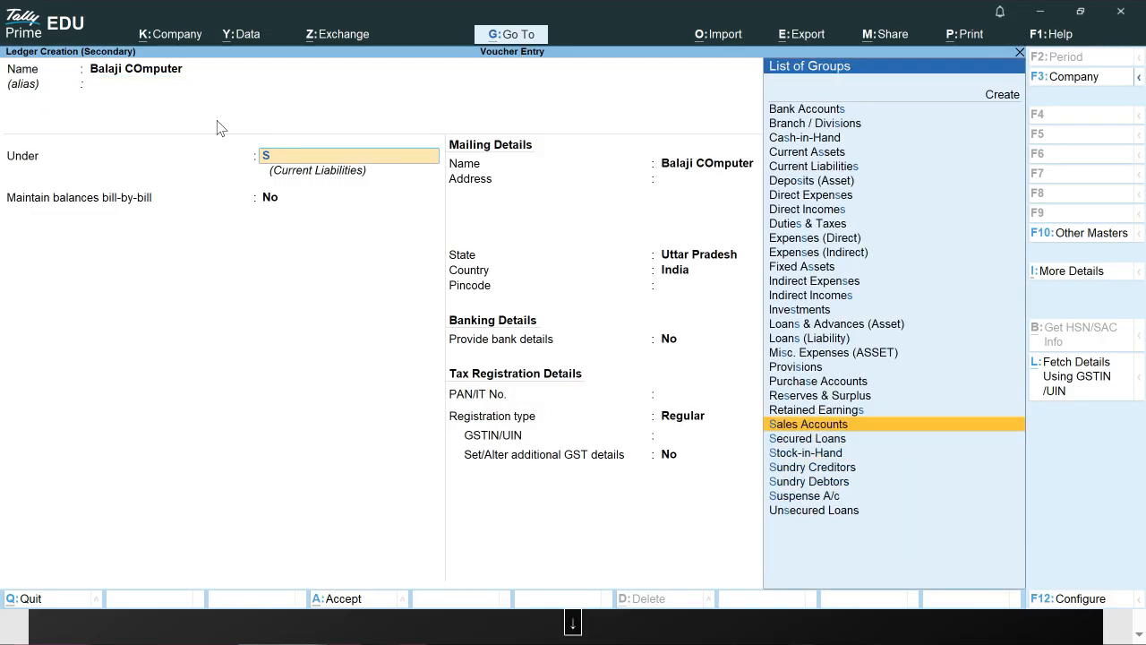
key(Return)
key(ctrl+a)
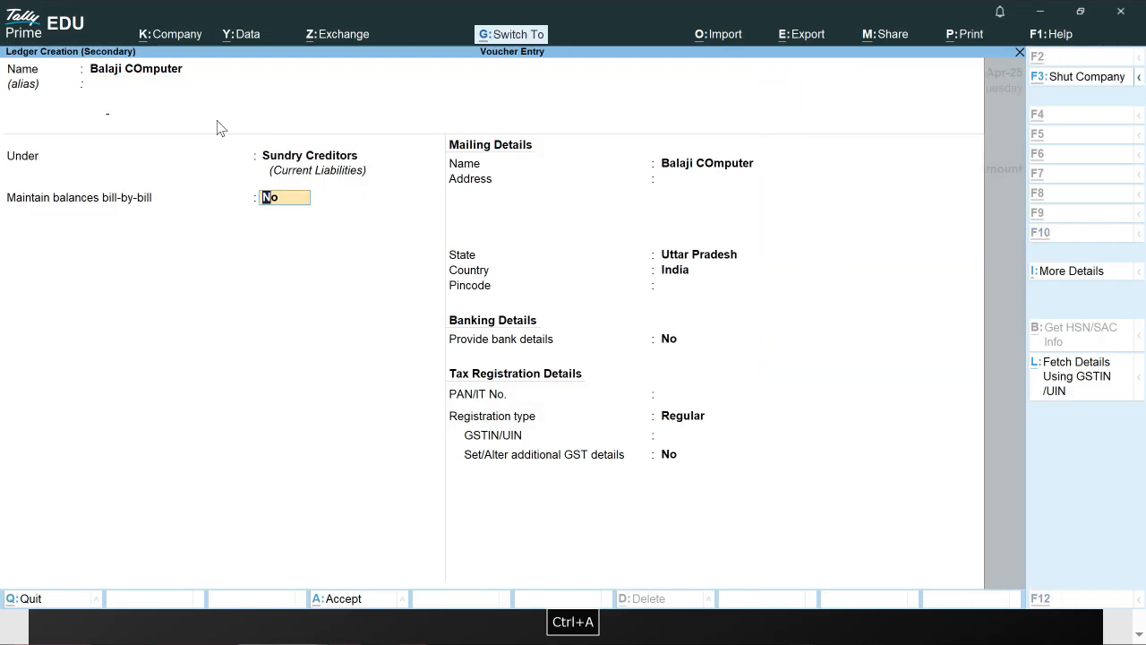
key(ctrl+a)
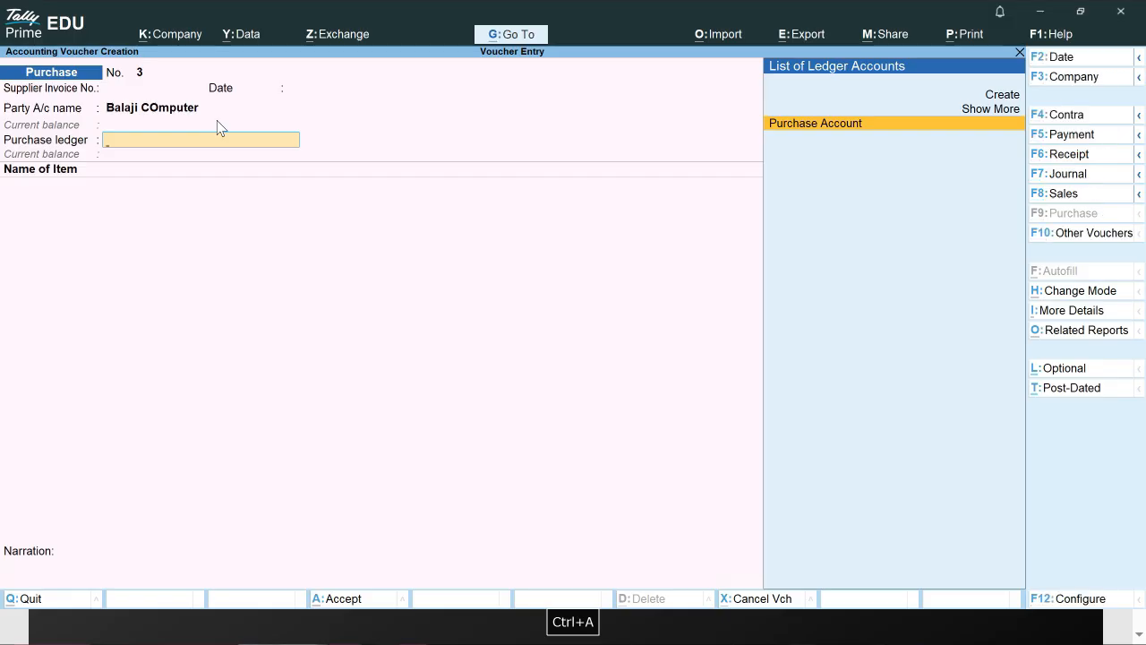
Choose Purchase Account as the purchase ledger and start a new stock item named USB Keyboard for the item line
key(Return)
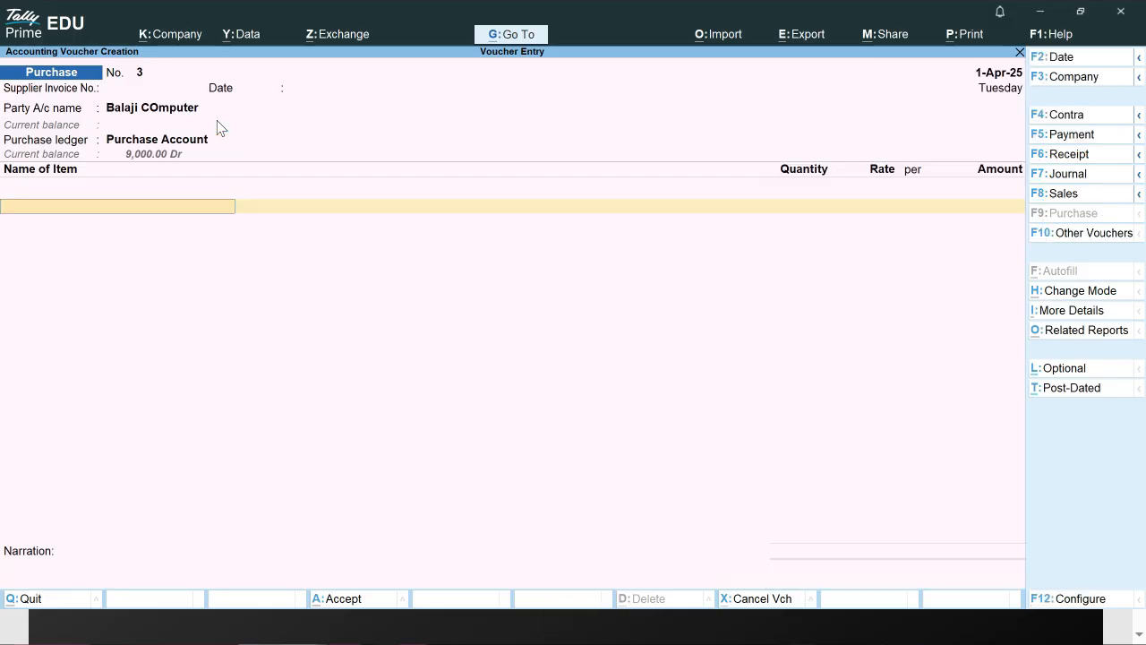
key(space)
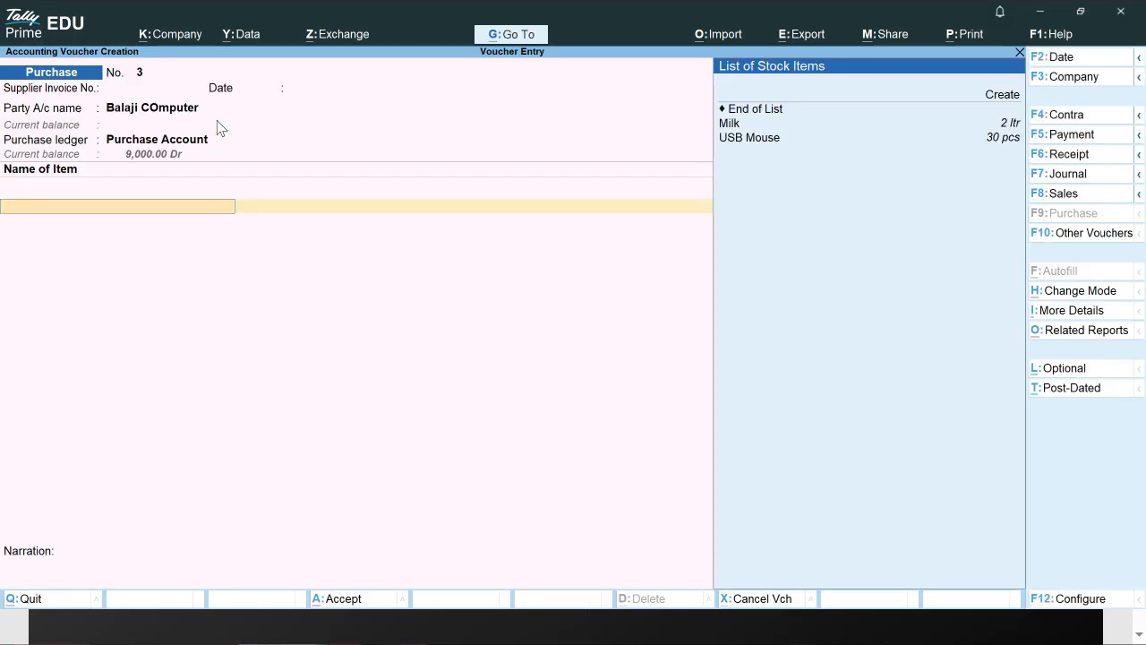
key(Up)
key(Up)
key(Return)
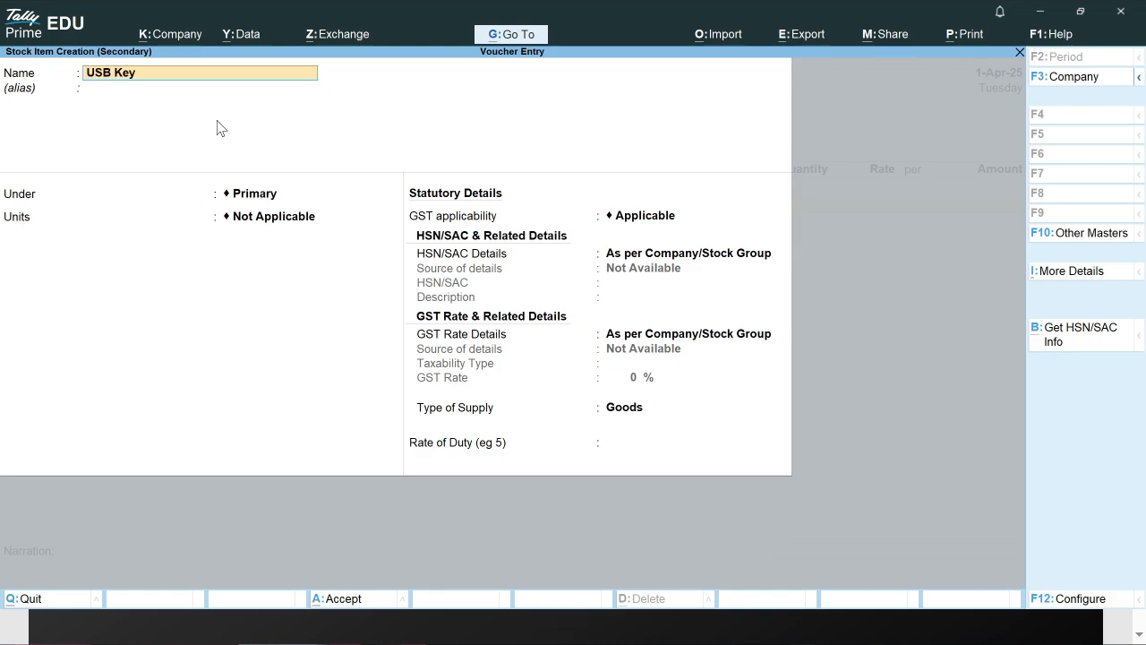
text(USB Keyboard)
key(Return)
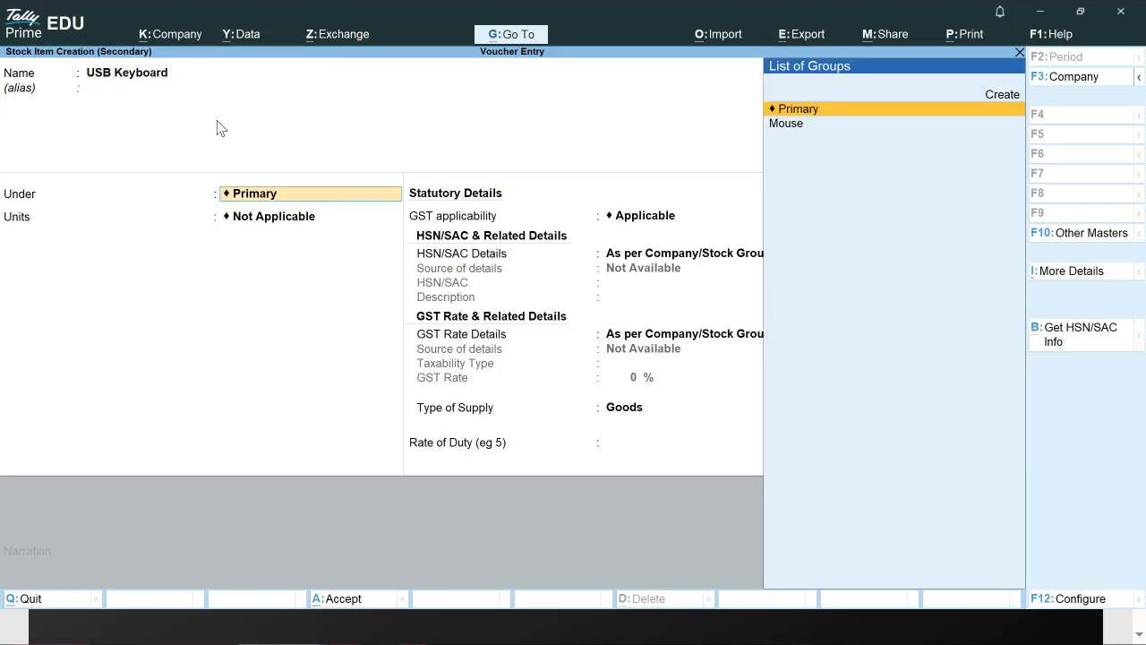
Create a stock group named Kayboard and place the USB Keyboard item under it
key(Up)
key(Return)
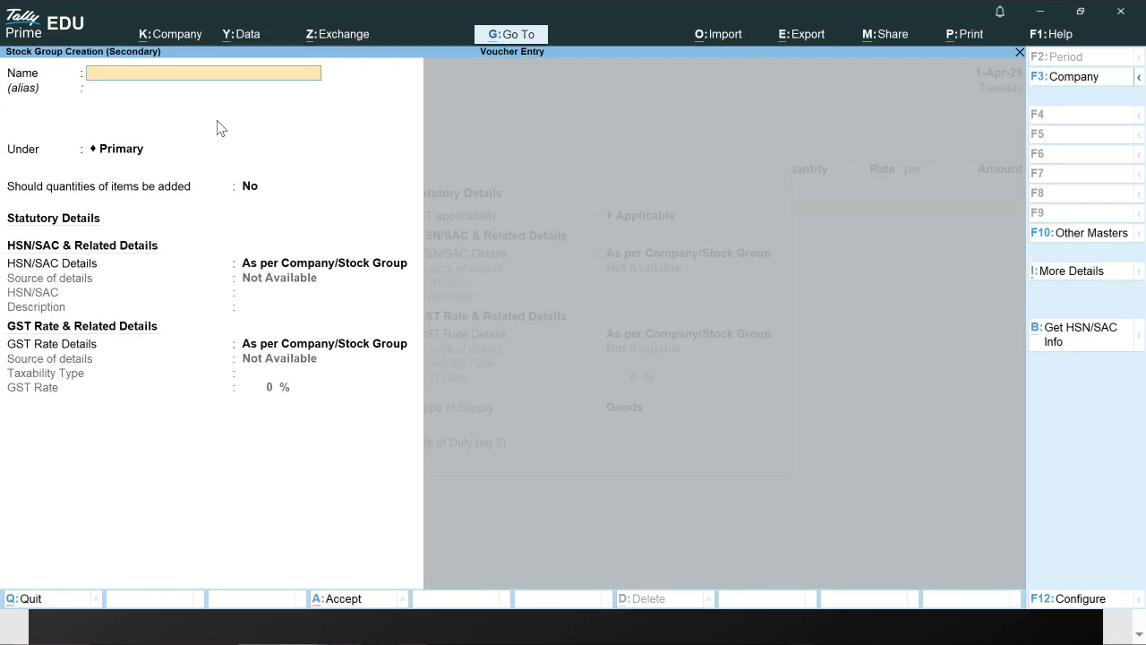
text(Kayboard)
key(ctrl+a)
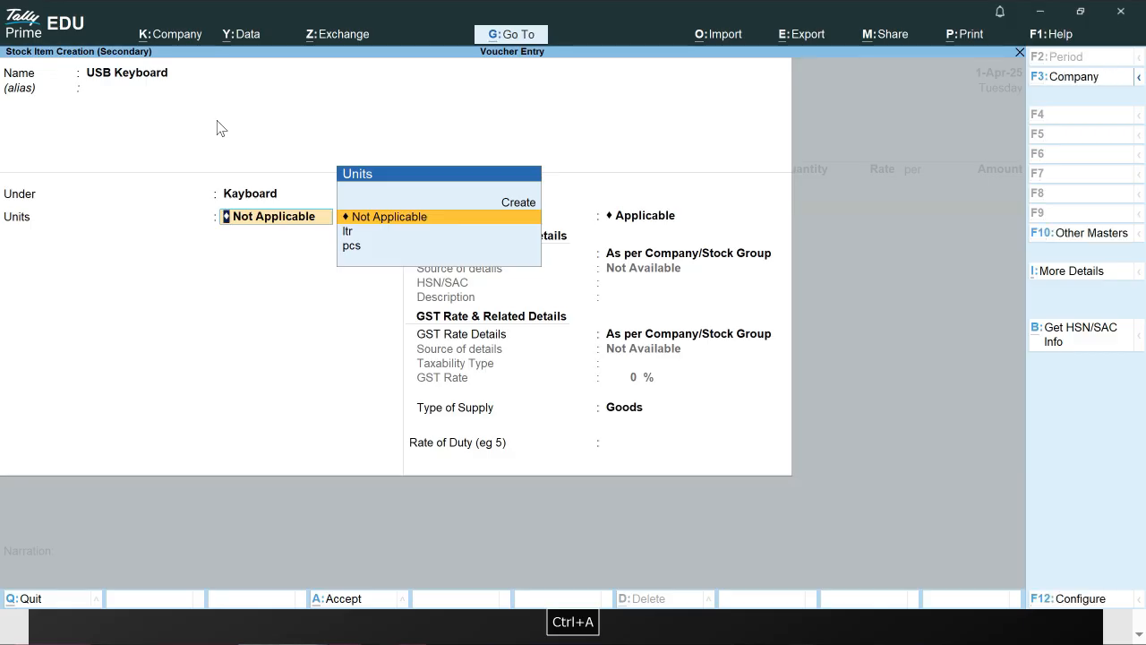
Set the USB Keyboard item's unit to pcs and save the stock item
key(Down)
key(Down)
key(Return)
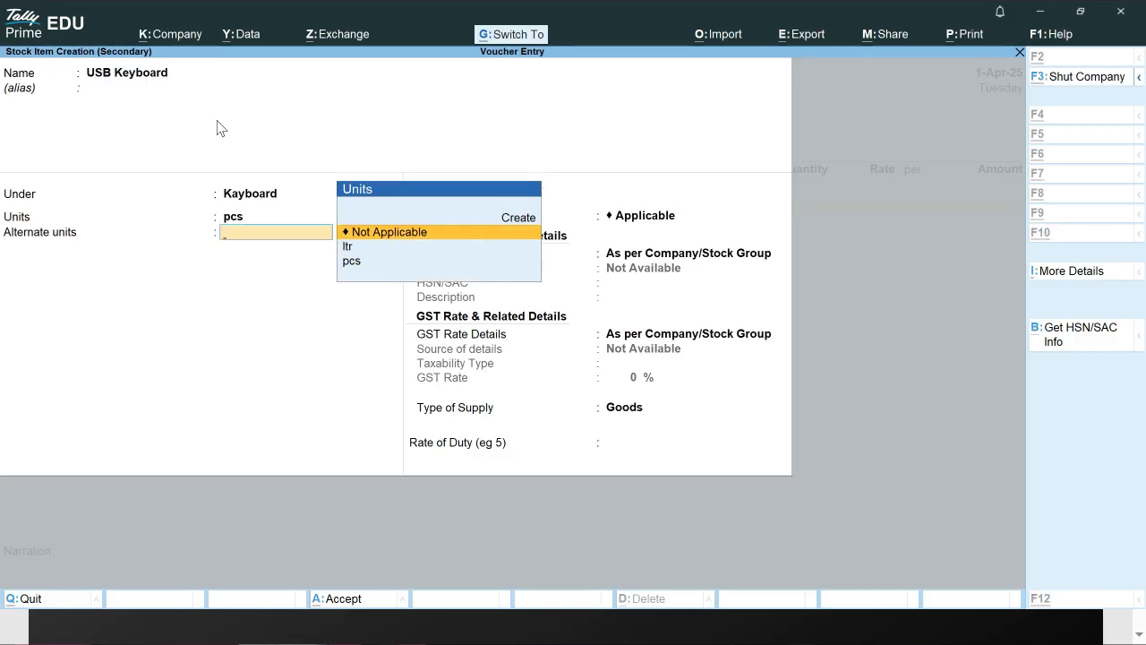
key(ctrl+a)
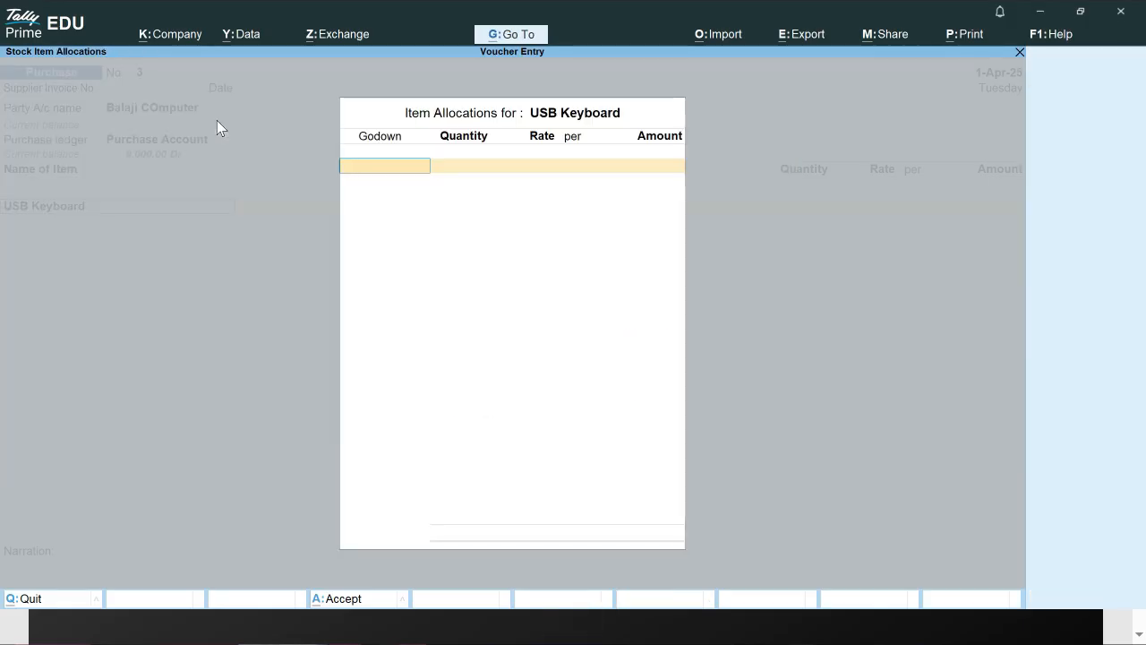
Allocate 200 pcs of USB Keyboard to the Main Location godown at a rate of 200 per piece
key(space)
key(Down)
key(Down)
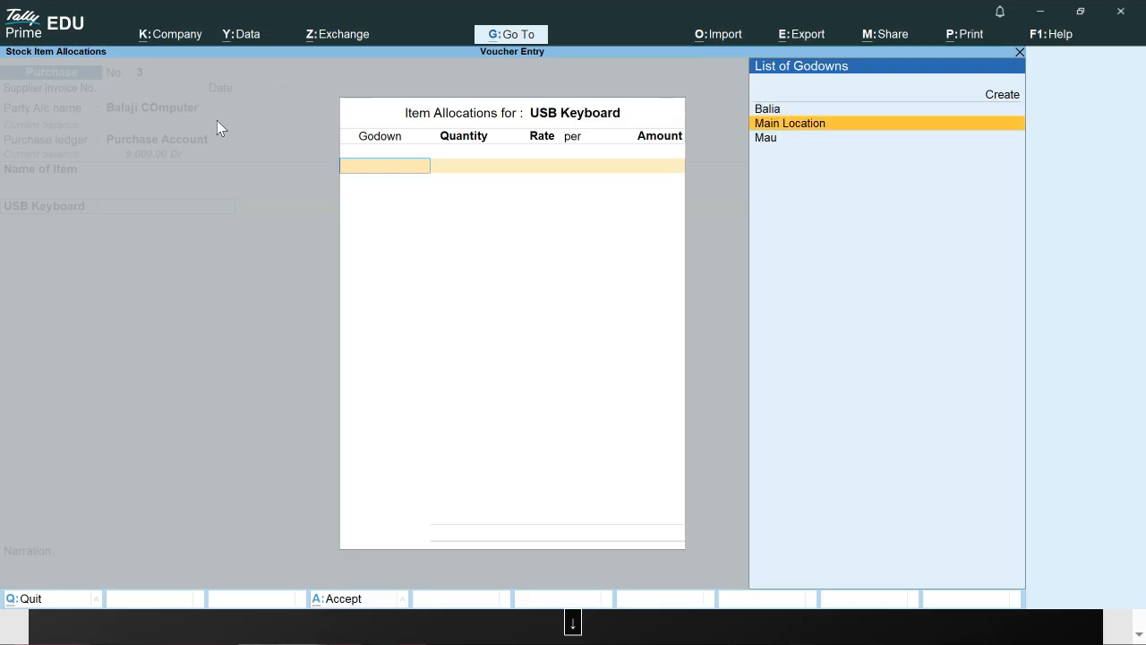
key(Return)
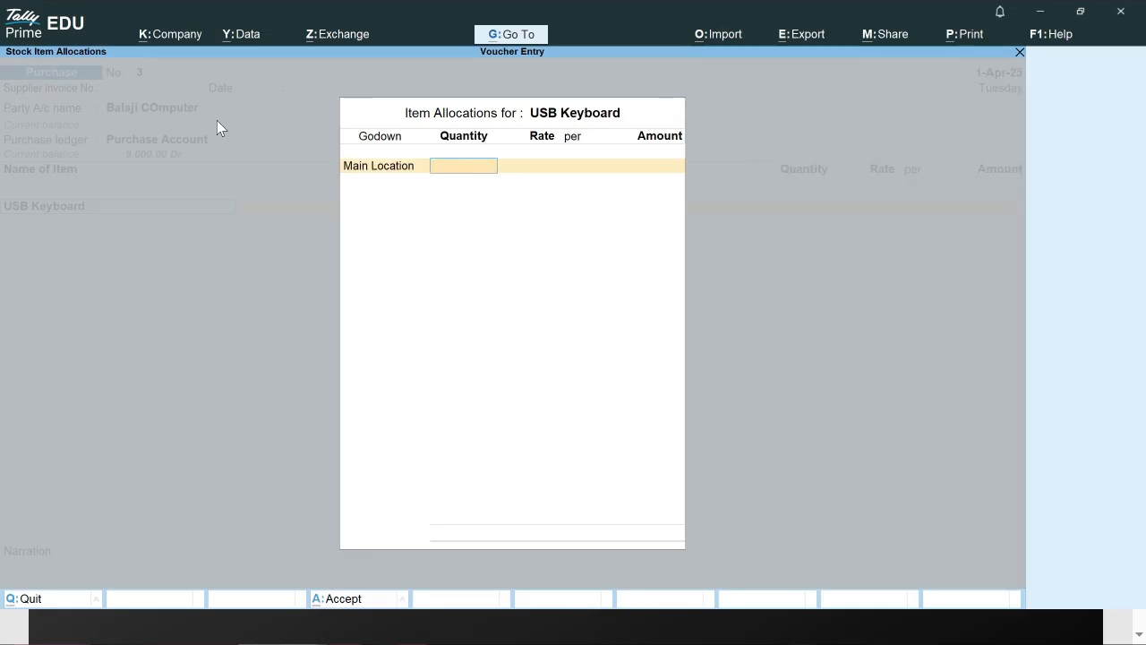
key(Return)
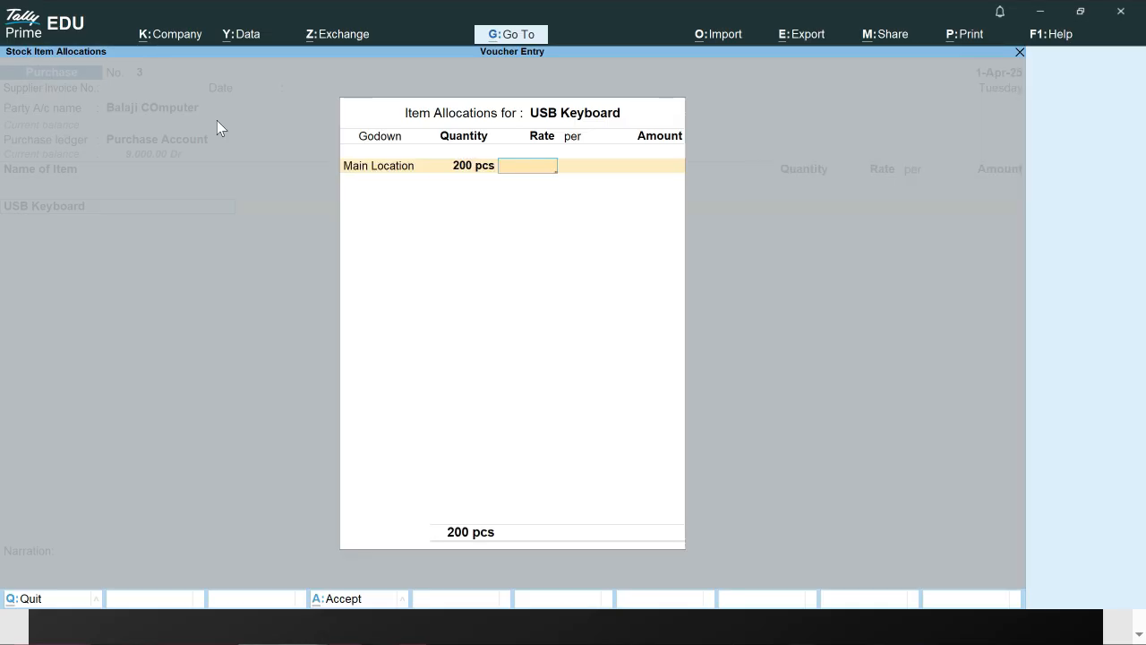
text(200)
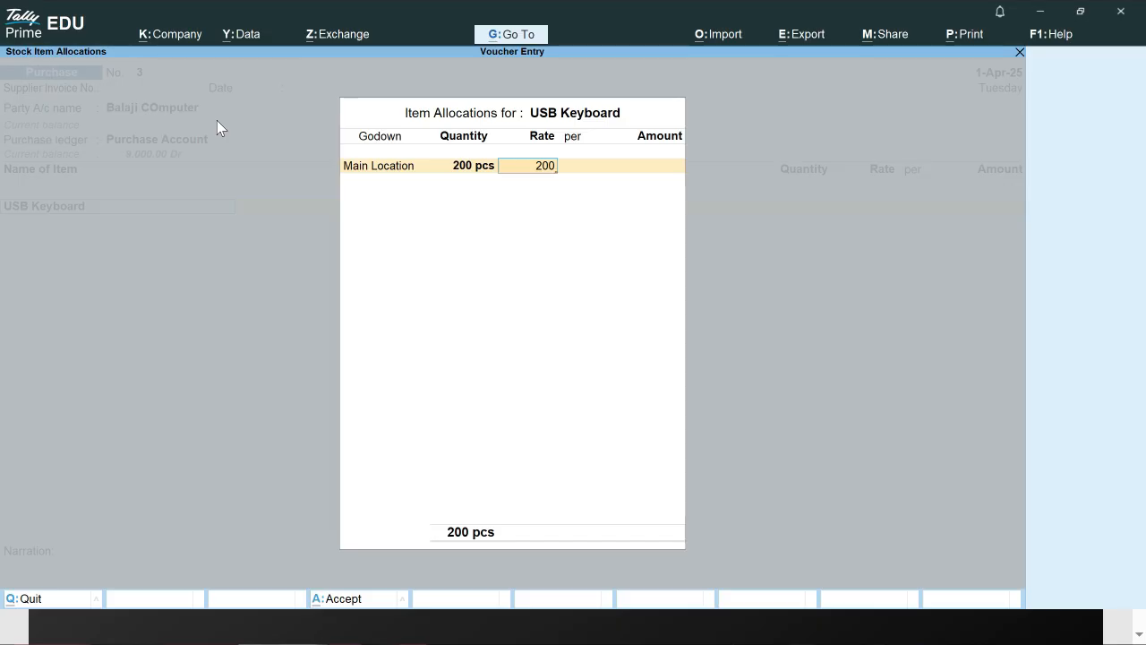
key(Return)
key(Return)
key(Return)
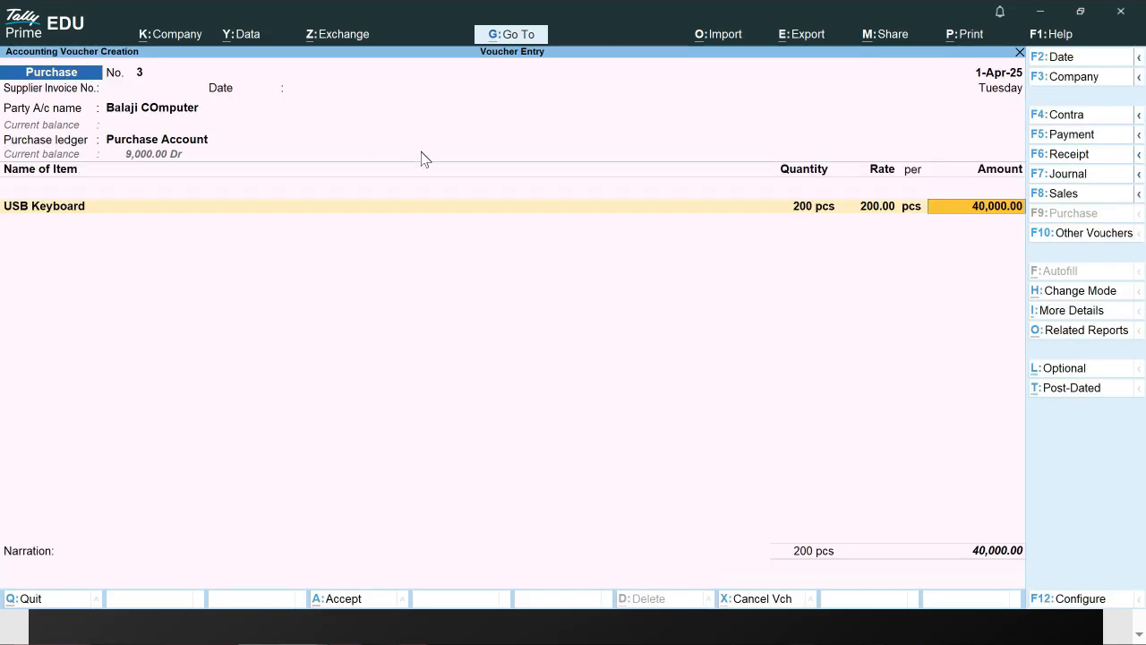
Review the voucher modes, keep Item Invoice, and save the Balaji COmputer purchase voucher without narration
key(ctrl+h)
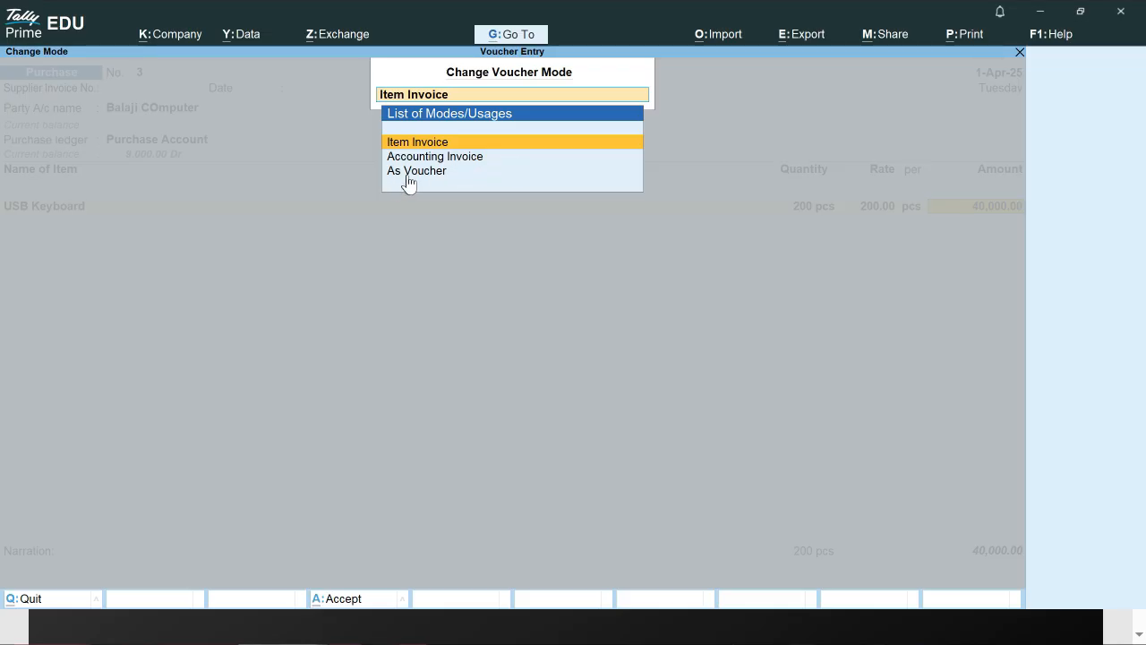
key(Return)
key(Return)
key(Return)
key(Return)
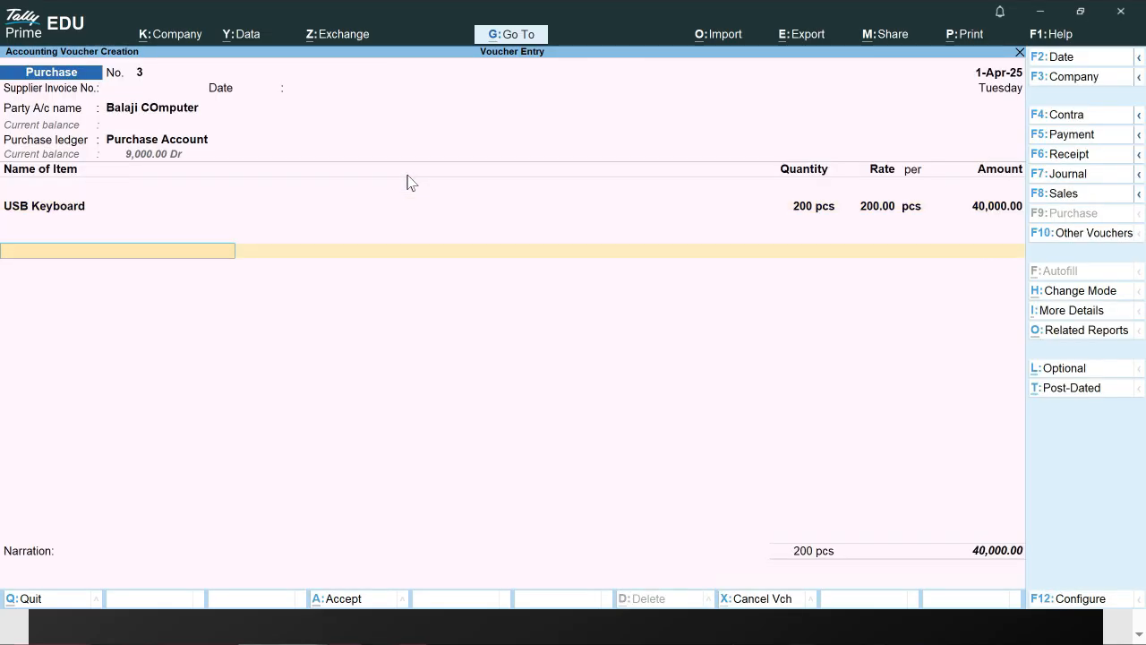
key(Return)
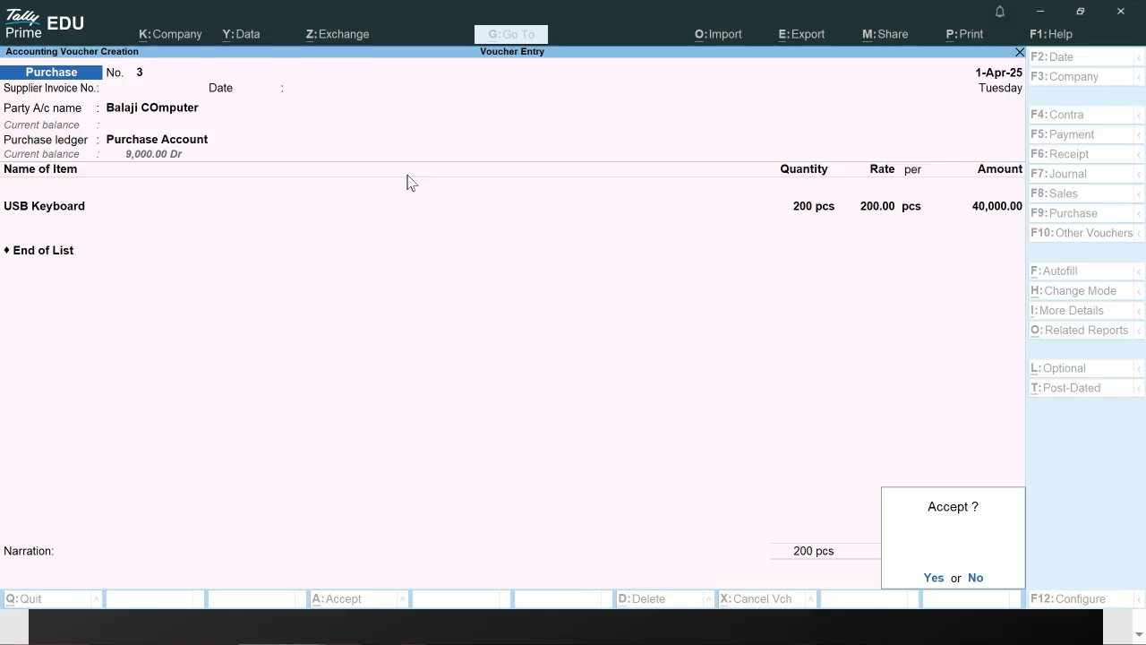
key(Return)
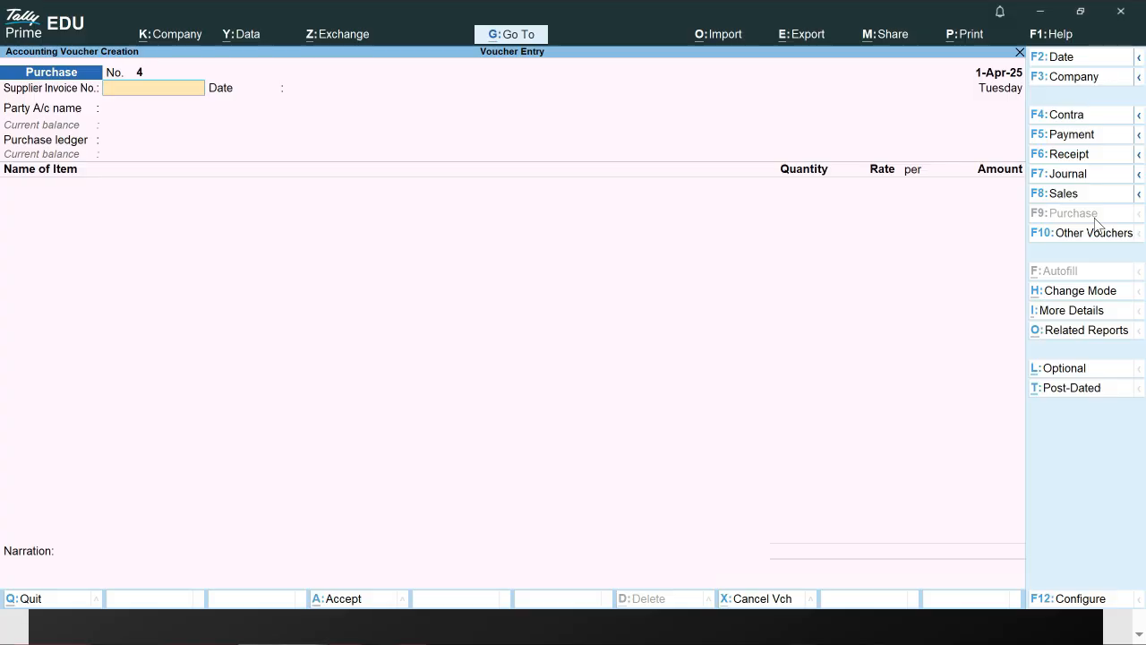
Examine the related voucher types grouped with Purchase, Sales, Receipt and Payment
key(alt)
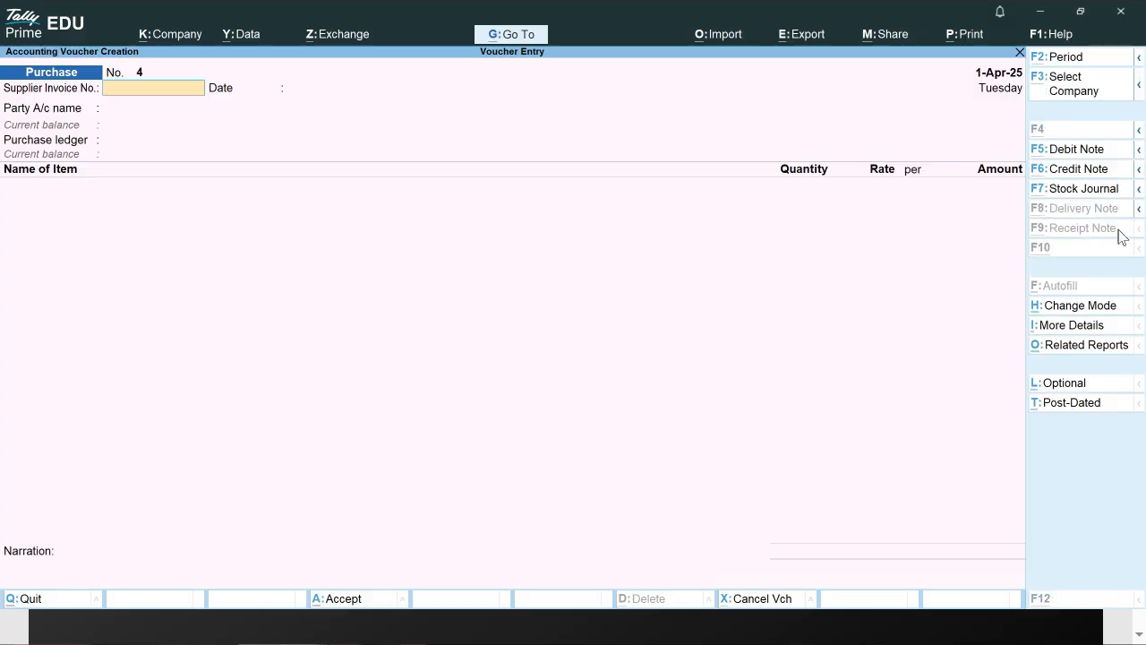
key(alt)
key(ctrl)
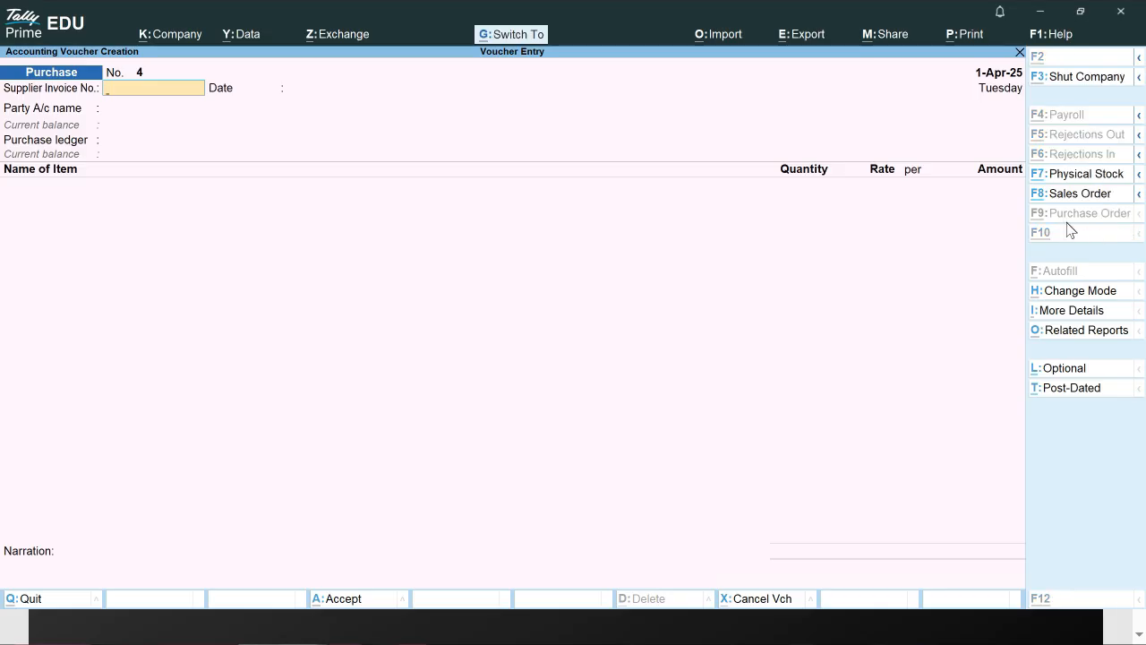
click(1136, 197)
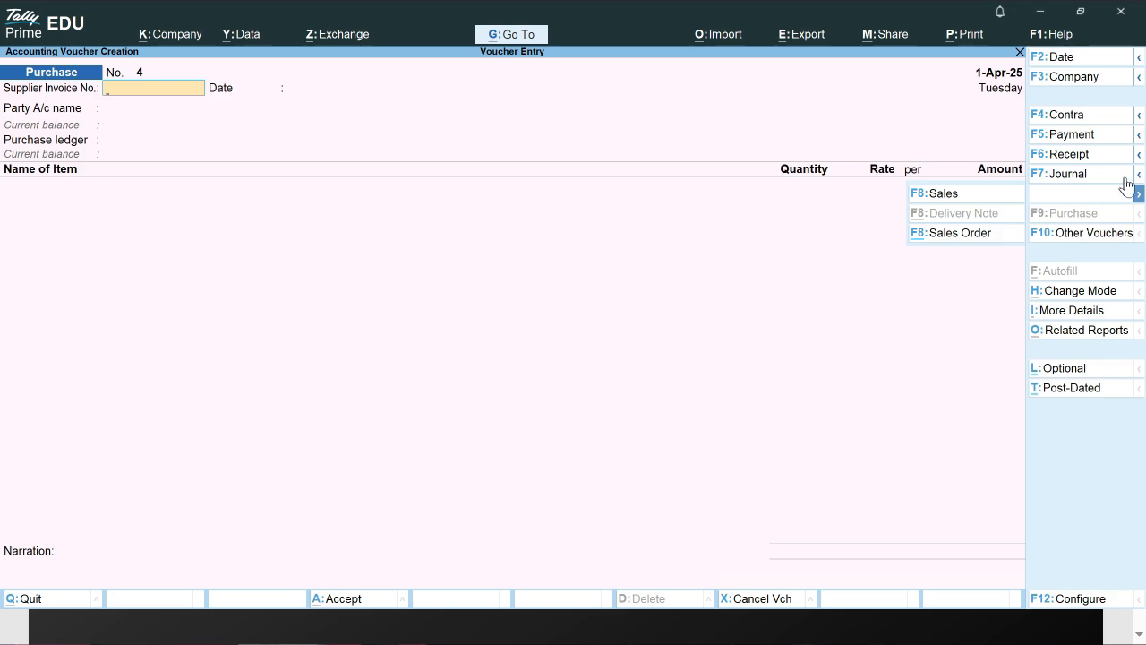
click(1138, 154)
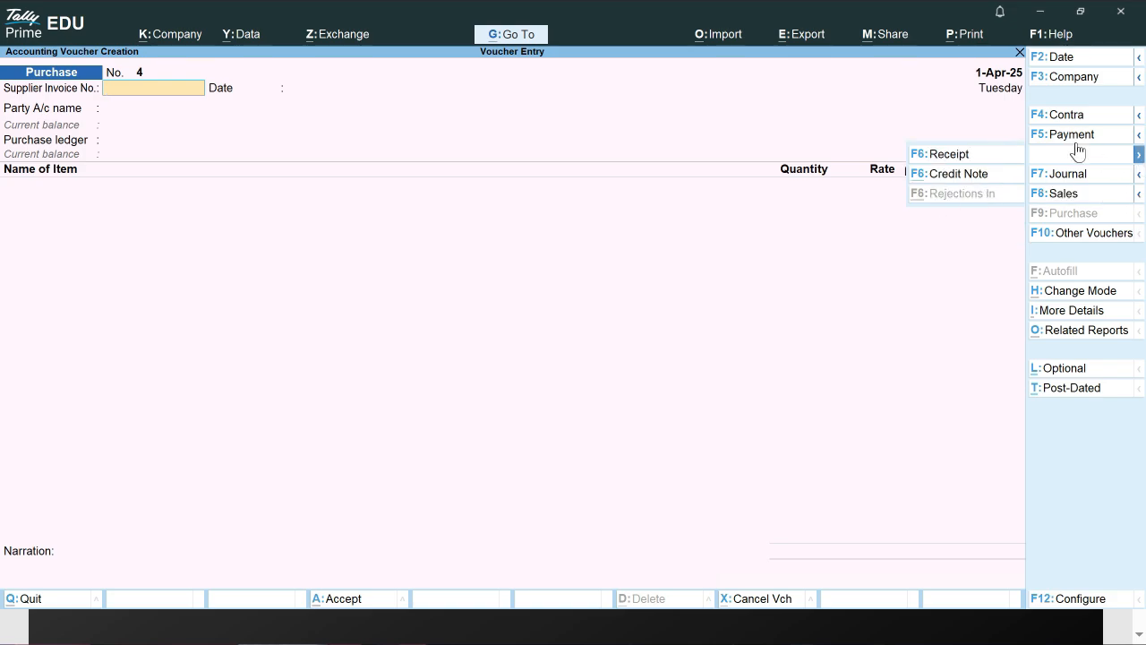
click(1136, 135)
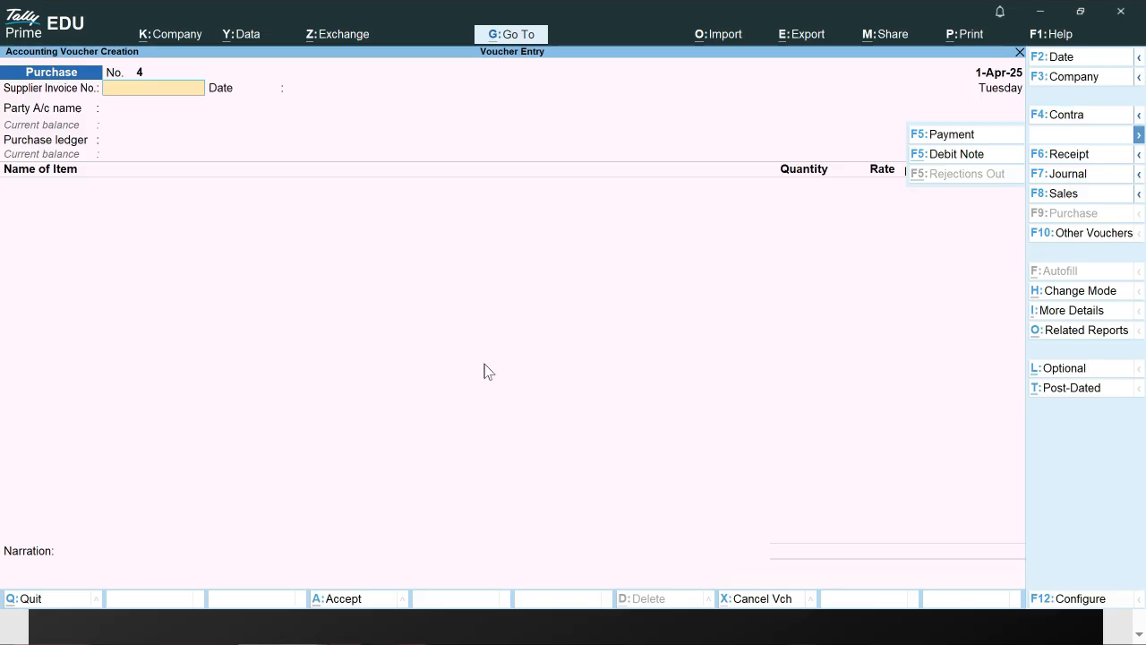
Switch to the PDF slides in Edge, go to page 7 and underline Purchase in the F10 heading in red
key(alt+Tab)
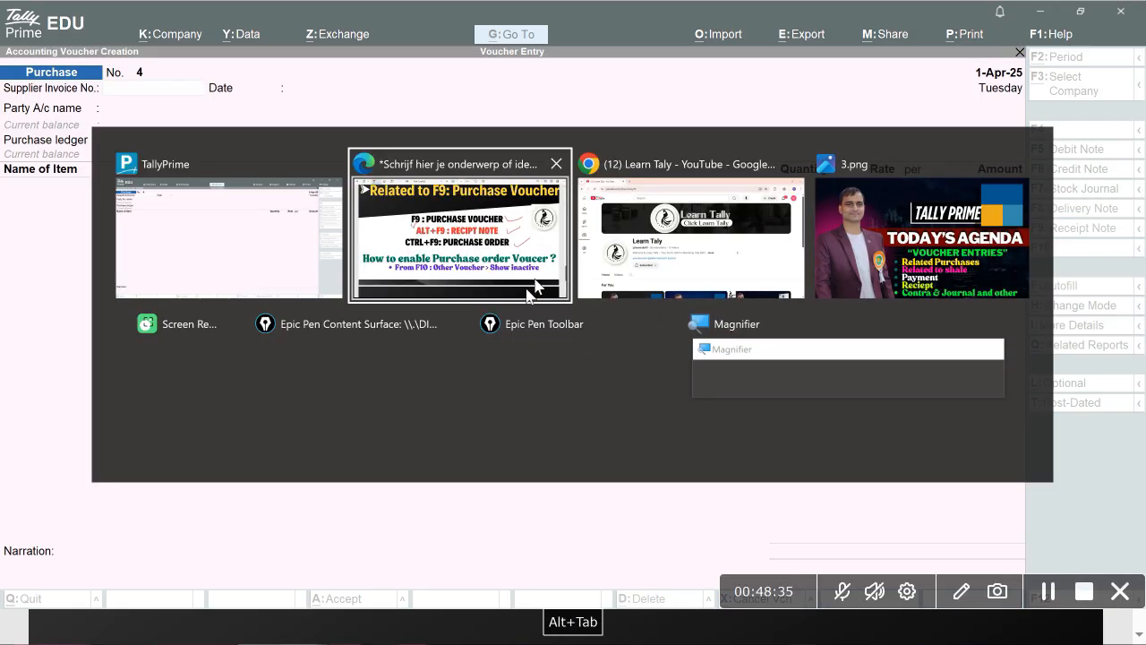
scroll(569, 293, down, 5)
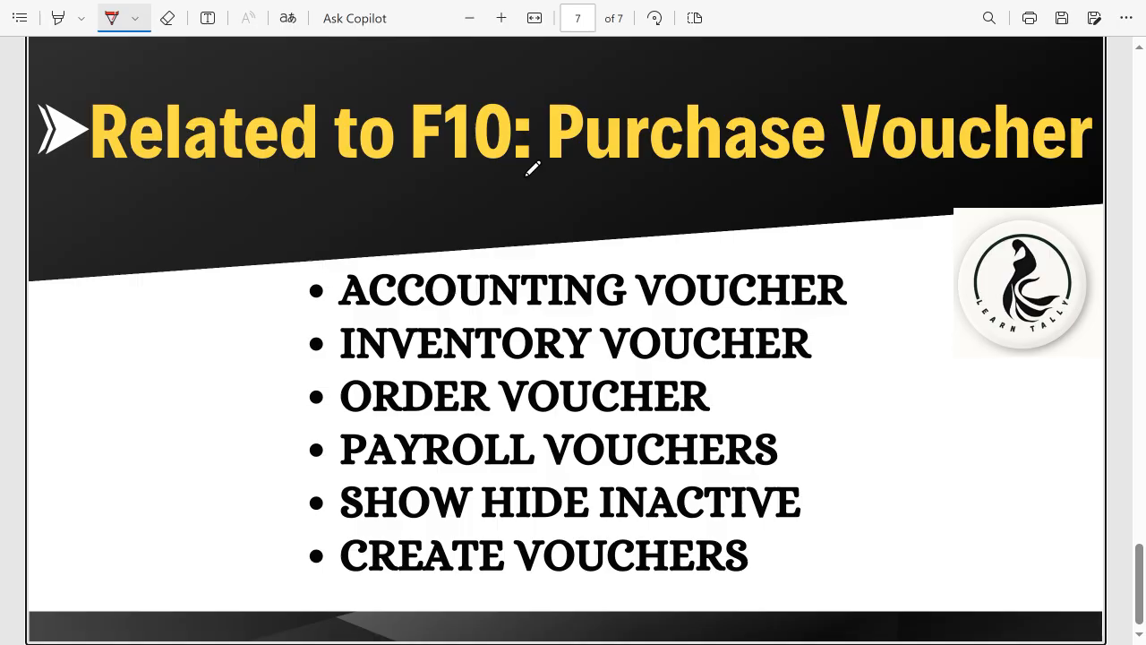
drag(668, 174, 823, 166)
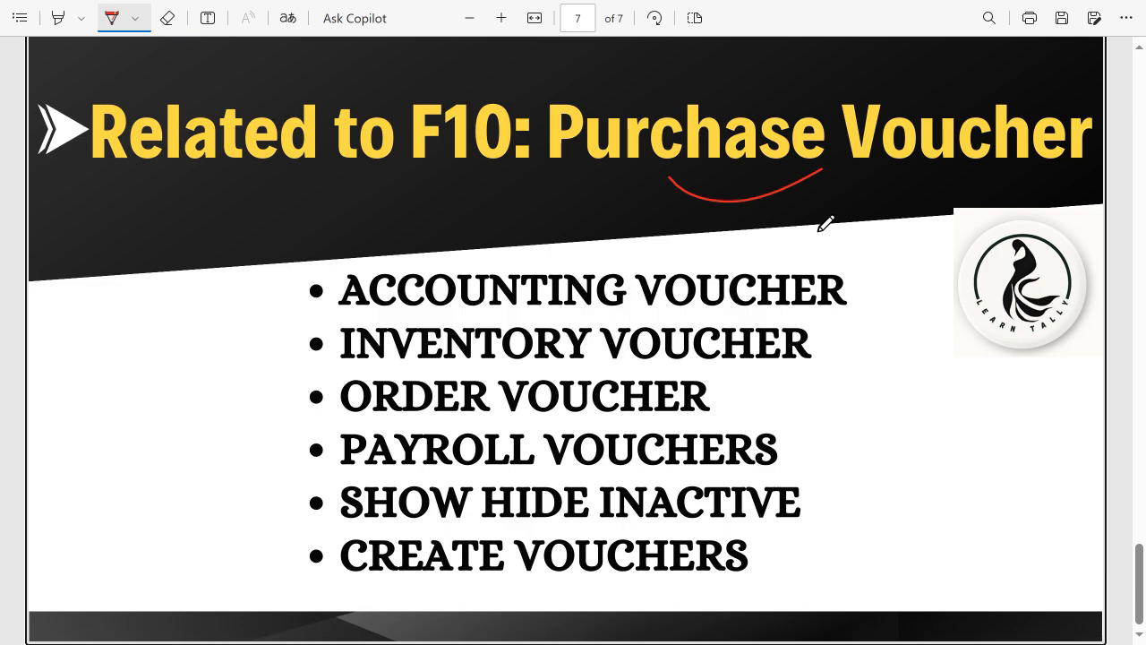
Mark Accounting Voucher, Inventory Voucher, Order Voucher and Payroll Vouchers on the F10 slide with red pen strokes
key(alt+Tab)
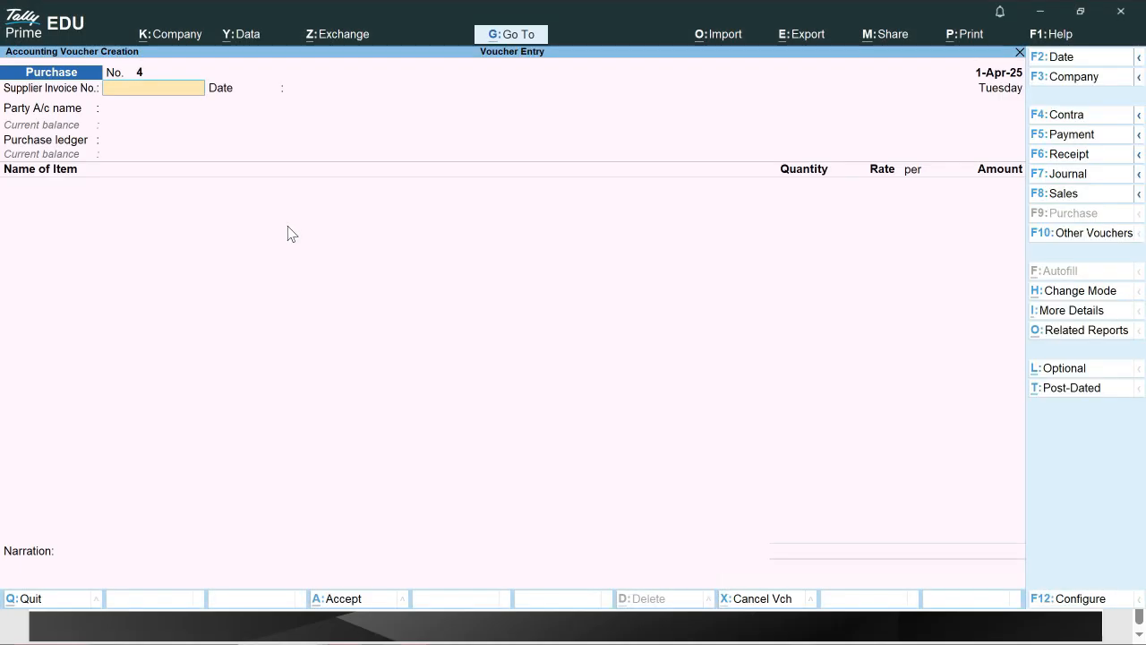
key(alt+Tab)
mouse_move(890, 279)
mouse_down()
mouse_move(914, 314)
mouse_move(988, 255)
mouse_up()
drag(904, 347, 980, 337)
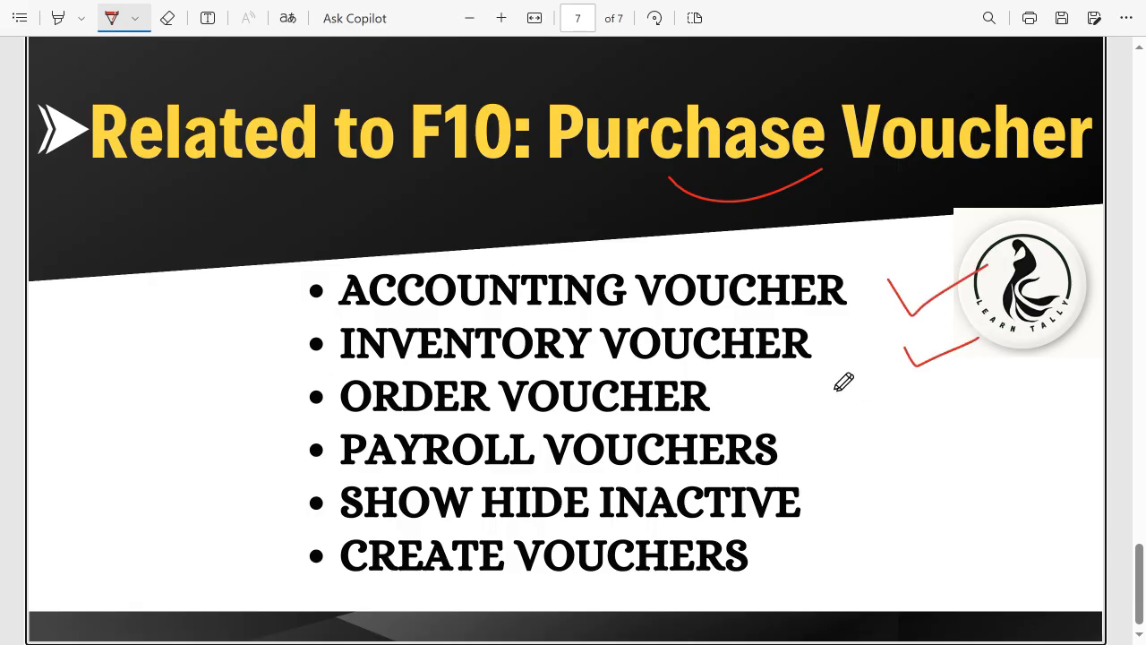
drag(833, 397, 904, 386)
drag(872, 425, 955, 412)
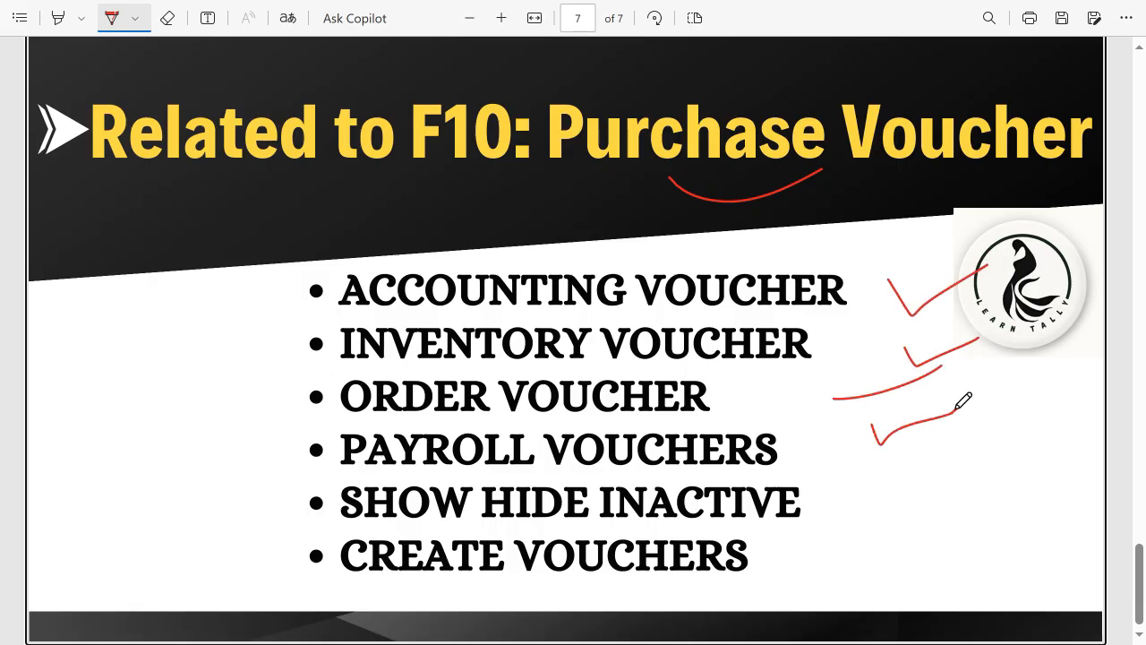